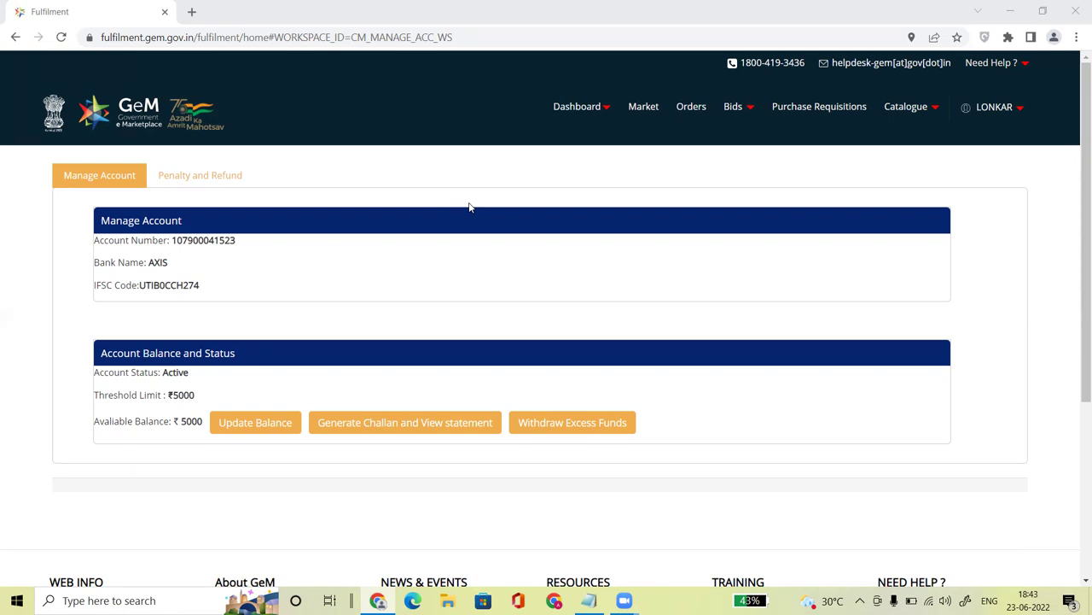
Step: Go from the account balance page to the GeM Market home page
{"action": "left_click", "coordinate": [640, 111]}
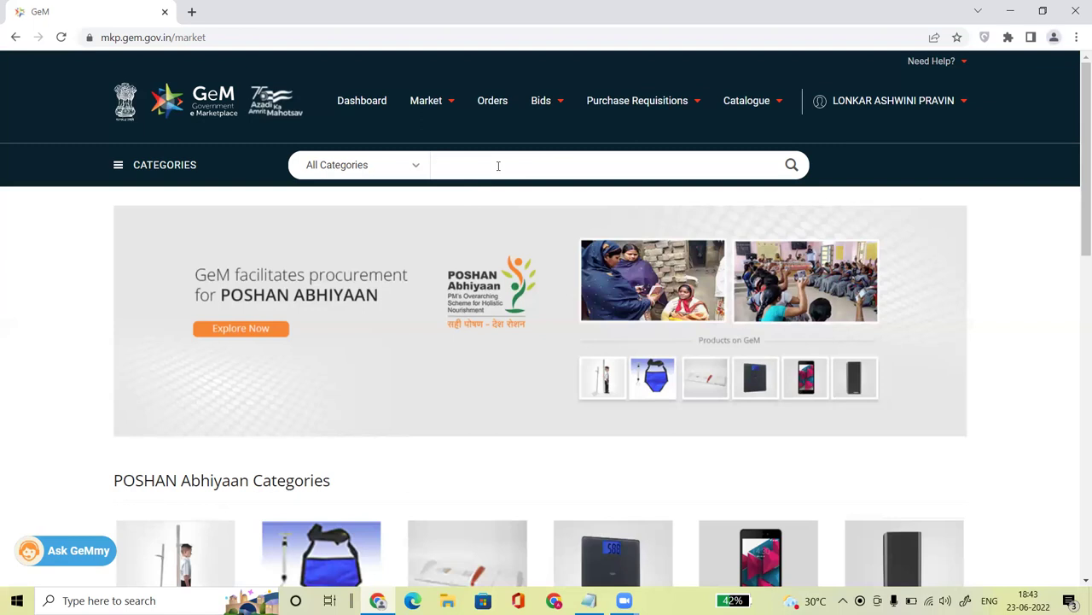
Step: Search for 'pvc pipe' and open the Pipe for Gardening Purpose category results
{"action": "type", "text": "vc pipe"}
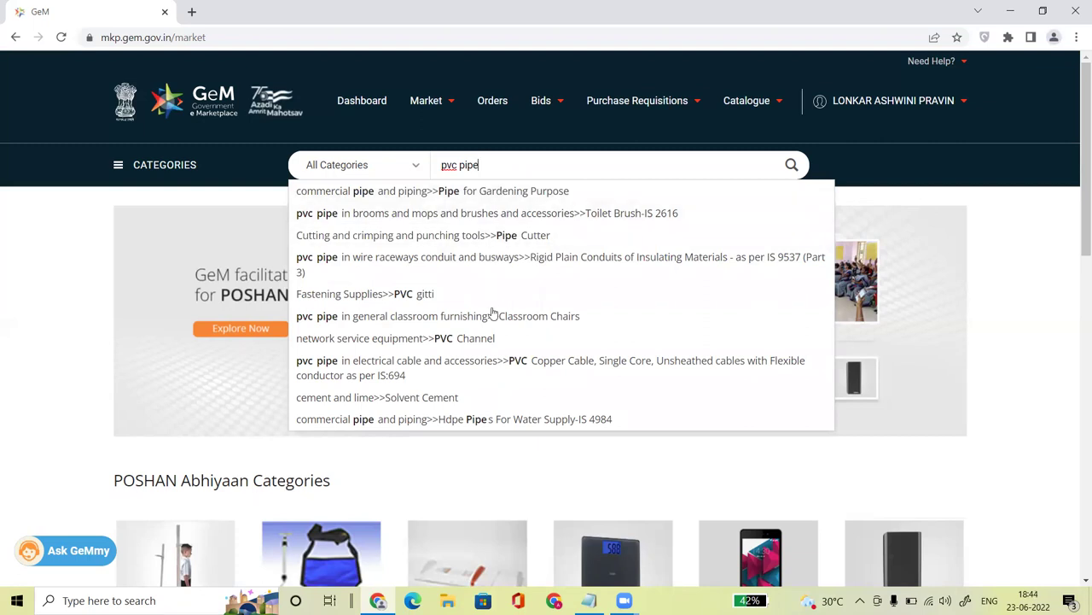
{"action": "left_click", "coordinate": [502, 196]}
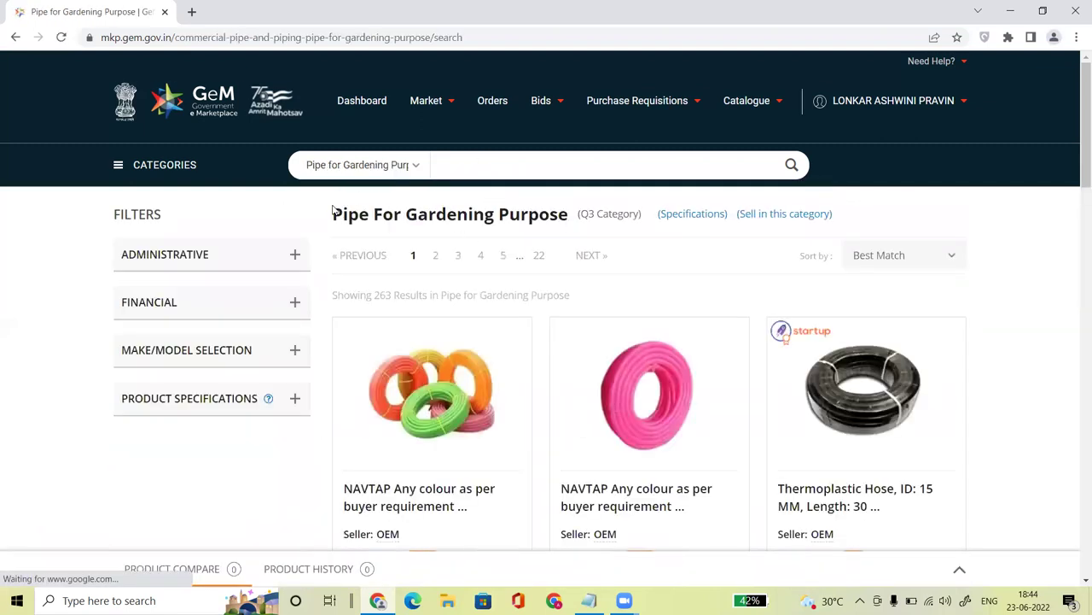
Step: Highlight the Pipe For Gardening Purpose category title and its Q3 Category label
{"action": "left_click_drag", "start_coordinate": [332, 213], "coordinate": [577, 222]}
{"action": "left_click", "coordinate": [580, 216]}
{"action": "left_click", "coordinate": [589, 217]}
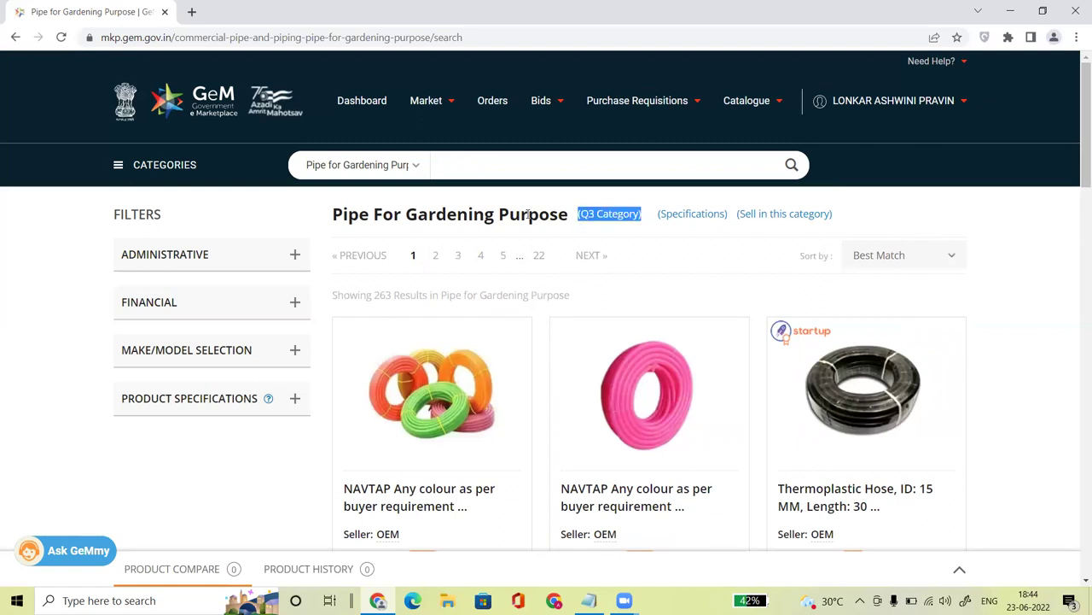
{"action": "left_click", "coordinate": [528, 214]}
{"action": "left_click_drag", "start_coordinate": [638, 214], "coordinate": [567, 215]}
{"action": "left_click", "coordinate": [390, 227]}
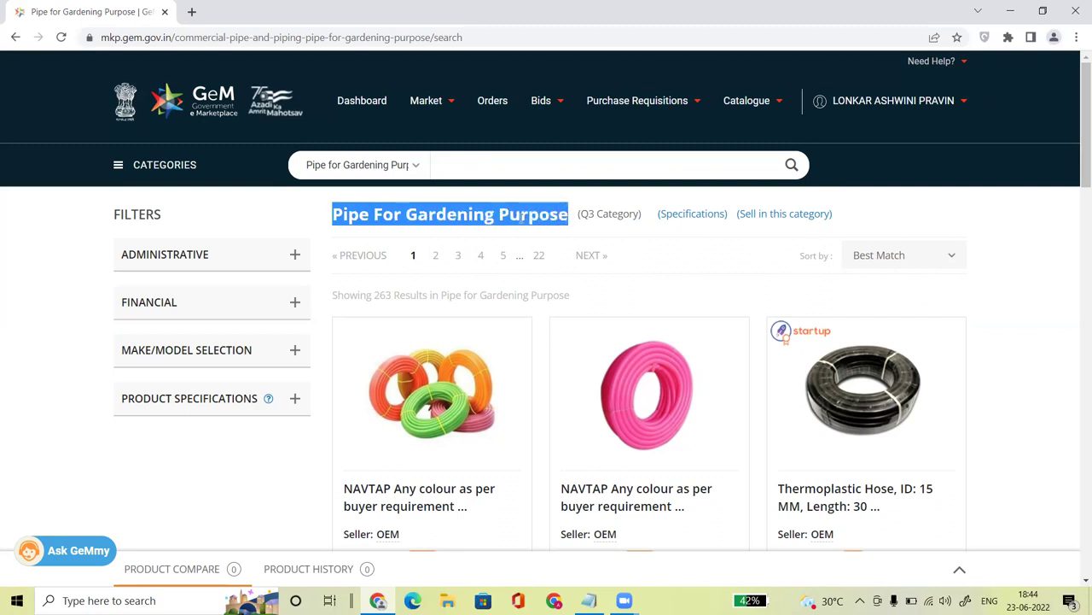
{"action": "left_click", "coordinate": [522, 219]}
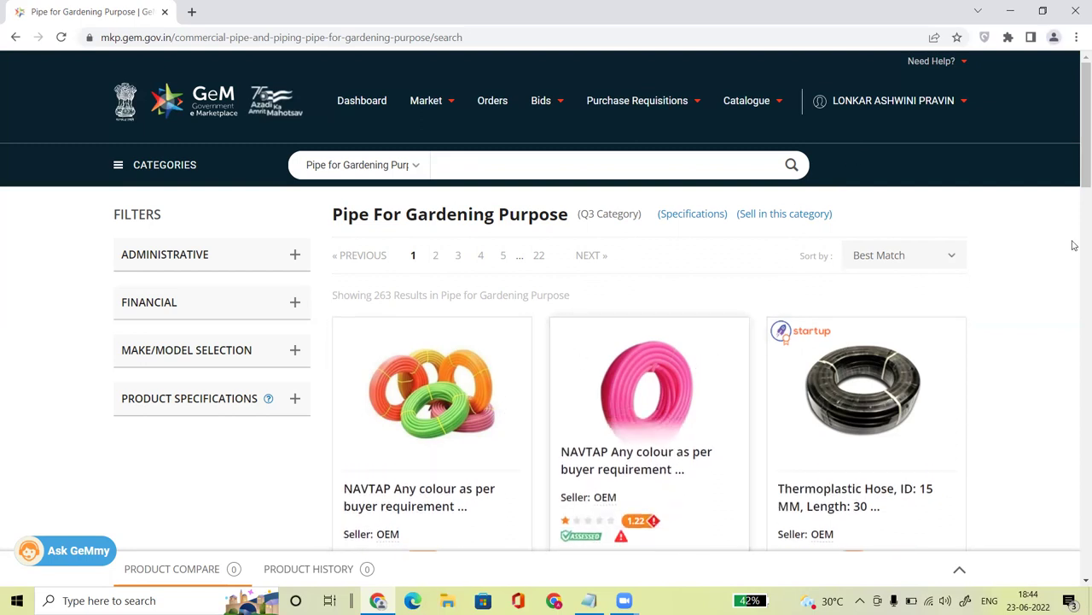
{"action": "scroll", "coordinate": [1076, 247], "scroll_direction": "down", "scroll_amount": 2}
{"action": "scroll", "coordinate": [1076, 247], "scroll_direction": "up", "scroll_amount": 2}
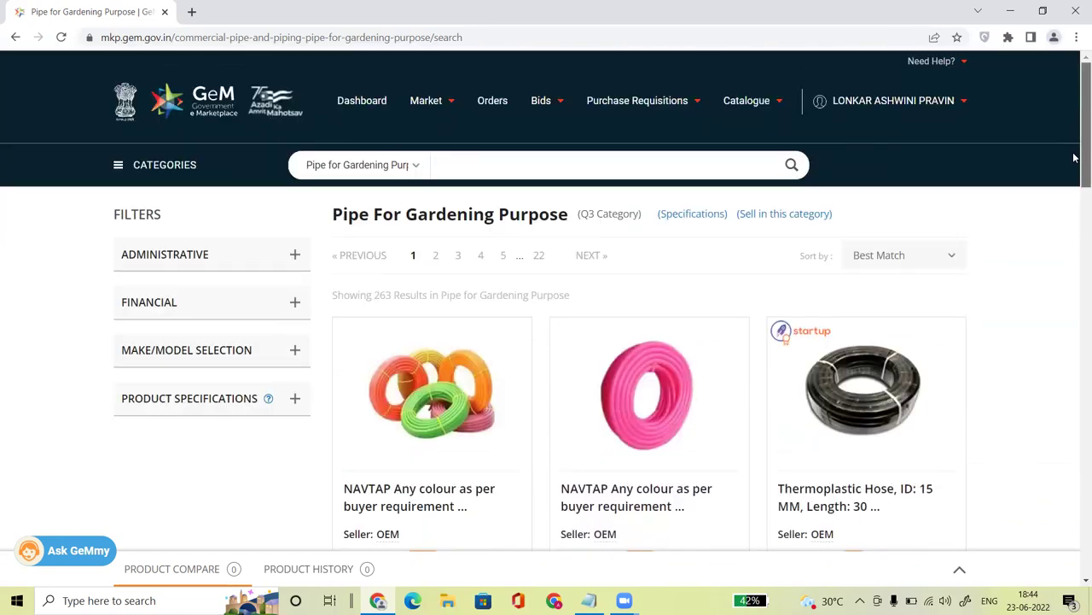
Step: Expand the PRODUCT SPECIFICATIONS filters and look over the gardening pipe results
{"action": "left_click", "coordinate": [247, 398]}
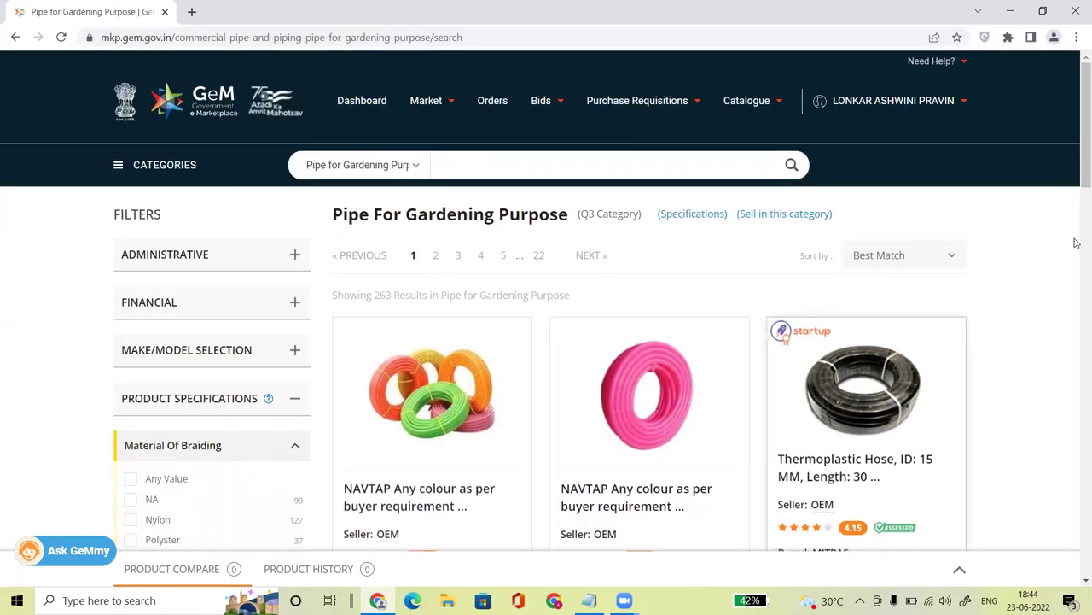
{"action": "scroll", "coordinate": [270, 443], "scroll_direction": "down", "scroll_amount": 2}
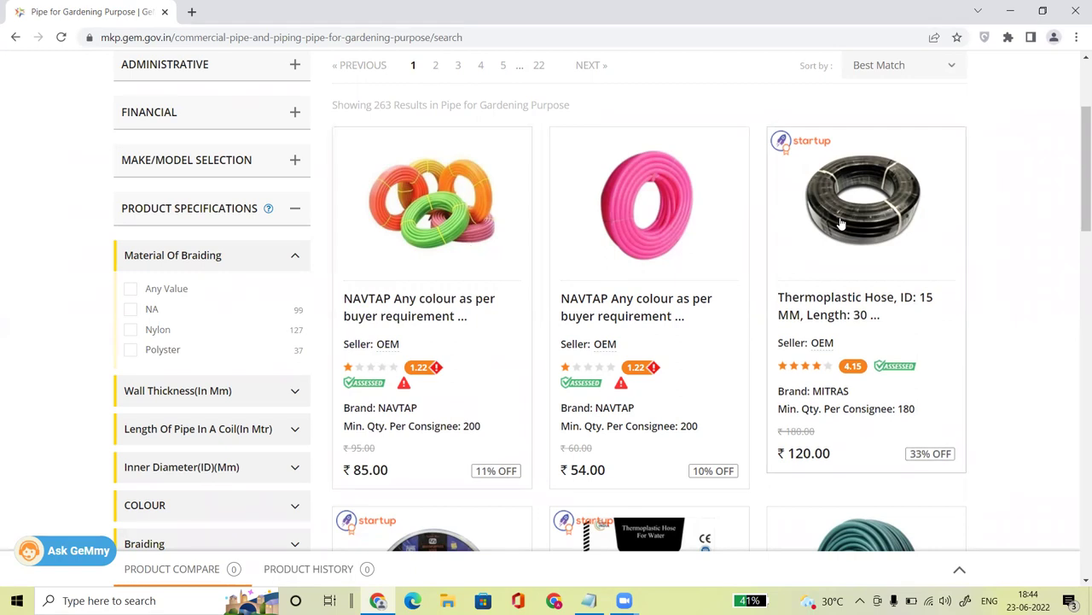
{"action": "scroll", "coordinate": [1081, 108], "scroll_direction": "up", "scroll_amount": 3}
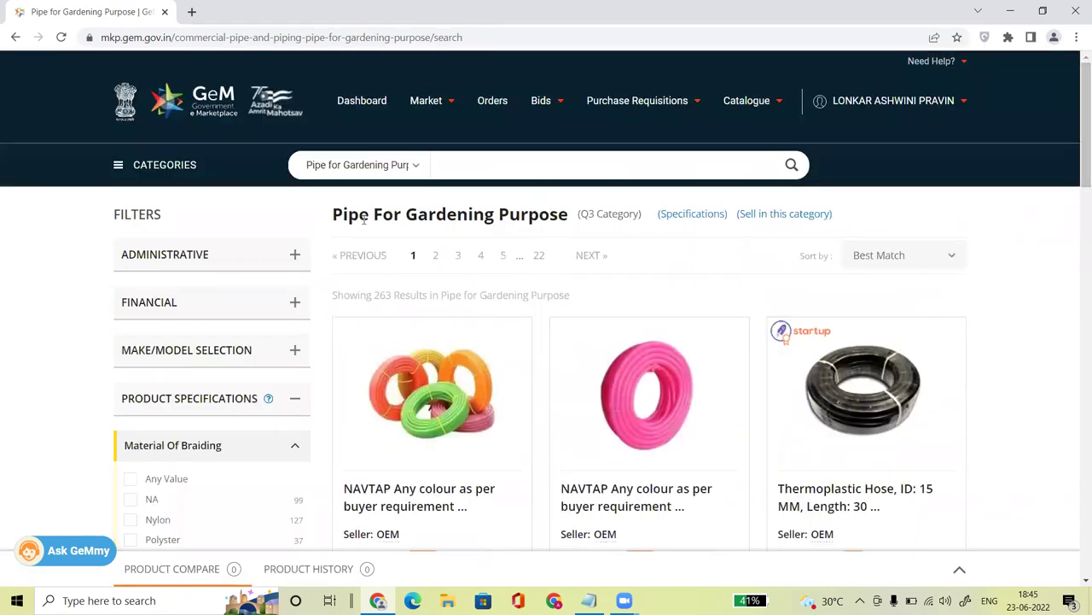
{"action": "left_click_drag", "start_coordinate": [330, 215], "coordinate": [569, 214]}
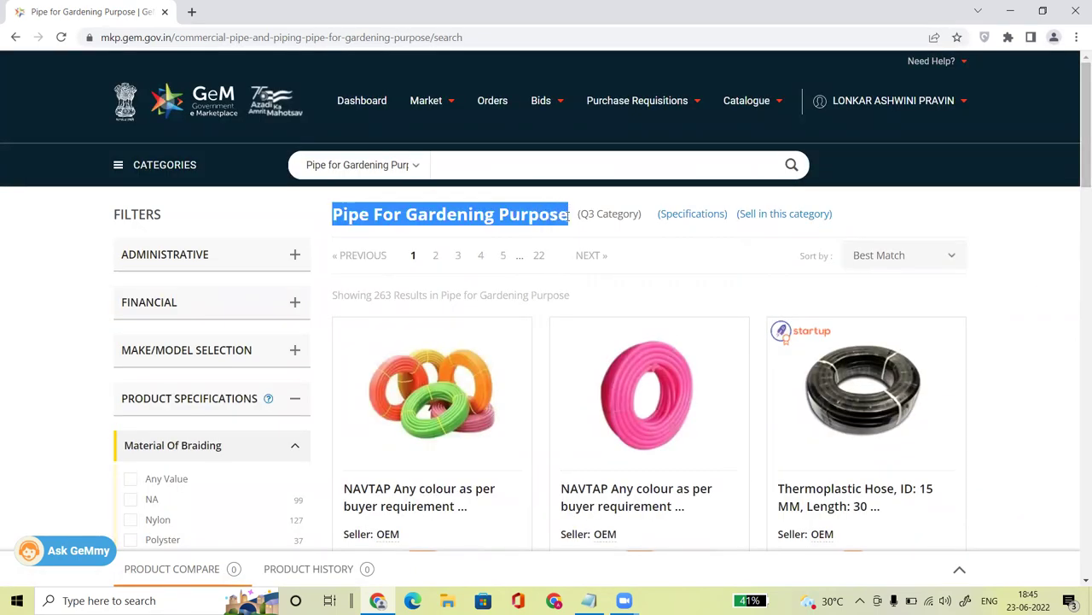
{"action": "left_click", "coordinate": [910, 218]}
Step: Scroll through the results and open the first NAVTAP gardening pipe listing
{"action": "left_click_drag", "start_coordinate": [1078, 162], "coordinate": [1077, 197]}
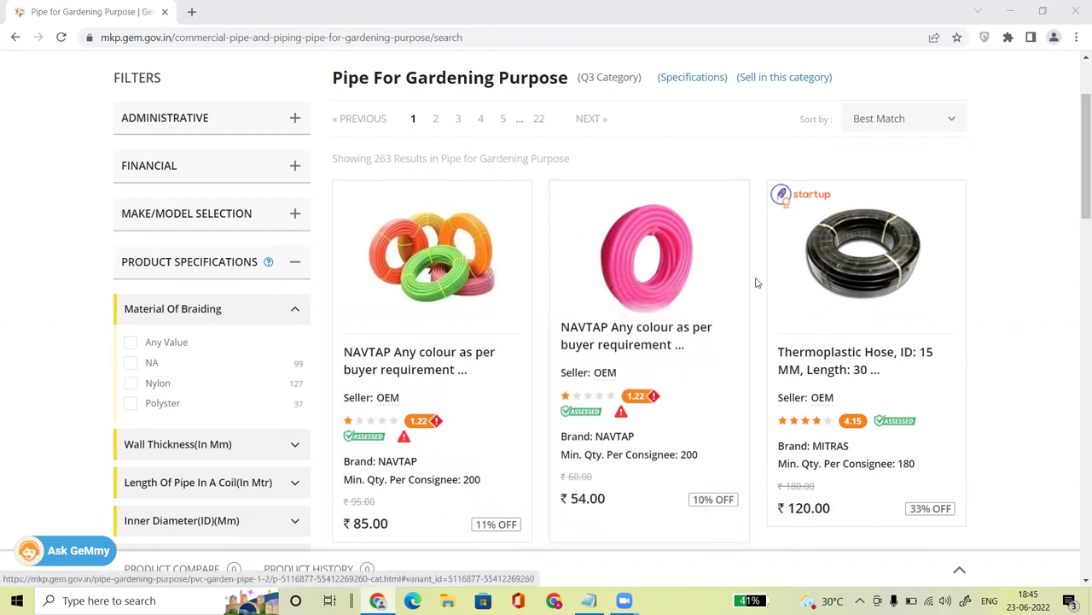
{"action": "left_click", "coordinate": [1077, 250]}
{"action": "scroll", "coordinate": [1077, 250], "scroll_direction": "down", "scroll_amount": 1}
{"action": "scroll", "coordinate": [1076, 250], "scroll_direction": "down", "scroll_amount": 5}
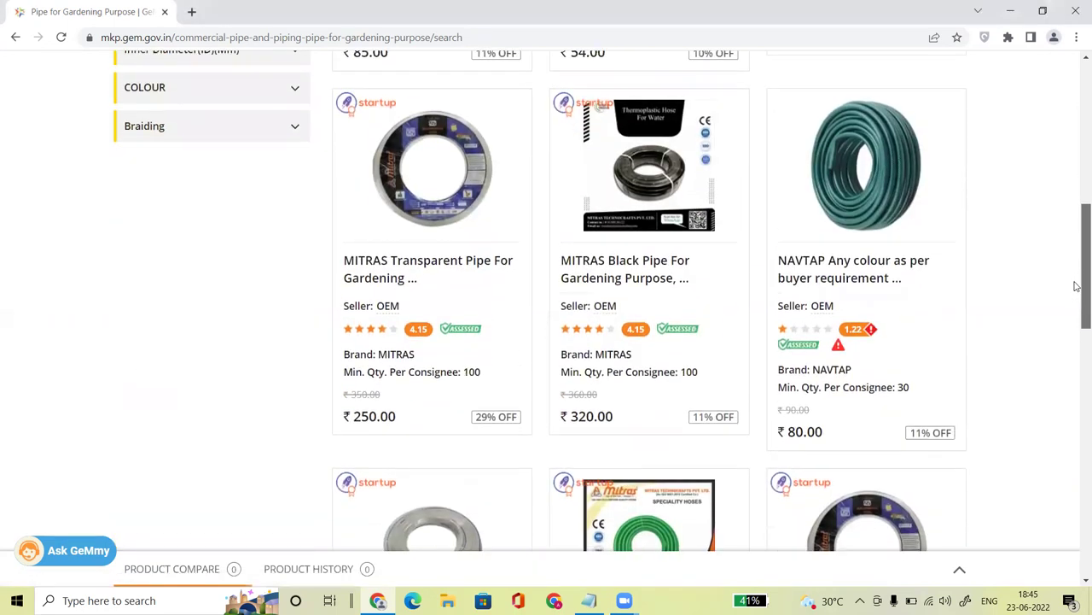
{"action": "scroll", "coordinate": [1077, 284], "scroll_direction": "up", "scroll_amount": 5}
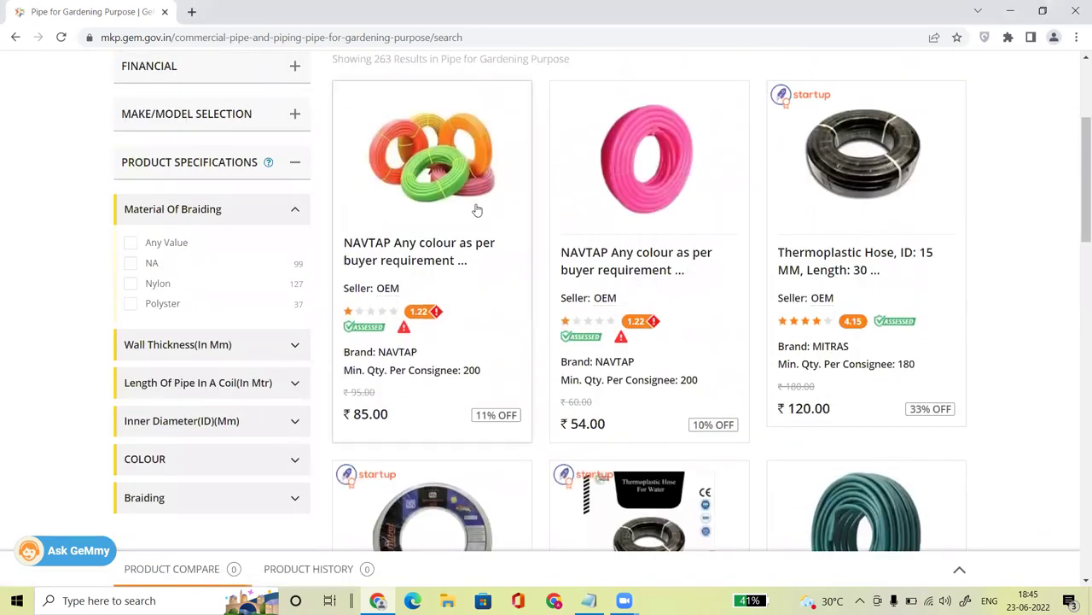
{"action": "left_click", "coordinate": [444, 166]}
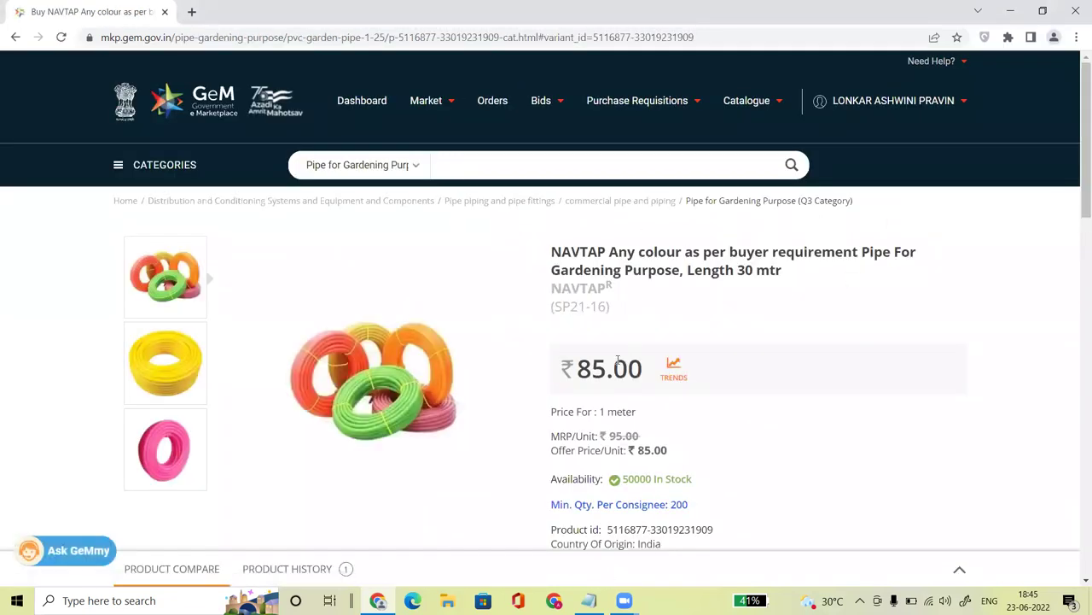
Step: Show the yellow pipe image and highlight the NAVTAP title, brand and model code SP21-16
{"action": "left_click_drag", "start_coordinate": [552, 251], "coordinate": [601, 288]}
{"action": "left_click", "coordinate": [642, 320]}
{"action": "left_click", "coordinate": [617, 295]}
{"action": "left_click", "coordinate": [192, 396]}
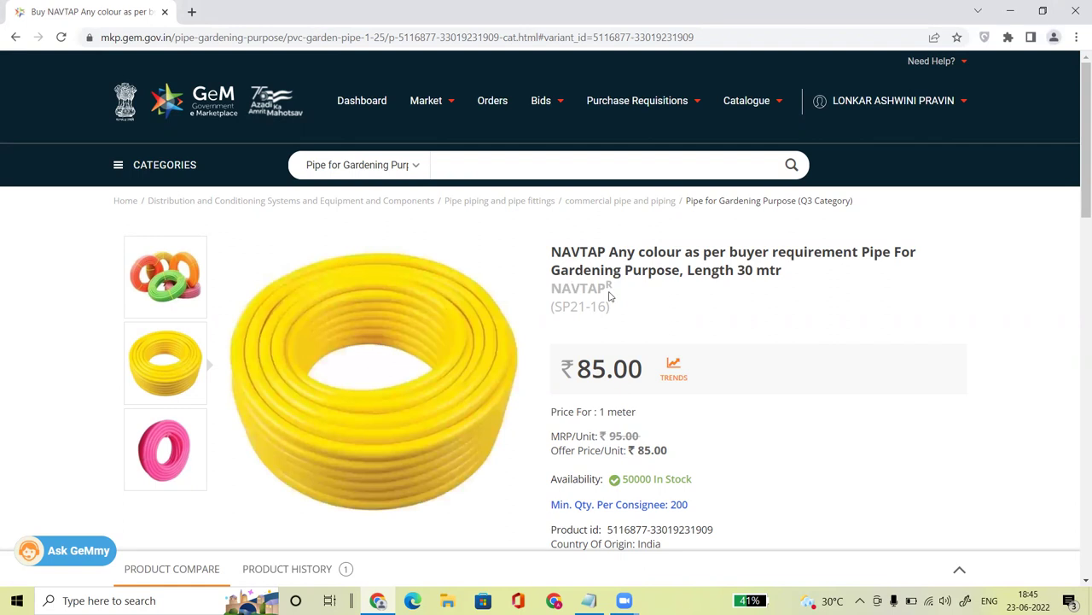
{"action": "left_click_drag", "start_coordinate": [605, 288], "coordinate": [607, 307]}
{"action": "left_click", "coordinate": [670, 305]}
Step: Highlight the ₹85.00 price per 1 meter and the ₹95.00 MRP
{"action": "left_click_drag", "start_coordinate": [575, 368], "coordinate": [645, 370]}
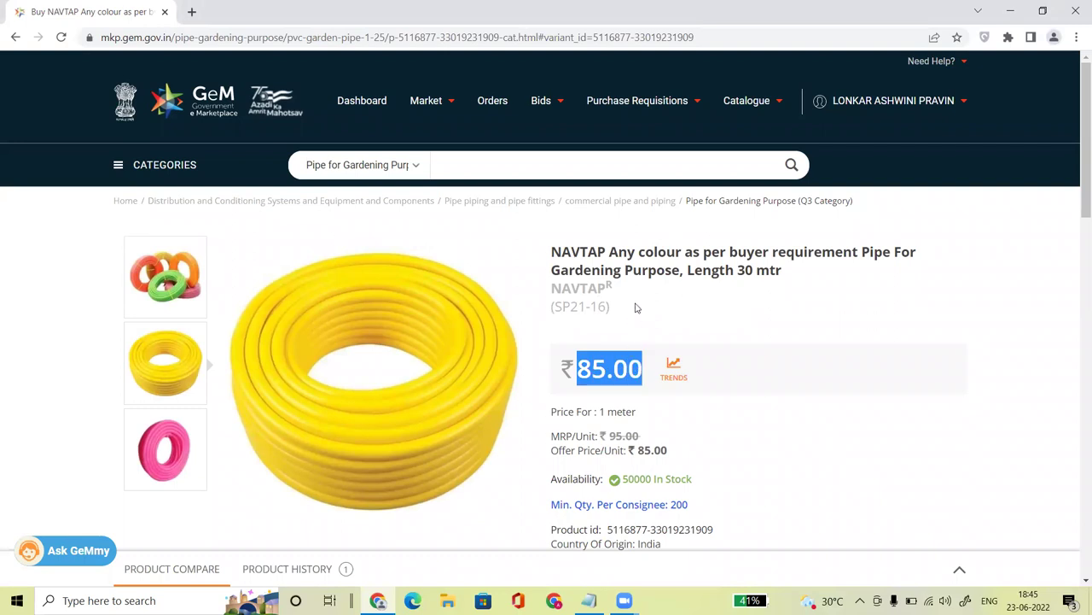
{"action": "left_click", "coordinate": [587, 363]}
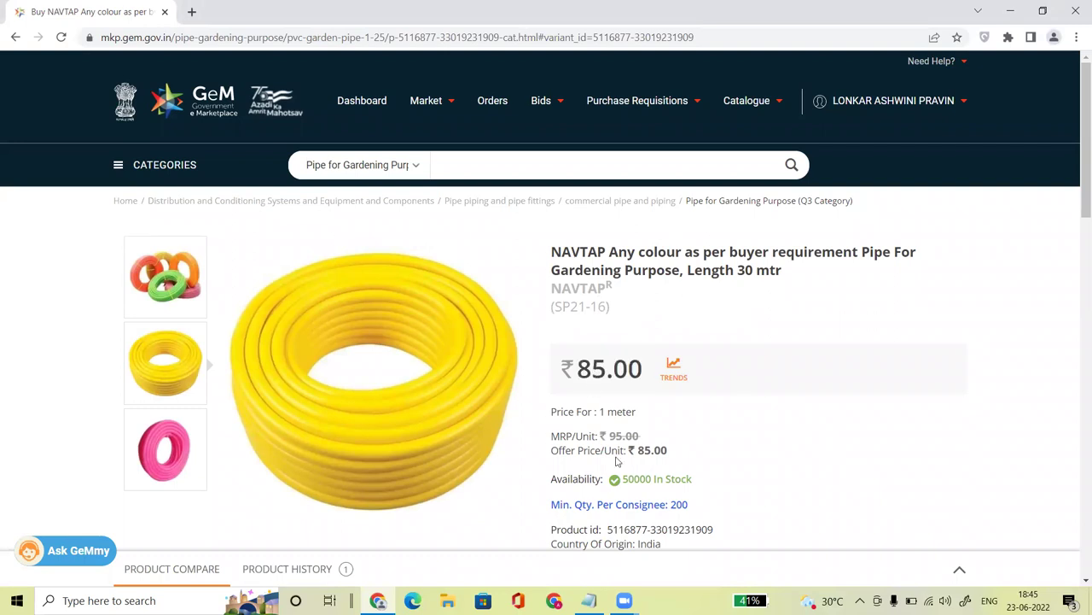
{"action": "left_click_drag", "start_coordinate": [609, 434], "coordinate": [639, 439]}
{"action": "left_click_drag", "start_coordinate": [1078, 163], "coordinate": [1078, 223]}
{"action": "left_click", "coordinate": [662, 293]}
{"action": "left_click_drag", "start_coordinate": [644, 284], "coordinate": [611, 281]}
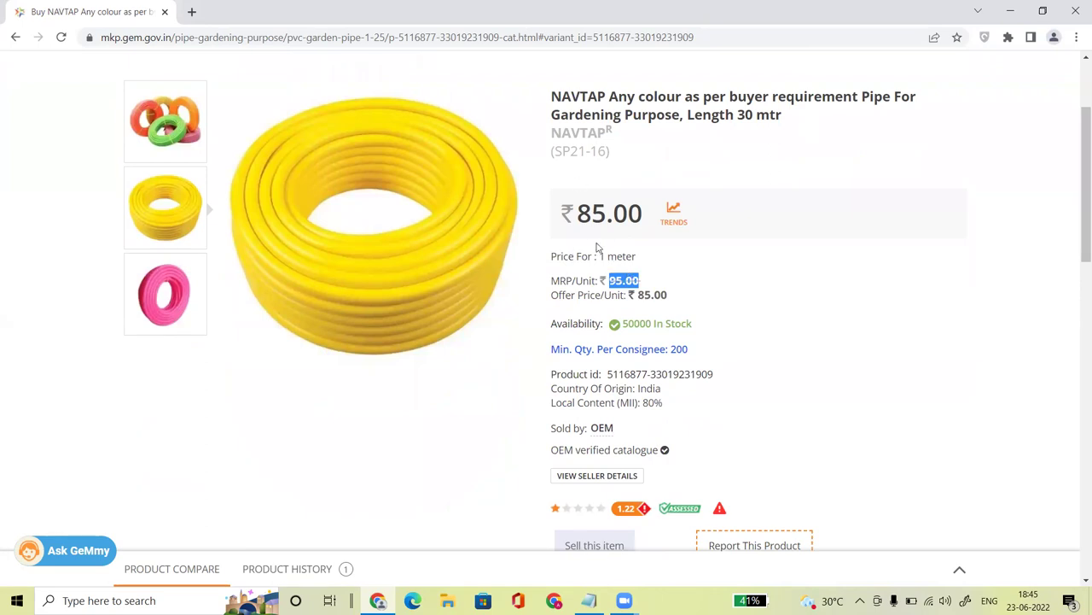
{"action": "left_click", "coordinate": [602, 258]}
{"action": "left_click_drag", "start_coordinate": [602, 257], "coordinate": [631, 249]}
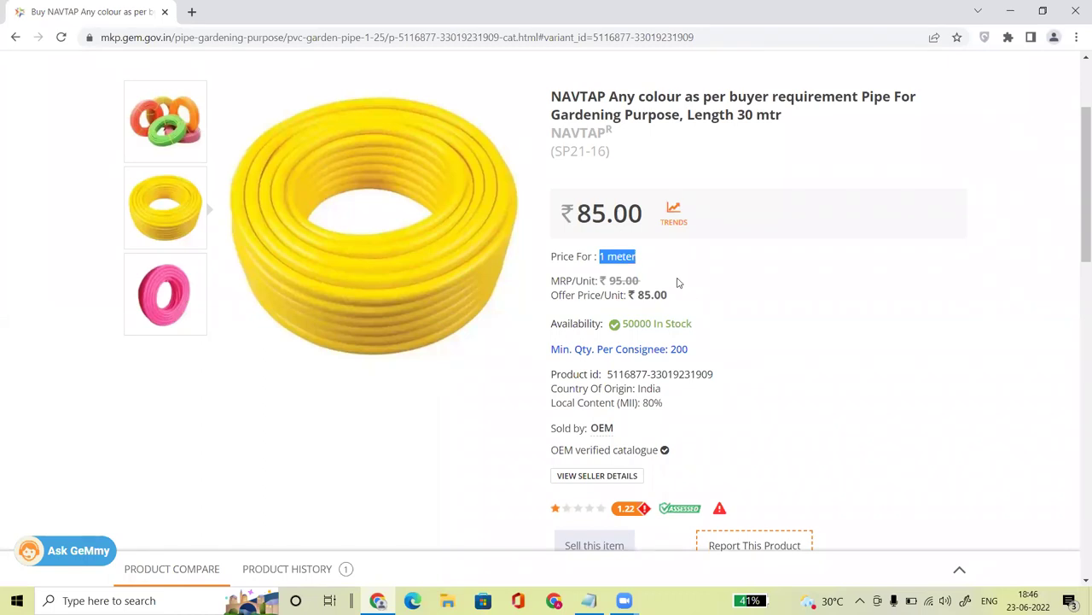
{"action": "left_click", "coordinate": [582, 214]}
{"action": "left_click_drag", "start_coordinate": [583, 214], "coordinate": [640, 215]}
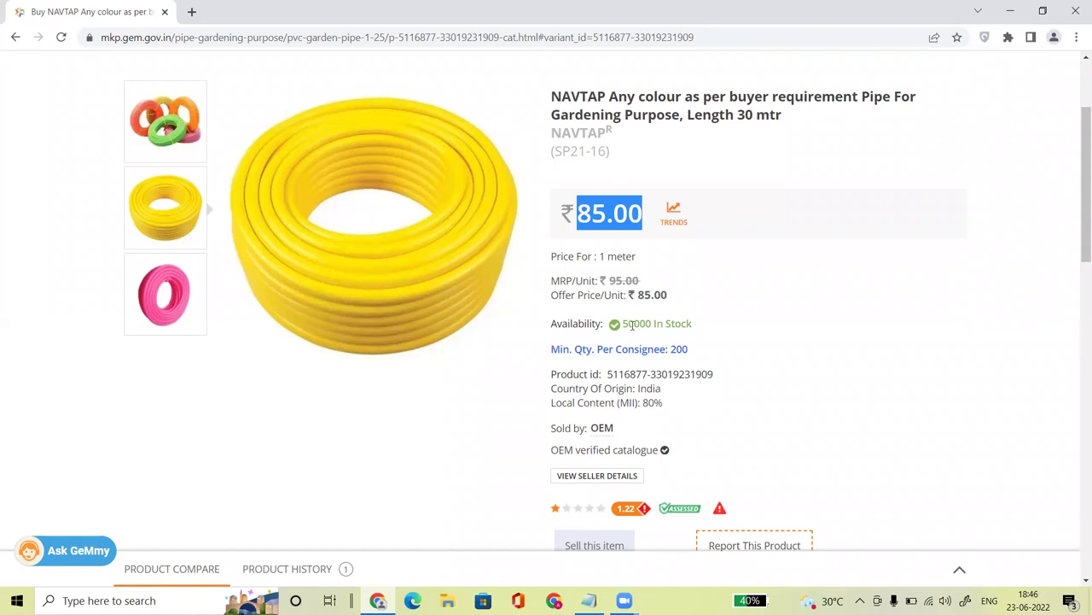
Step: Highlight the 50000 In Stock figure and the 200 minimum quantity
{"action": "left_click_drag", "start_coordinate": [628, 327], "coordinate": [622, 325]}
{"action": "left_click", "coordinate": [683, 324]}
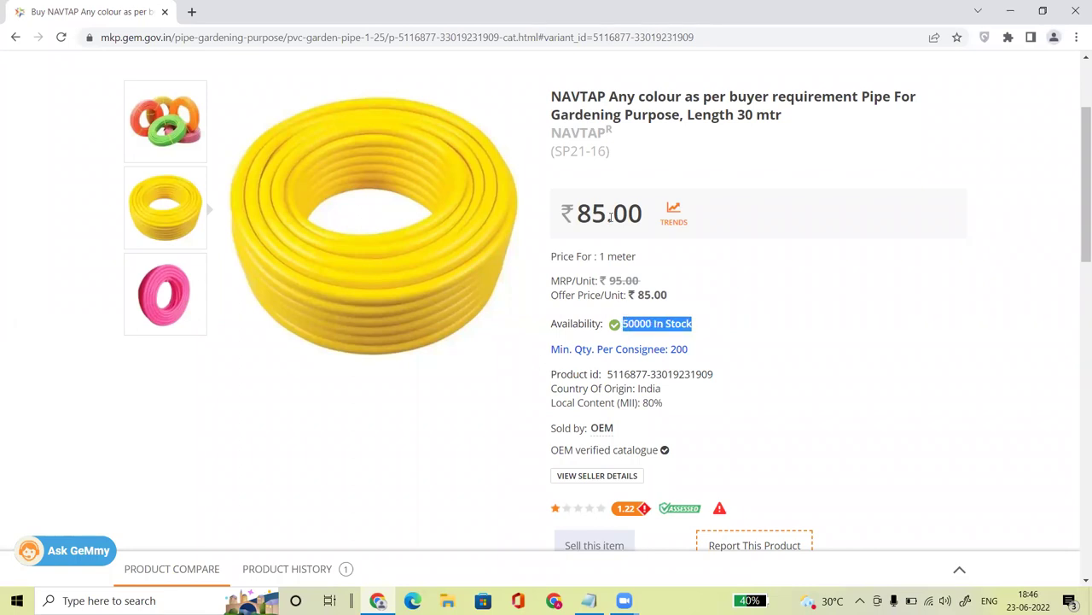
{"action": "left_click_drag", "start_coordinate": [692, 350], "coordinate": [670, 349]}
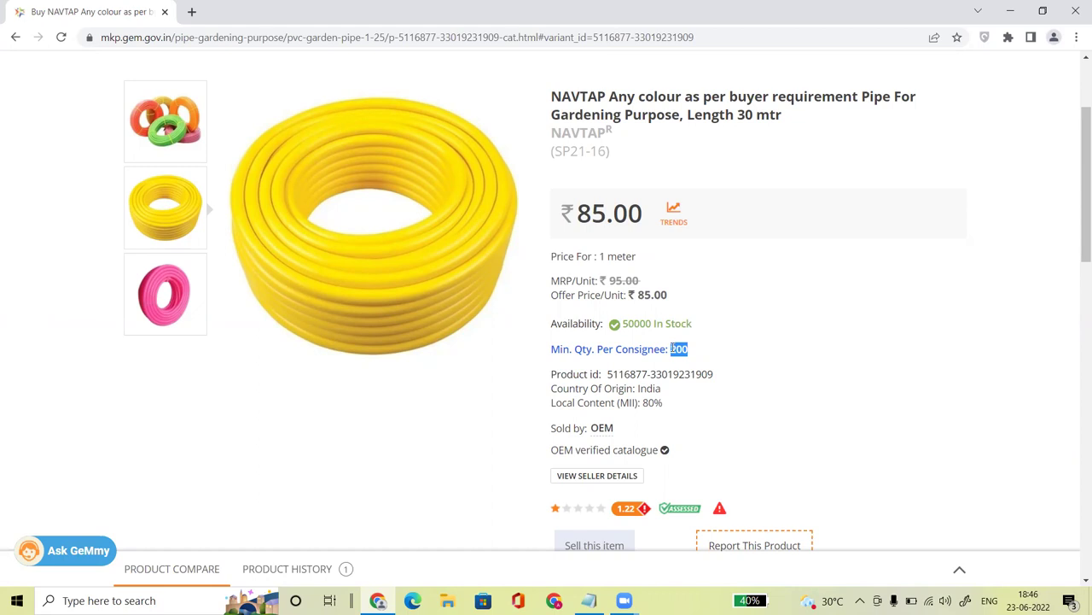
{"action": "left_click", "coordinate": [763, 351]}
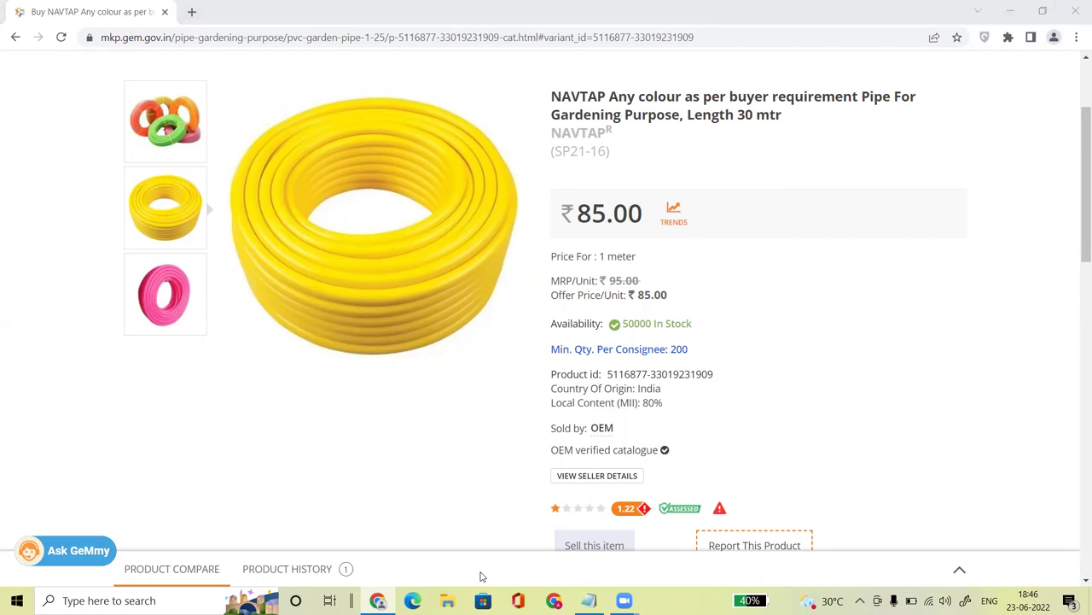
Step: Highlight the 200 minimum quantity again and the full NAVTAP product title
{"action": "left_click", "coordinate": [711, 286]}
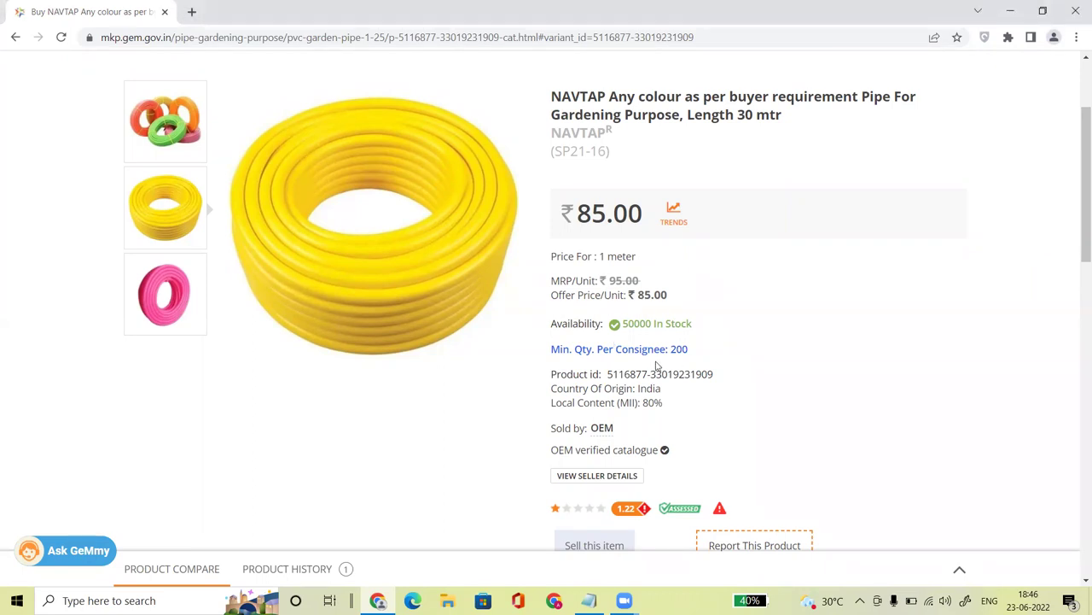
{"action": "left_click_drag", "start_coordinate": [668, 349], "coordinate": [670, 350]}
{"action": "left_click", "coordinate": [693, 349]}
{"action": "left_click_drag", "start_coordinate": [692, 350], "coordinate": [670, 349]}
{"action": "left_click_drag", "start_coordinate": [561, 96], "coordinate": [785, 117]}
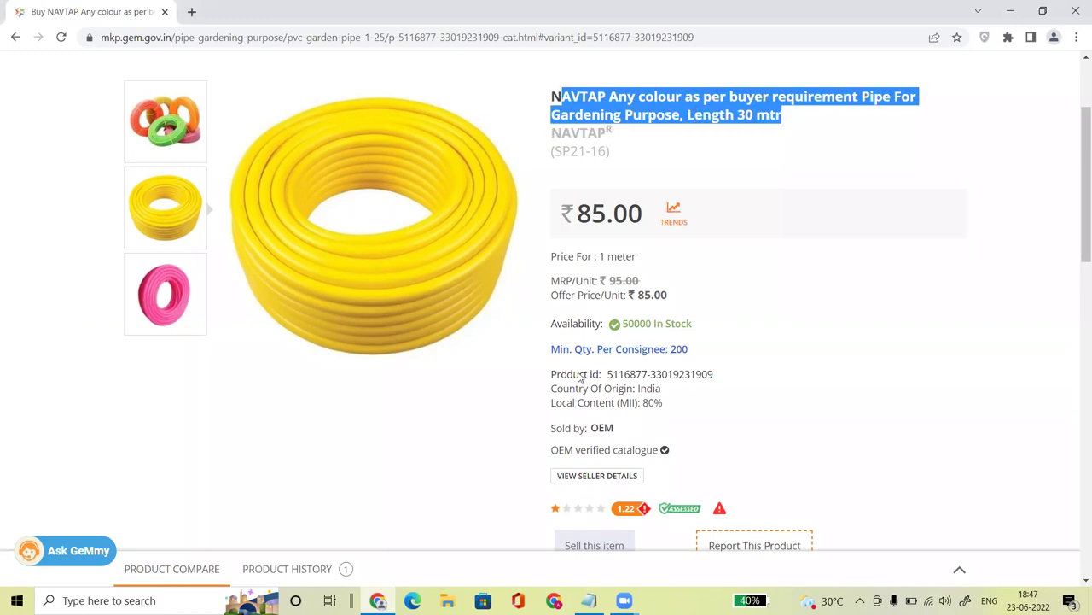
{"action": "left_click", "coordinate": [614, 374]}
Step: Check the product id, India origin, 80% local content, OEM seller, OEM verified catalogue and NAVTAP brand
{"action": "left_click_drag", "start_coordinate": [612, 373], "coordinate": [720, 375]}
{"action": "left_click_drag", "start_coordinate": [551, 389], "coordinate": [638, 389]}
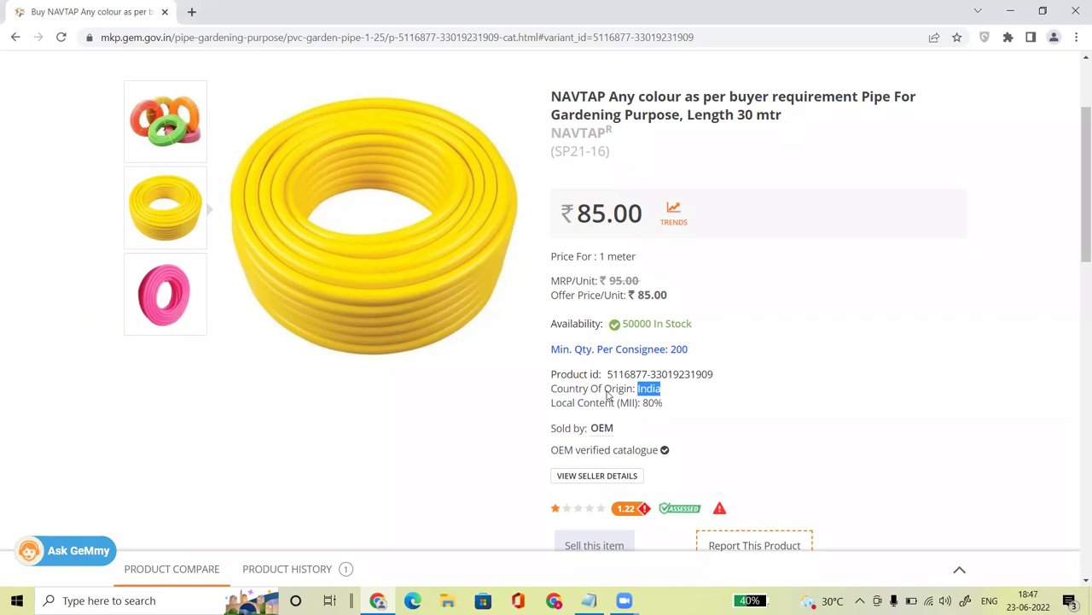
{"action": "left_click_drag", "start_coordinate": [551, 403], "coordinate": [643, 402]}
{"action": "left_click_drag", "start_coordinate": [551, 427], "coordinate": [590, 428]}
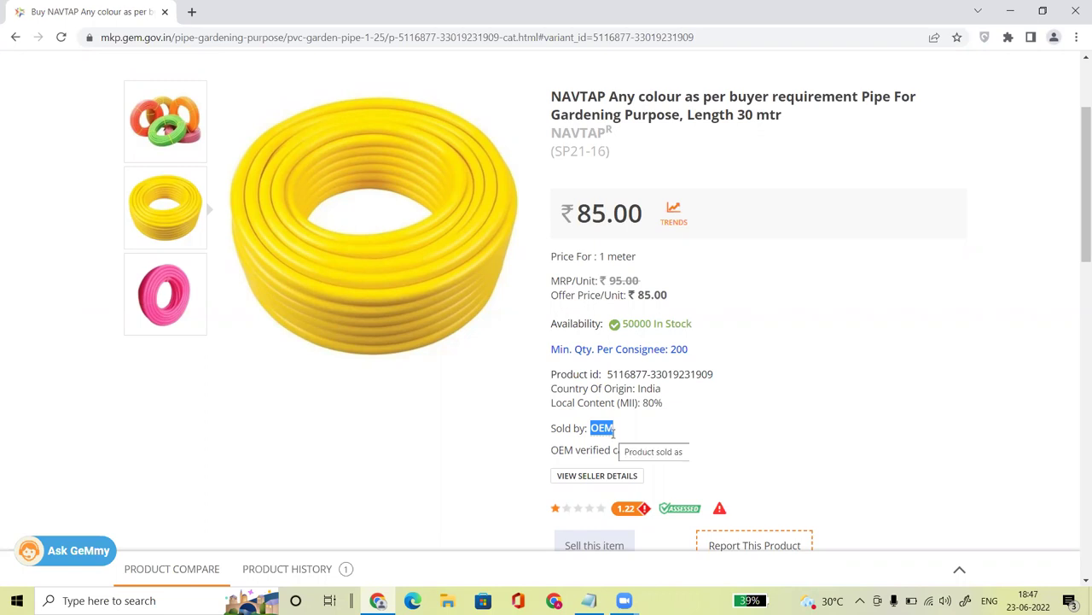
{"action": "left_click", "coordinate": [550, 447]}
{"action": "left_click_drag", "start_coordinate": [552, 448], "coordinate": [659, 452]}
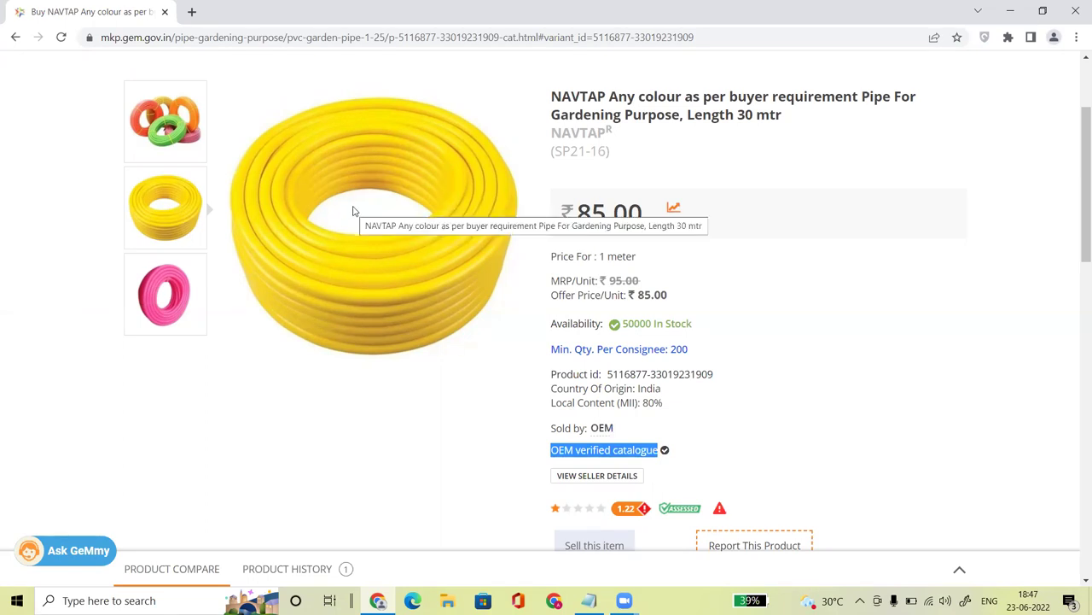
{"action": "left_click_drag", "start_coordinate": [554, 134], "coordinate": [607, 133]}
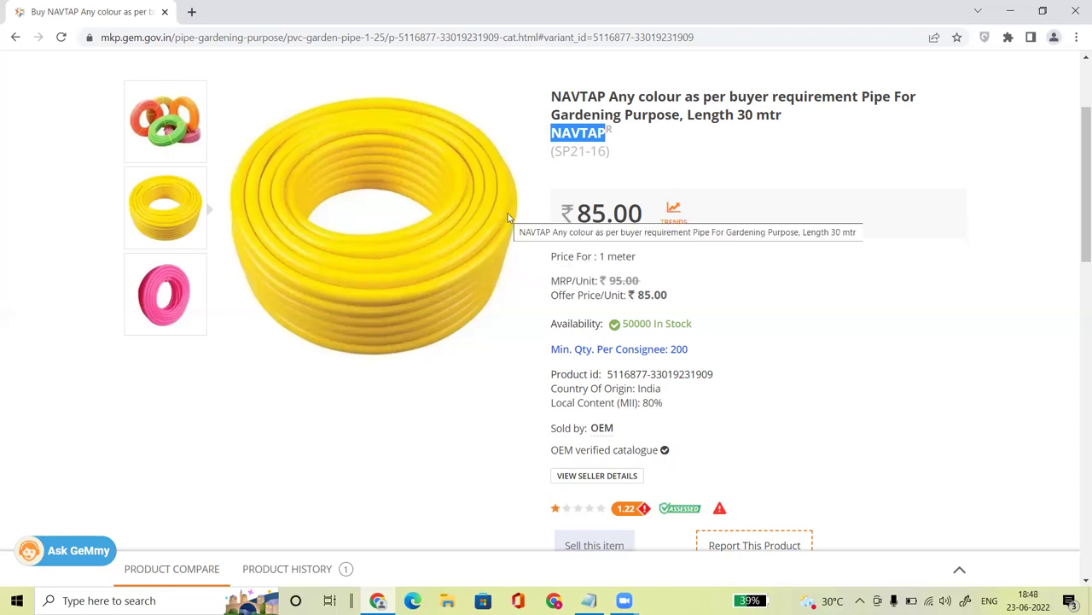
{"action": "left_click", "coordinate": [795, 379]}
Step: Jump to the seller details and highlight the ₹85.00 offer price and All India delivery
{"action": "scroll", "coordinate": [795, 379], "scroll_direction": "down", "scroll_amount": 2}
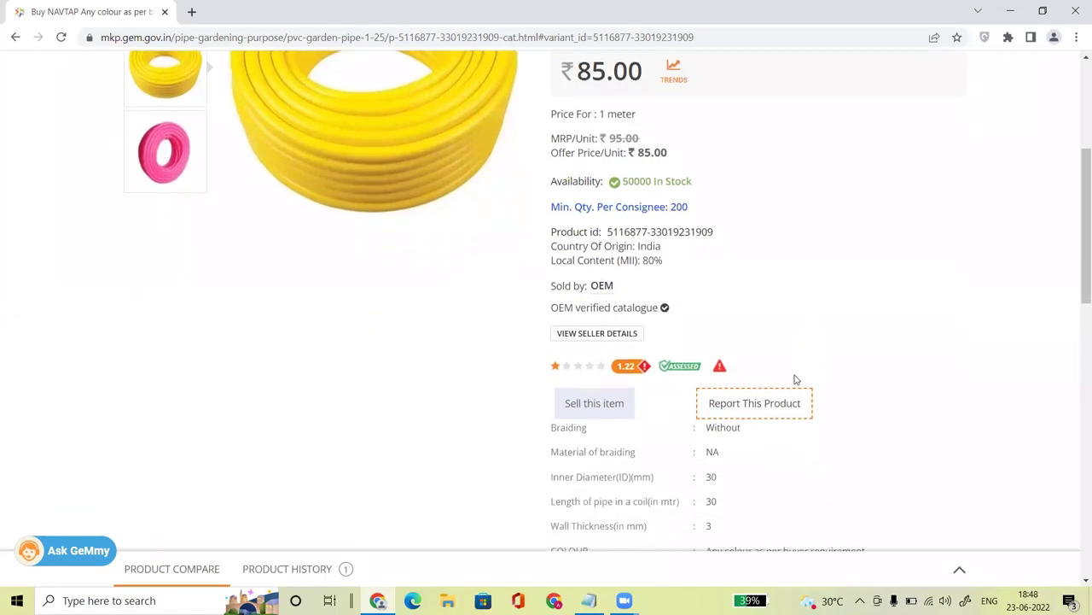
{"action": "left_click", "coordinate": [615, 333]}
{"action": "left_click_drag", "start_coordinate": [1077, 284], "coordinate": [1076, 193]}
{"action": "left_click_drag", "start_coordinate": [444, 214], "coordinate": [416, 214]}
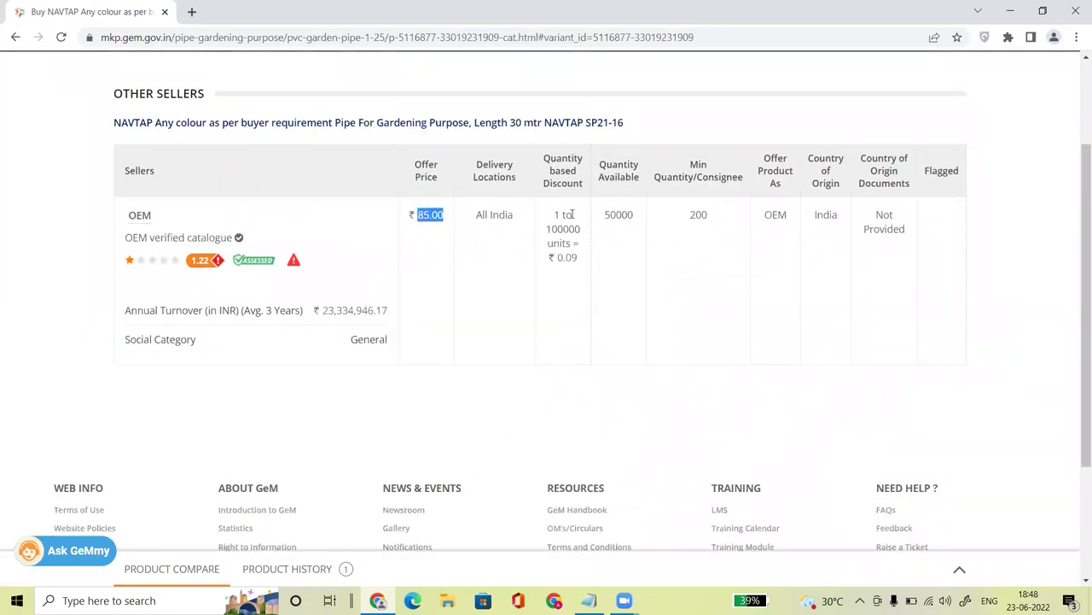
{"action": "left_click_drag", "start_coordinate": [514, 221], "coordinate": [469, 221]}
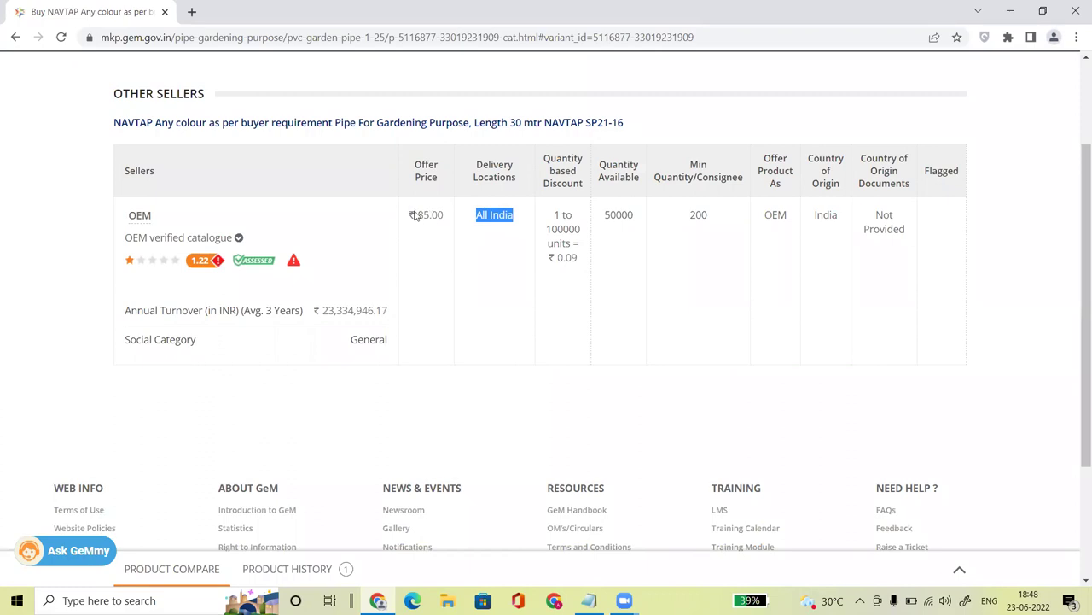
{"action": "left_click_drag", "start_coordinate": [443, 220], "coordinate": [414, 217]}
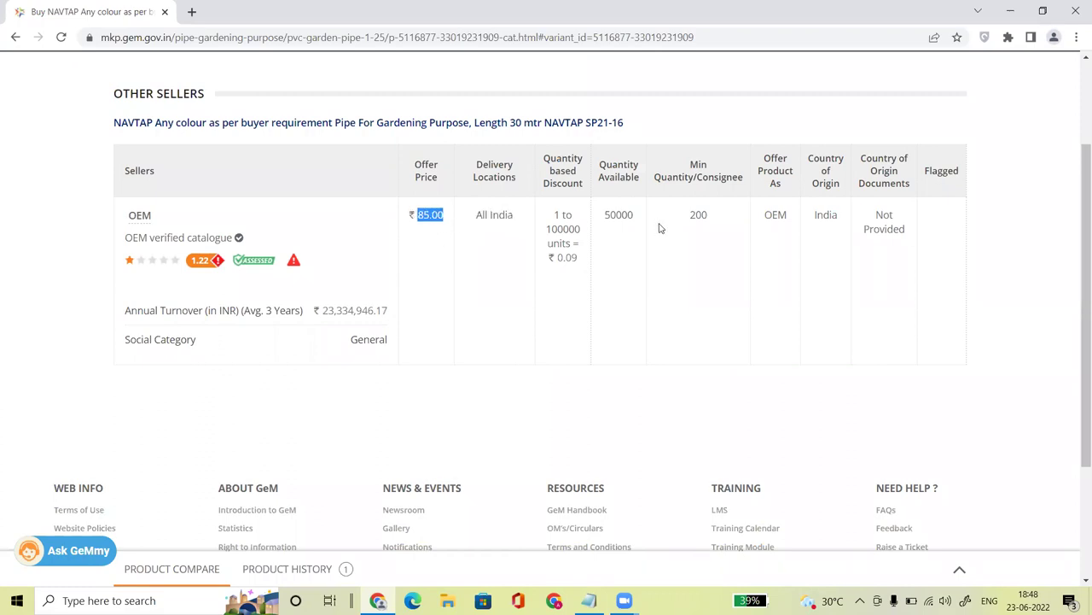
Step: Highlight the 50000 quantity, 200 minimum per consignee, OEM offer type and seller name
{"action": "left_click_drag", "start_coordinate": [612, 215], "coordinate": [636, 221]}
{"action": "left_click", "coordinate": [624, 217]}
{"action": "left_click_drag", "start_coordinate": [708, 218], "coordinate": [690, 218]}
{"action": "left_click", "coordinate": [770, 216]}
{"action": "double_click", "coordinate": [770, 216]}
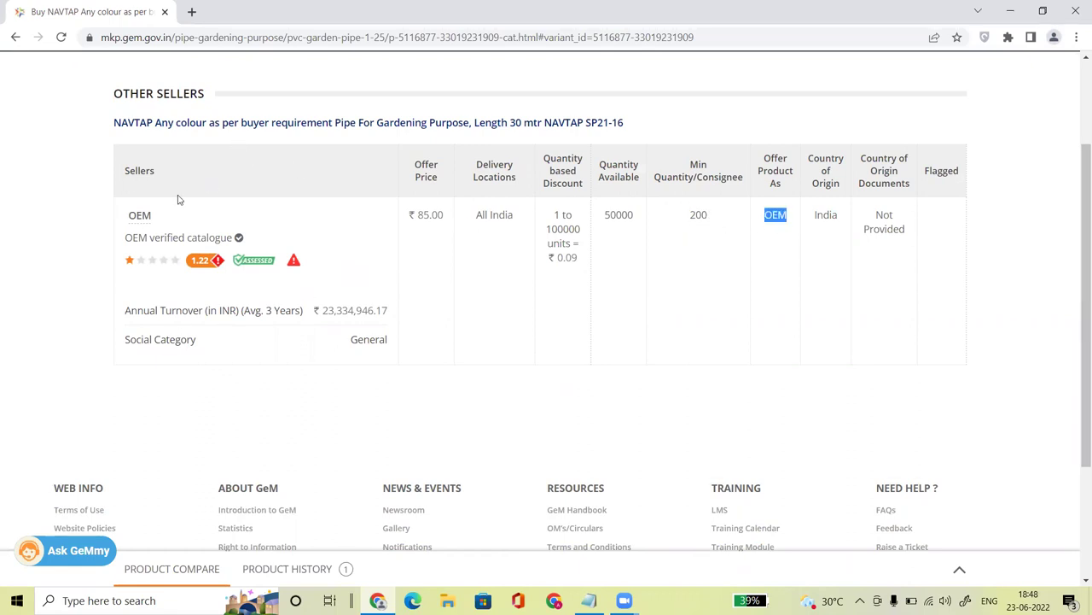
{"action": "left_click_drag", "start_coordinate": [130, 216], "coordinate": [174, 224]}
{"action": "left_click", "coordinate": [179, 222]}
{"action": "left_click", "coordinate": [218, 263]}
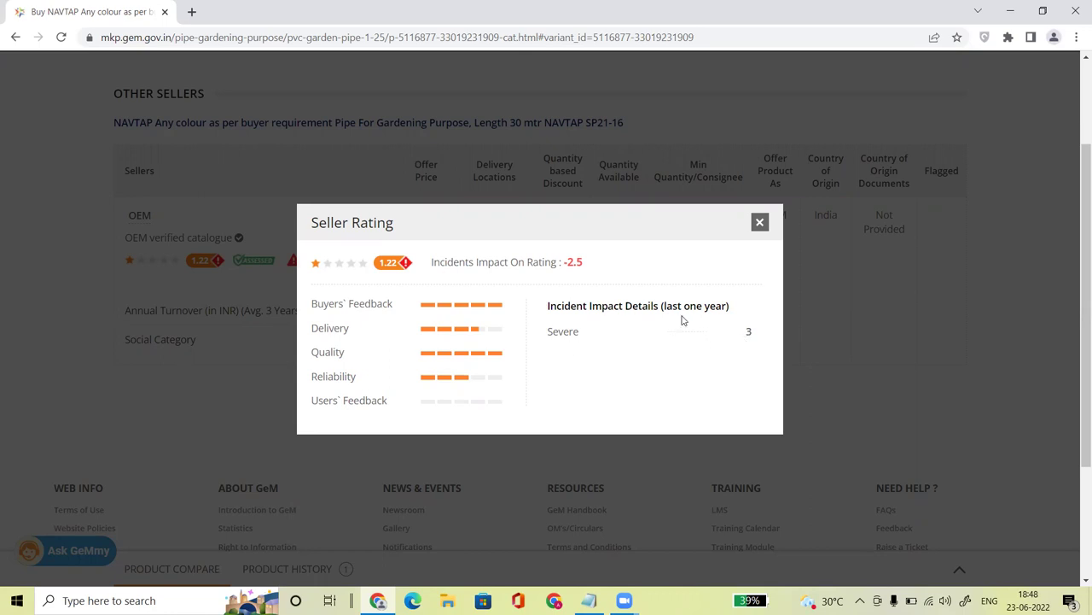
{"action": "double_click", "coordinate": [745, 335]}
{"action": "left_click", "coordinate": [459, 266]}
{"action": "left_click_drag", "start_coordinate": [582, 262], "coordinate": [565, 262]}
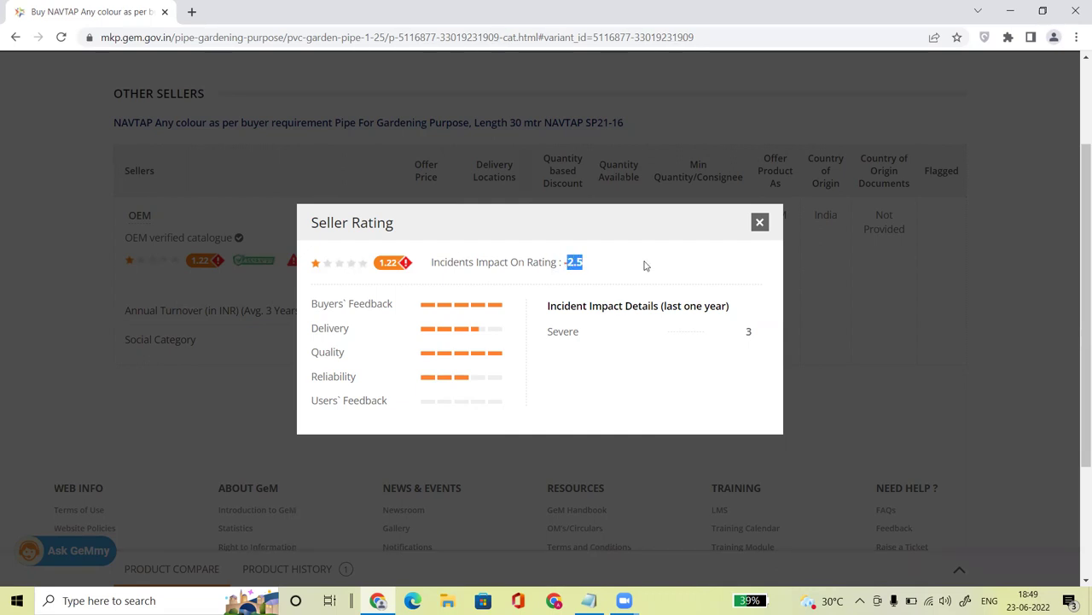
{"action": "left_click", "coordinate": [759, 225]}
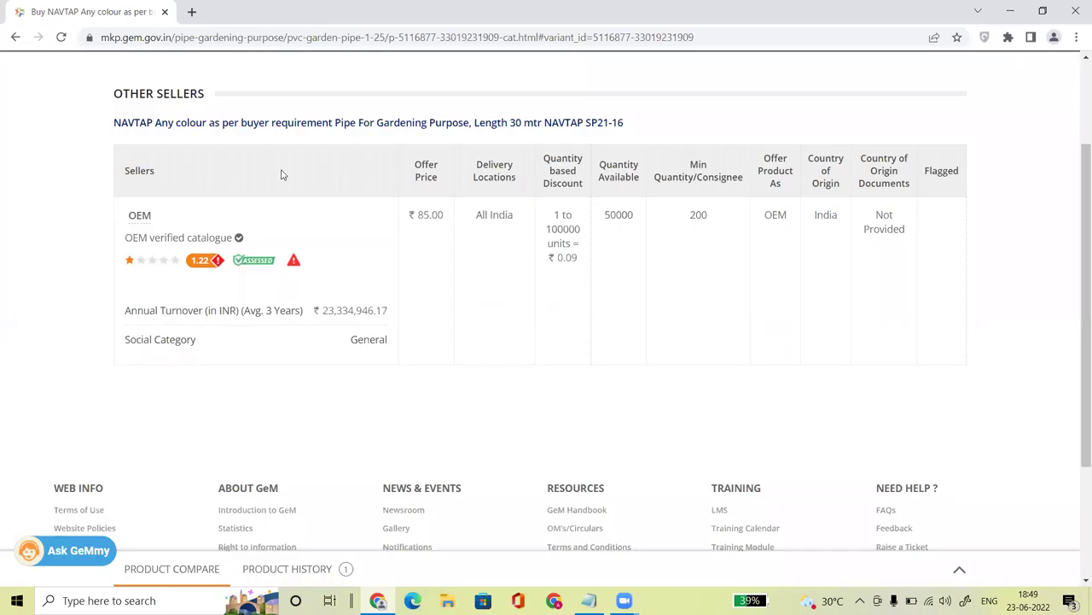
Step: Note the ₹23,334,946.17 three-year average turnover, then return to the product details
{"action": "left_click_drag", "start_coordinate": [244, 310], "coordinate": [328, 311]}
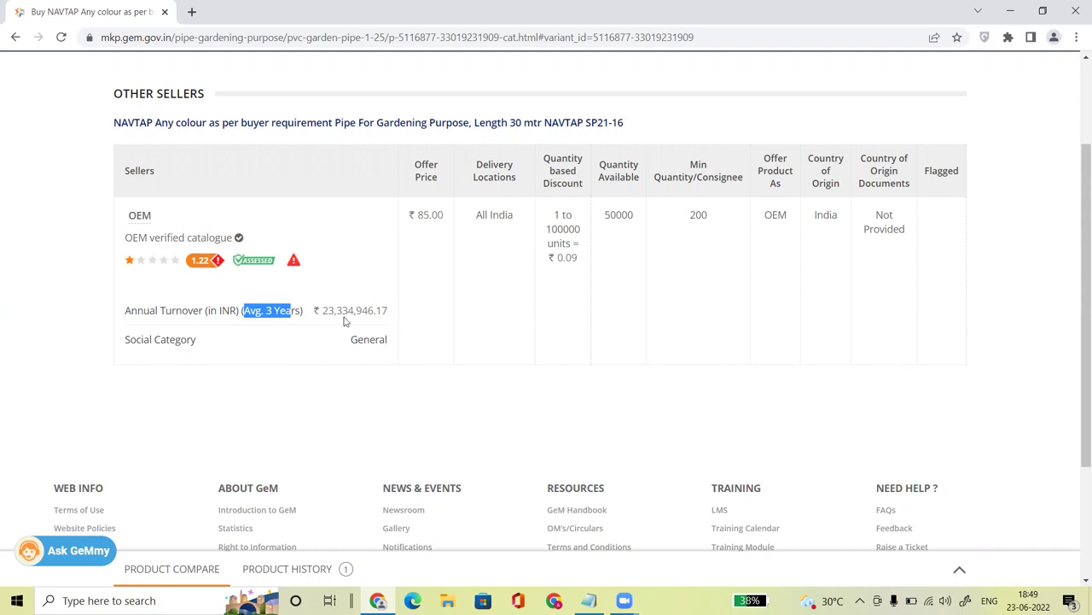
{"action": "left_click_drag", "start_coordinate": [386, 311], "coordinate": [317, 309]}
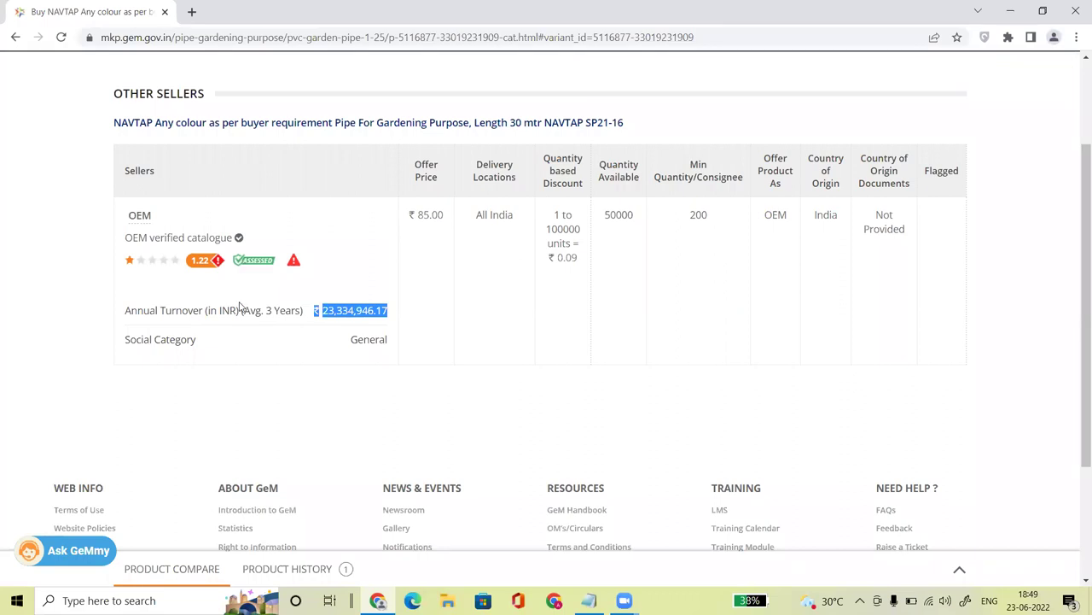
{"action": "left_click", "coordinate": [466, 126]}
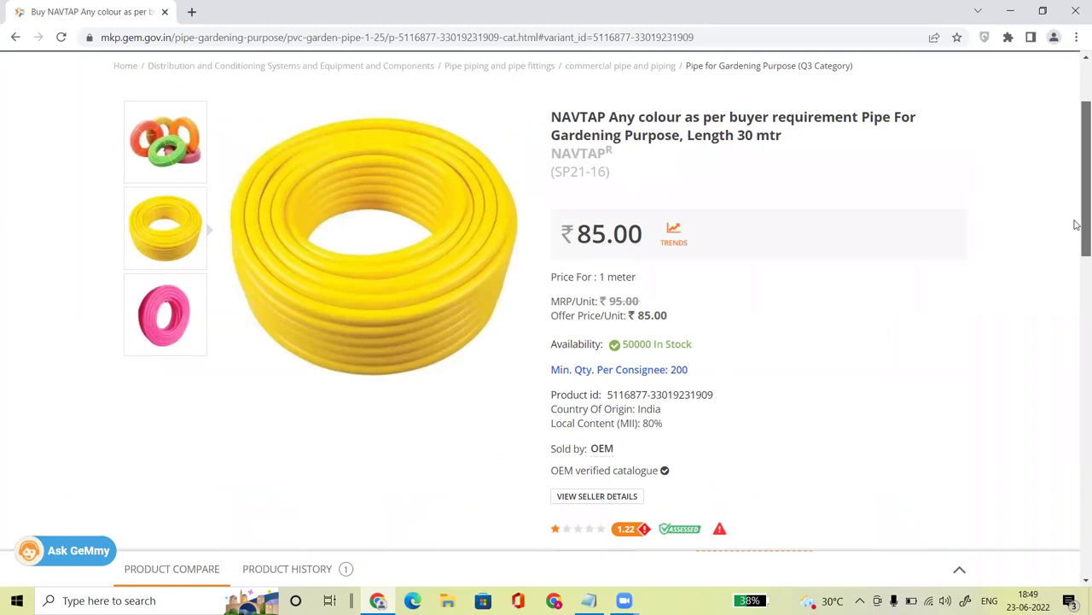
{"action": "scroll", "coordinate": [1078, 222], "scroll_direction": "down", "scroll_amount": 1}
Step: Jump back to the seller table, then return to the NAVTAP pipe's product details
{"action": "left_click", "coordinate": [605, 375]}
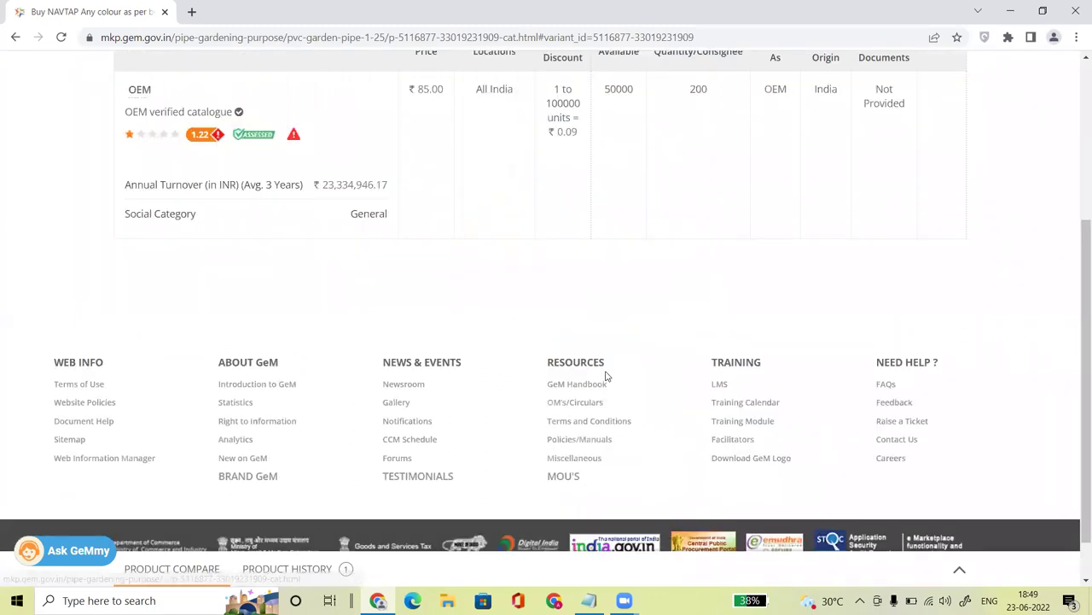
{"action": "scroll", "coordinate": [356, 271], "scroll_direction": "up", "scroll_amount": 1}
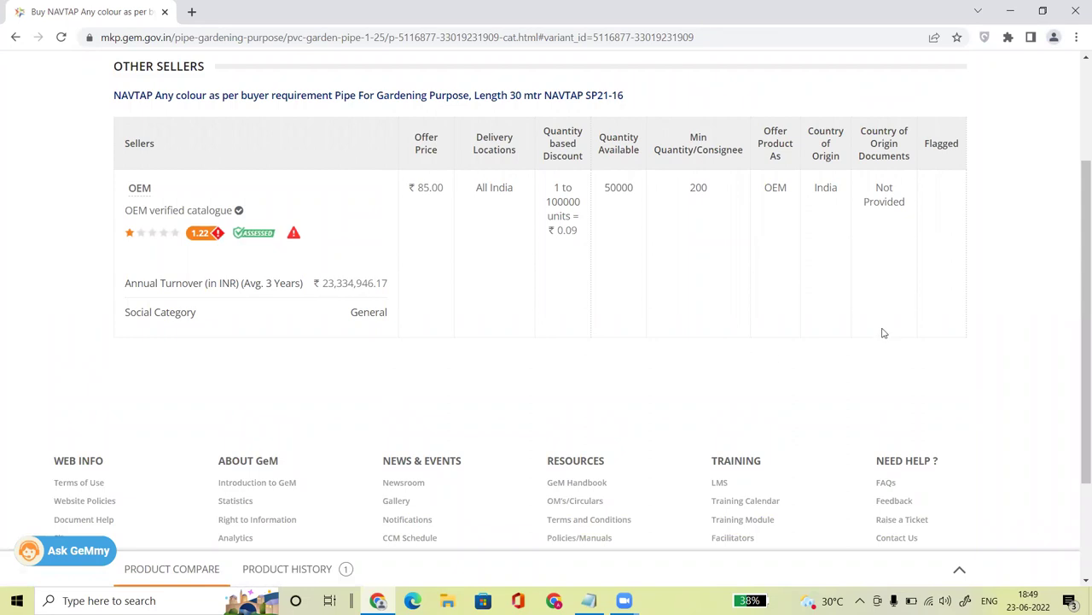
{"action": "scroll", "coordinate": [1075, 308], "scroll_direction": "up", "scroll_amount": 2}
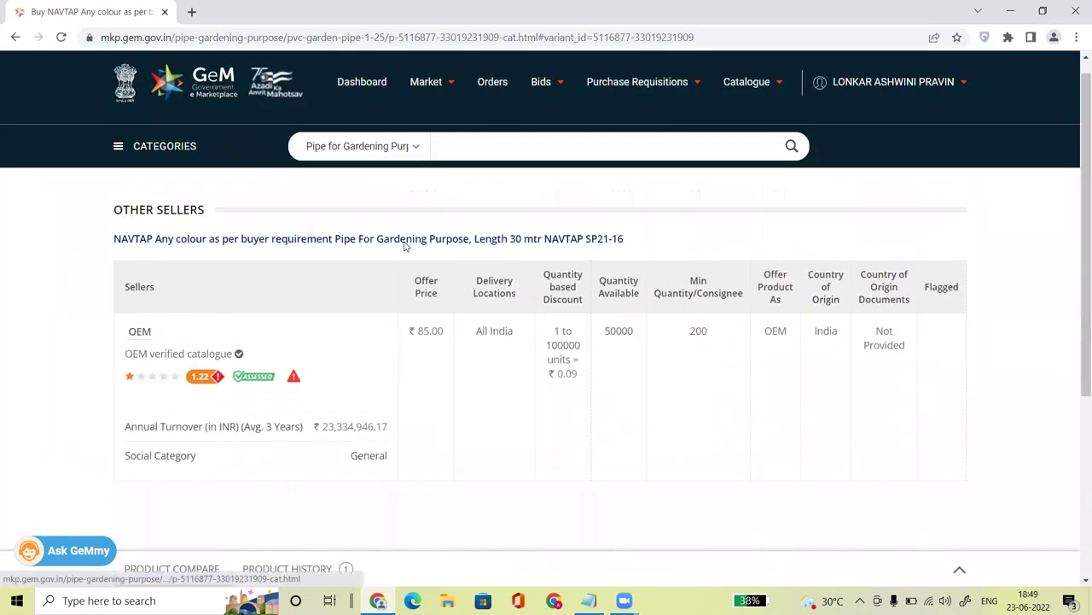
{"action": "left_click", "coordinate": [402, 244]}
Step: Go back to the Pipe for Gardening Purpose listing and note the pink pipe's OEM seller
{"action": "left_click", "coordinate": [752, 186]}
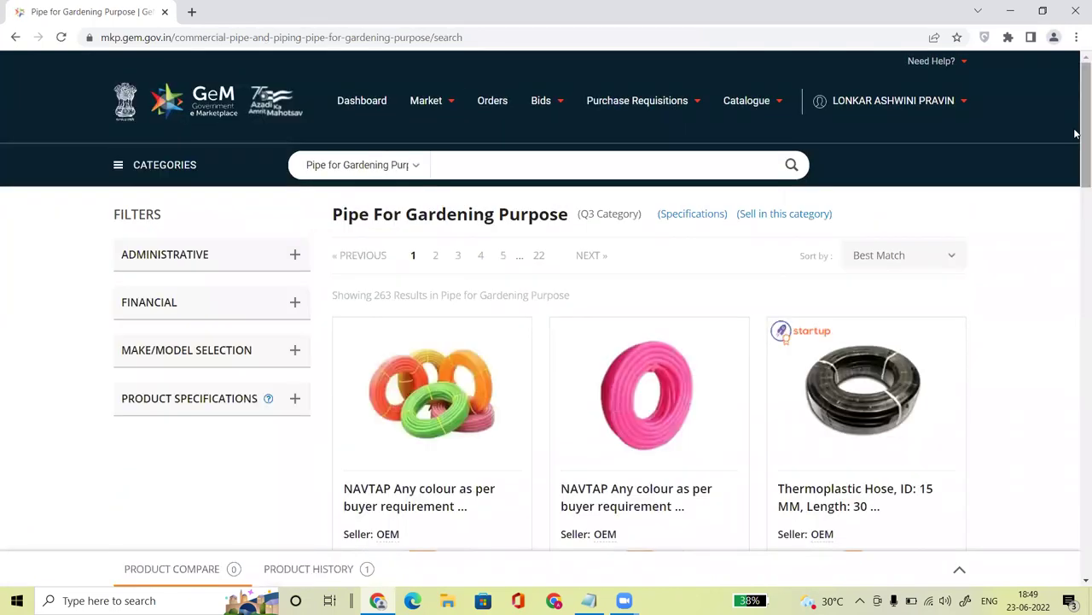
{"action": "left_click_drag", "start_coordinate": [1075, 132], "coordinate": [1075, 198]}
{"action": "scroll", "coordinate": [1076, 198], "scroll_direction": "down", "scroll_amount": 2}
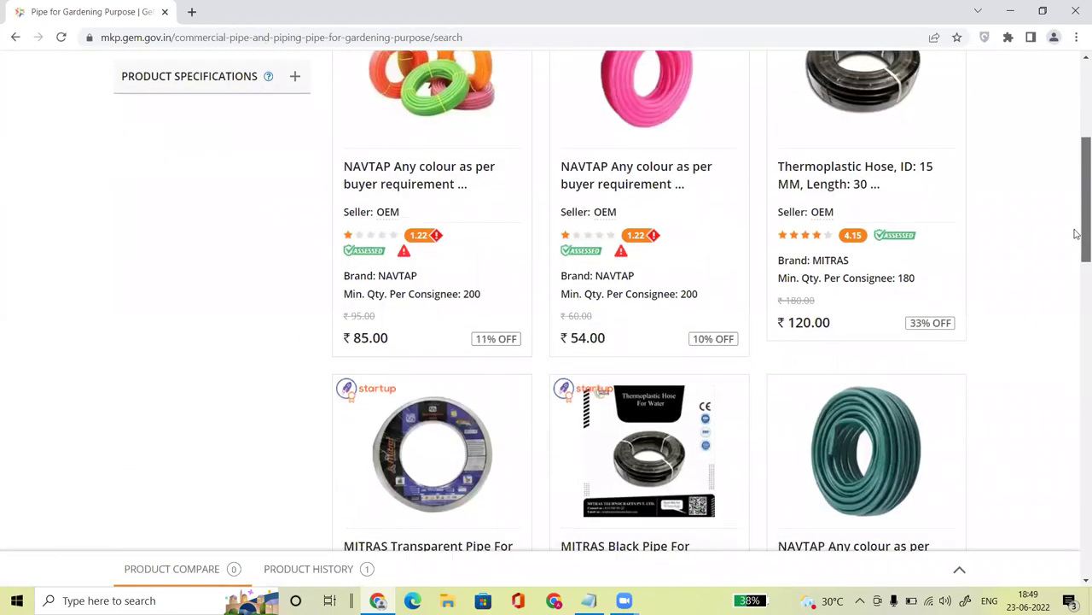
{"action": "left_click_drag", "start_coordinate": [604, 122], "coordinate": [618, 122]}
Step: Open results page 2 and bring up link options for the reseller-sold STALLION pipe
{"action": "scroll", "coordinate": [1077, 239], "scroll_direction": "down", "scroll_amount": 4}
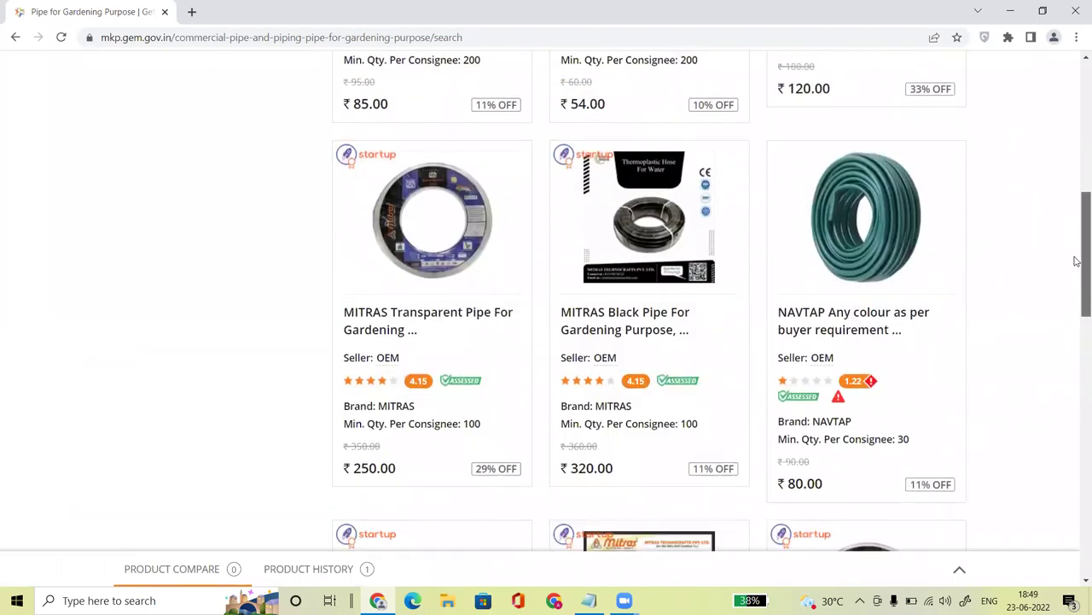
{"action": "scroll", "coordinate": [1076, 324], "scroll_direction": "down", "scroll_amount": 7}
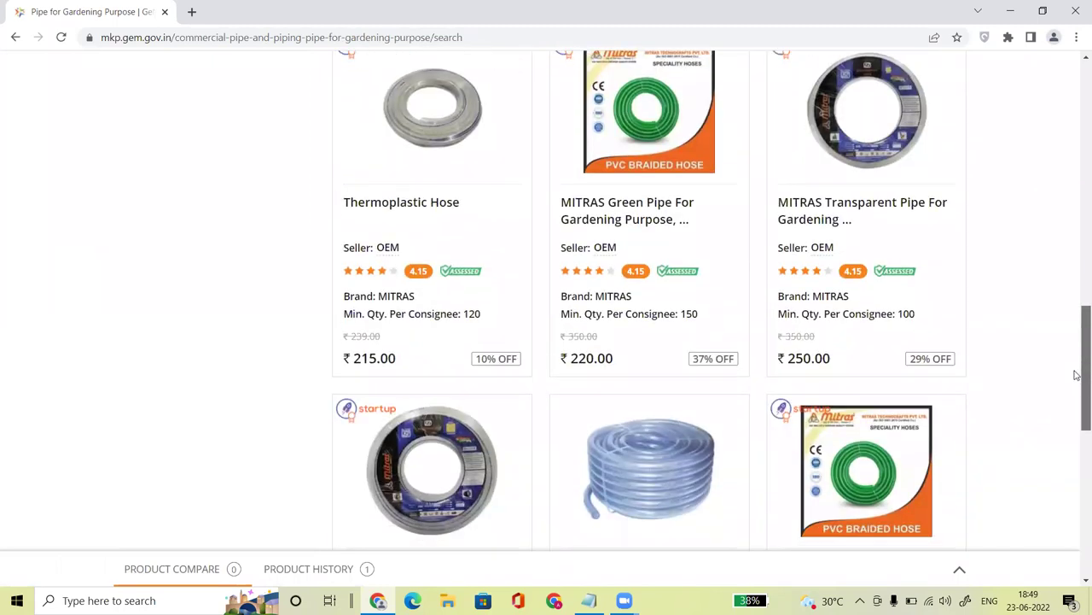
{"action": "scroll", "coordinate": [1076, 455], "scroll_direction": "down", "scroll_amount": 1}
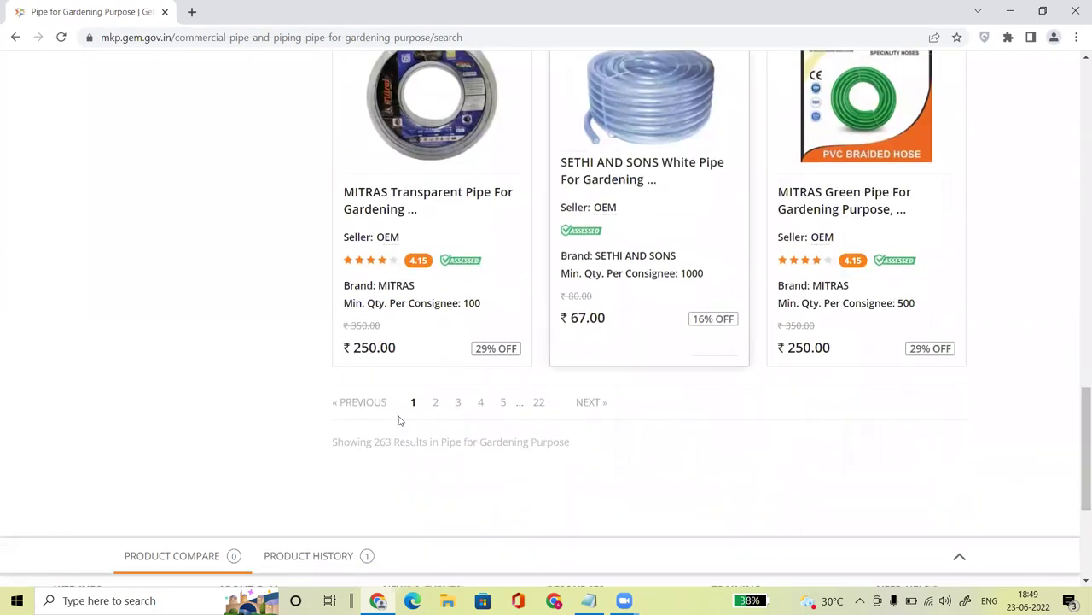
{"action": "left_click", "coordinate": [435, 402]}
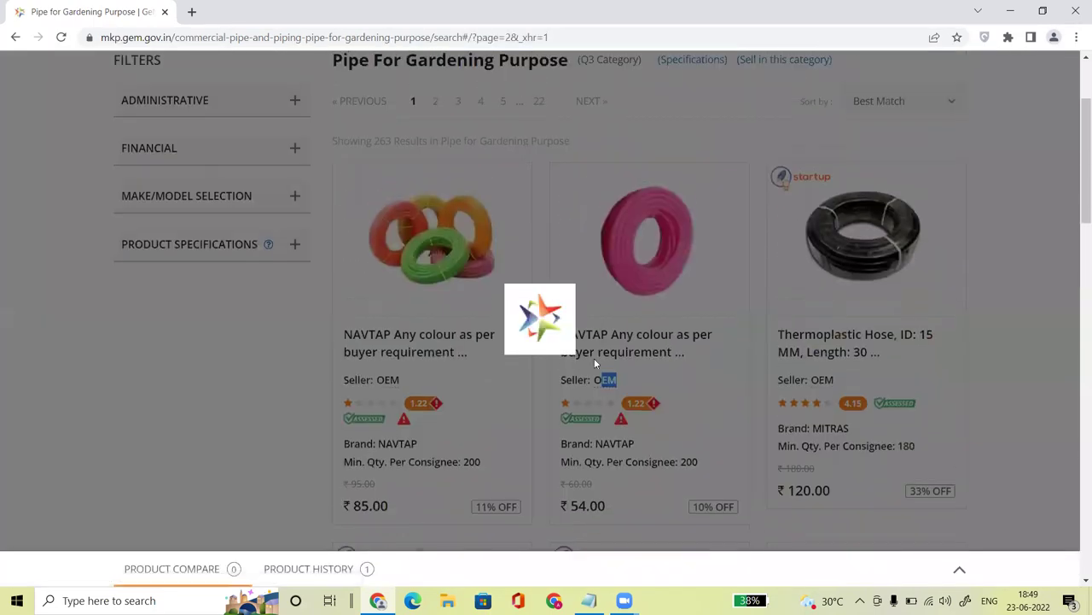
{"action": "left_click_drag", "start_coordinate": [594, 339], "coordinate": [656, 341]}
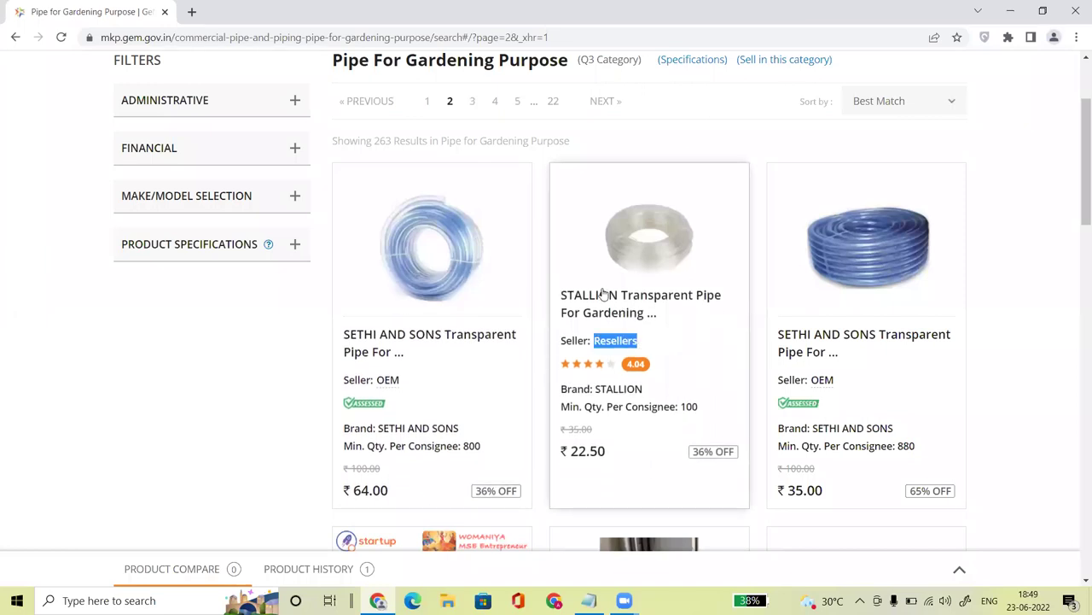
{"action": "right_click", "coordinate": [604, 297]}
Step: Open the STALLION pipe in a new tab and jump to its sellers list
{"action": "left_click", "coordinate": [642, 305]}
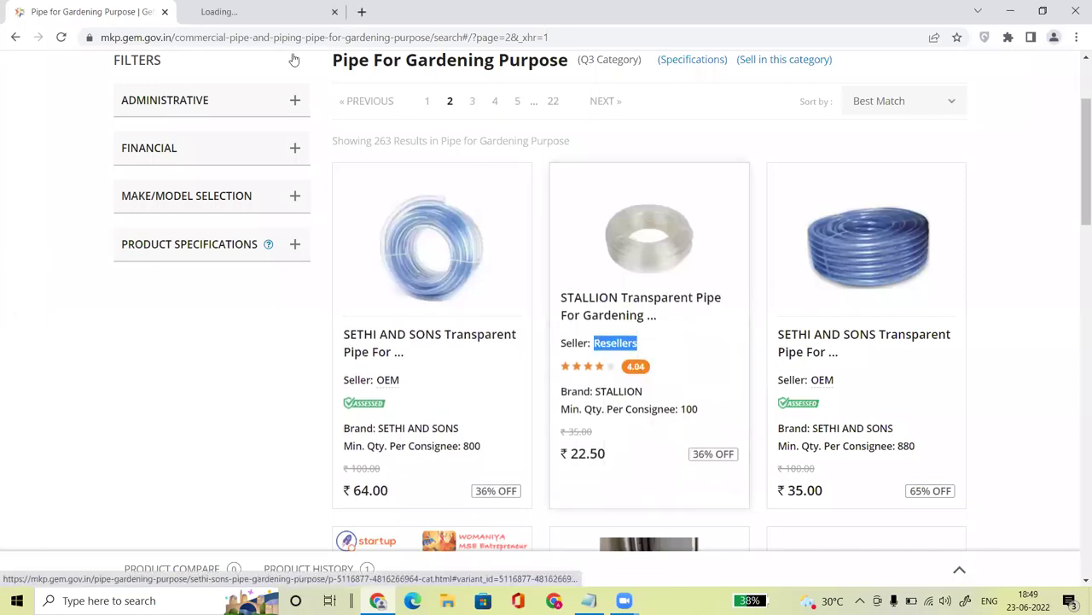
{"action": "key", "text": "ctrl+Tab"}
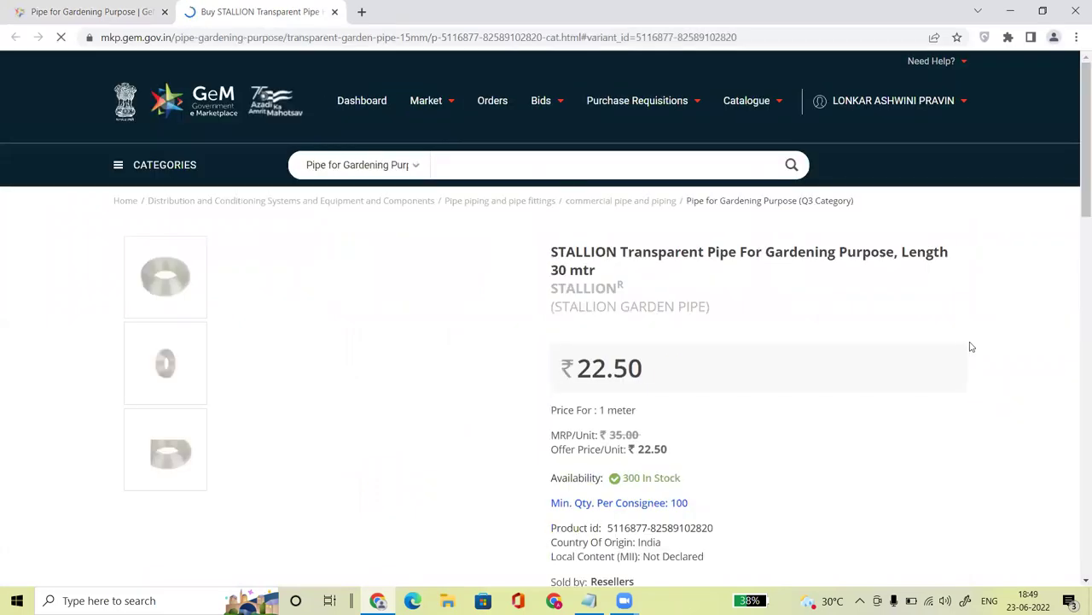
{"action": "scroll", "coordinate": [1075, 215], "scroll_direction": "down", "scroll_amount": 3}
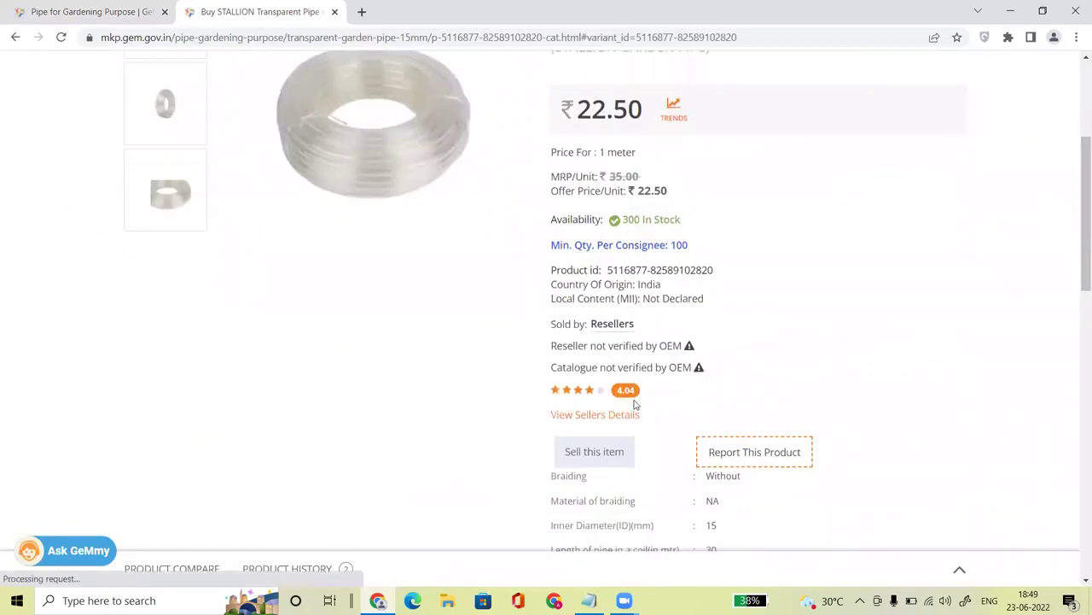
{"action": "left_click", "coordinate": [587, 420]}
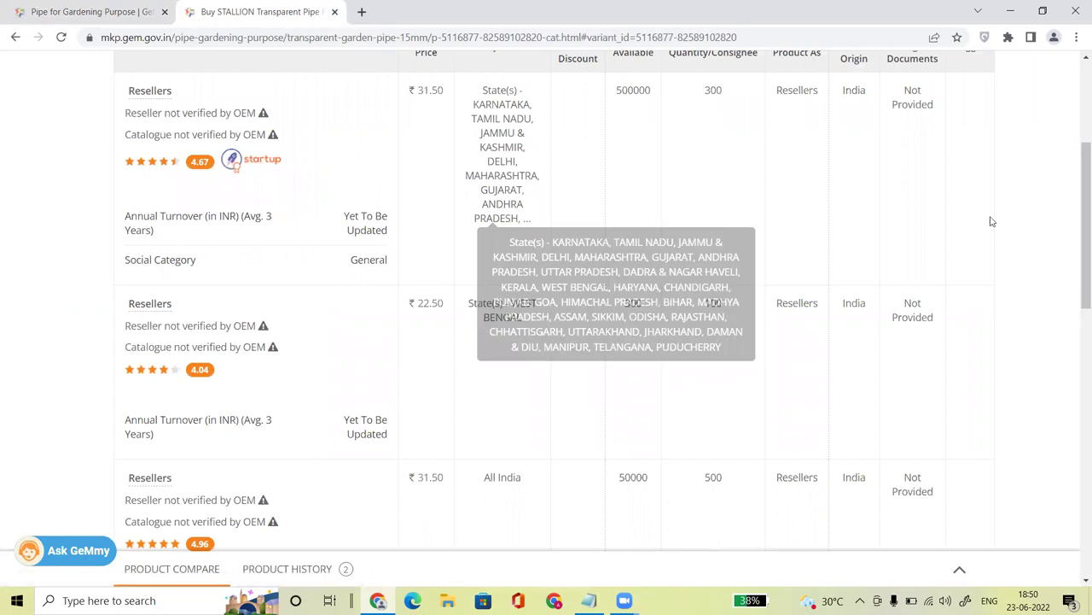
Step: Return to the STALLION product details and highlight the ₹22.50 offer price
{"action": "left_click_drag", "start_coordinate": [1073, 210], "coordinate": [1076, 168]}
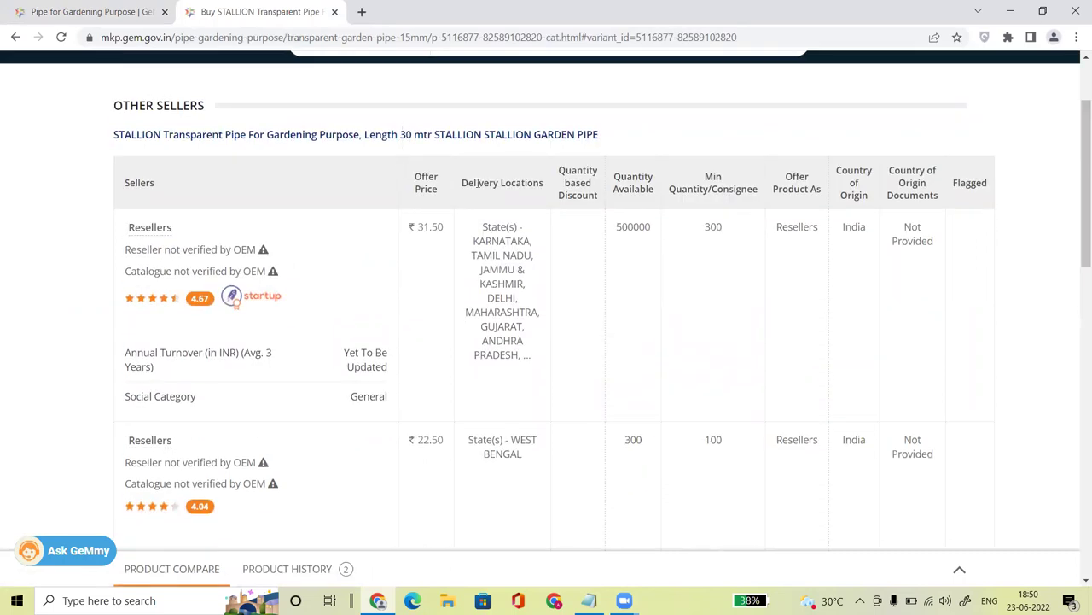
{"action": "left_click", "coordinate": [418, 135]}
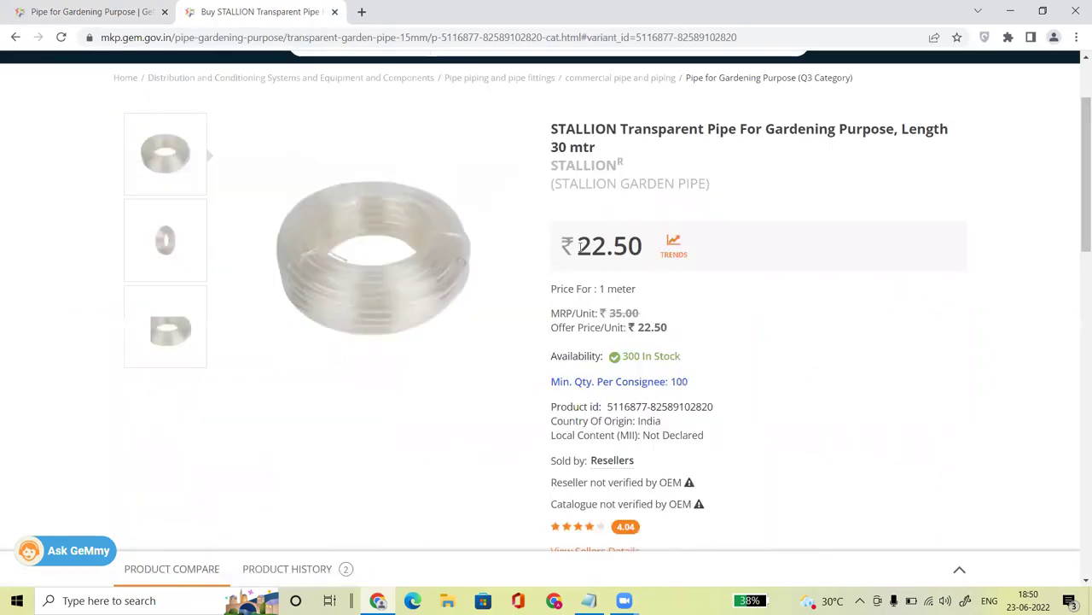
{"action": "left_click_drag", "start_coordinate": [579, 245], "coordinate": [646, 253]}
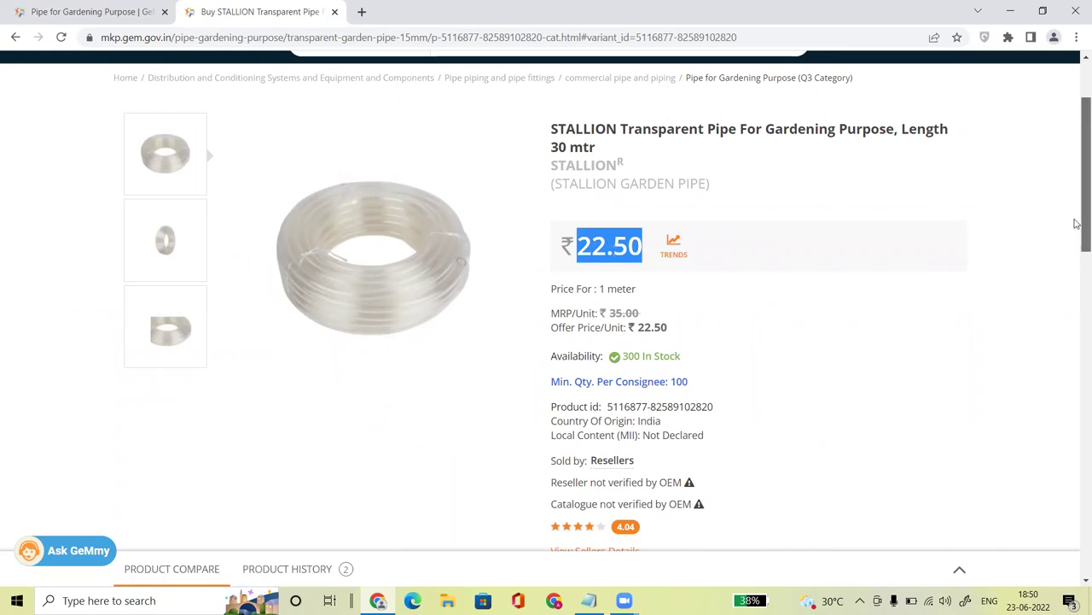
{"action": "left_click_drag", "start_coordinate": [1076, 225], "coordinate": [1075, 284]}
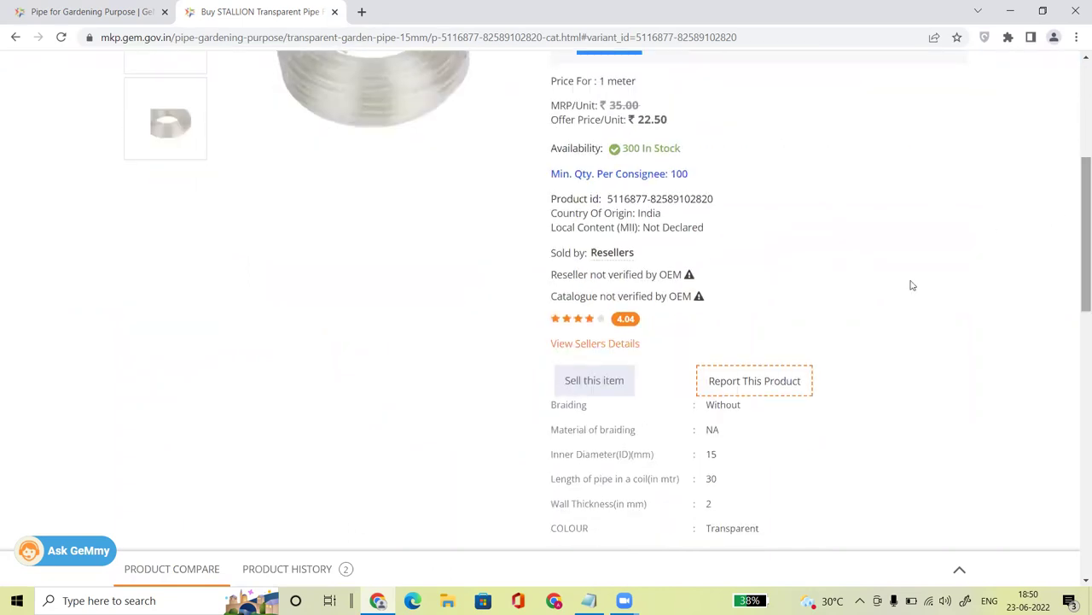
Step: Open the Other Sellers table and note the first reseller's ₹31.50 price and 500000 quantity
{"action": "left_click", "coordinate": [587, 344]}
{"action": "left_click_drag", "start_coordinate": [1076, 219], "coordinate": [1076, 153]}
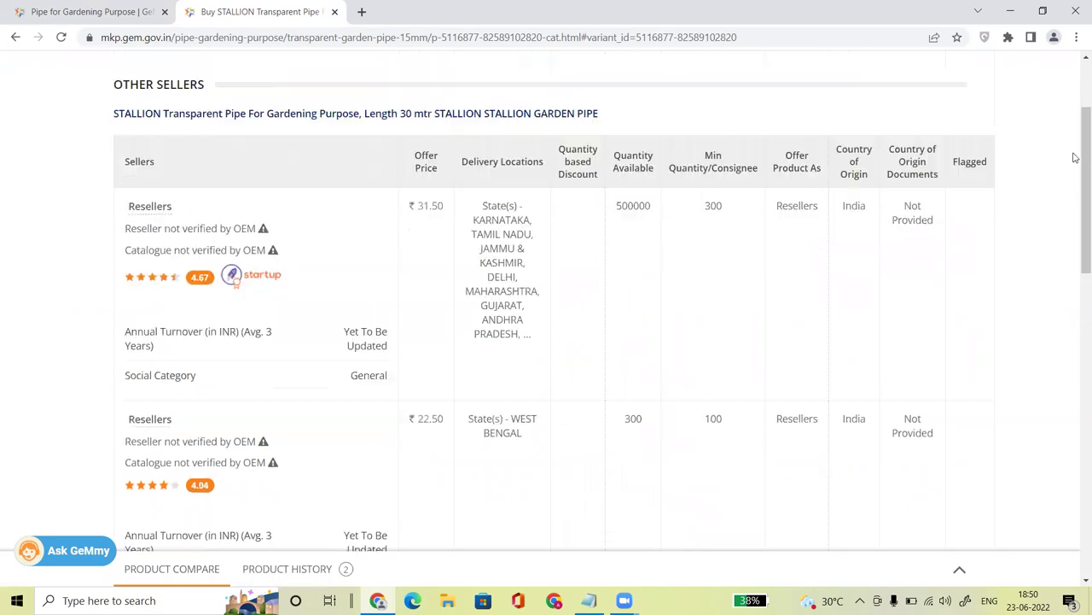
{"action": "left_click_drag", "start_coordinate": [413, 206], "coordinate": [455, 214]}
{"action": "left_click_drag", "start_coordinate": [839, 309], "coordinate": [717, 344]}
{"action": "left_click", "coordinate": [717, 345]}
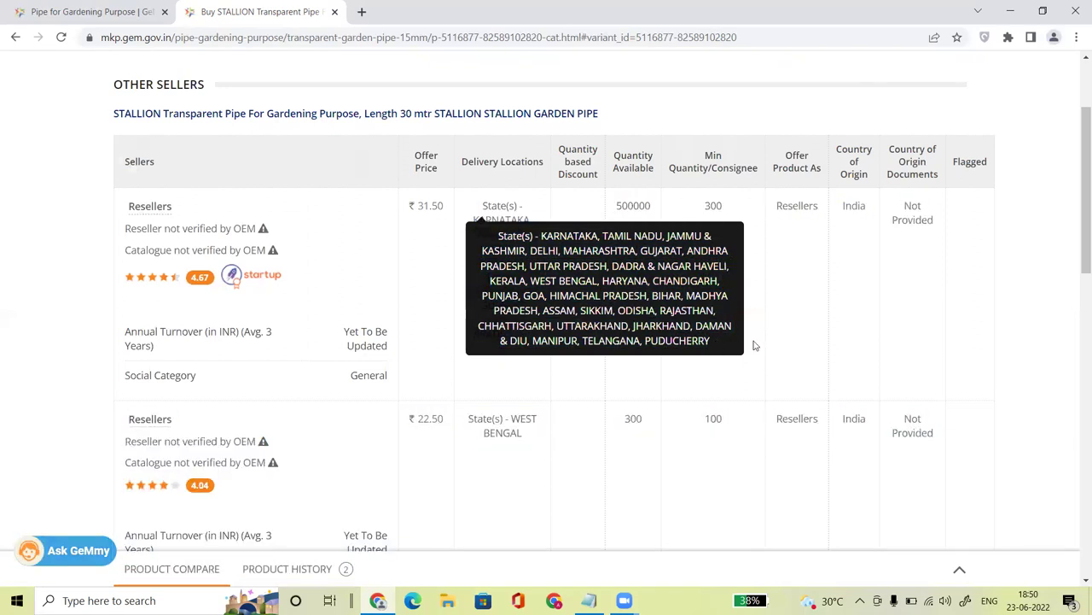
{"action": "double_click", "coordinate": [628, 206]}
{"action": "left_click", "coordinate": [724, 206]}
{"action": "scroll", "coordinate": [500, 412], "scroll_direction": "down", "scroll_amount": 2}
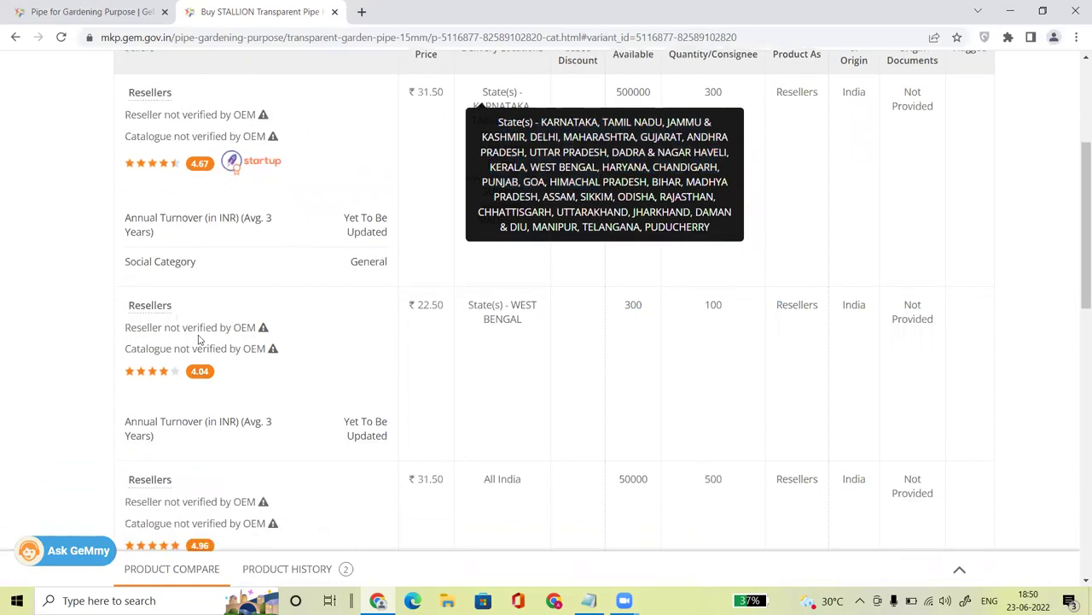
Step: Compare the second reseller: verification status, ₹22.50 price, WEST BENGAL delivery, 300 available
{"action": "left_click_drag", "start_coordinate": [130, 304], "coordinate": [154, 305]}
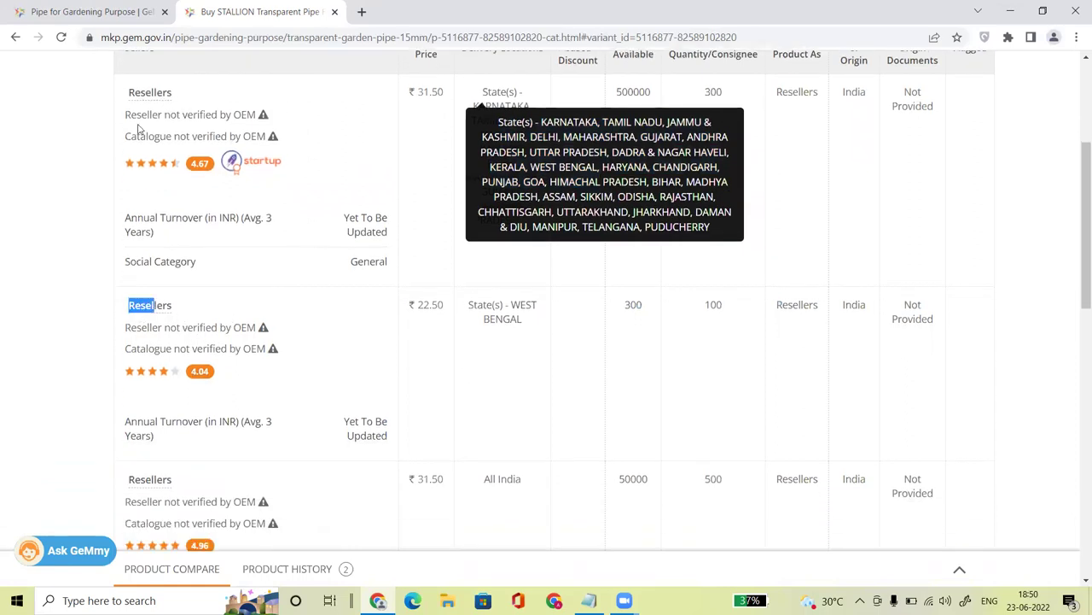
{"action": "left_click_drag", "start_coordinate": [131, 96], "coordinate": [200, 83]}
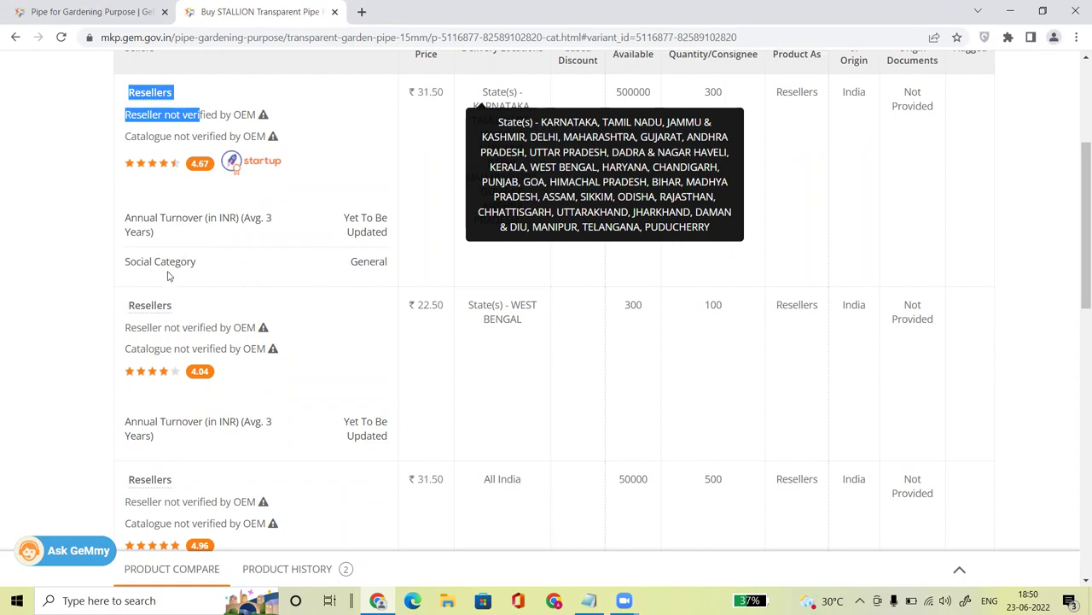
{"action": "left_click_drag", "start_coordinate": [129, 300], "coordinate": [195, 306]}
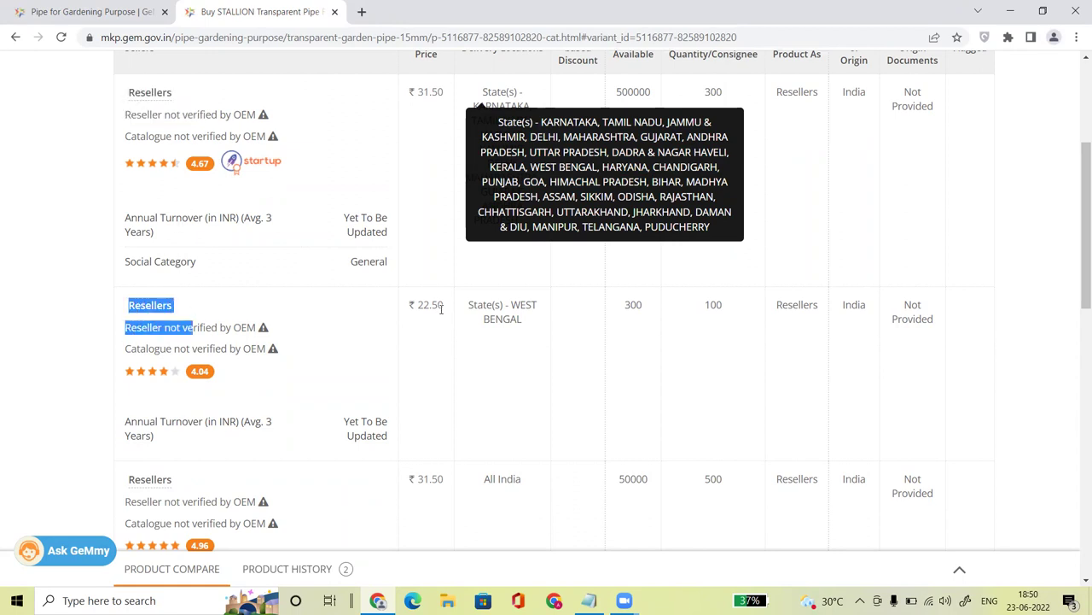
{"action": "left_click", "coordinate": [441, 309]}
{"action": "left_click_drag", "start_coordinate": [447, 309], "coordinate": [412, 305]}
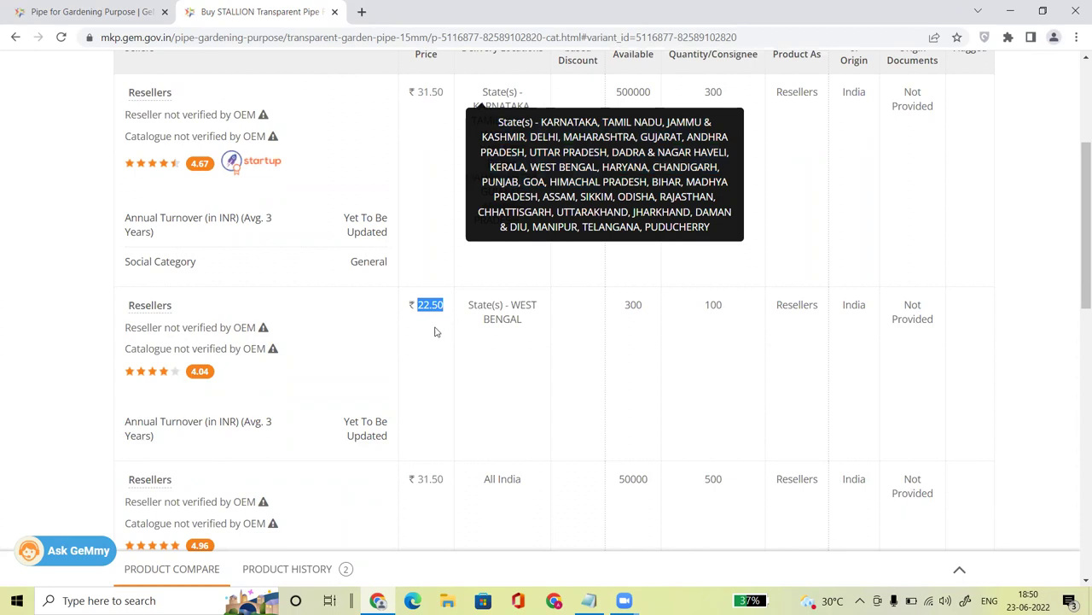
{"action": "left_click_drag", "start_coordinate": [467, 310], "coordinate": [525, 320]}
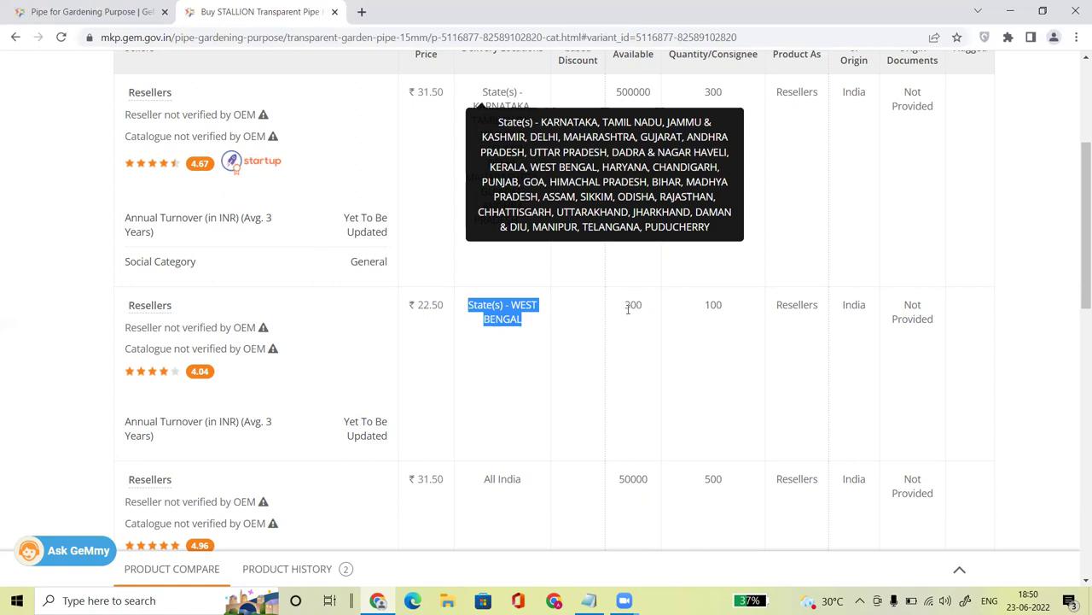
{"action": "left_click_drag", "start_coordinate": [622, 309], "coordinate": [647, 310]}
{"action": "left_click", "coordinate": [729, 310]}
Step: Scroll further down the table and check the ₹30.00 and ₹29.00 offer prices
{"action": "scroll", "coordinate": [717, 307], "scroll_direction": "down", "scroll_amount": 3}
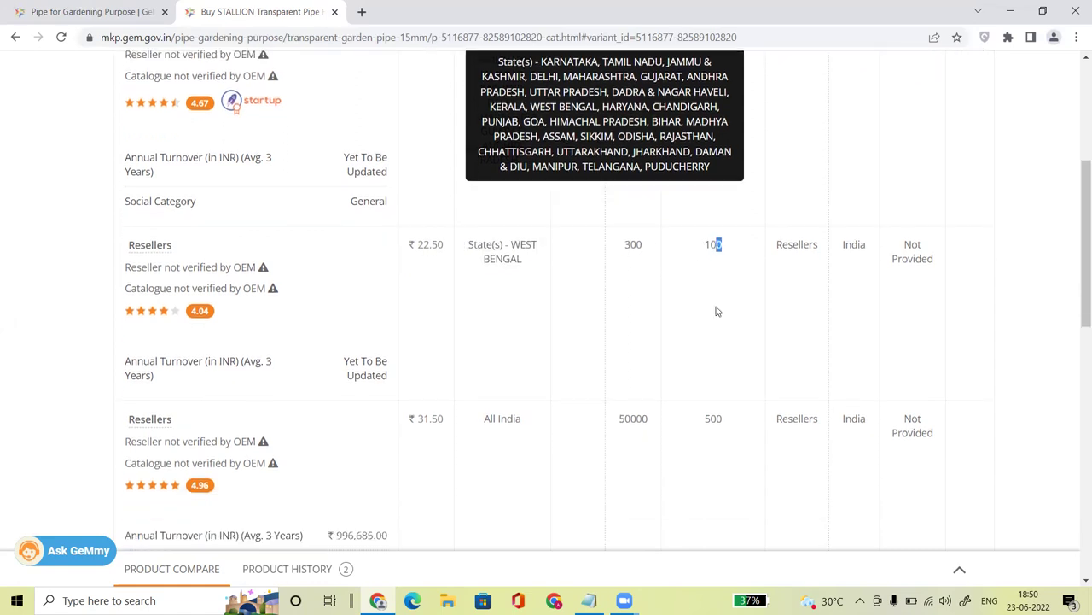
{"action": "scroll", "coordinate": [717, 310], "scroll_direction": "down", "scroll_amount": 1}
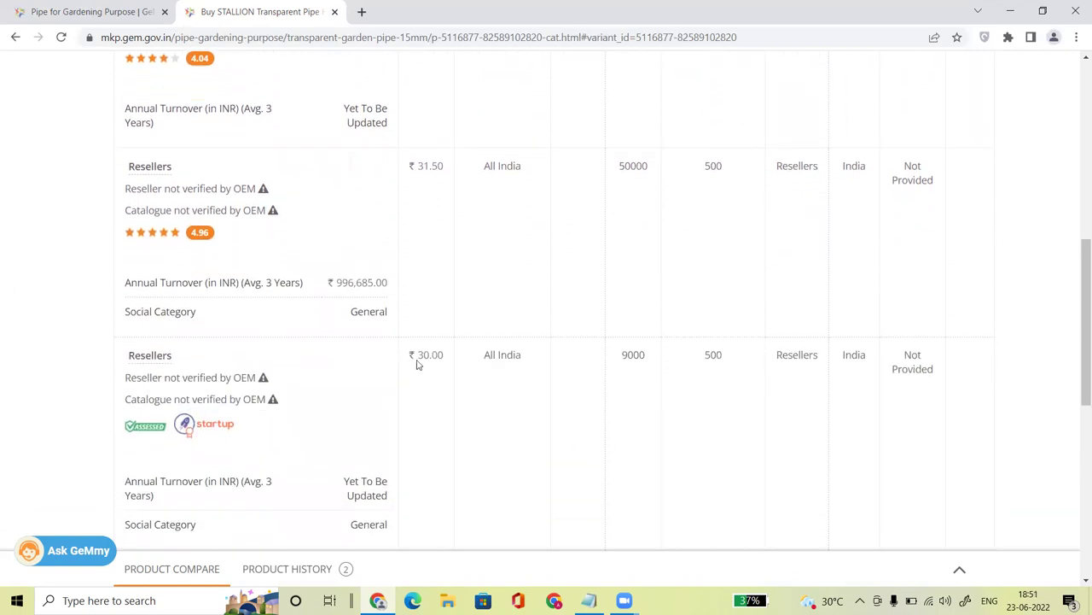
{"action": "double_click", "coordinate": [442, 352]}
{"action": "left_click", "coordinate": [546, 384]}
{"action": "scroll", "coordinate": [549, 386], "scroll_direction": "down", "scroll_amount": 1}
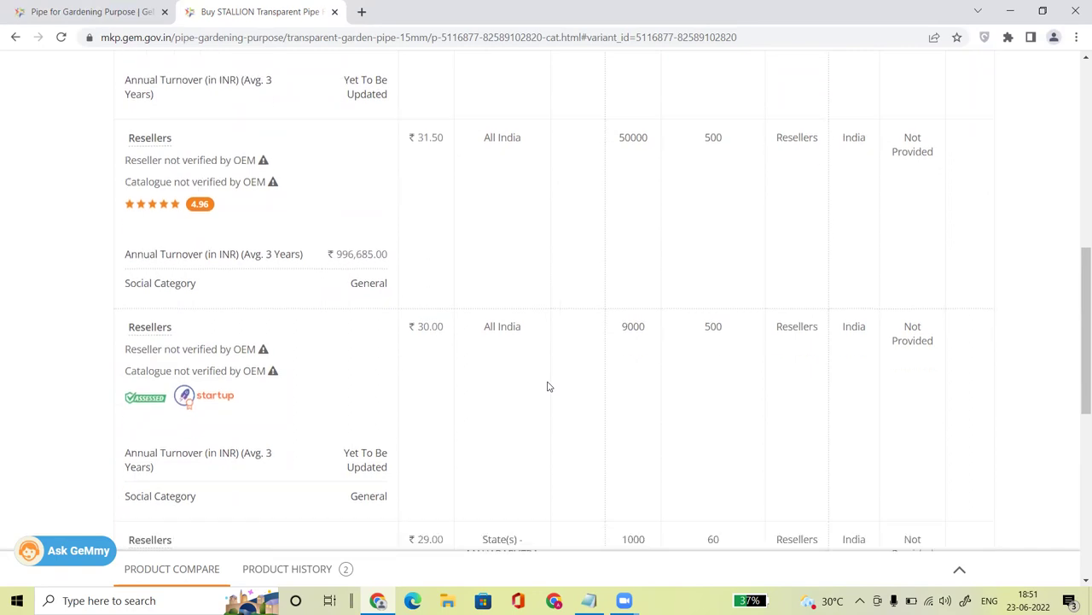
{"action": "scroll", "coordinate": [549, 386], "scroll_direction": "down", "scroll_amount": 4}
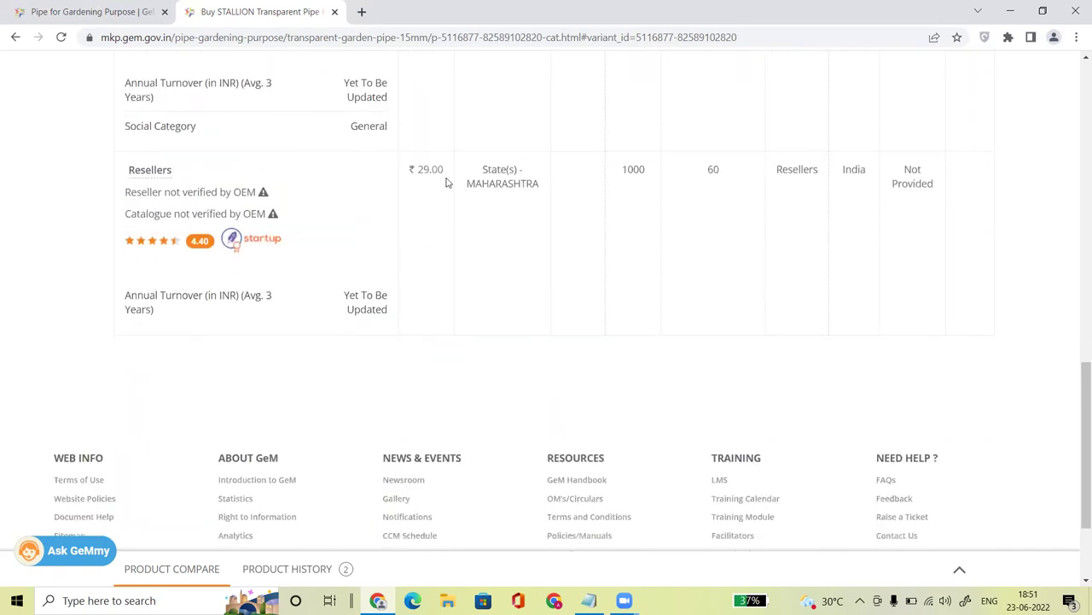
{"action": "left_click_drag", "start_coordinate": [421, 165], "coordinate": [440, 165]}
{"action": "left_click", "coordinate": [577, 243]}
Step: Scroll back up to recheck the ₹22.50 offer price
{"action": "scroll", "coordinate": [577, 243], "scroll_direction": "up", "scroll_amount": 4}
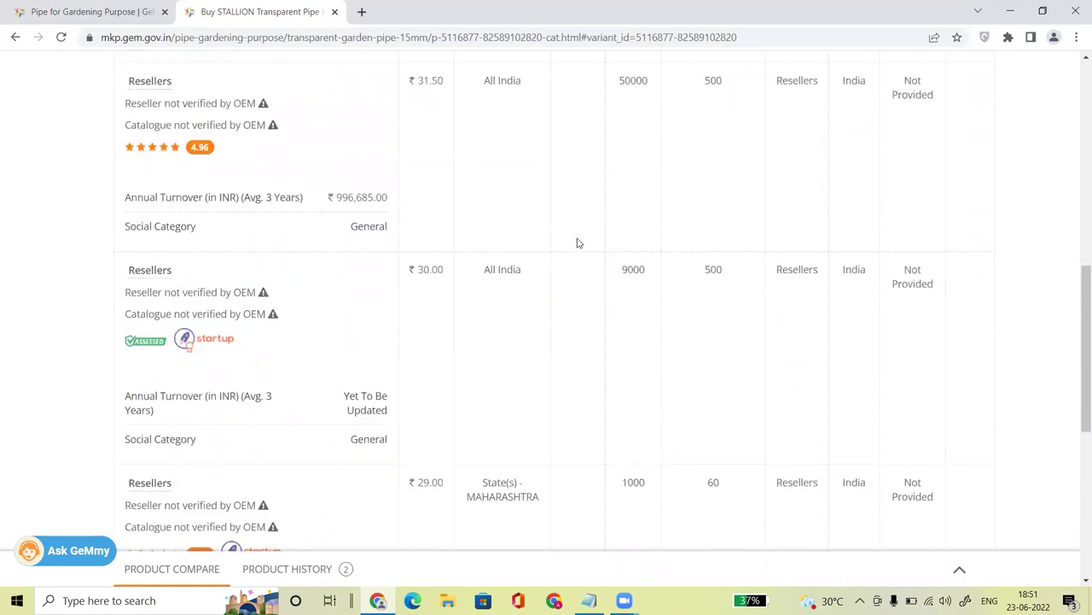
{"action": "scroll", "coordinate": [577, 244], "scroll_direction": "up", "scroll_amount": 4}
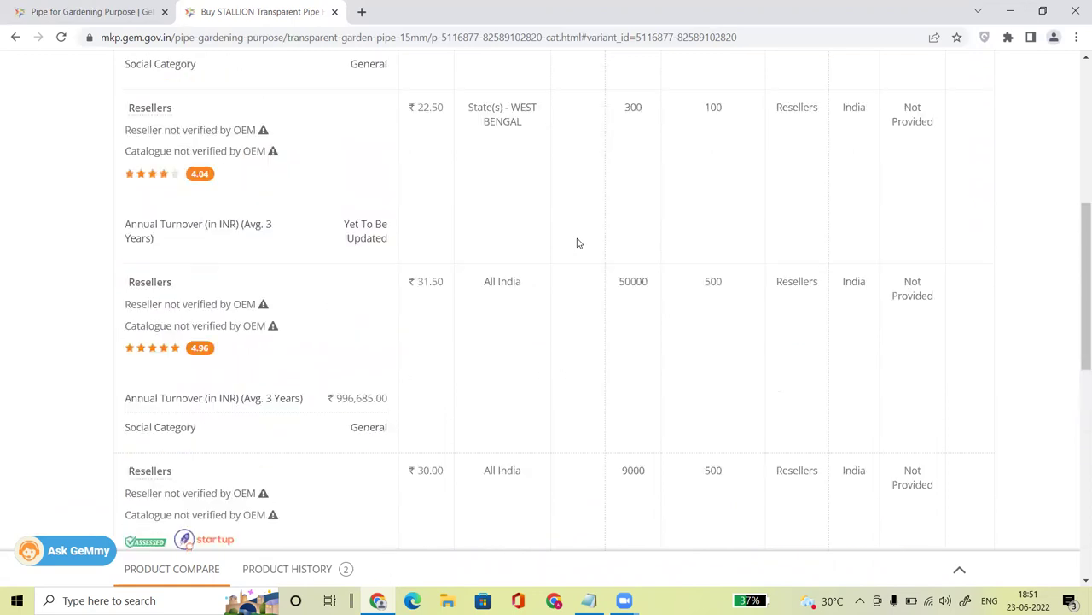
{"action": "scroll", "coordinate": [577, 243], "scroll_direction": "up", "scroll_amount": 3}
{"action": "scroll", "coordinate": [577, 243], "scroll_direction": "down", "scroll_amount": 1}
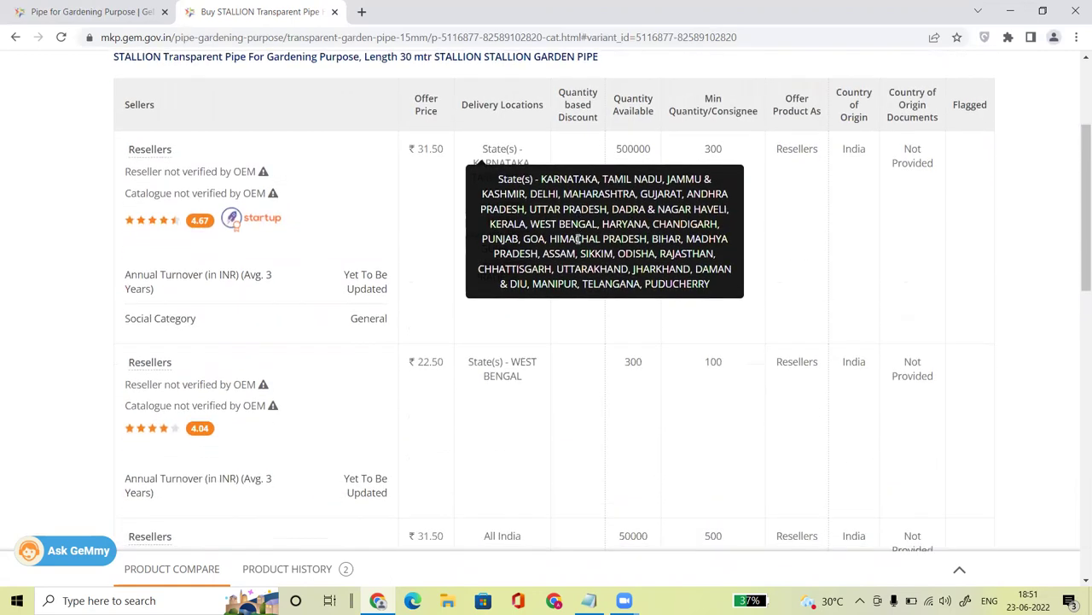
{"action": "left_click_drag", "start_coordinate": [422, 361], "coordinate": [449, 365]}
{"action": "left_click", "coordinate": [442, 388]}
{"action": "scroll", "coordinate": [416, 383], "scroll_direction": "down", "scroll_amount": 1}
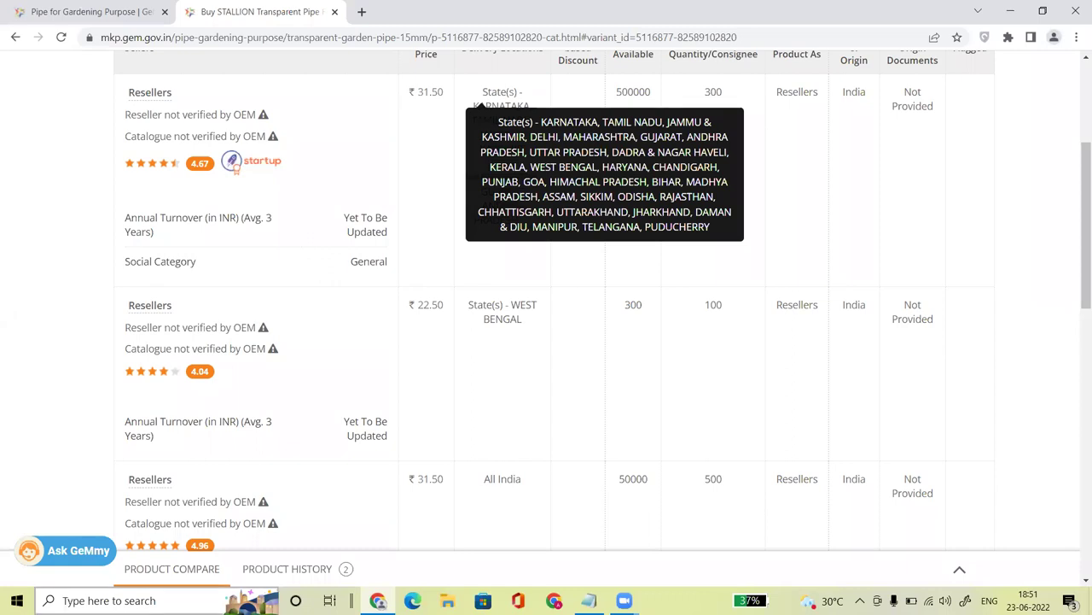
Step: Launch Excel from the taskbar search and start a blank workbook
{"action": "left_click", "coordinate": [154, 598]}
{"action": "type", "text": "excel"}
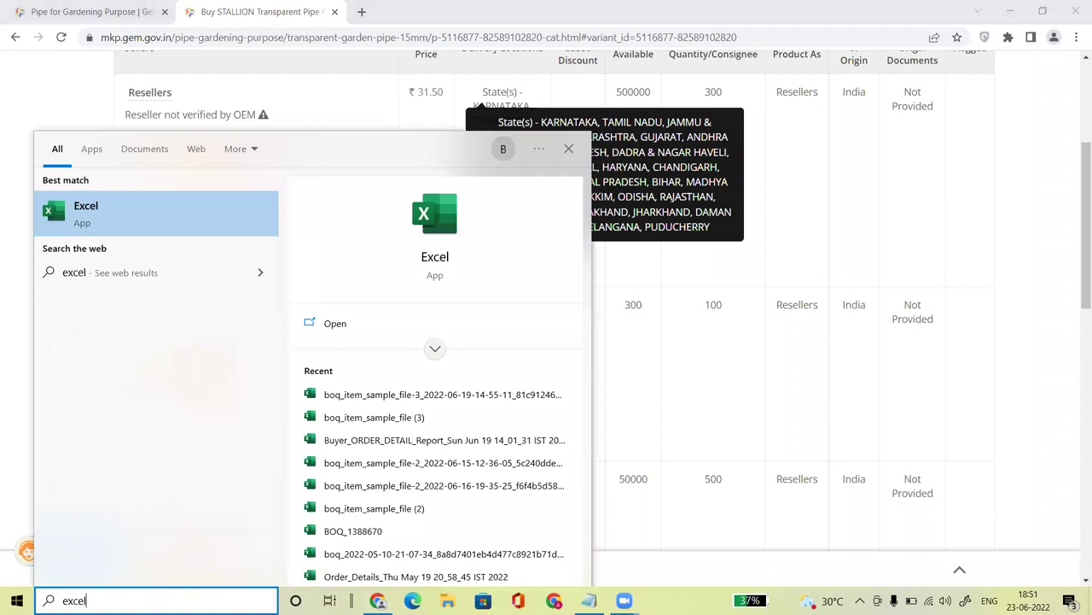
{"action": "left_click", "coordinate": [102, 220]}
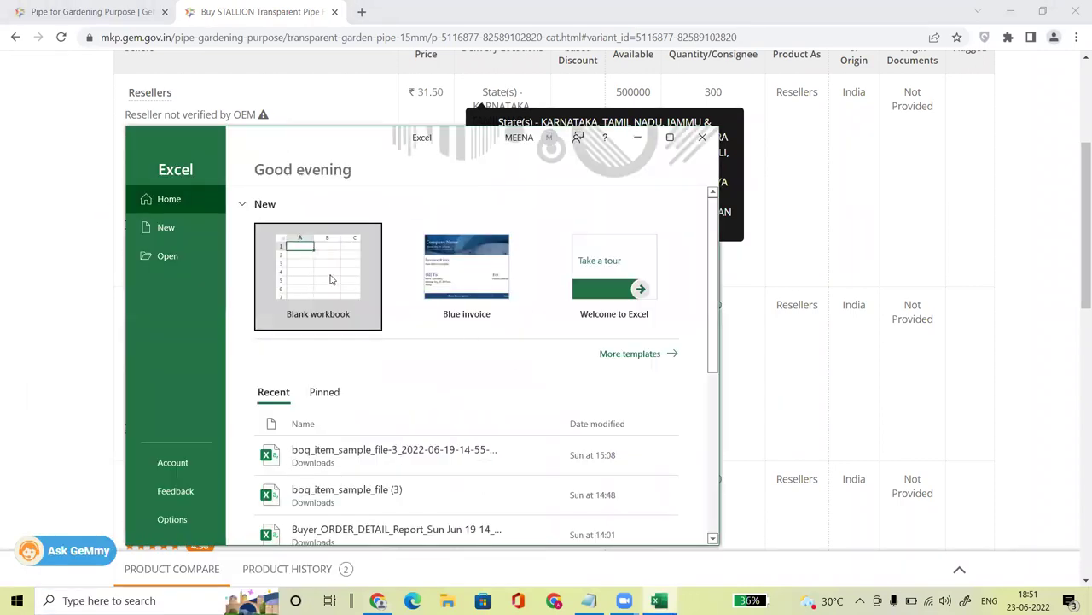
{"action": "left_click", "coordinate": [338, 284]}
Step: Enter 'pune' in cell E3 and 500 in cell F5, then minimize Excel
{"action": "left_click", "coordinate": [344, 355]}
{"action": "type", "text": "pune"}
{"action": "key", "text": "Return"}
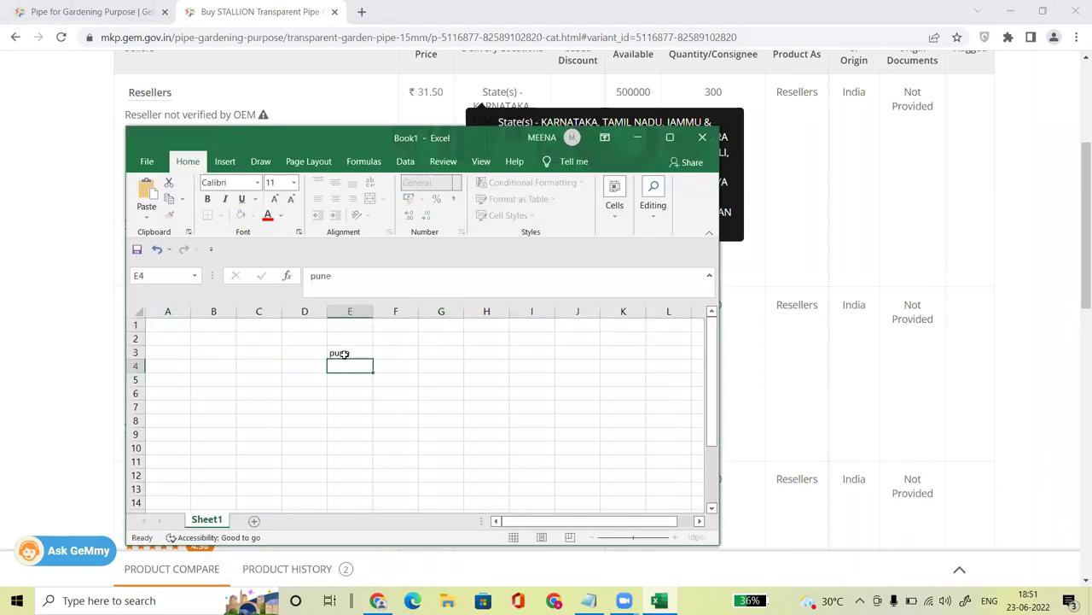
{"action": "key", "text": "Return"}
{"action": "key", "text": "Right"}
{"action": "type", "text": "500"}
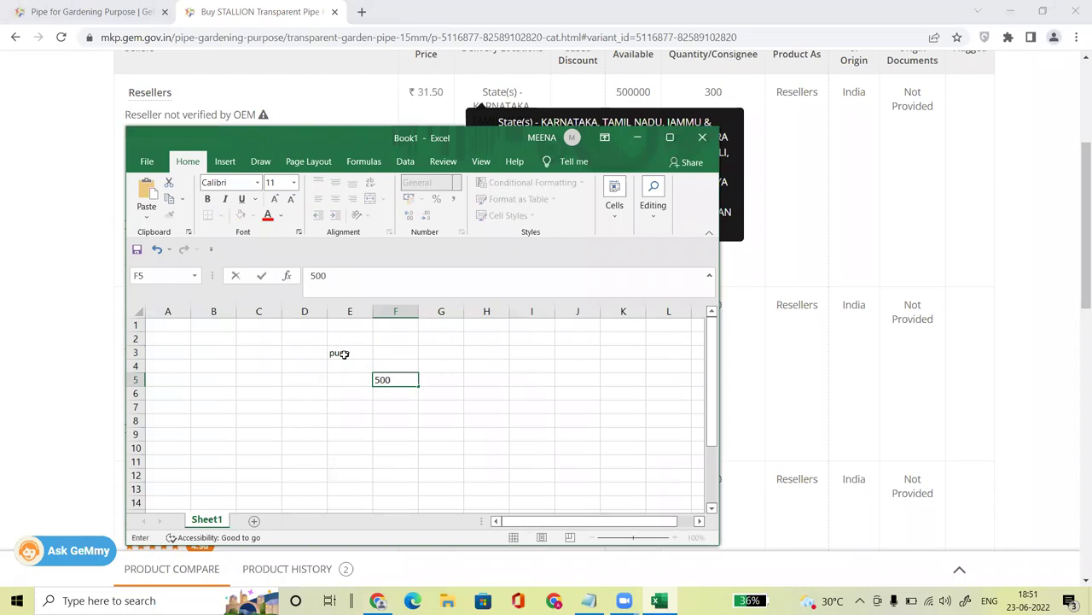
{"action": "key", "text": "Return"}
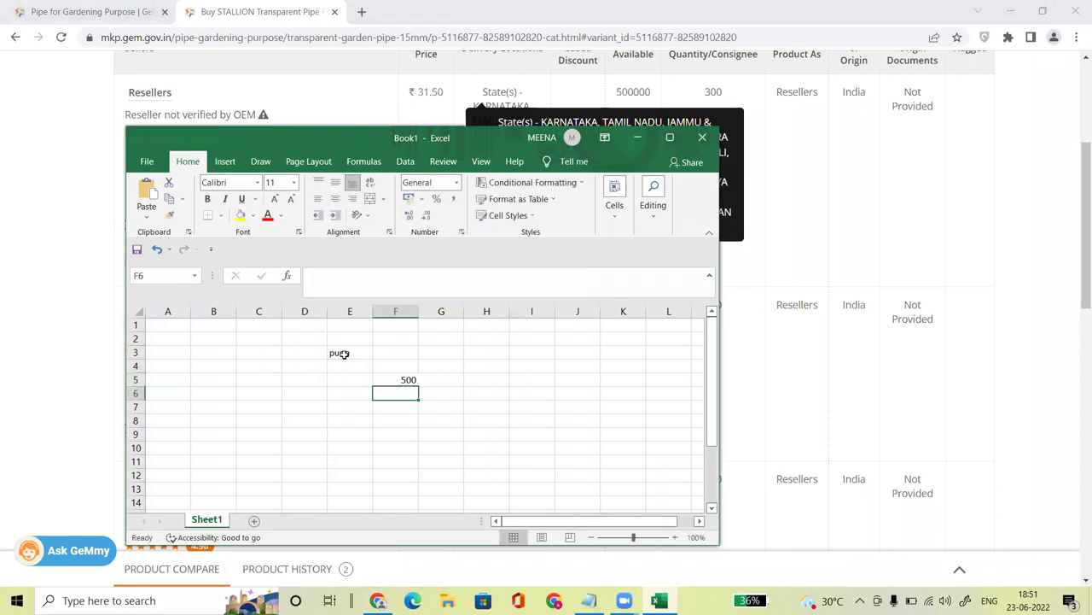
{"action": "right_click", "coordinate": [408, 381]}
{"action": "key", "text": "Escape"}
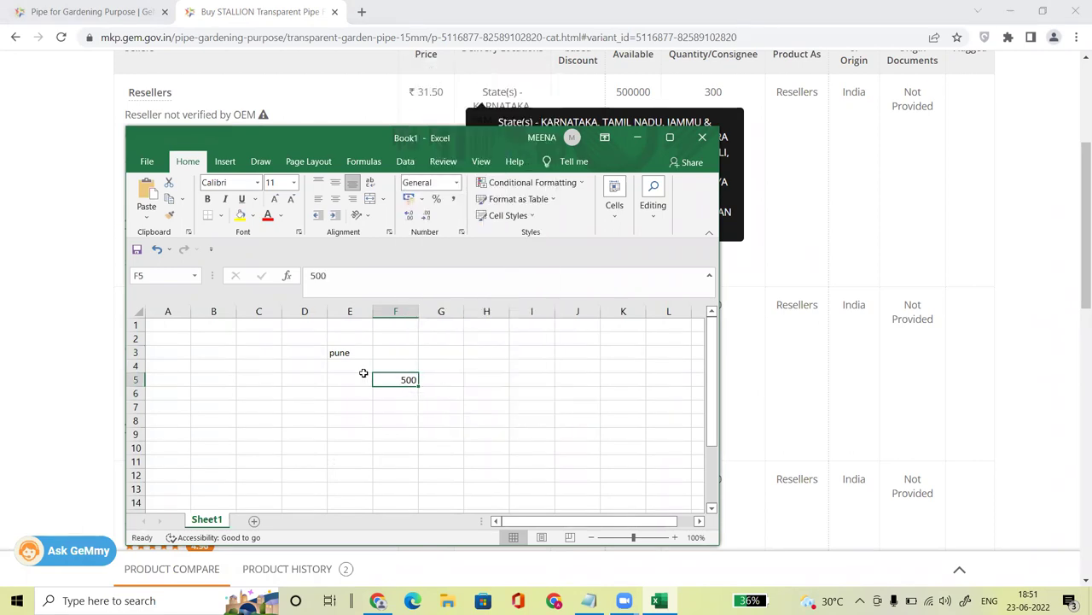
{"action": "left_click", "coordinate": [640, 140]}
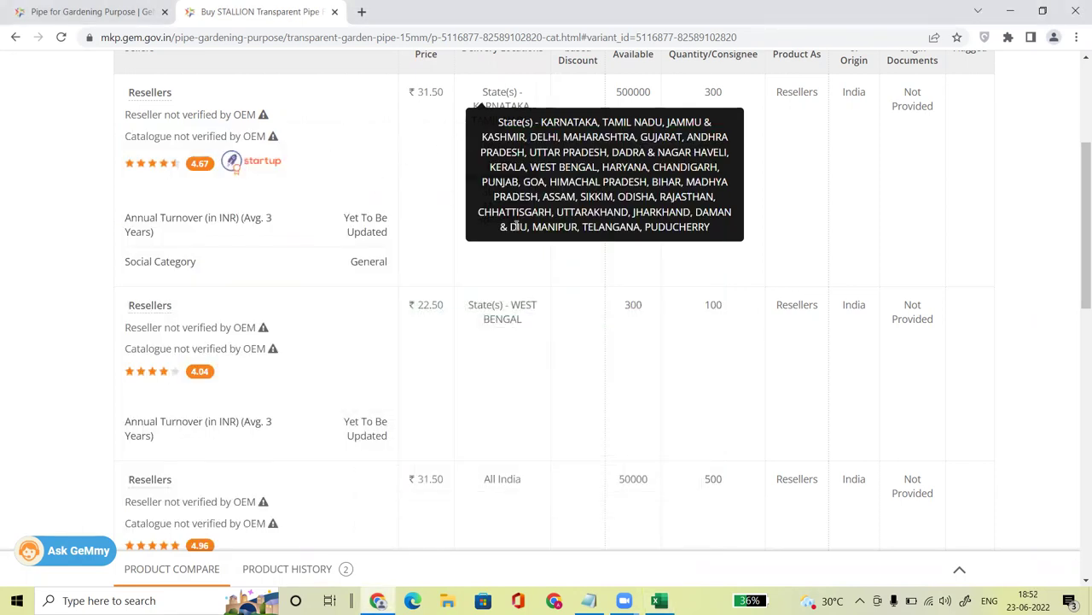
Step: Highlight the West Bengal reseller's ₹22.50 price in the Other Sellers table
{"action": "left_click_drag", "start_coordinate": [1076, 208], "coordinate": [1077, 237]}
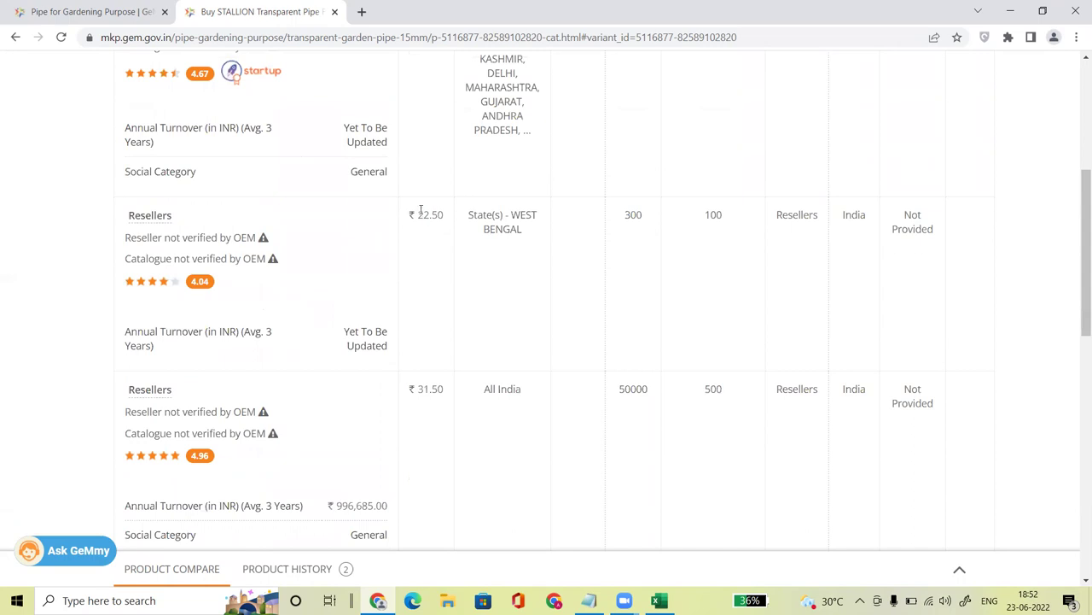
{"action": "left_click_drag", "start_coordinate": [410, 214], "coordinate": [456, 217]}
{"action": "left_click", "coordinate": [511, 212]}
{"action": "right_click", "coordinate": [517, 229]}
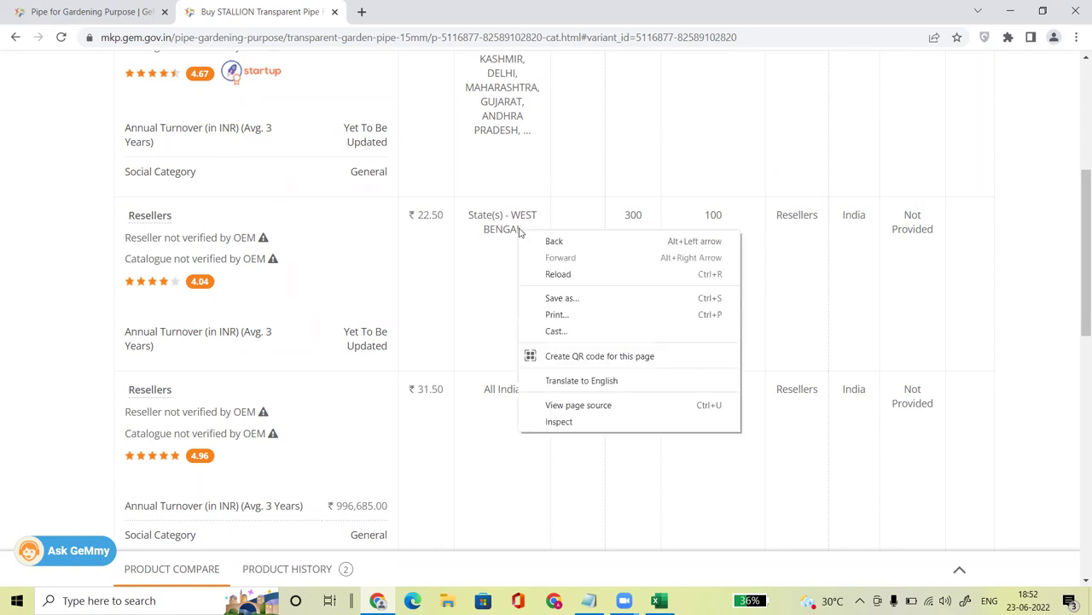
{"action": "left_click", "coordinate": [509, 225]}
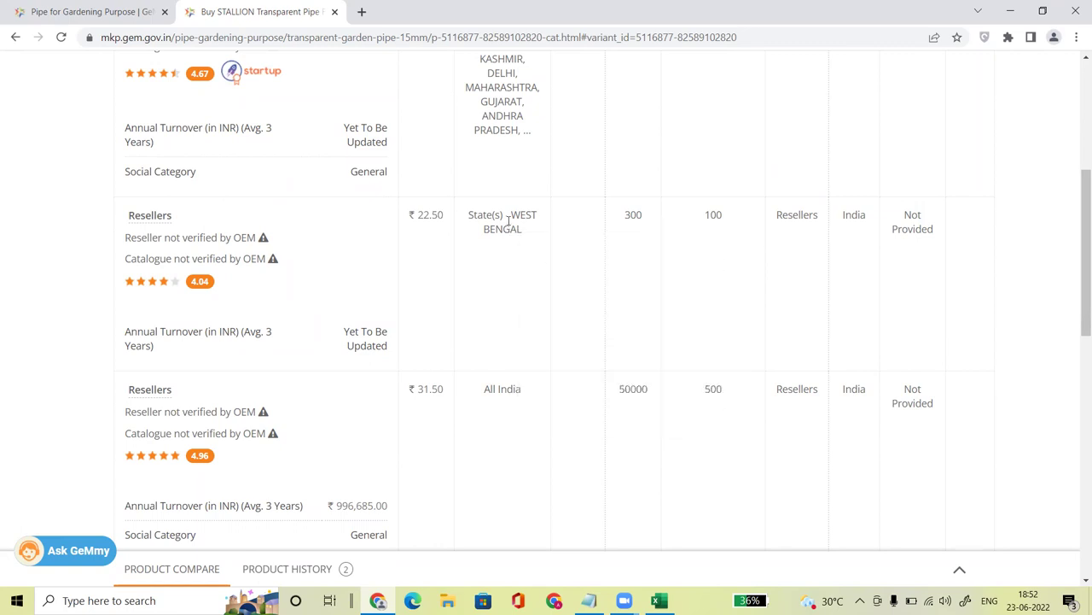
{"action": "left_click_drag", "start_coordinate": [417, 215], "coordinate": [443, 218]}
{"action": "left_click", "coordinate": [477, 310]}
Step: Scroll to the Maharashtra reseller row and select its 1000 available and minimum 60 quantities
{"action": "left_click_drag", "start_coordinate": [1076, 219], "coordinate": [1077, 361]}
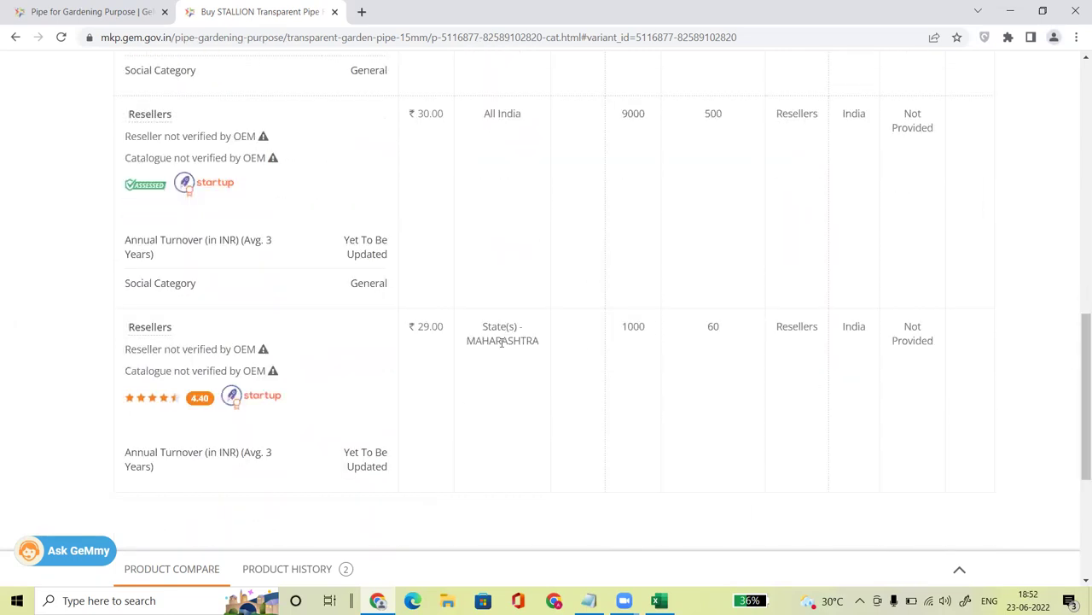
{"action": "double_click", "coordinate": [623, 327]}
{"action": "left_click", "coordinate": [658, 600]}
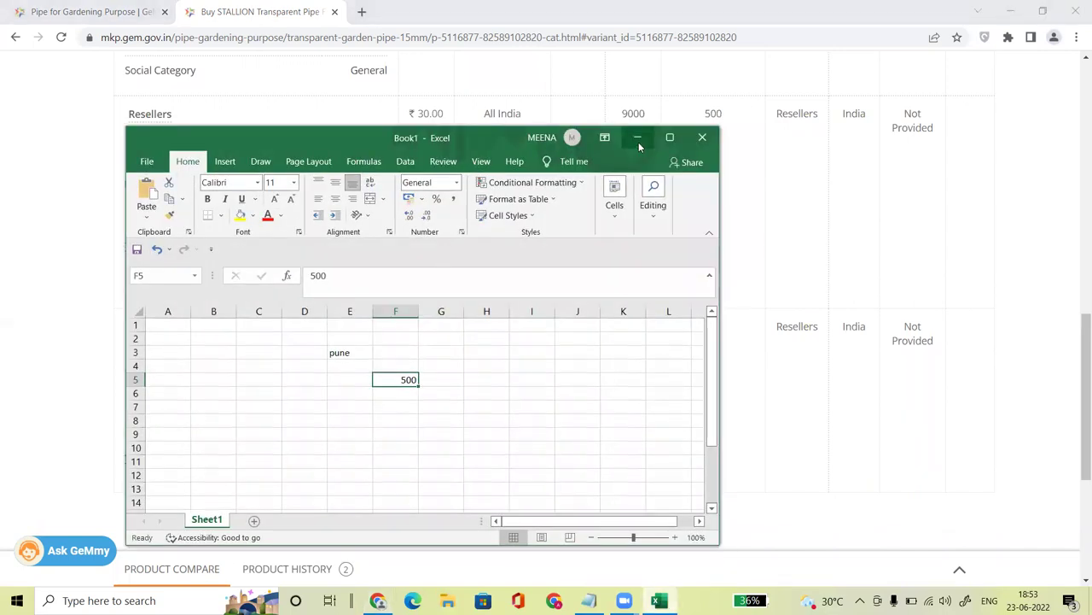
{"action": "left_click", "coordinate": [637, 140]}
{"action": "double_click", "coordinate": [713, 326]}
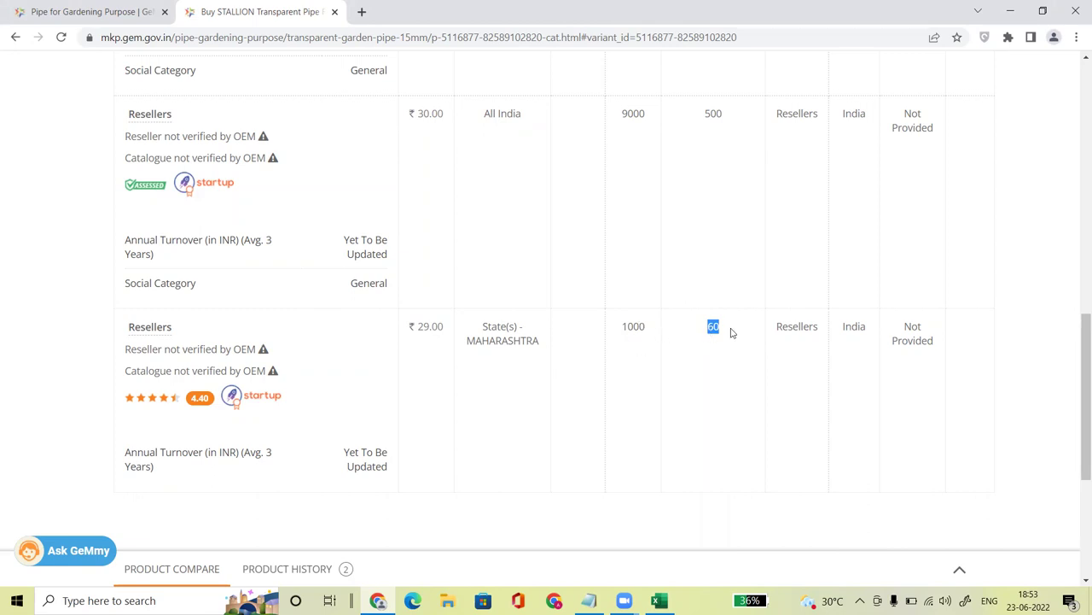
Step: Highlight the Maharashtra reseller's ₹29.00 offer and 1000 quantity, then the ₹30.00 reseller price
{"action": "left_click", "coordinate": [653, 333]}
{"action": "double_click", "coordinate": [639, 326]}
{"action": "left_click_drag", "start_coordinate": [413, 328], "coordinate": [760, 348]}
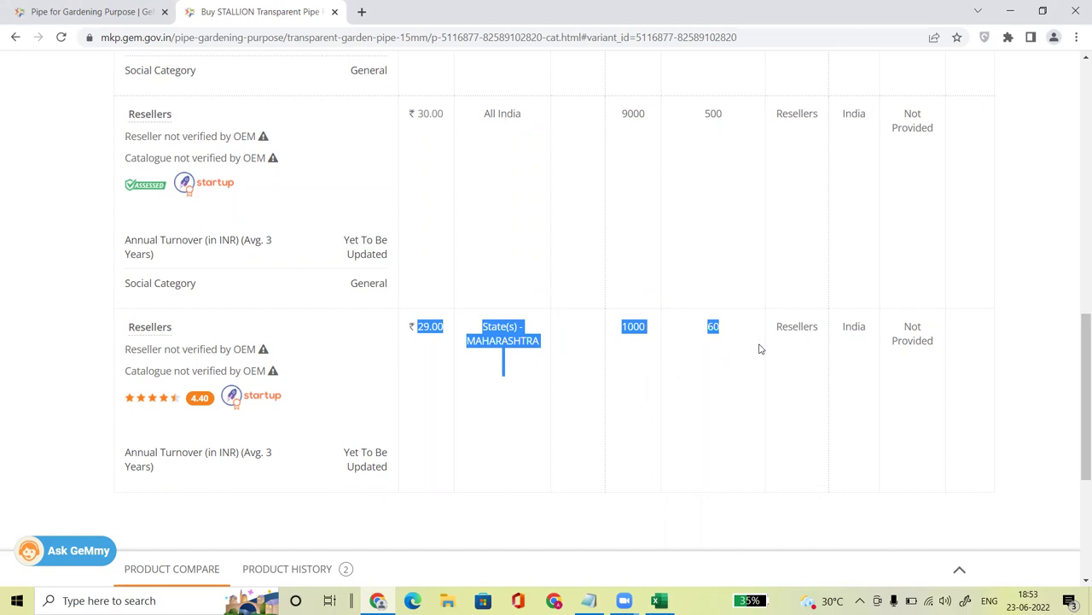
{"action": "left_click", "coordinate": [702, 367]}
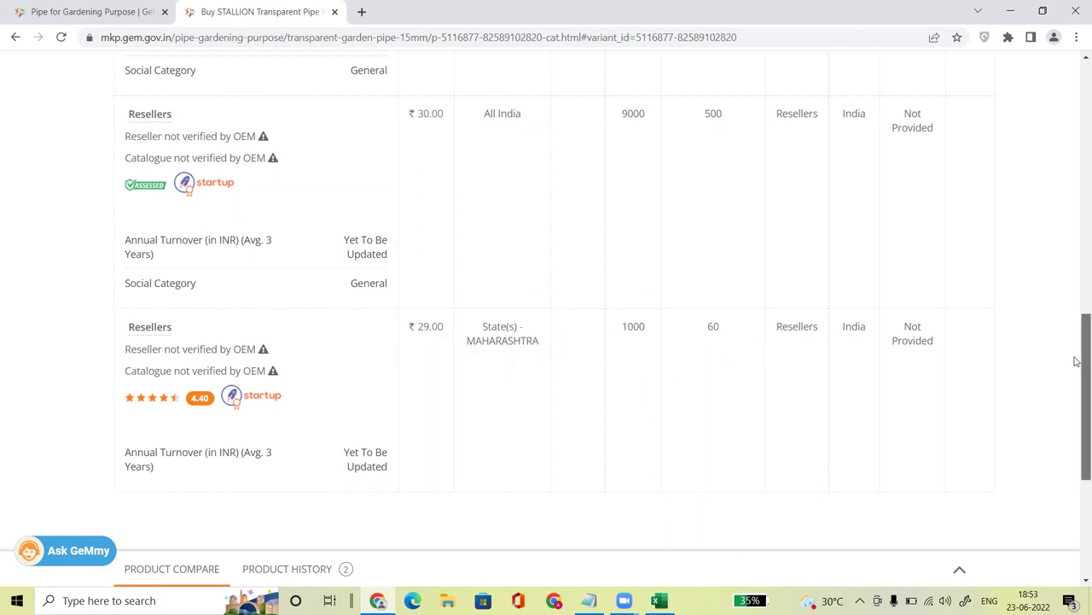
{"action": "left_click_drag", "start_coordinate": [1076, 361], "coordinate": [1077, 311]}
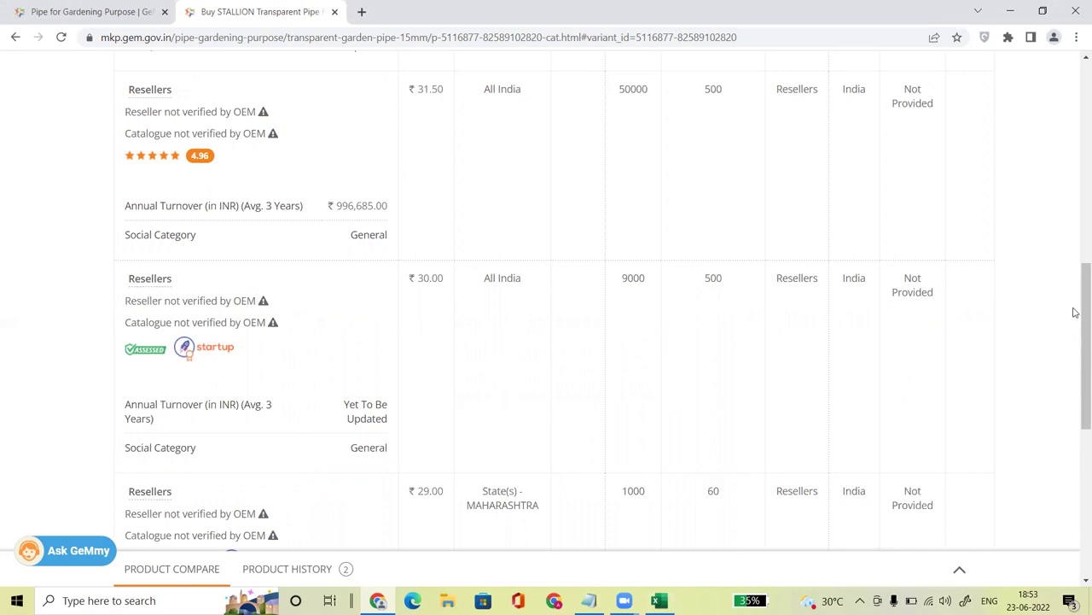
{"action": "double_click", "coordinate": [420, 277]}
{"action": "left_click", "coordinate": [706, 326]}
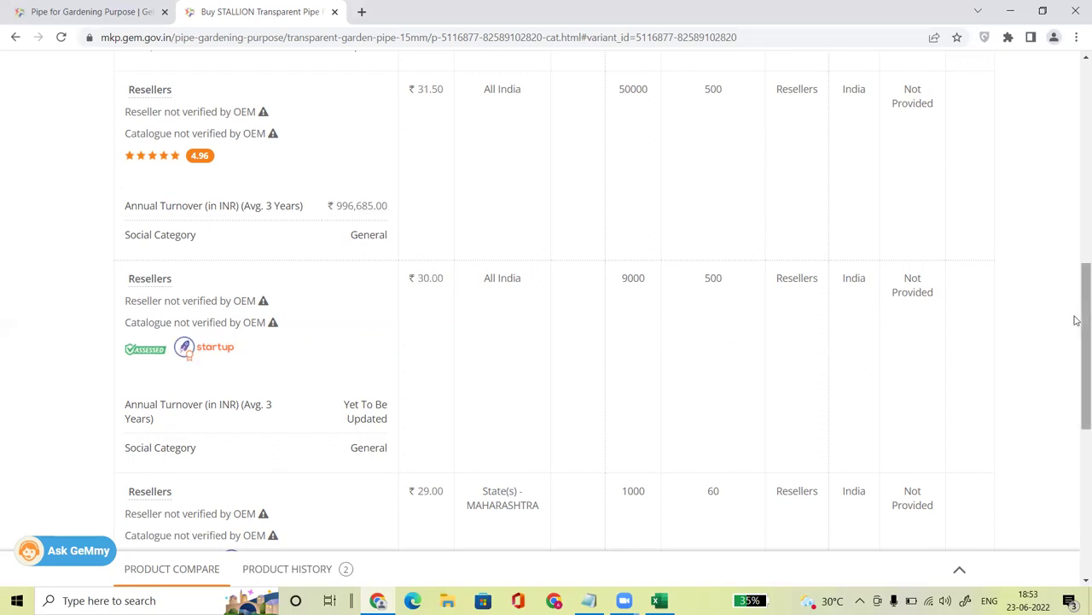
Step: Scroll up to the ₹31.50 All India reseller and highlight its price and 50000 quantity
{"action": "left_click_drag", "start_coordinate": [1081, 318], "coordinate": [1077, 309]}
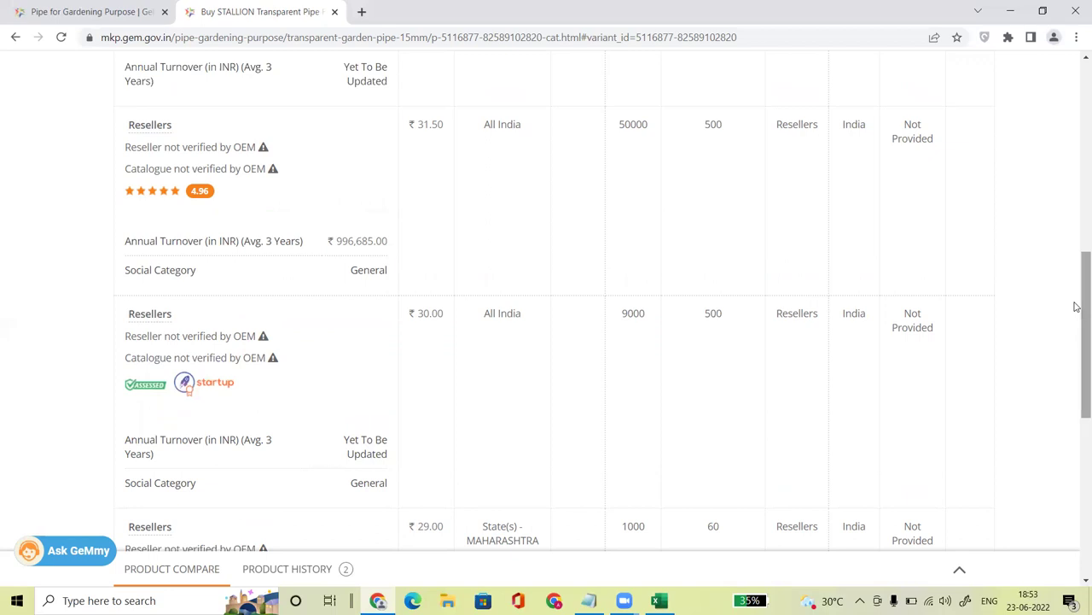
{"action": "left_click_drag", "start_coordinate": [1078, 307], "coordinate": [1076, 281]}
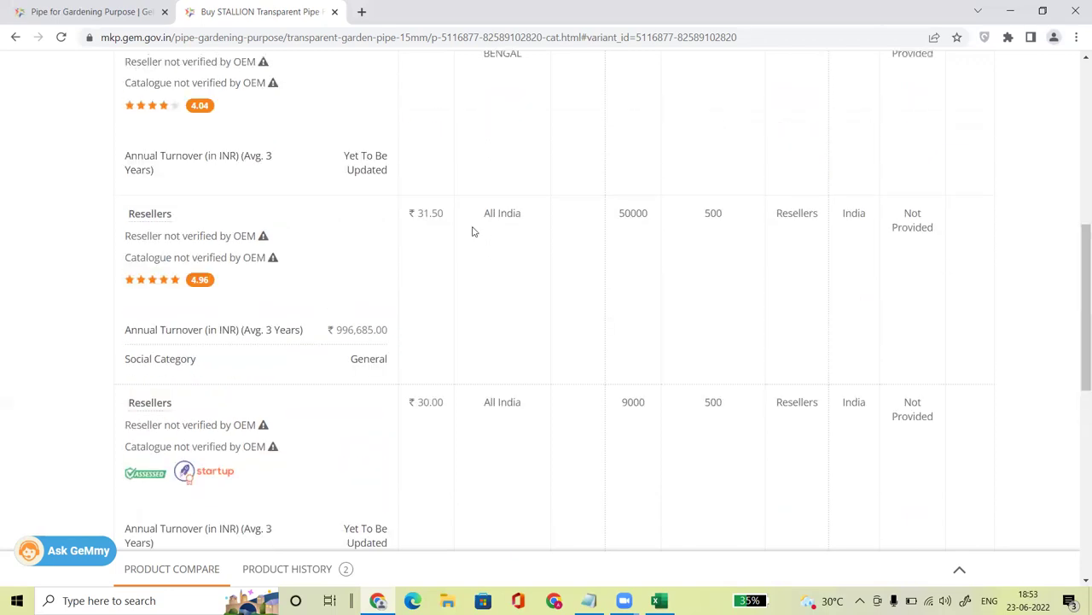
{"action": "left_click_drag", "start_coordinate": [420, 213], "coordinate": [449, 215]}
{"action": "left_click_drag", "start_coordinate": [649, 215], "coordinate": [609, 223]}
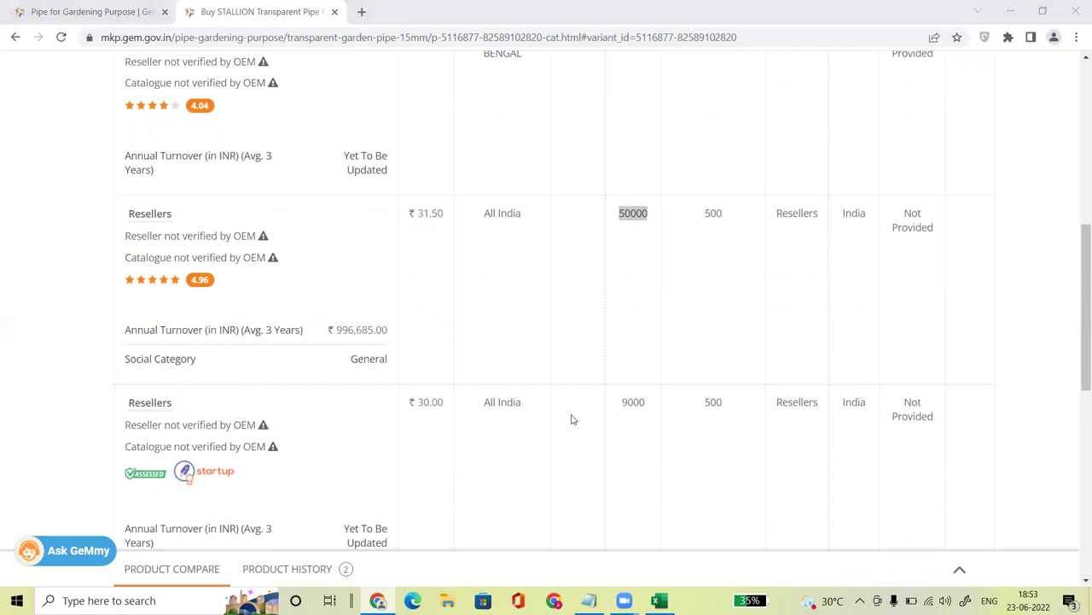
{"action": "left_click", "coordinate": [536, 261]}
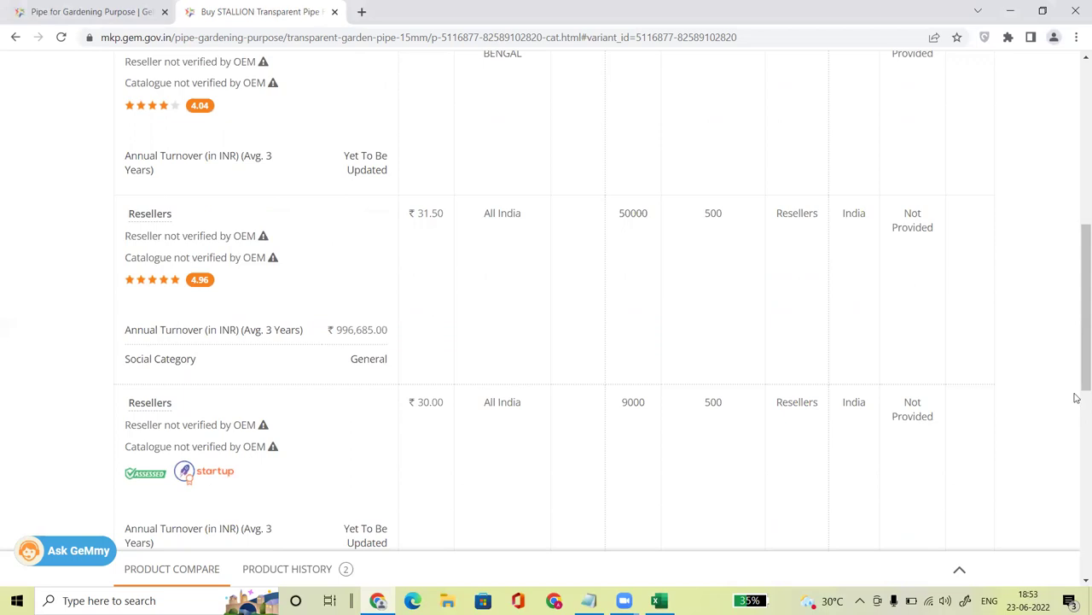
{"action": "left_click_drag", "start_coordinate": [1077, 276], "coordinate": [1077, 271]}
{"action": "scroll", "coordinate": [1076, 266], "scroll_direction": "up", "scroll_amount": 4}
{"action": "scroll", "coordinate": [1075, 355], "scroll_direction": "down", "scroll_amount": 3}
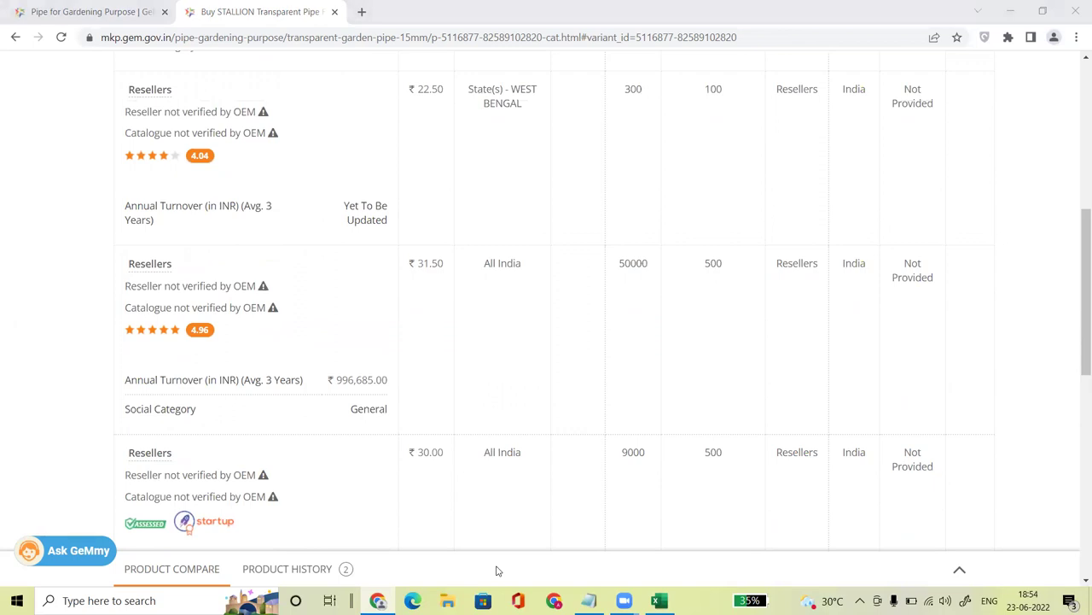
Step: Scroll up to the Other Sellers header, showing the ₹31.50 reseller with 500000 available and minimum 300
{"action": "left_click_drag", "start_coordinate": [1075, 298], "coordinate": [1070, 197]}
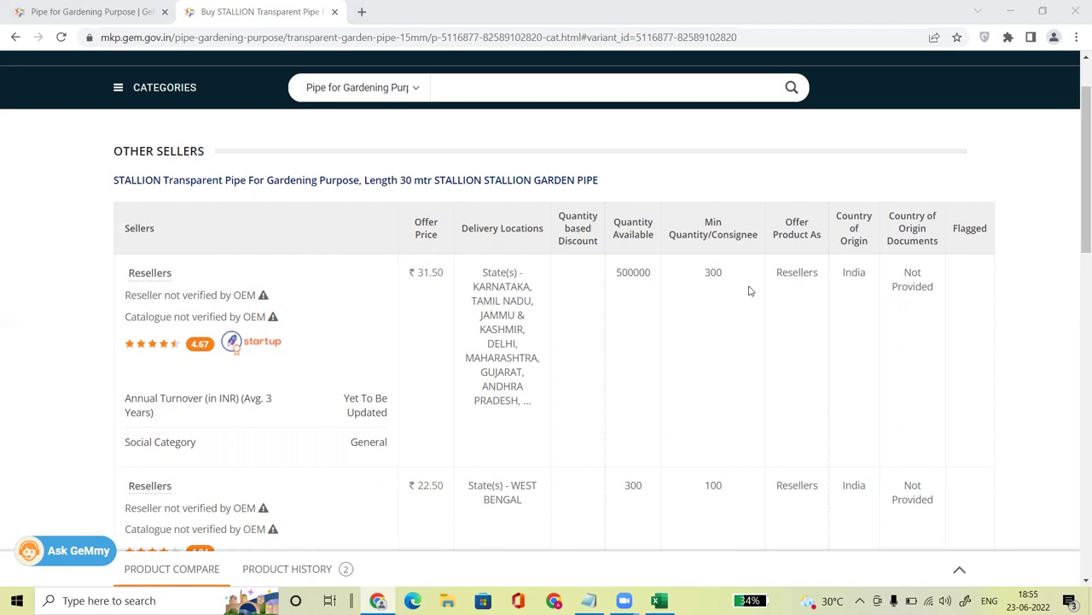
{"action": "scroll", "coordinate": [716, 356], "scroll_direction": "down", "scroll_amount": 1}
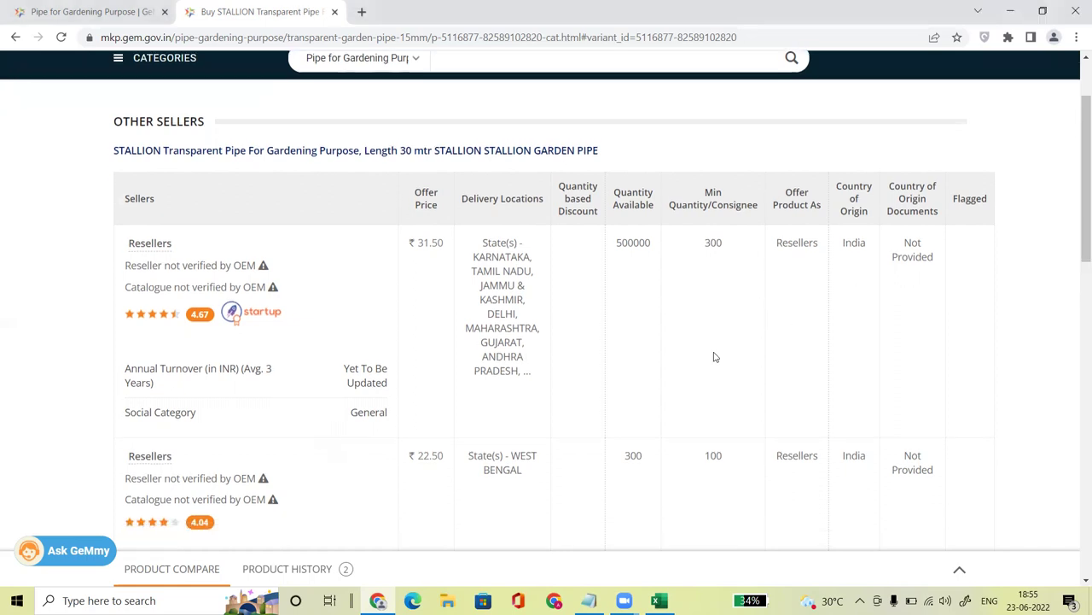
{"action": "scroll", "coordinate": [716, 357], "scroll_direction": "down", "scroll_amount": 1}
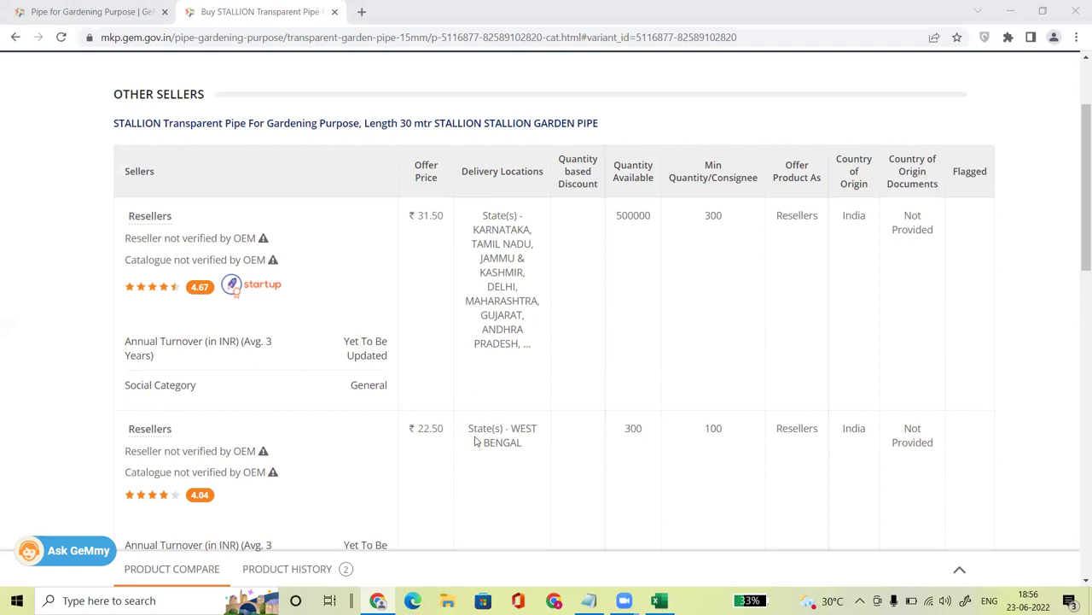
{"action": "left_click", "coordinate": [421, 475]}
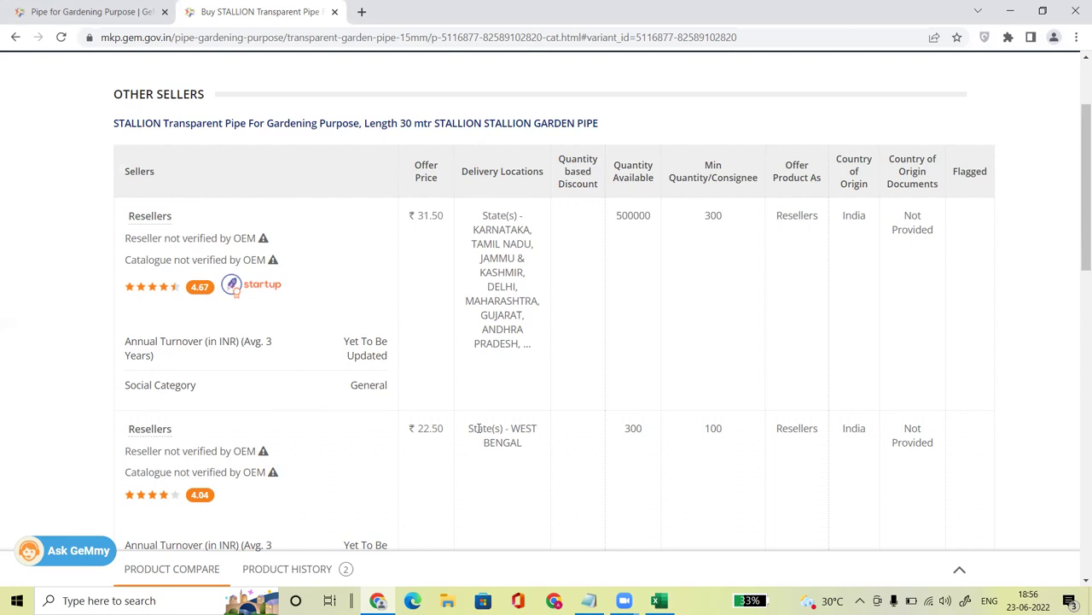
{"action": "left_click_drag", "start_coordinate": [418, 428], "coordinate": [444, 428]}
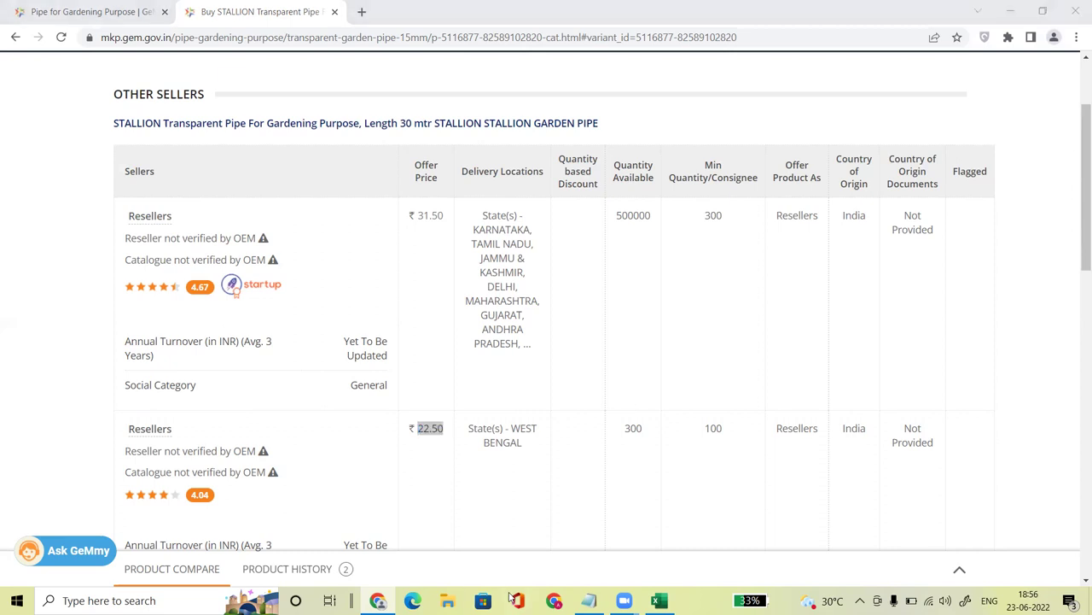
{"action": "left_click", "coordinate": [498, 428]}
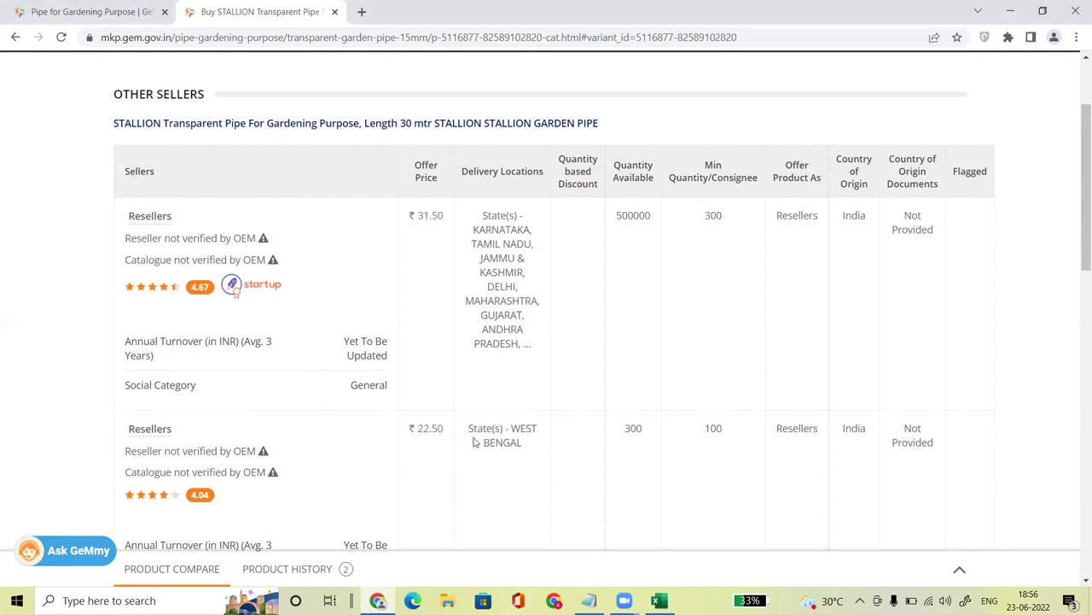
{"action": "left_click_drag", "start_coordinate": [424, 428], "coordinate": [442, 428]}
{"action": "key", "text": "alt+Tab"}
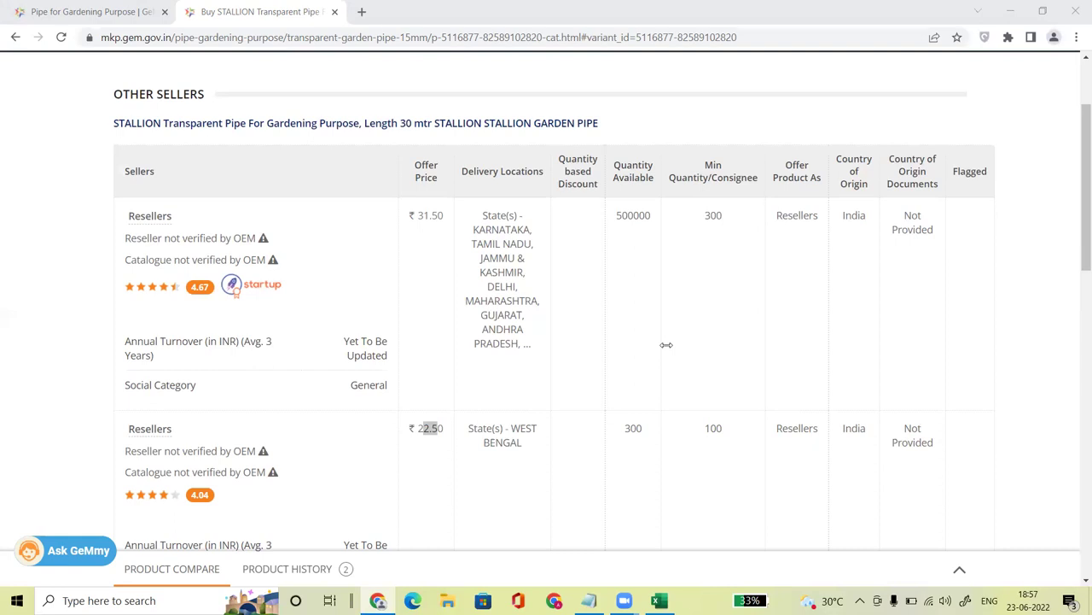
{"action": "left_click", "coordinate": [476, 460]}
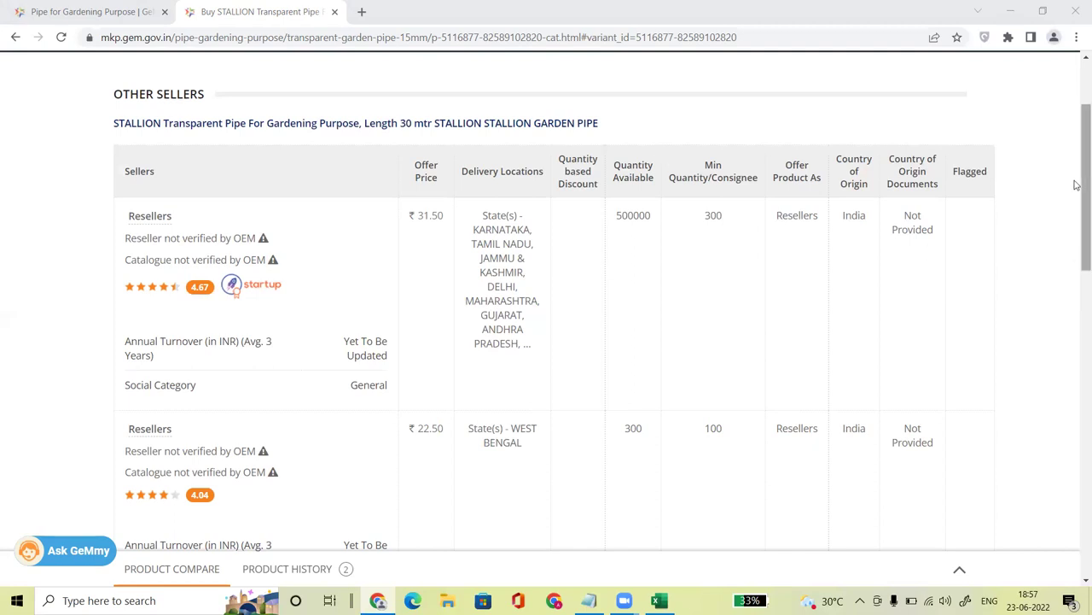
{"action": "scroll", "coordinate": [1076, 220], "scroll_direction": "down", "scroll_amount": 1}
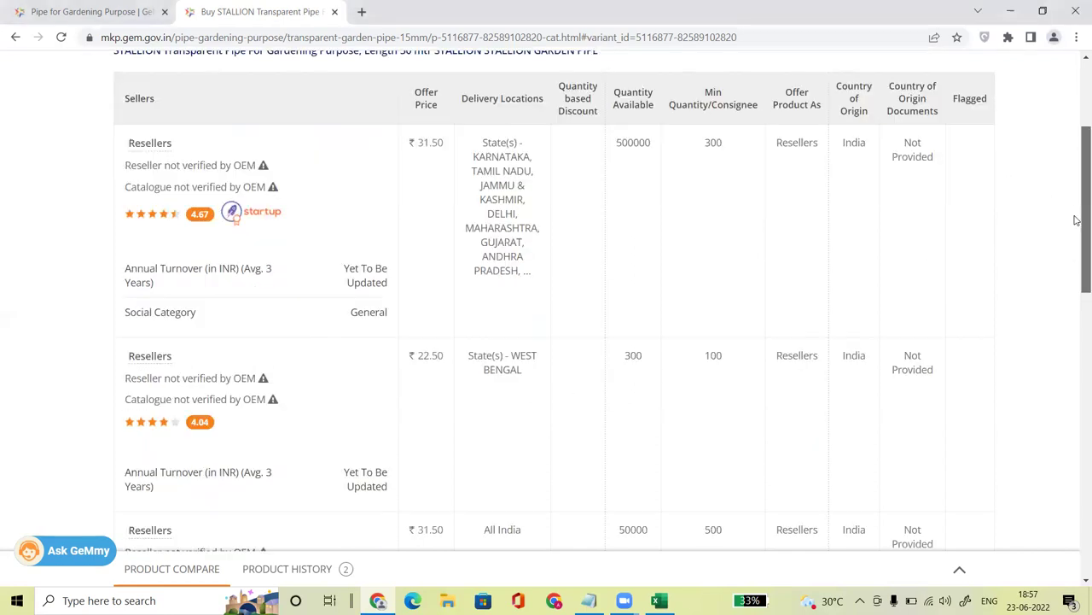
{"action": "scroll", "coordinate": [1077, 220], "scroll_direction": "down", "scroll_amount": 2}
{"action": "left_click_drag", "start_coordinate": [483, 393], "coordinate": [550, 393]}
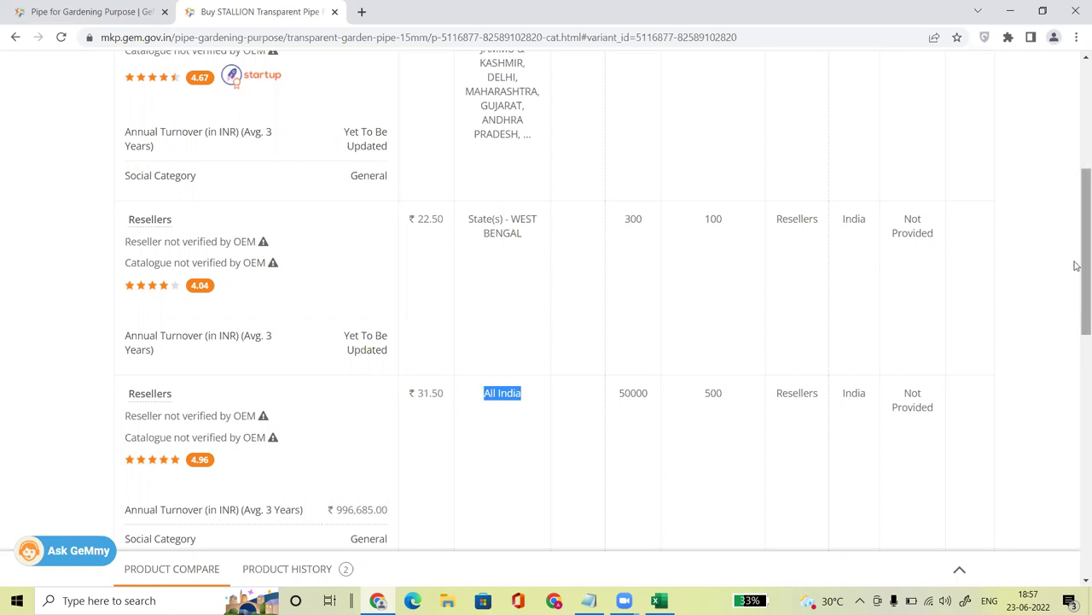
{"action": "left_click_drag", "start_coordinate": [1077, 261], "coordinate": [1077, 209]}
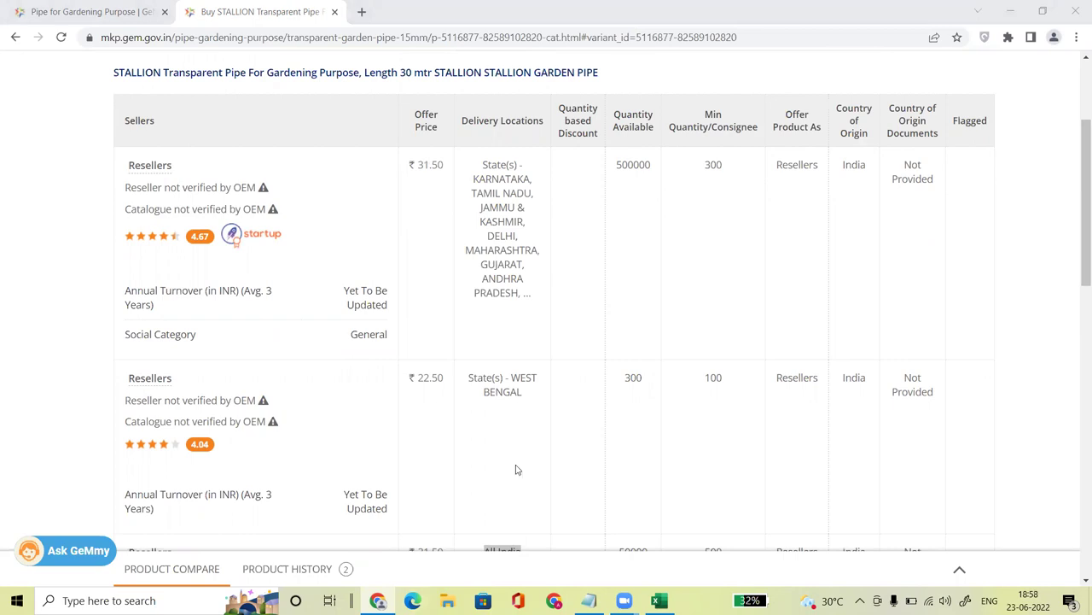
{"action": "left_click", "coordinate": [541, 271]}
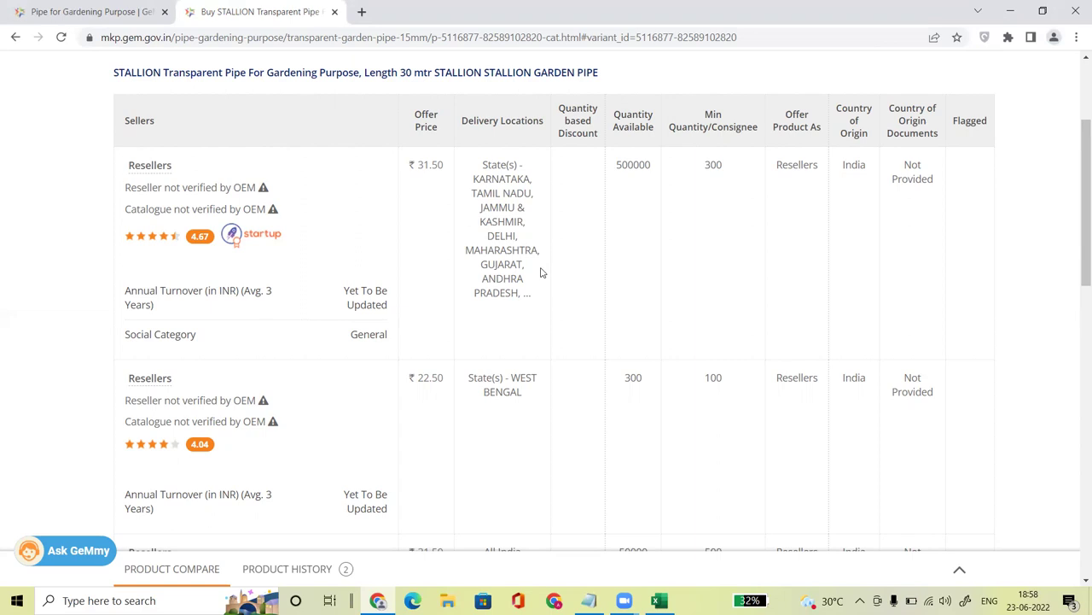
{"action": "left_click", "coordinate": [483, 589]}
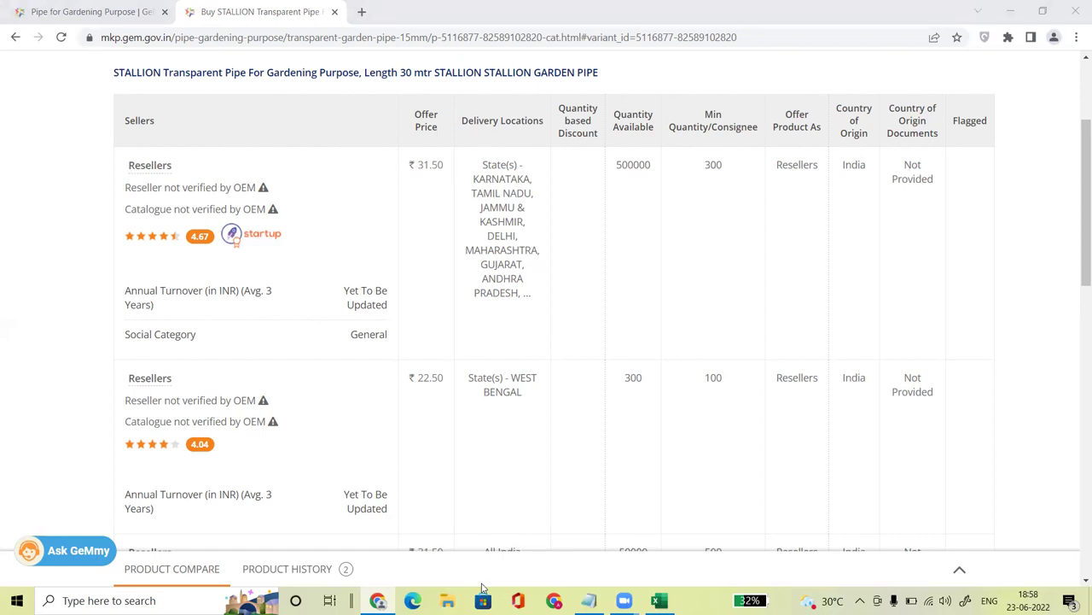
{"action": "left_click_drag", "start_coordinate": [129, 165], "coordinate": [300, 322]}
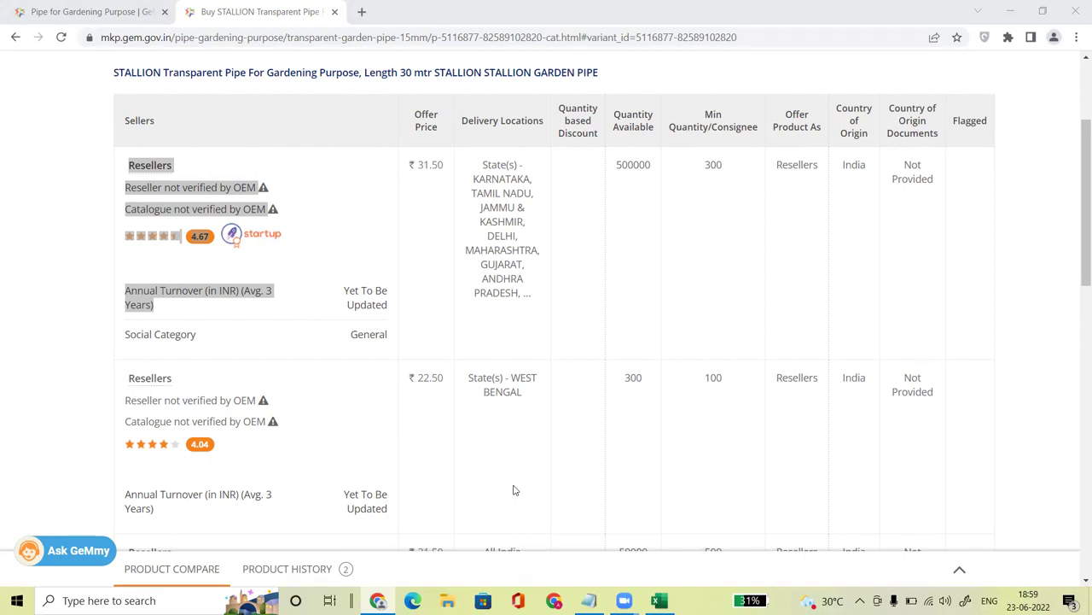
Step: Focus the browser and scroll to the STALLION Other Sellers table column headers
{"action": "left_click", "coordinate": [572, 381]}
{"action": "scroll", "coordinate": [572, 381], "scroll_direction": "down", "scroll_amount": 1}
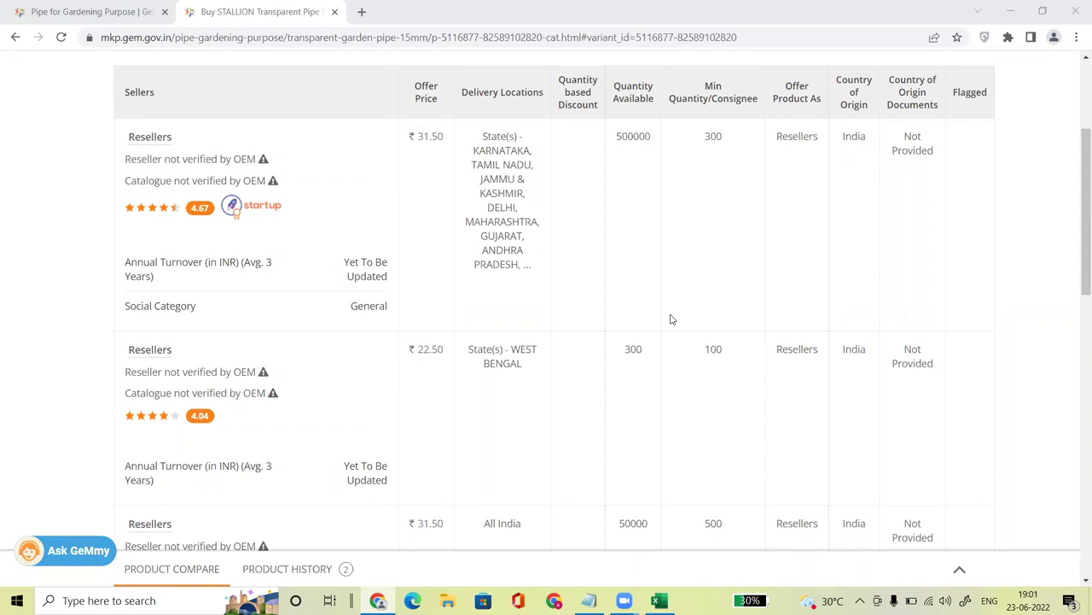
{"action": "left_click", "coordinate": [614, 251]}
{"action": "scroll", "coordinate": [614, 251], "scroll_direction": "down", "scroll_amount": 1}
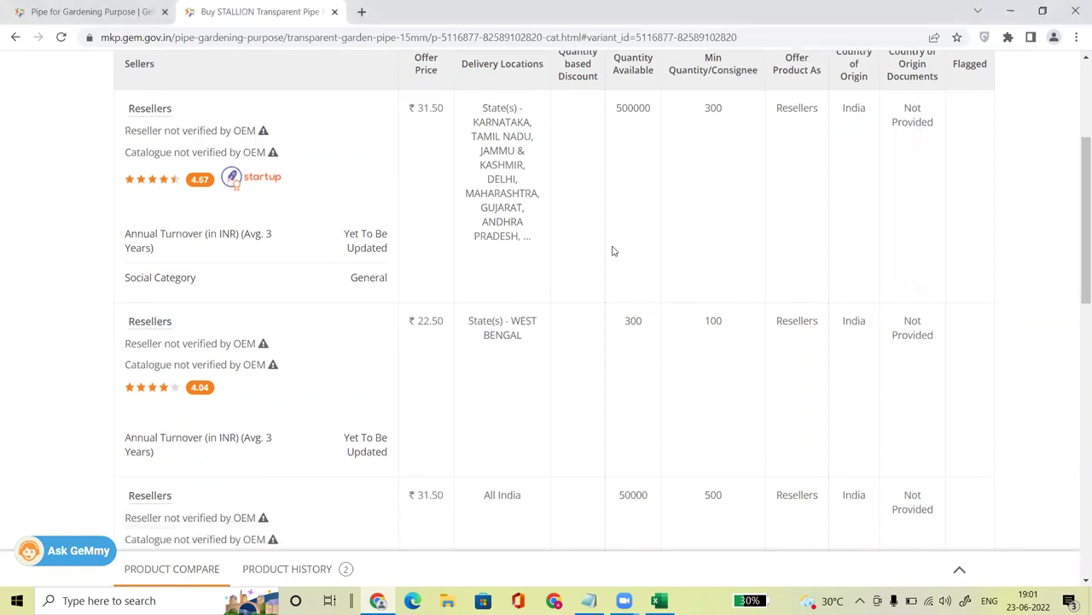
{"action": "scroll", "coordinate": [612, 251], "scroll_direction": "down", "scroll_amount": 1}
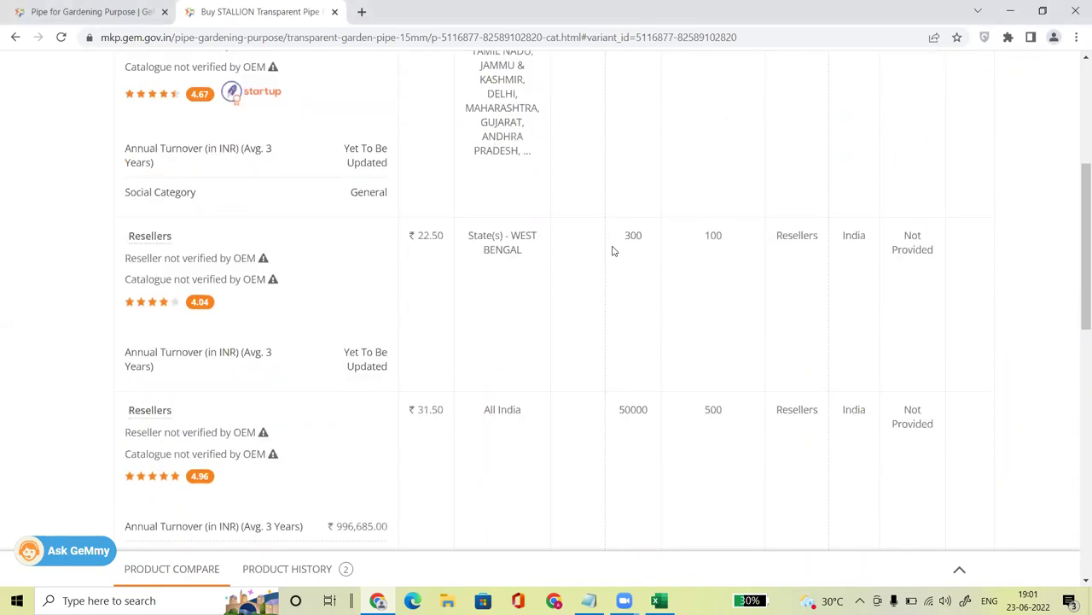
{"action": "scroll", "coordinate": [612, 251], "scroll_direction": "up", "scroll_amount": 1}
{"action": "scroll", "coordinate": [612, 251], "scroll_direction": "down", "scroll_amount": 1}
{"action": "scroll", "coordinate": [612, 251], "scroll_direction": "up", "scroll_amount": 1}
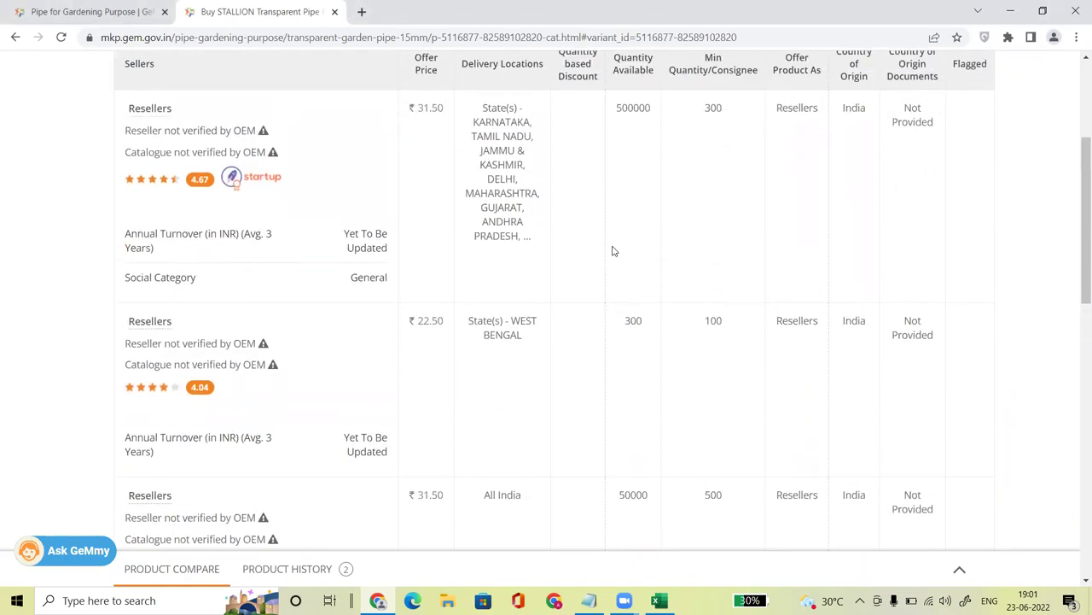
{"action": "scroll", "coordinate": [612, 251], "scroll_direction": "up", "scroll_amount": 1}
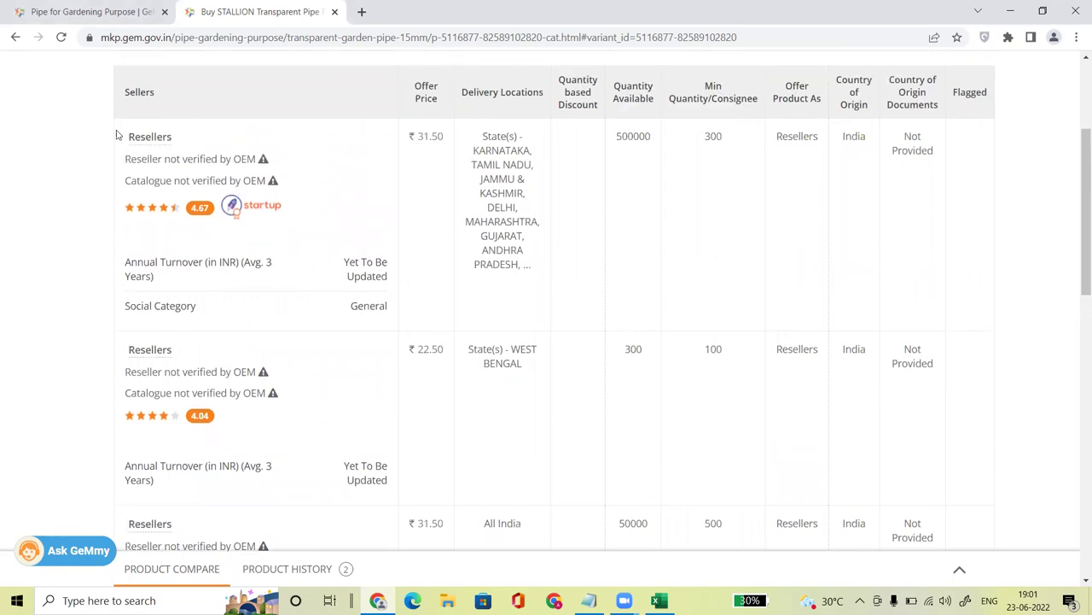
{"action": "left_click_drag", "start_coordinate": [126, 136], "coordinate": [180, 142]}
{"action": "scroll", "coordinate": [203, 143], "scroll_direction": "down", "scroll_amount": 1}
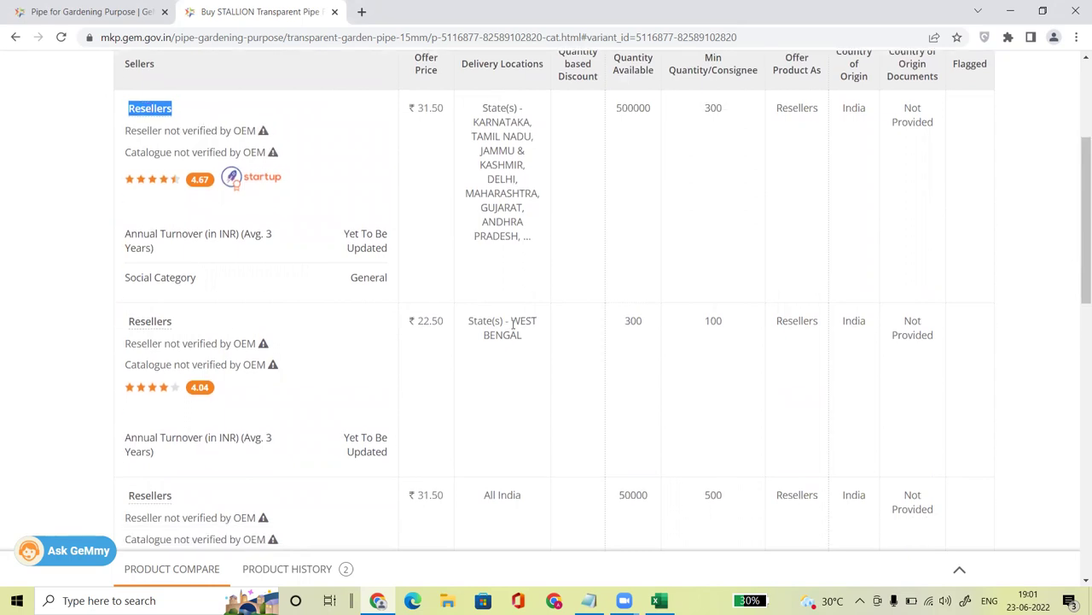
{"action": "scroll", "coordinate": [422, 368], "scroll_direction": "down", "scroll_amount": 2}
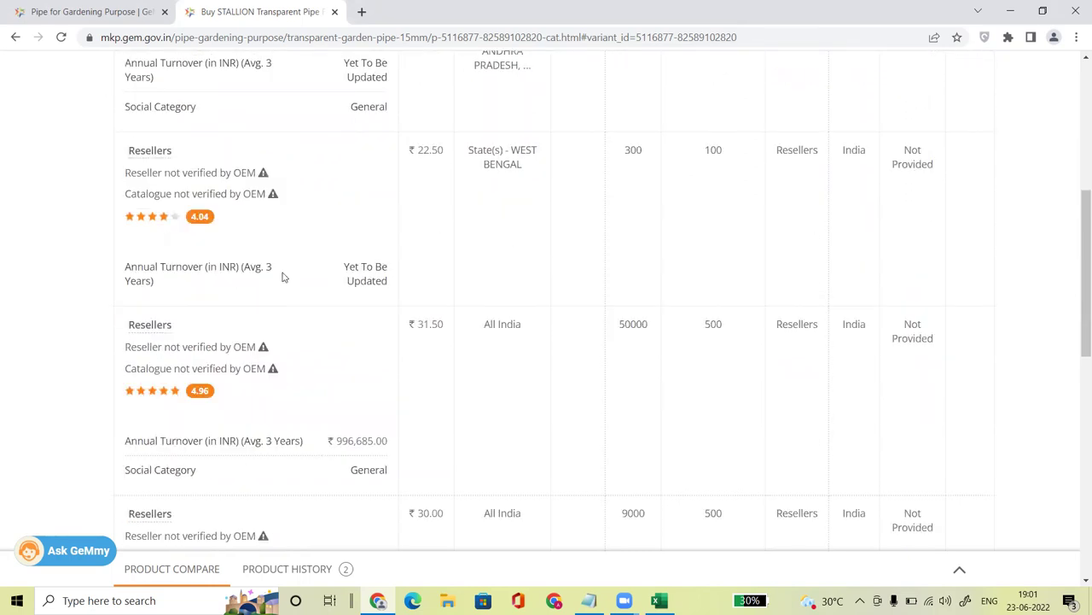
{"action": "left_click_drag", "start_coordinate": [127, 146], "coordinate": [210, 174]}
{"action": "left_click_drag", "start_coordinate": [128, 325], "coordinate": [207, 347]}
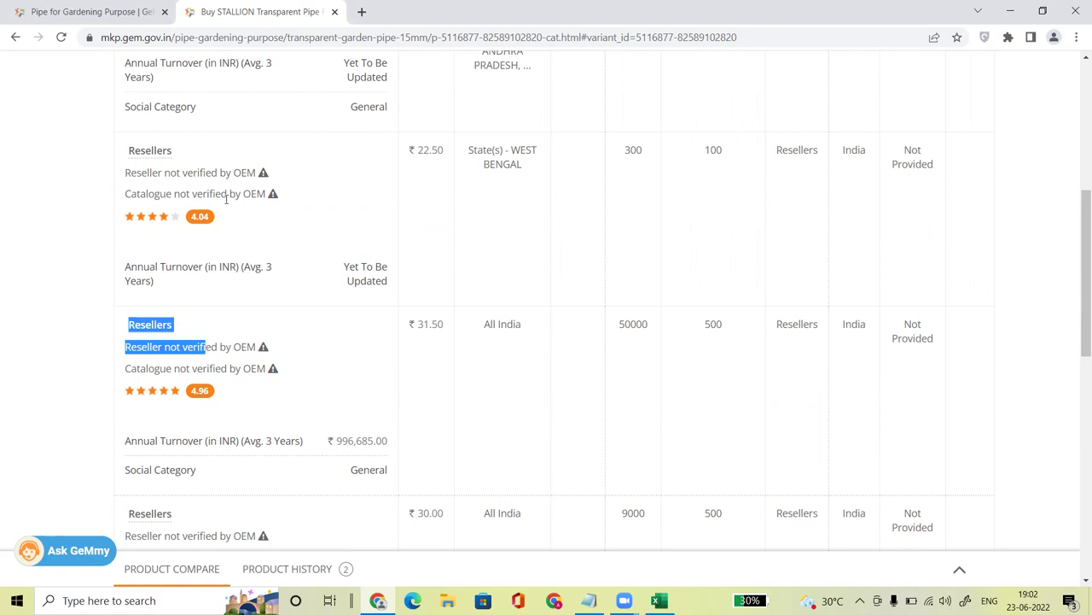
{"action": "left_click", "coordinate": [468, 352]}
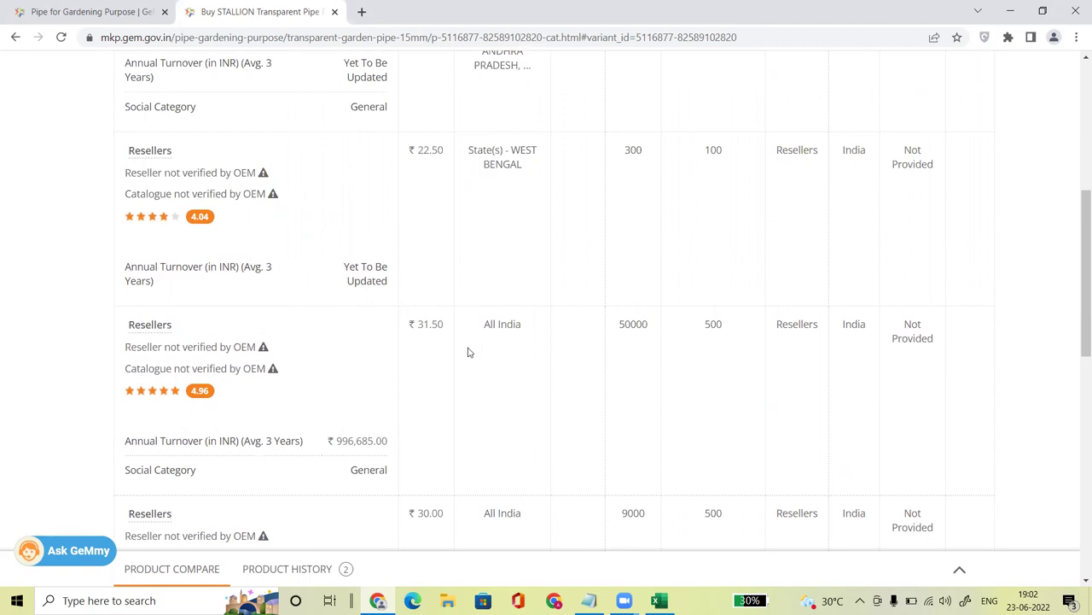
{"action": "scroll", "coordinate": [468, 352], "scroll_direction": "up", "scroll_amount": 3}
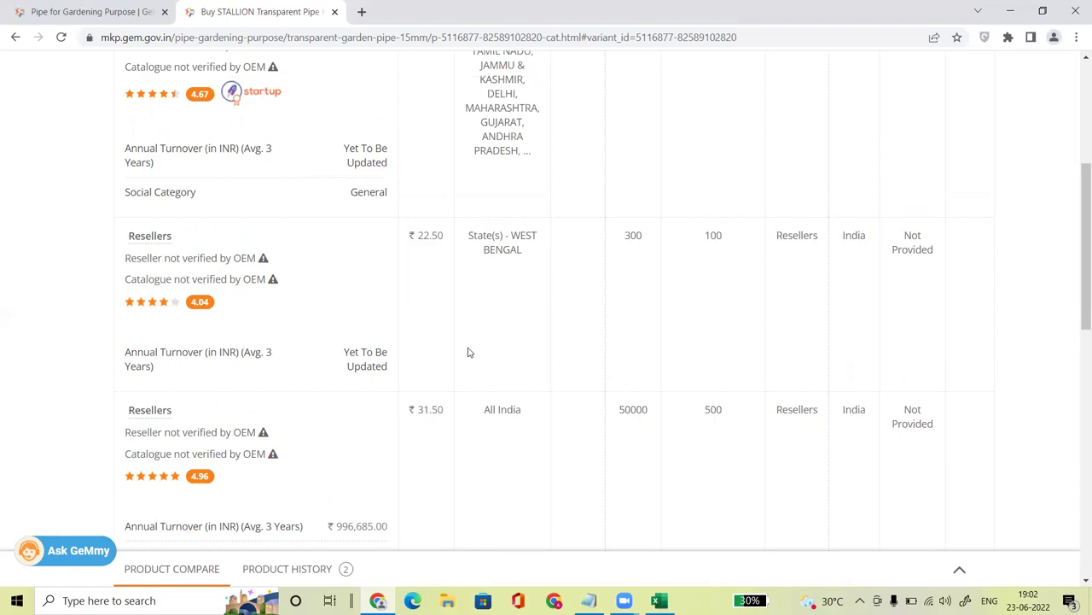
{"action": "scroll", "coordinate": [468, 352], "scroll_direction": "down", "scroll_amount": 1}
{"action": "scroll", "coordinate": [467, 352], "scroll_direction": "up", "scroll_amount": 1}
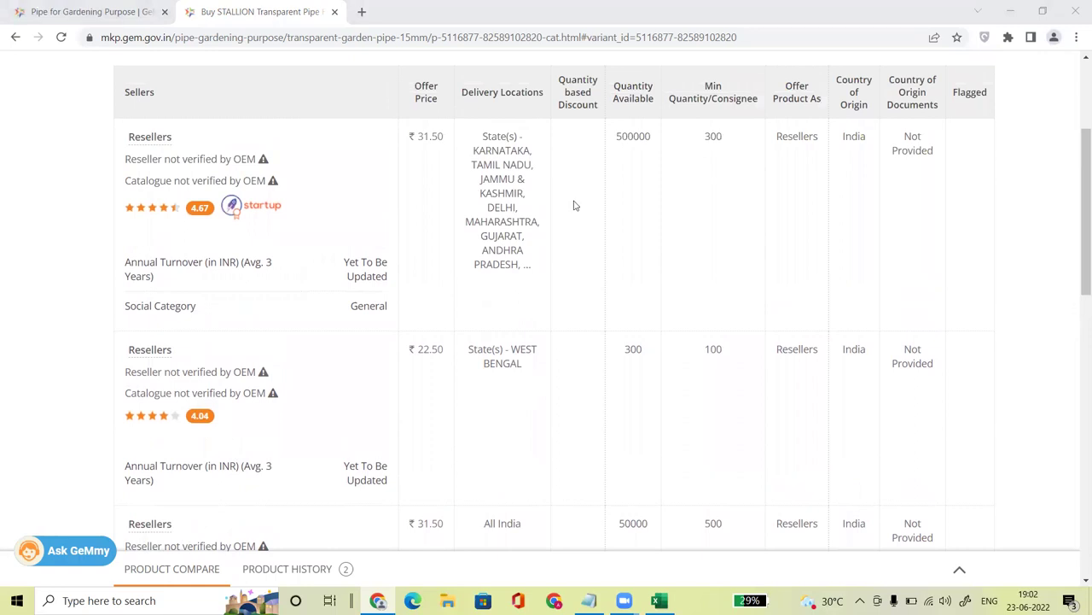
{"action": "left_click_drag", "start_coordinate": [1075, 220], "coordinate": [1078, 181]}
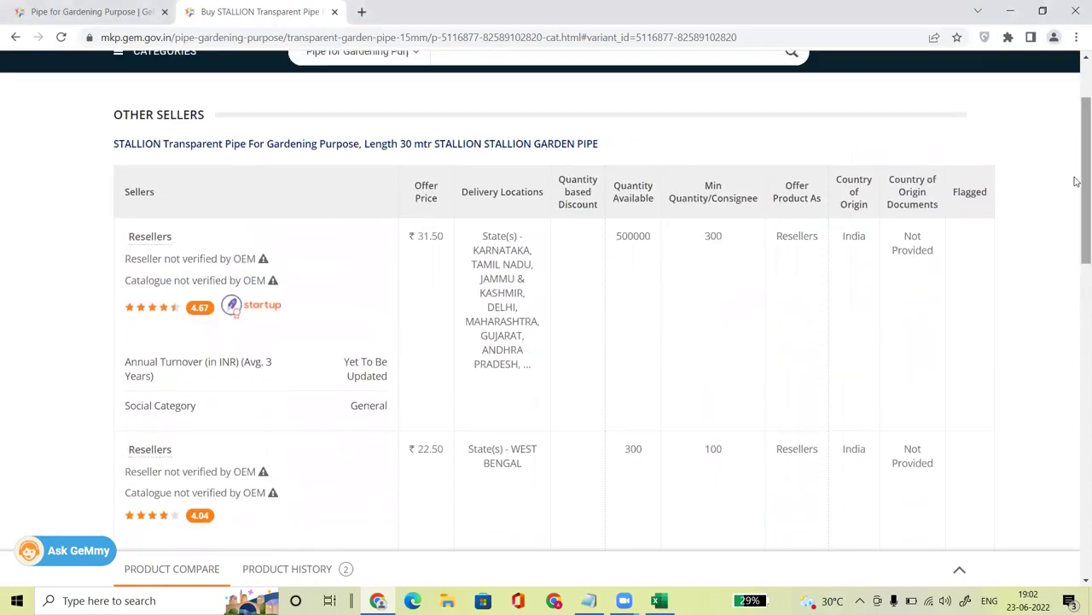
{"action": "left_click", "coordinate": [356, 146]}
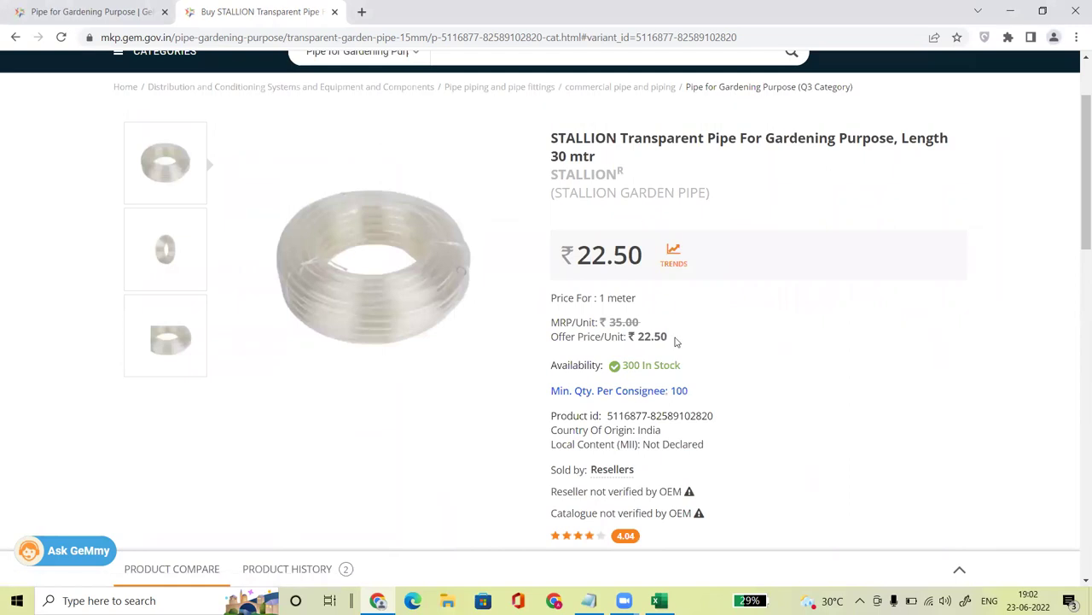
{"action": "left_click_drag", "start_coordinate": [573, 256], "coordinate": [642, 255]}
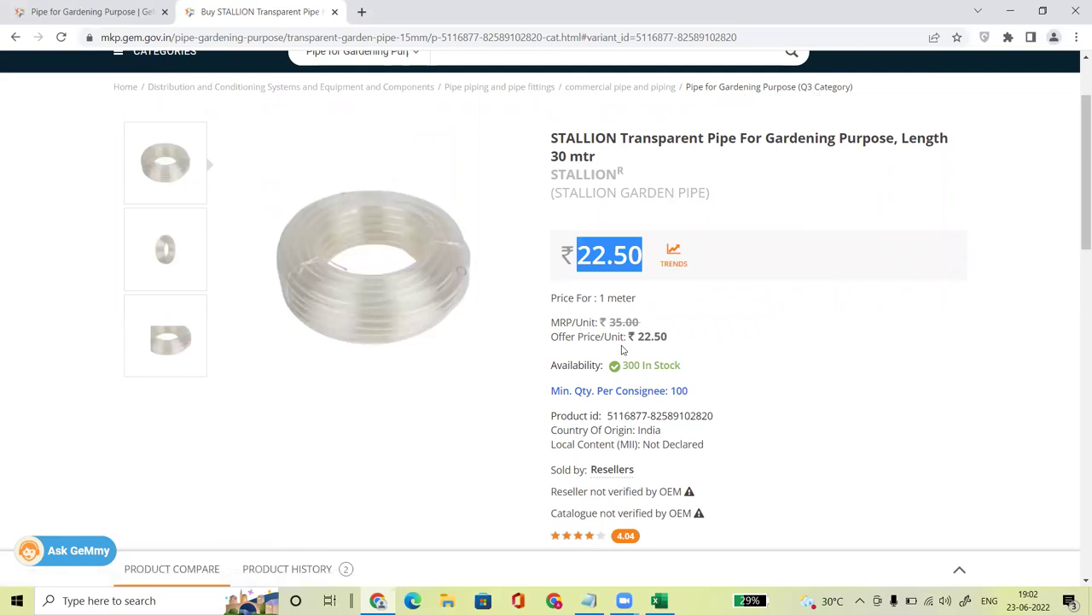
{"action": "scroll", "coordinate": [1077, 182], "scroll_direction": "down", "scroll_amount": 1}
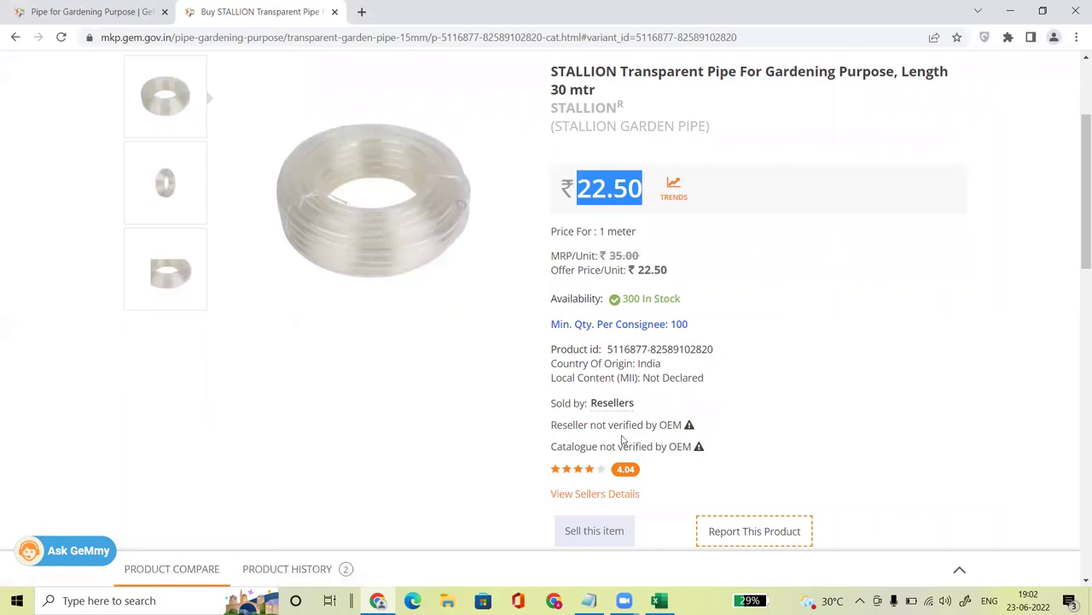
{"action": "scroll", "coordinate": [622, 440], "scroll_direction": "down", "scroll_amount": 5}
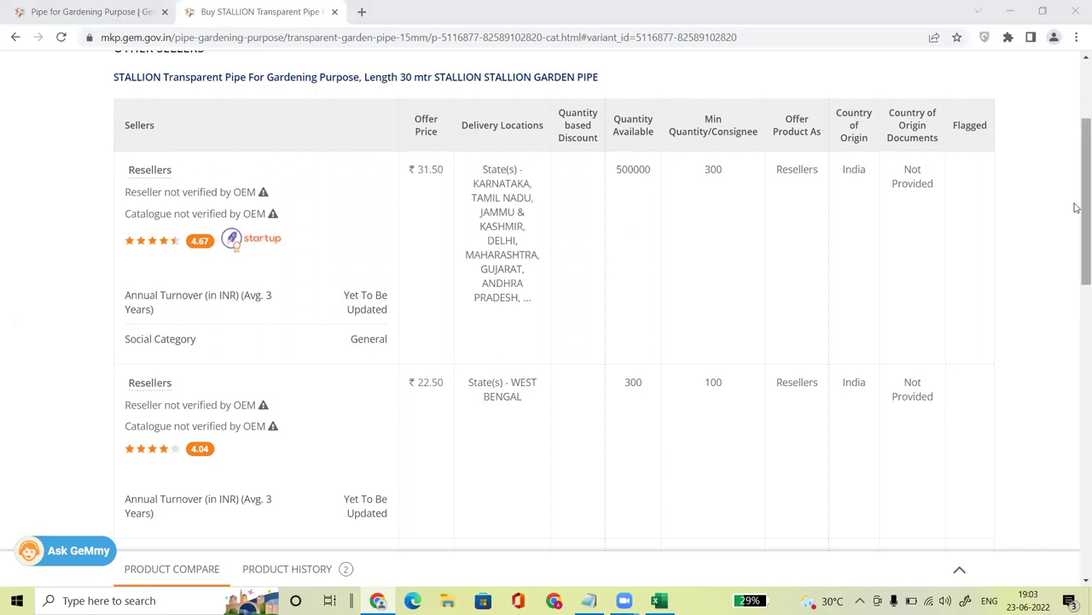
Step: Scroll back to the top of the STALLION pipe page showing ₹22.50 against ₹35.00 MRP
{"action": "right_click", "coordinate": [1076, 236]}
{"action": "left_click_drag", "start_coordinate": [1080, 175], "coordinate": [1076, 260]}
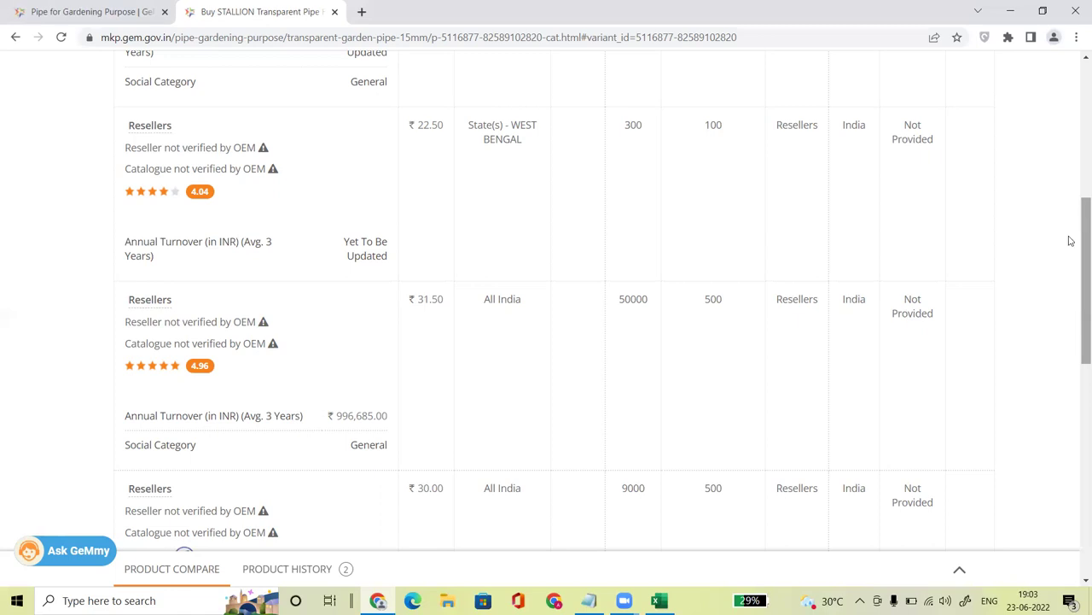
{"action": "scroll", "coordinate": [1075, 281], "scroll_direction": "down", "scroll_amount": 1}
{"action": "scroll", "coordinate": [1075, 281], "scroll_direction": "up", "scroll_amount": 15}
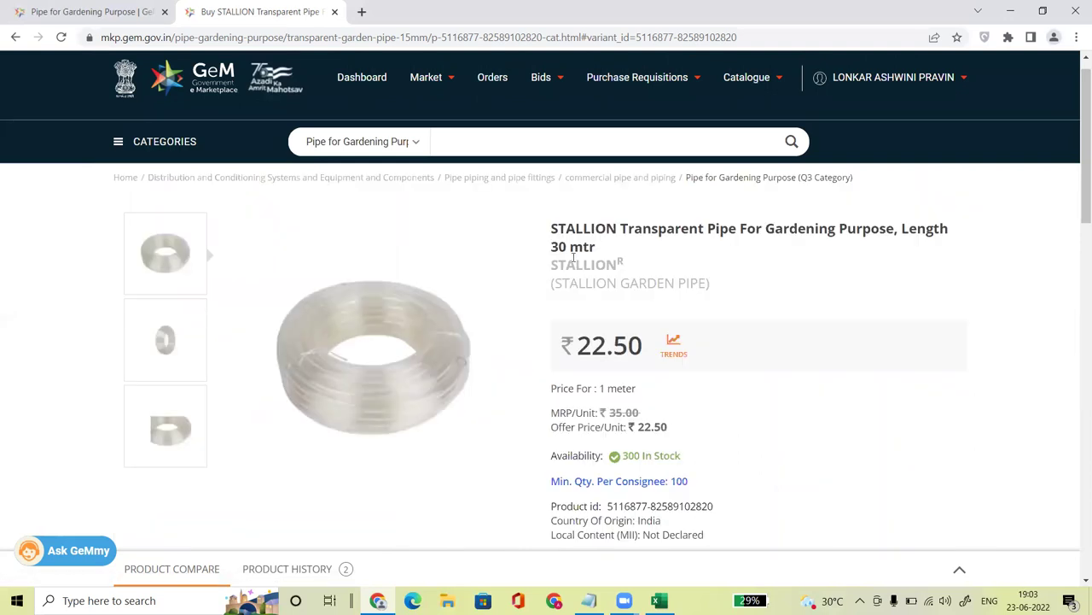
{"action": "left_click_drag", "start_coordinate": [550, 230], "coordinate": [630, 228]}
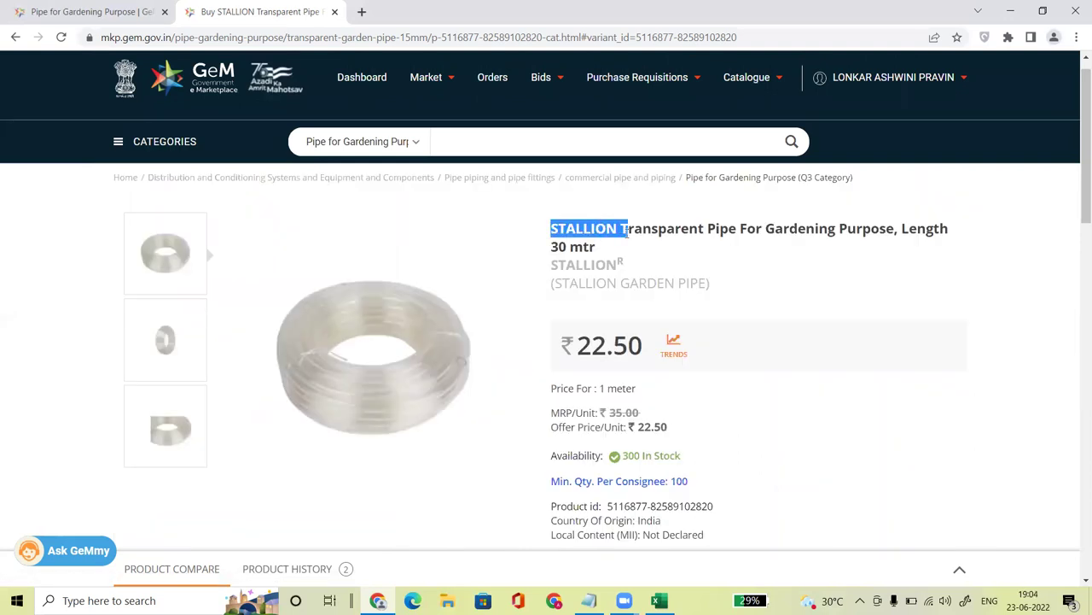
{"action": "left_click", "coordinate": [639, 254]}
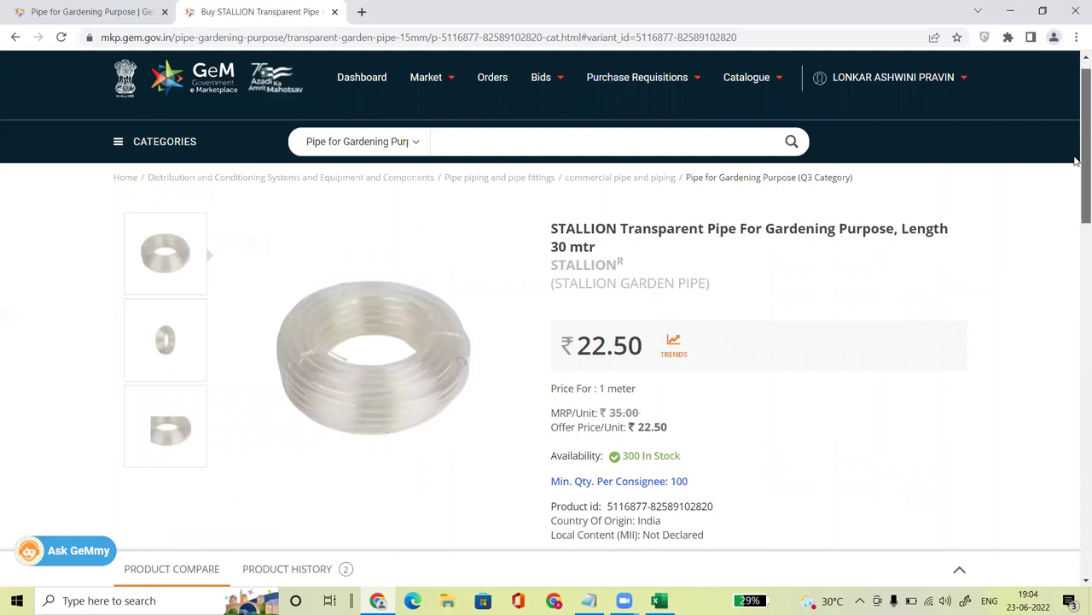
{"action": "scroll", "coordinate": [1075, 160], "scroll_direction": "down", "scroll_amount": 2}
{"action": "left_click", "coordinate": [596, 501]}
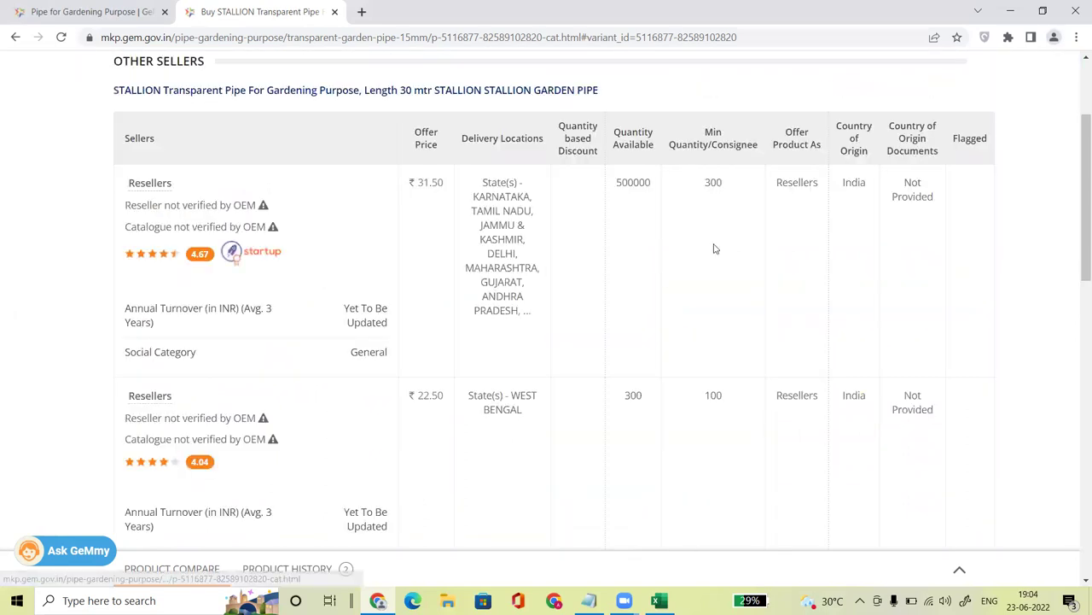
{"action": "scroll", "coordinate": [427, 98], "scroll_direction": "up", "scroll_amount": 5}
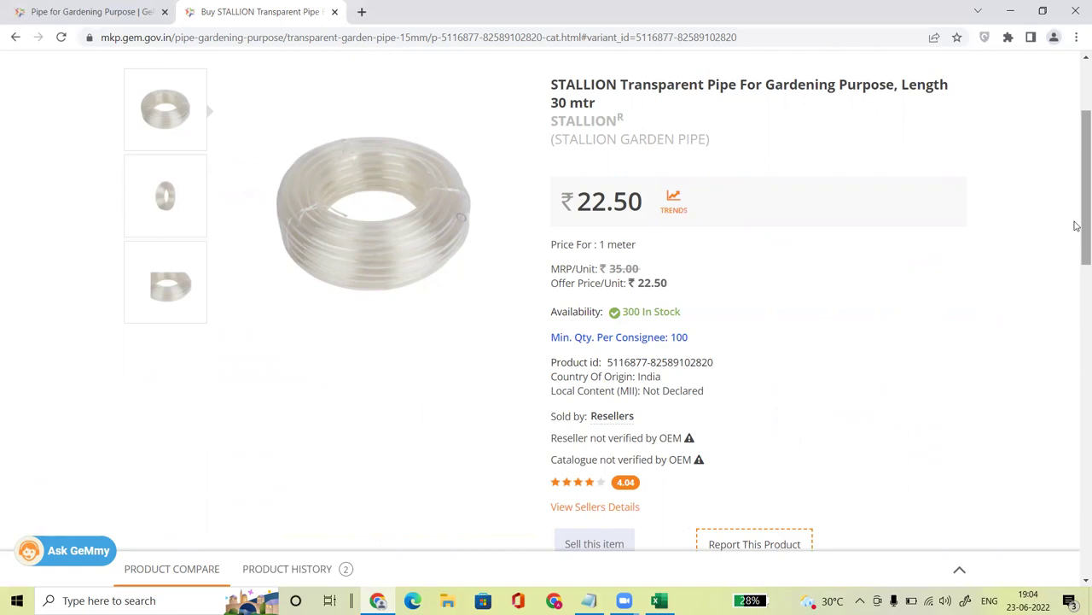
{"action": "scroll", "coordinate": [1076, 307], "scroll_direction": "down", "scroll_amount": 3}
{"action": "scroll", "coordinate": [1075, 307], "scroll_direction": "down", "scroll_amount": 3}
{"action": "scroll", "coordinate": [1075, 281], "scroll_direction": "up", "scroll_amount": 3}
{"action": "scroll", "coordinate": [1076, 273], "scroll_direction": "down", "scroll_amount": 5}
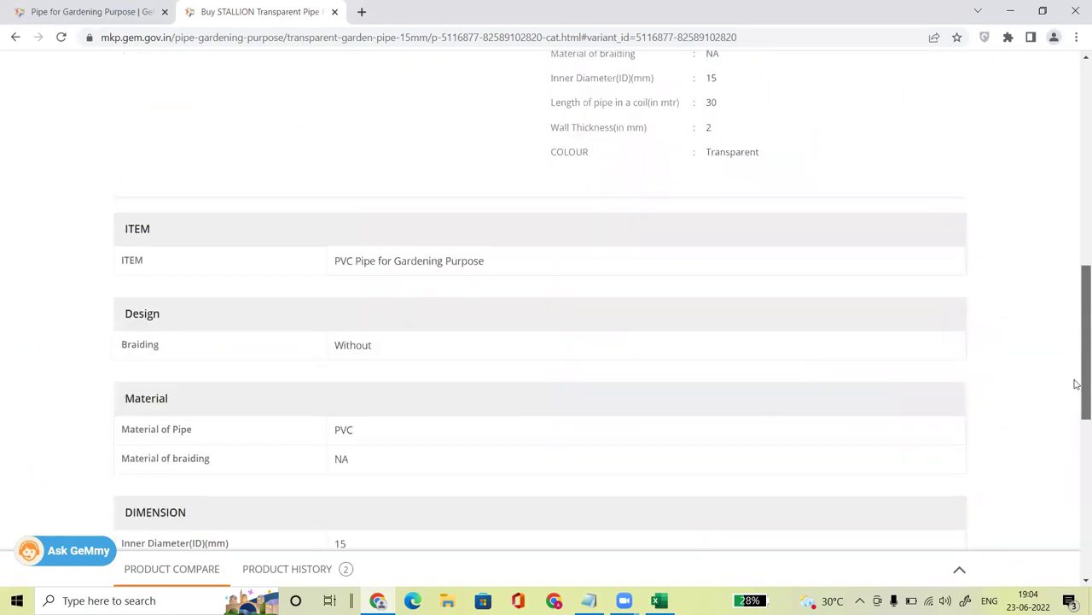
{"action": "left_click_drag", "start_coordinate": [1075, 414], "coordinate": [1075, 222]}
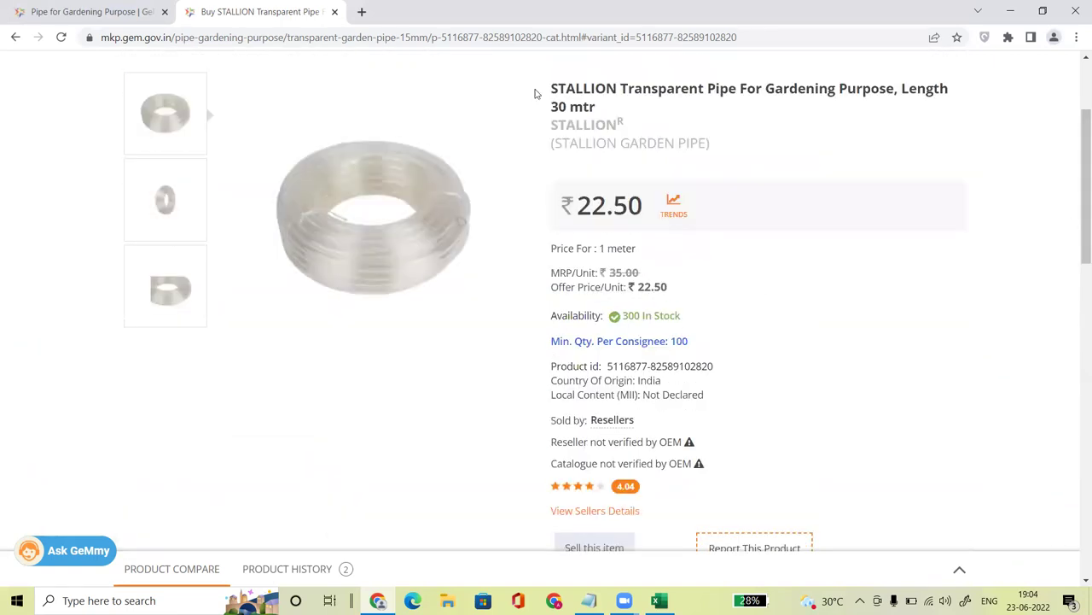
{"action": "left_click_drag", "start_coordinate": [552, 126], "coordinate": [630, 128]}
{"action": "left_click_drag", "start_coordinate": [549, 88], "coordinate": [671, 104]}
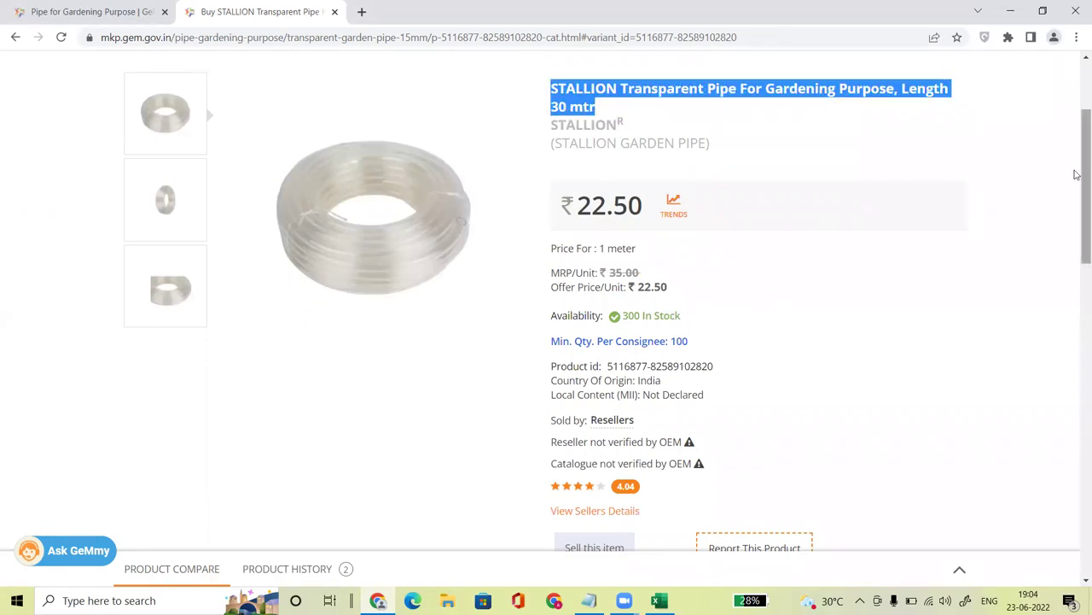
{"action": "right_click", "coordinate": [1075, 224]}
{"action": "left_click", "coordinate": [1034, 170]}
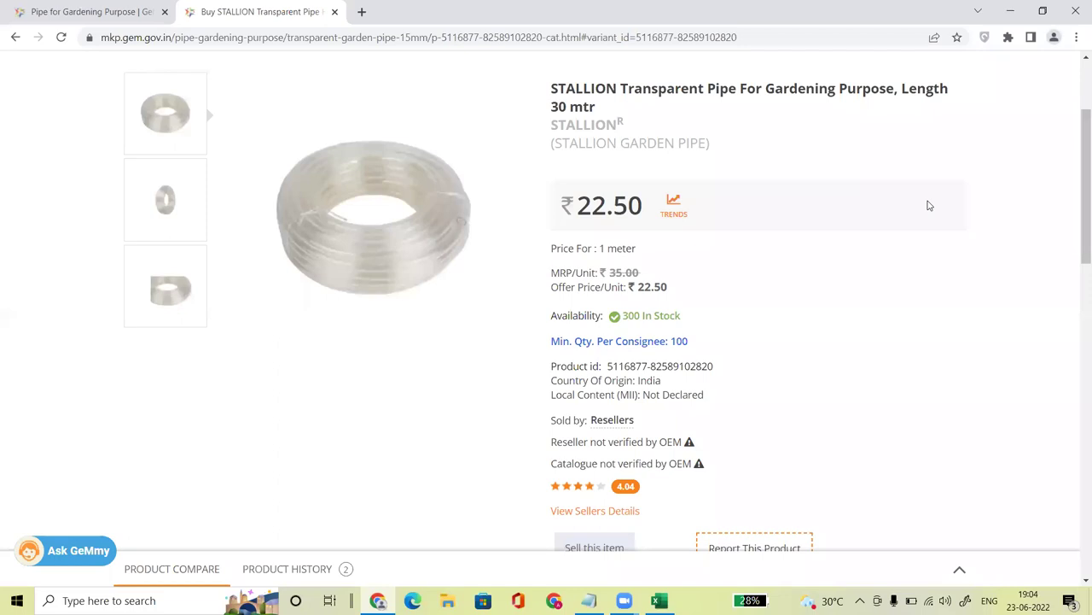
{"action": "scroll", "coordinate": [929, 205], "scroll_direction": "down", "scroll_amount": 2}
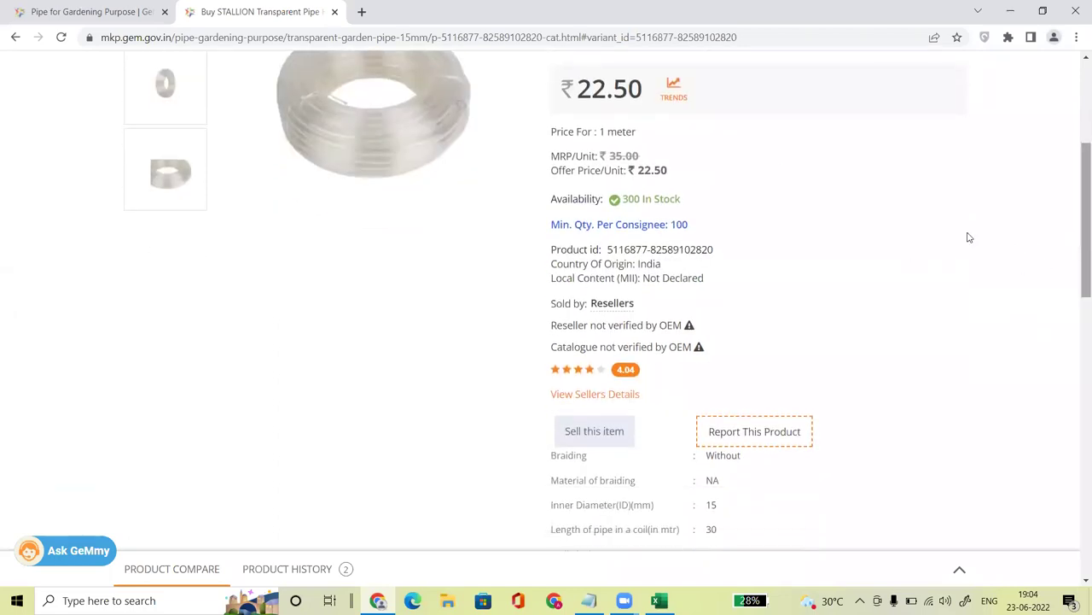
{"action": "left_click_drag", "start_coordinate": [1075, 224], "coordinate": [1076, 150]}
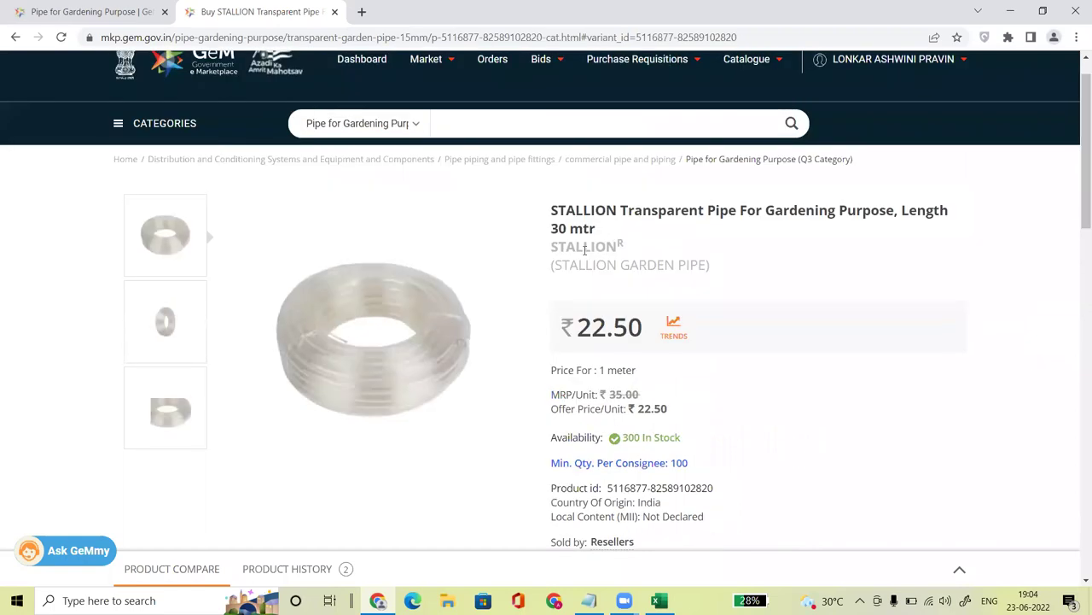
{"action": "left_click_drag", "start_coordinate": [560, 266], "coordinate": [722, 275]}
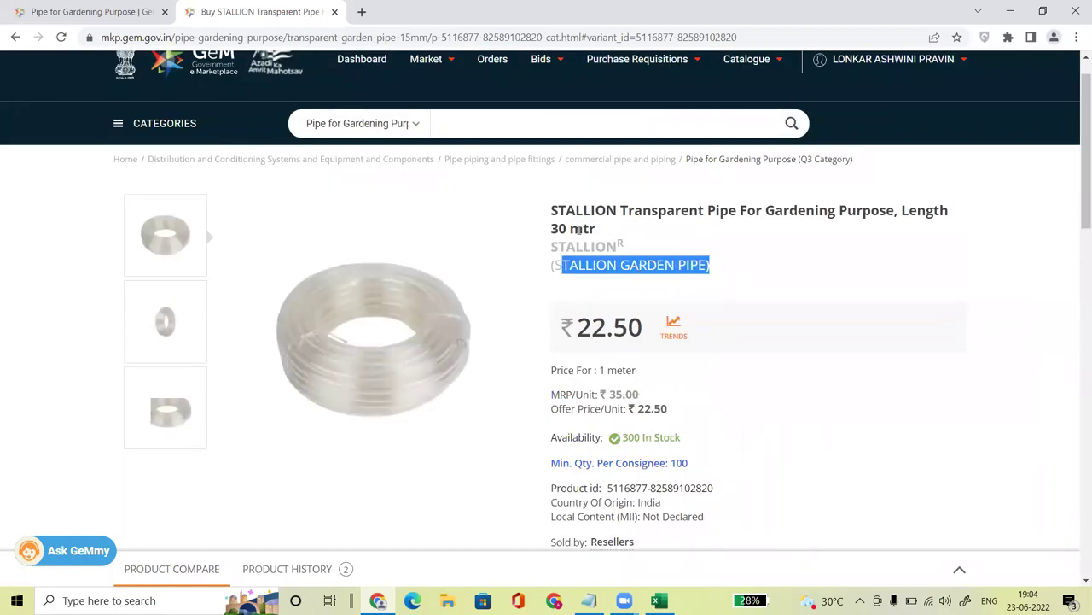
Step: Highlight the alternate name STALLION GARDEN PIPE, then scroll down to the ITEM, Design and Material tables
{"action": "left_click", "coordinate": [813, 265]}
{"action": "left_click_drag", "start_coordinate": [1076, 180], "coordinate": [1075, 191]}
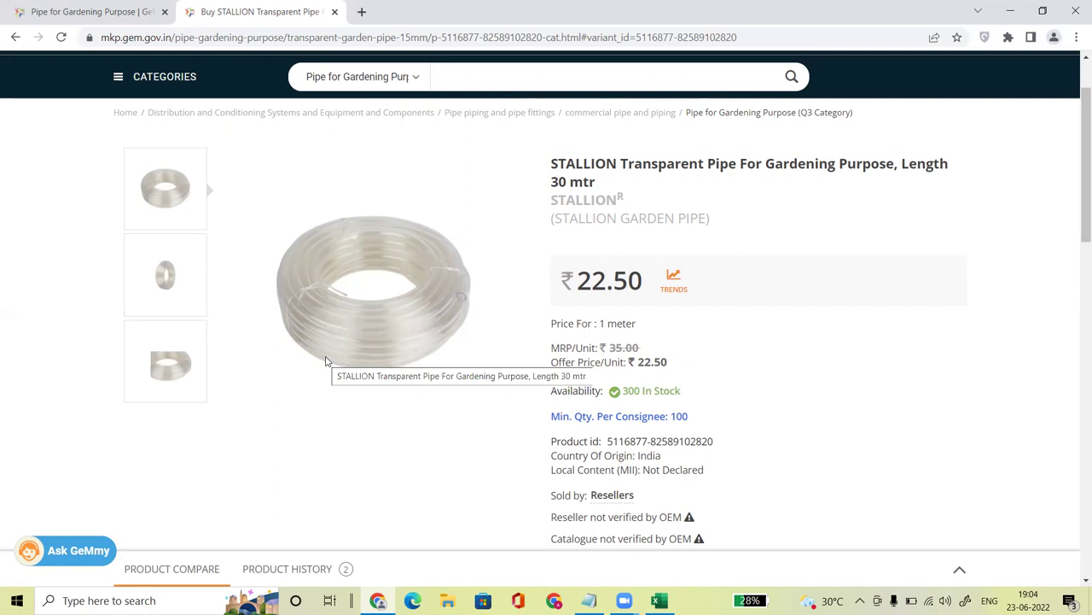
{"action": "left_click_drag", "start_coordinate": [556, 219], "coordinate": [691, 234]}
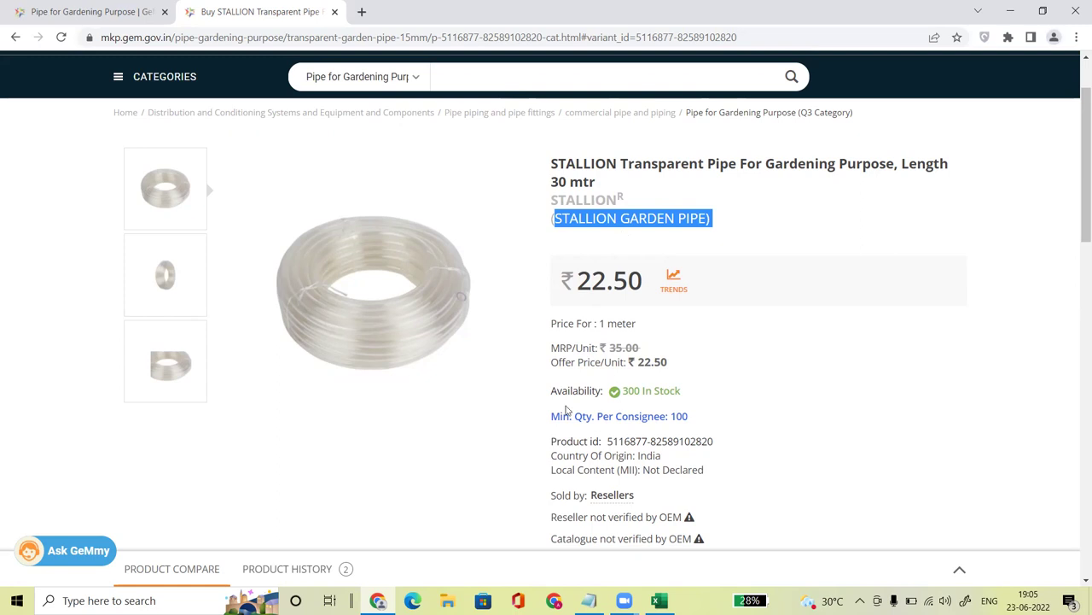
{"action": "key", "text": "alt+Tab"}
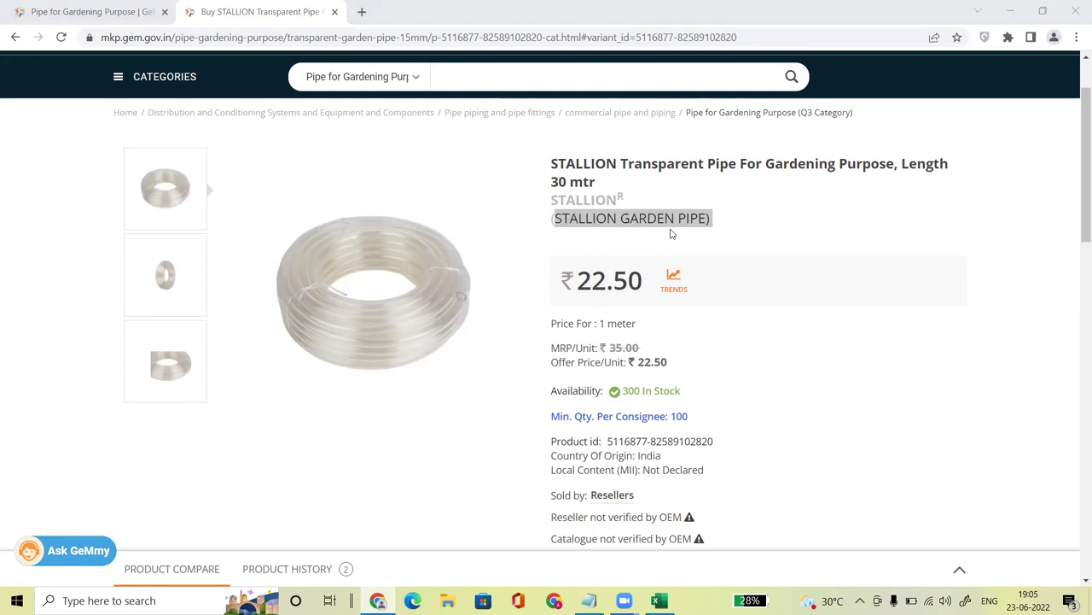
{"action": "left_click_drag", "start_coordinate": [1077, 213], "coordinate": [1077, 391]}
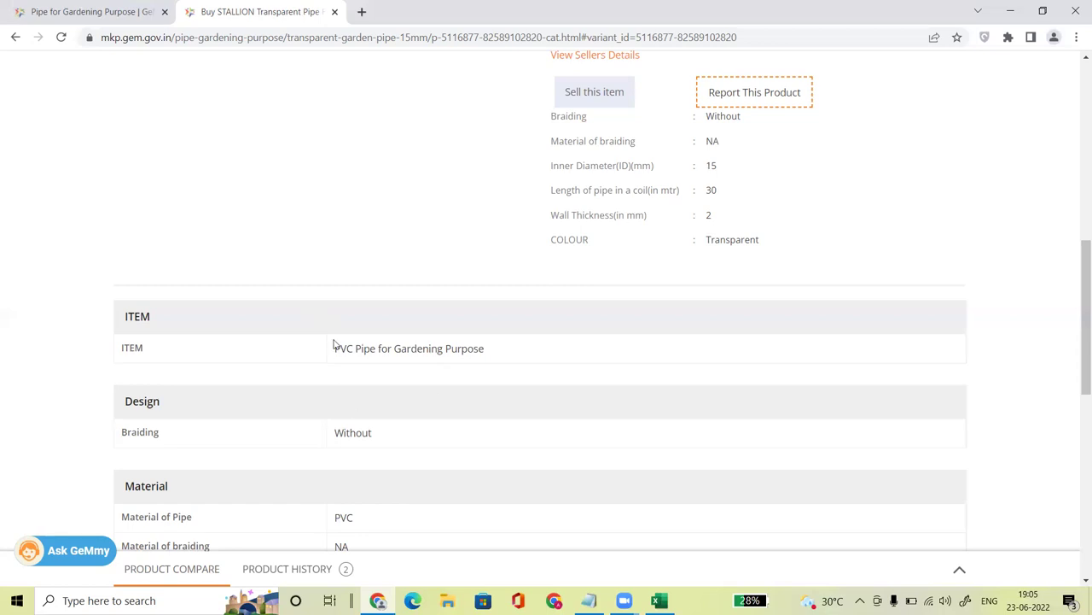
Step: Scroll up to the product title and highlight the ₹22.50 price and 300 In Stock details
{"action": "left_click_drag", "start_coordinate": [1077, 306], "coordinate": [1077, 177]}
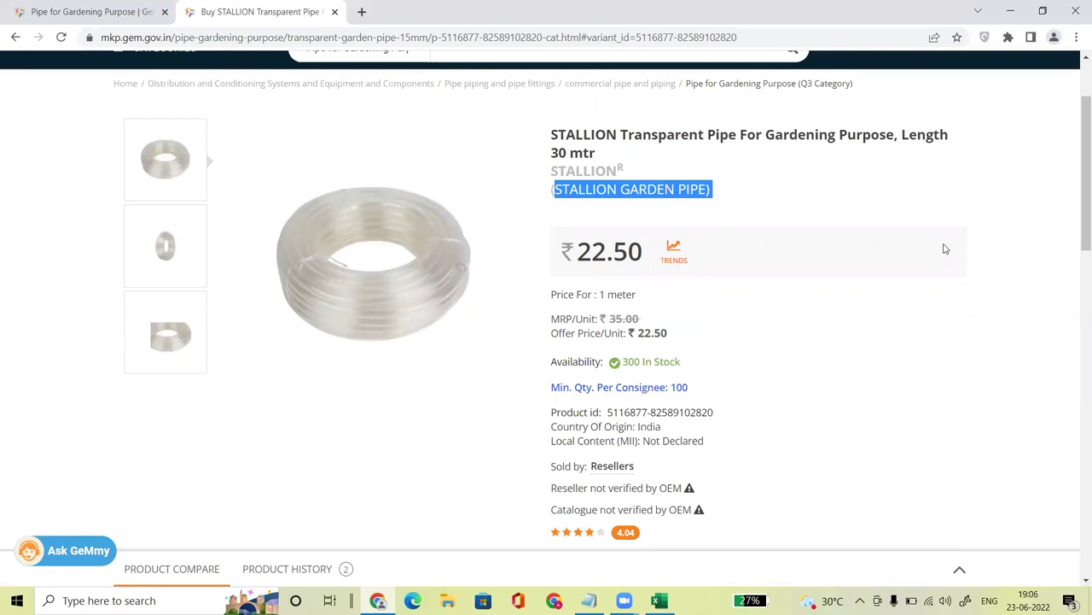
{"action": "left_click_drag", "start_coordinate": [856, 350], "coordinate": [817, 305]}
{"action": "left_click_drag", "start_coordinate": [578, 256], "coordinate": [647, 259]}
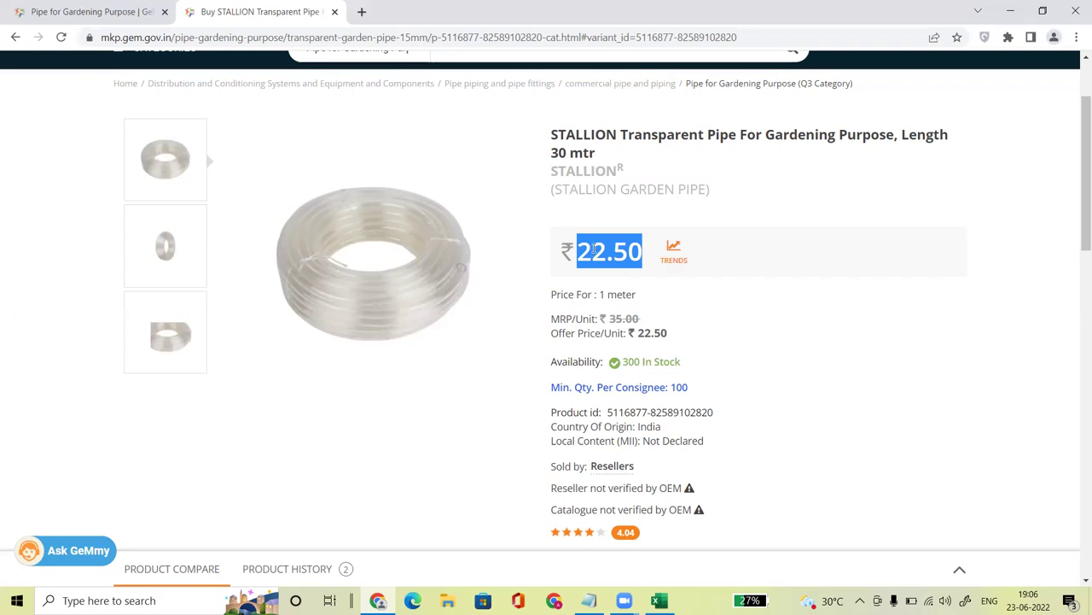
{"action": "left_click", "coordinate": [827, 377]}
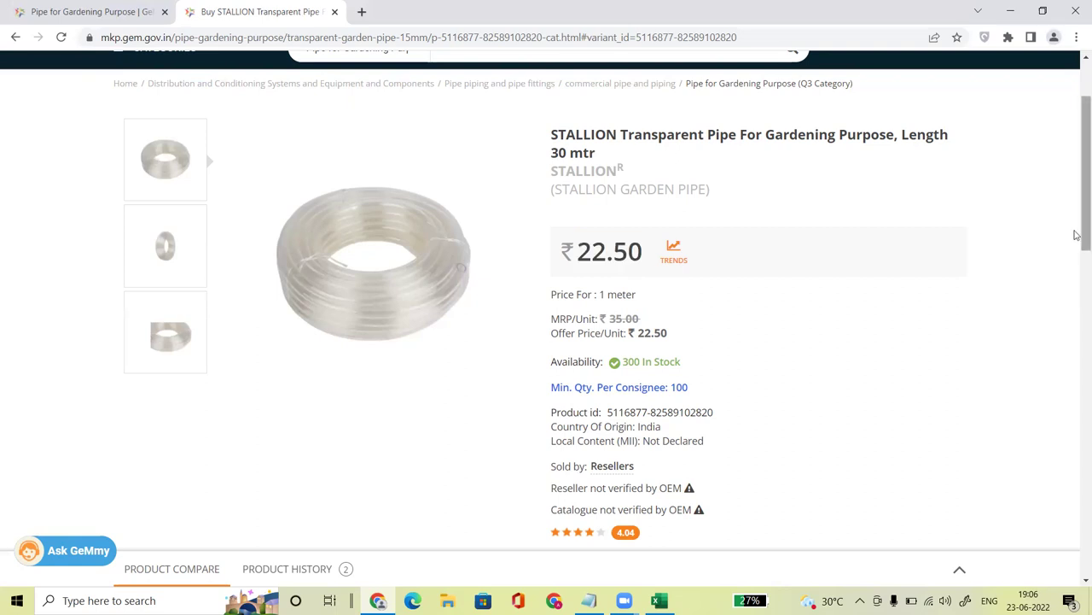
{"action": "right_click", "coordinate": [1076, 273]}
{"action": "left_click", "coordinate": [915, 199]}
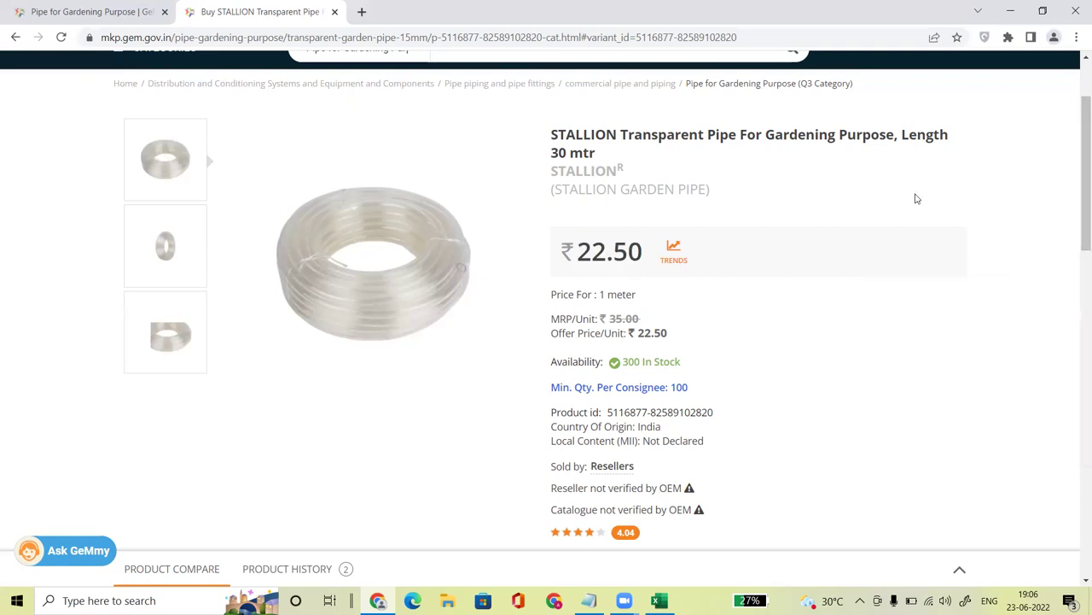
{"action": "left_click_drag", "start_coordinate": [627, 361], "coordinate": [666, 389]}
{"action": "left_click", "coordinate": [765, 200]}
Step: Highlight the STALLION brand name on the product page
{"action": "left_click_drag", "start_coordinate": [558, 171], "coordinate": [620, 170]}
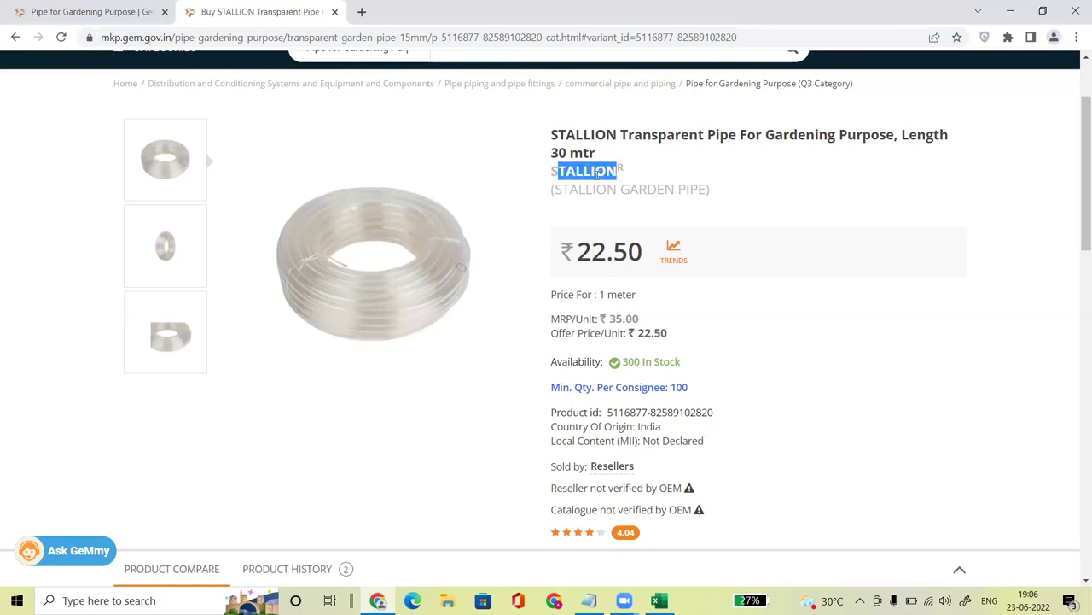
{"action": "left_click", "coordinate": [557, 171]}
{"action": "left_click_drag", "start_coordinate": [553, 170], "coordinate": [620, 171]}
{"action": "left_click", "coordinate": [616, 178]}
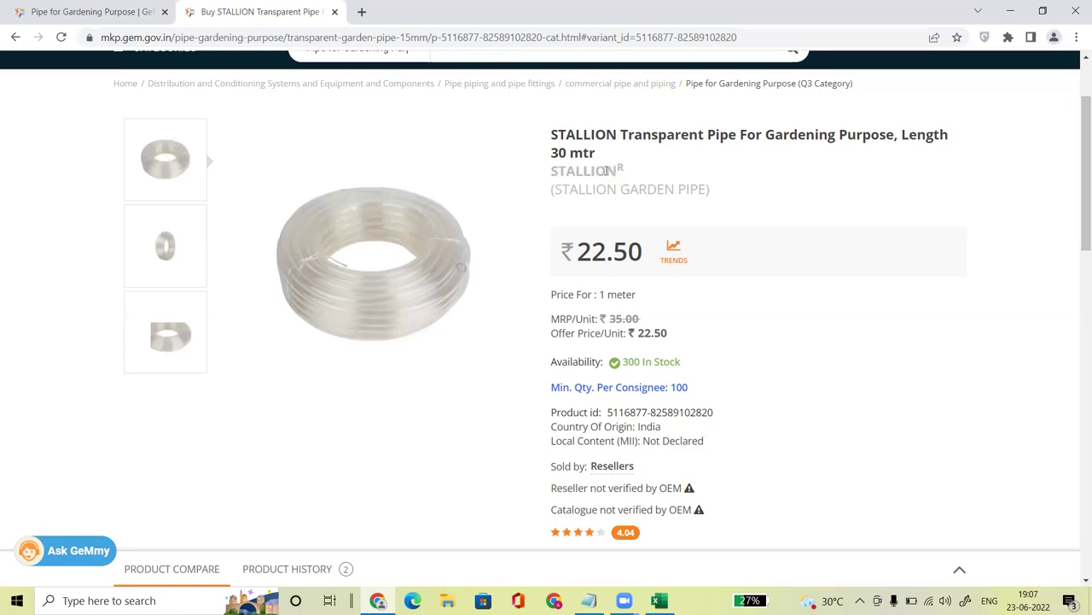
{"action": "left_click_drag", "start_coordinate": [610, 171], "coordinate": [546, 172]}
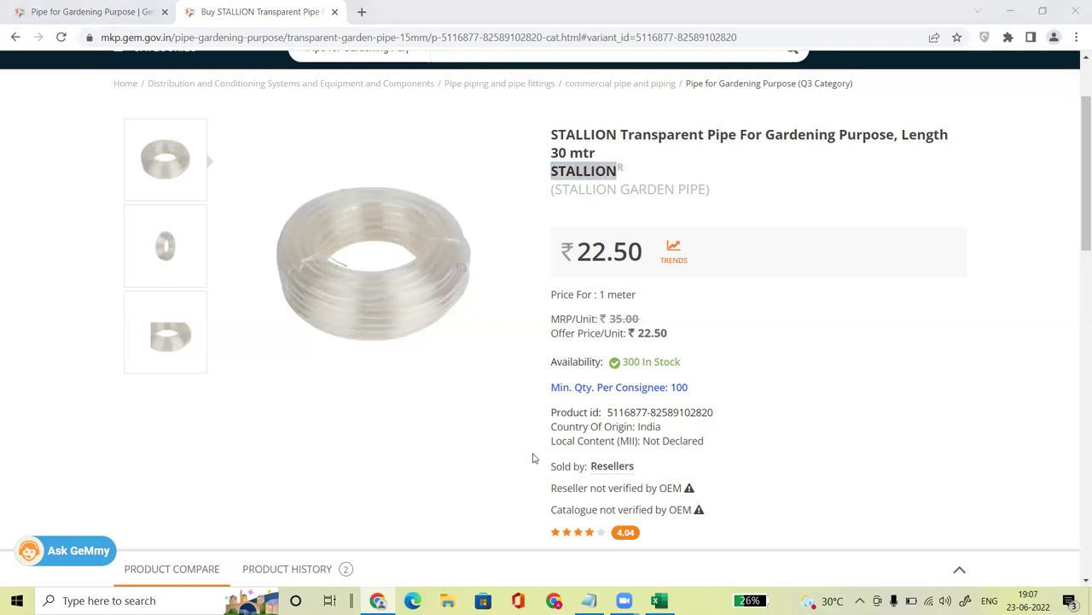
Step: Scroll down to the Sold by and OEM-verification notes above the specifications
{"action": "right_click", "coordinate": [1075, 170]}
{"action": "left_click", "coordinate": [1076, 145]}
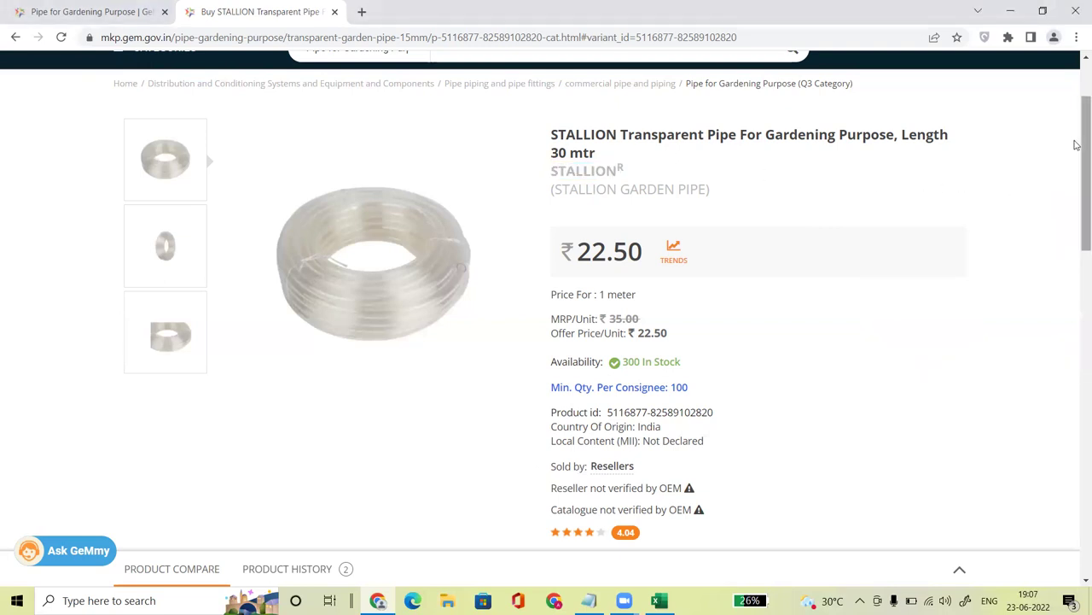
{"action": "right_click", "coordinate": [1076, 178]}
{"action": "left_click", "coordinate": [1055, 150]}
{"action": "left_click_drag", "start_coordinate": [1076, 147], "coordinate": [1076, 197]}
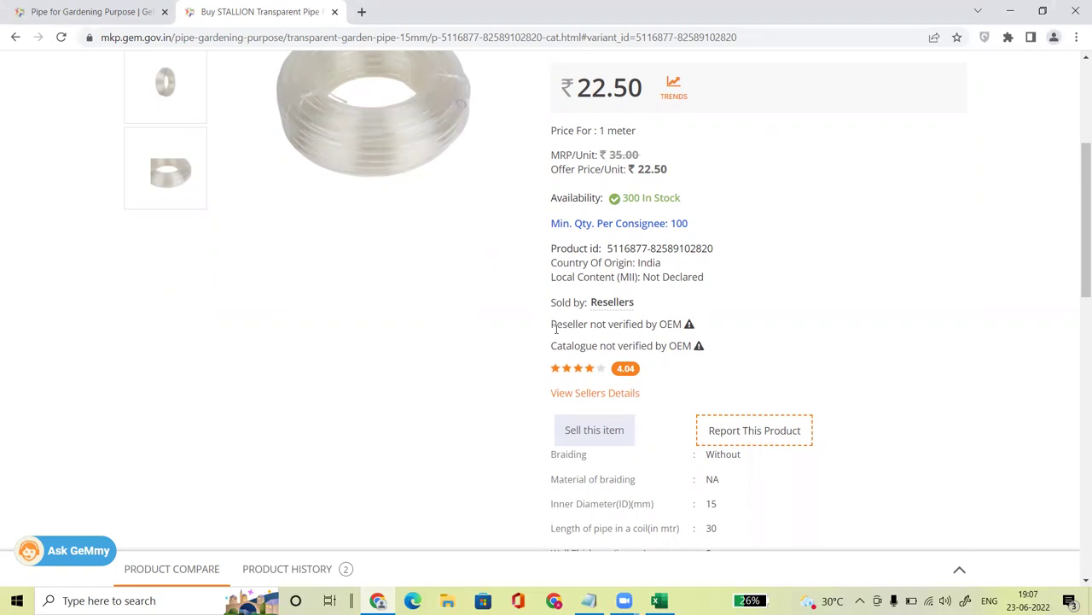
{"action": "left_click_drag", "start_coordinate": [556, 328], "coordinate": [683, 327]}
{"action": "left_click_drag", "start_coordinate": [553, 348], "coordinate": [692, 350]}
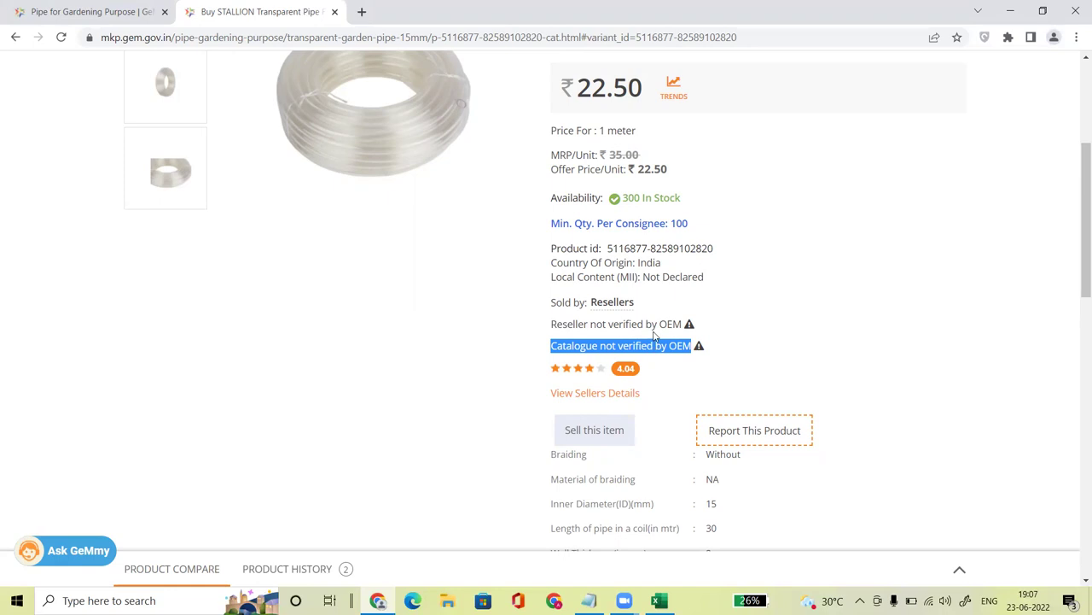
{"action": "left_click", "coordinate": [553, 320]}
{"action": "left_click_drag", "start_coordinate": [553, 320], "coordinate": [676, 323]}
{"action": "left_click_drag", "start_coordinate": [556, 345], "coordinate": [687, 344]}
Step: Open the SETHI AND SONS pipe from the gardening pipe results in a new tab
{"action": "left_click", "coordinate": [49, 10]}
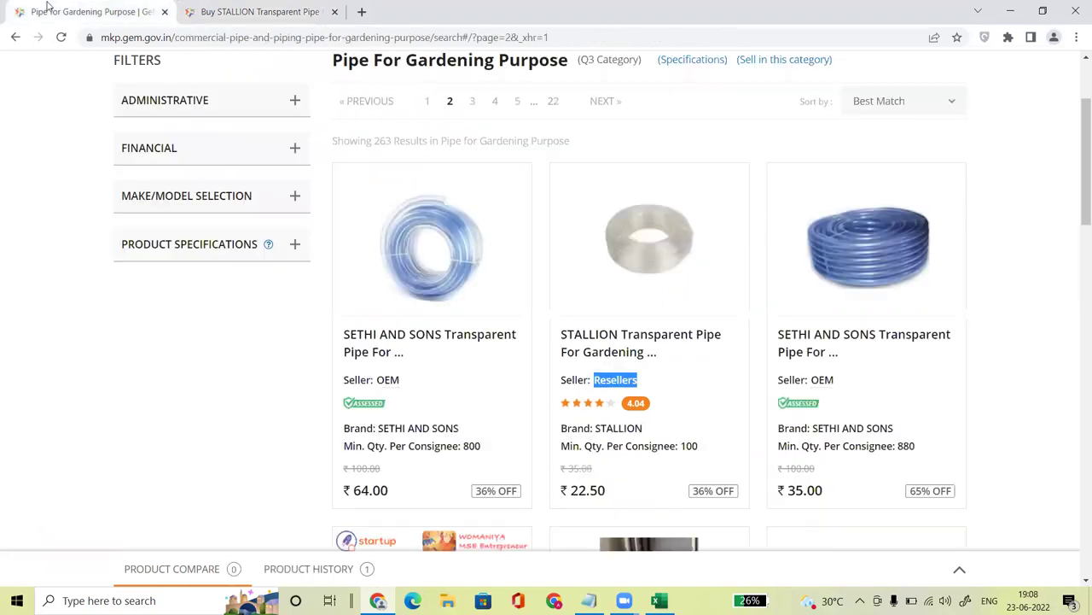
{"action": "right_click", "coordinate": [429, 254]}
{"action": "left_click", "coordinate": [466, 258]}
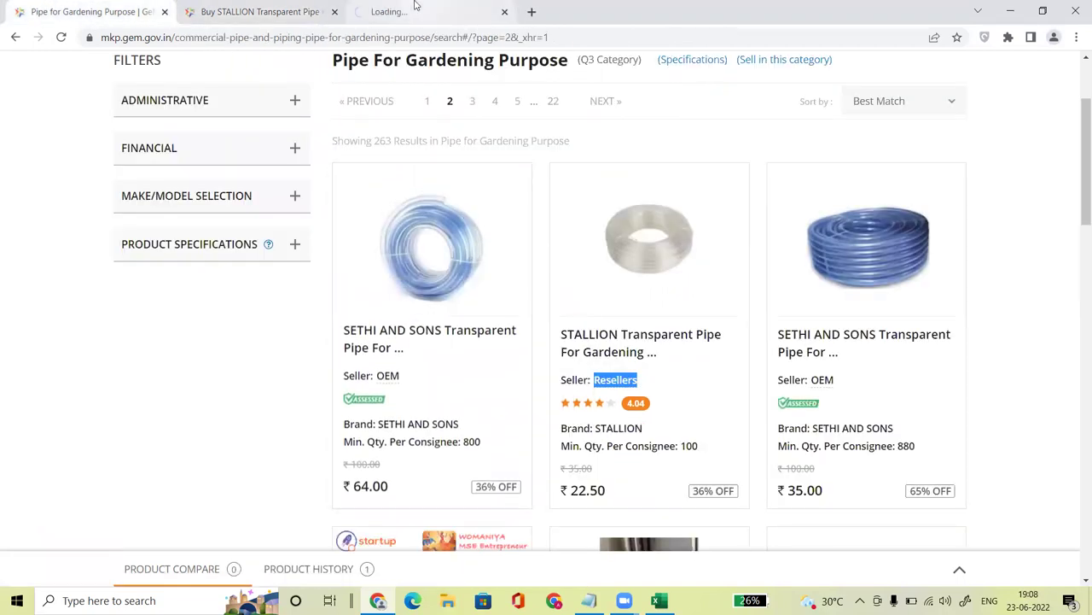
{"action": "left_click", "coordinate": [414, 5]}
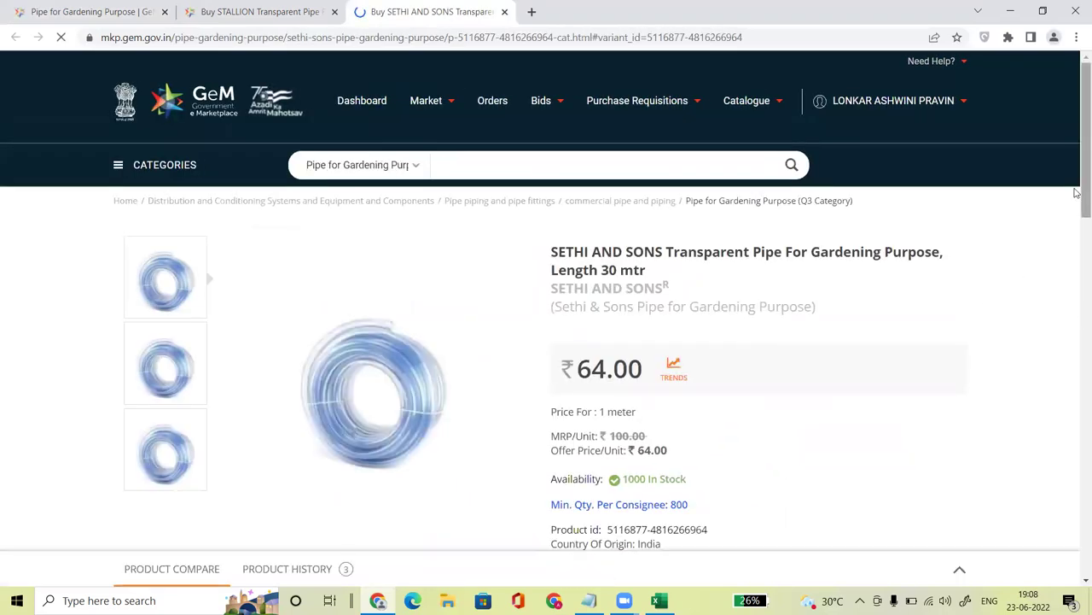
Step: Highlight the SETHI AND SONS OEM seller type and brand name, then return to the STALLION tab
{"action": "scroll", "coordinate": [1076, 192], "scroll_direction": "down", "scroll_amount": 4}
{"action": "left_click_drag", "start_coordinate": [552, 278], "coordinate": [650, 275]}
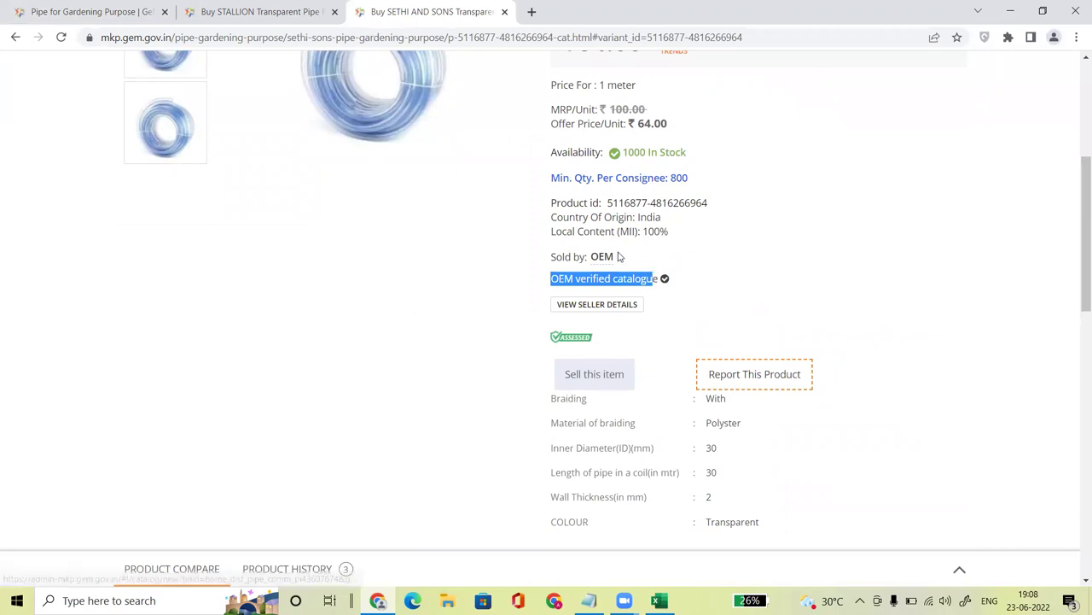
{"action": "left_click_drag", "start_coordinate": [620, 256], "coordinate": [588, 260]}
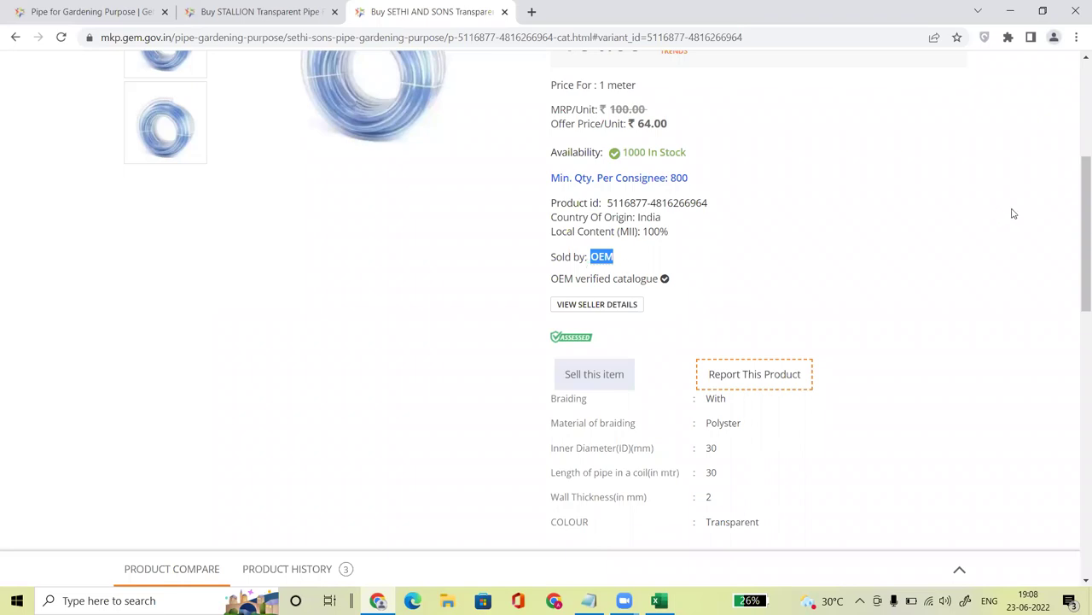
{"action": "left_click_drag", "start_coordinate": [1075, 231], "coordinate": [1041, 186]}
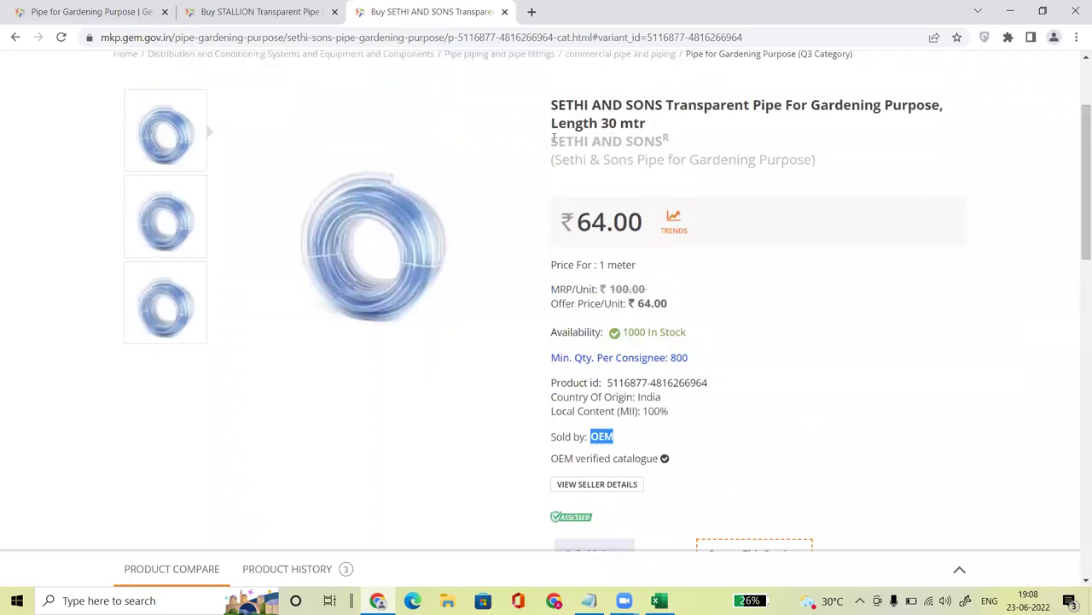
{"action": "left_click_drag", "start_coordinate": [552, 141], "coordinate": [670, 141]}
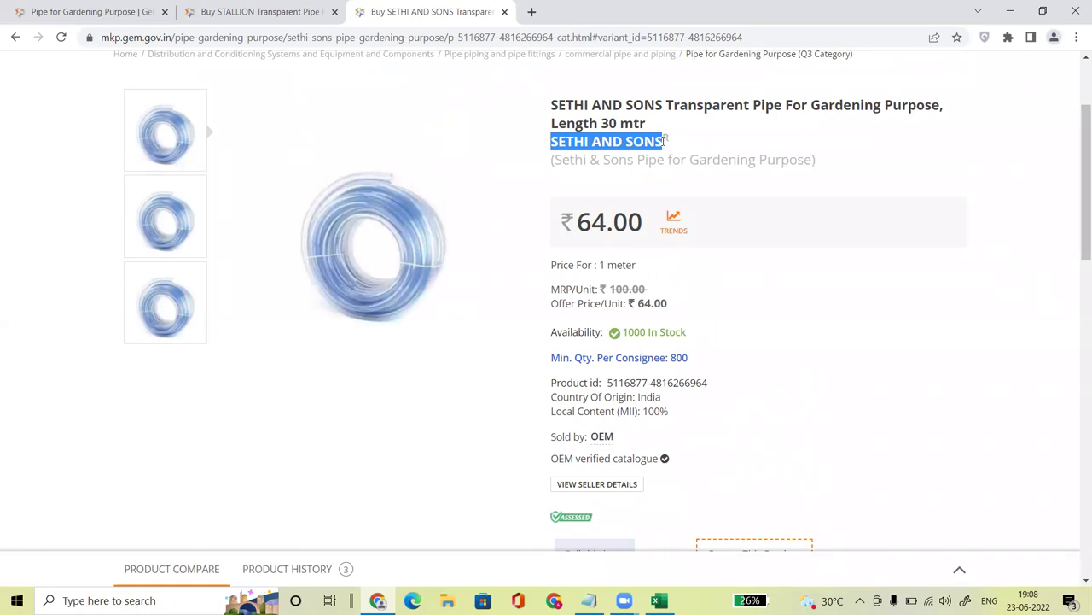
{"action": "left_click", "coordinate": [227, 8]}
Step: On the STALLION listing, highlight the reseller verification note and the STALLION brand name
{"action": "right_click", "coordinate": [1077, 196]}
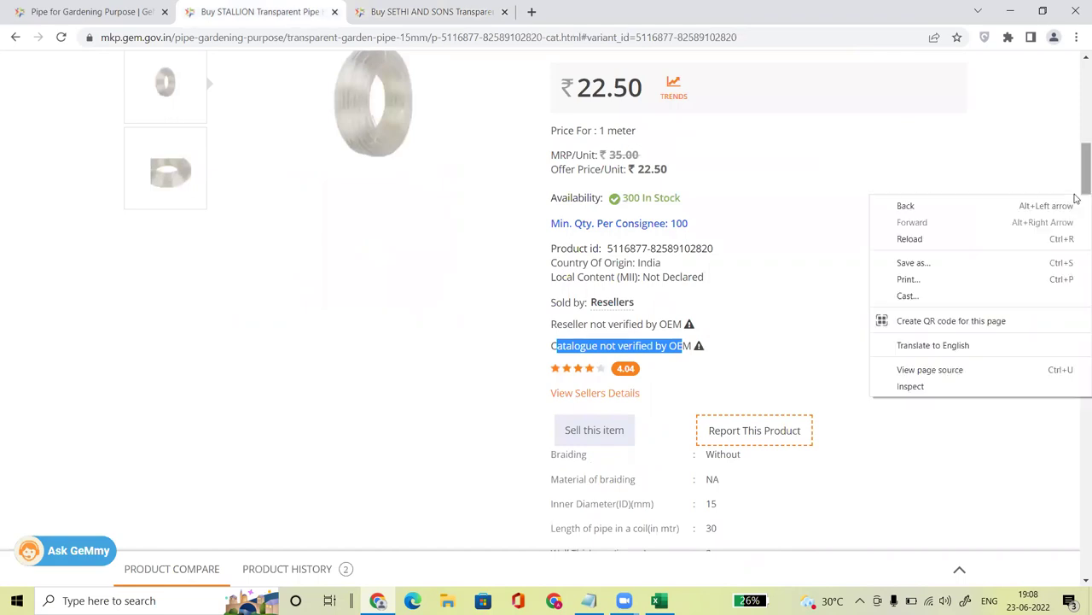
{"action": "left_click", "coordinate": [771, 256]}
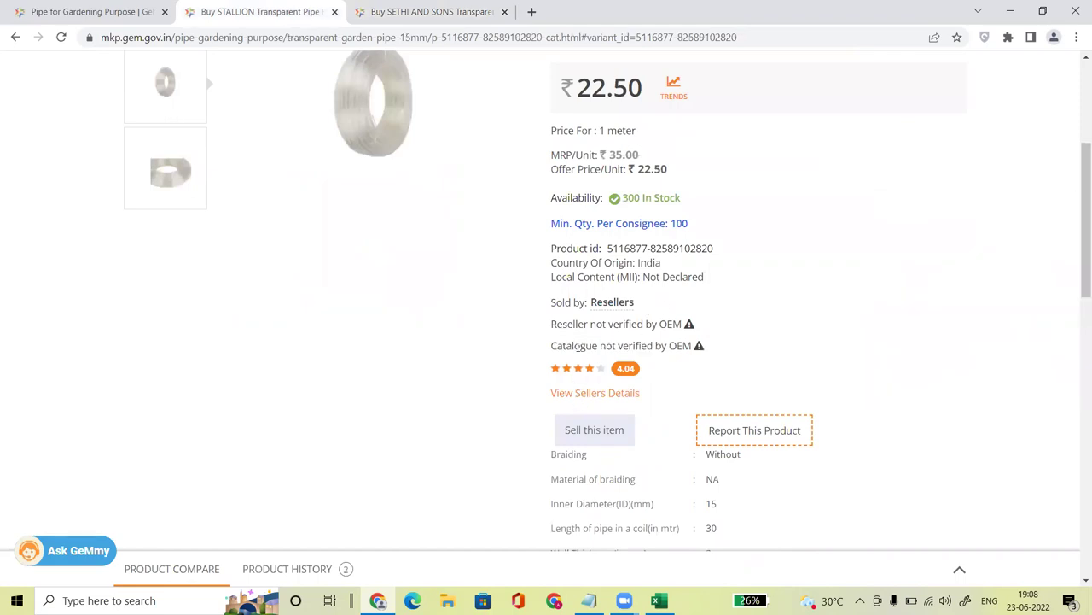
{"action": "left_click_drag", "start_coordinate": [551, 325], "coordinate": [694, 346]}
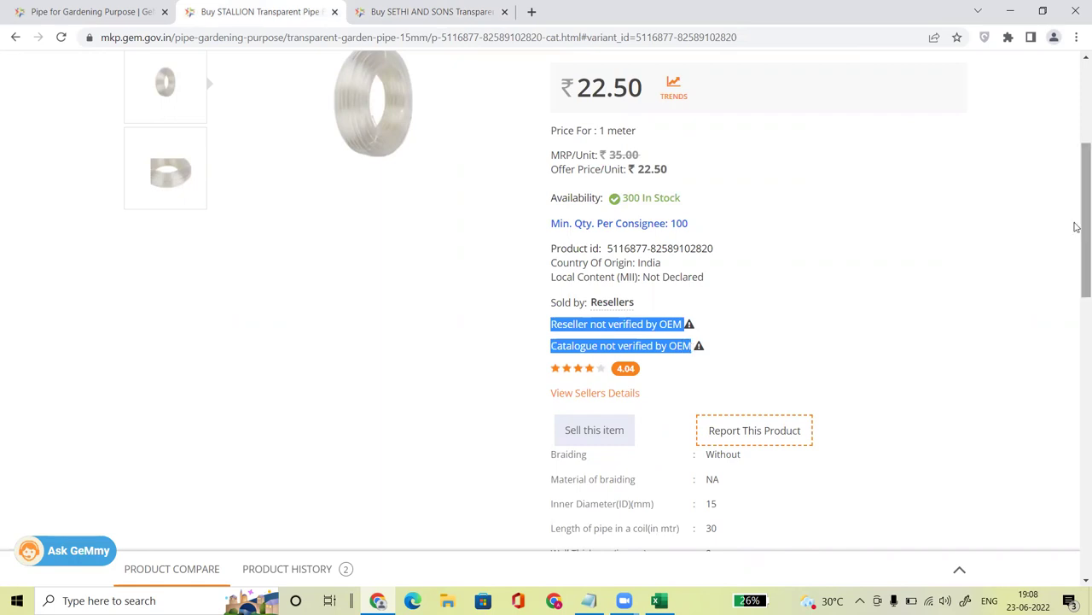
{"action": "left_click_drag", "start_coordinate": [1078, 226], "coordinate": [1080, 176]}
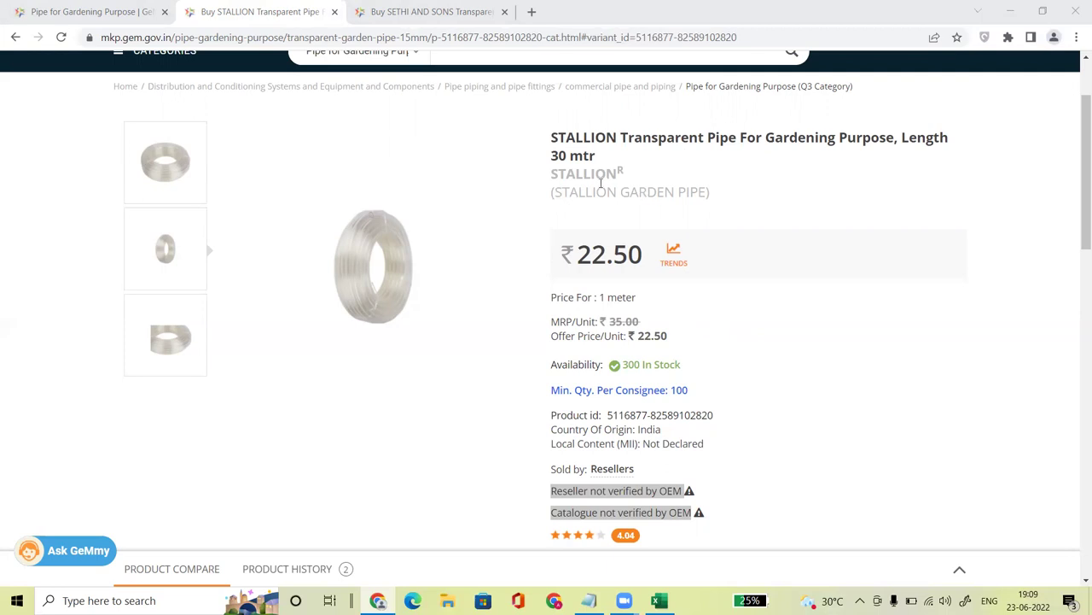
{"action": "left_click_drag", "start_coordinate": [547, 178], "coordinate": [611, 174]}
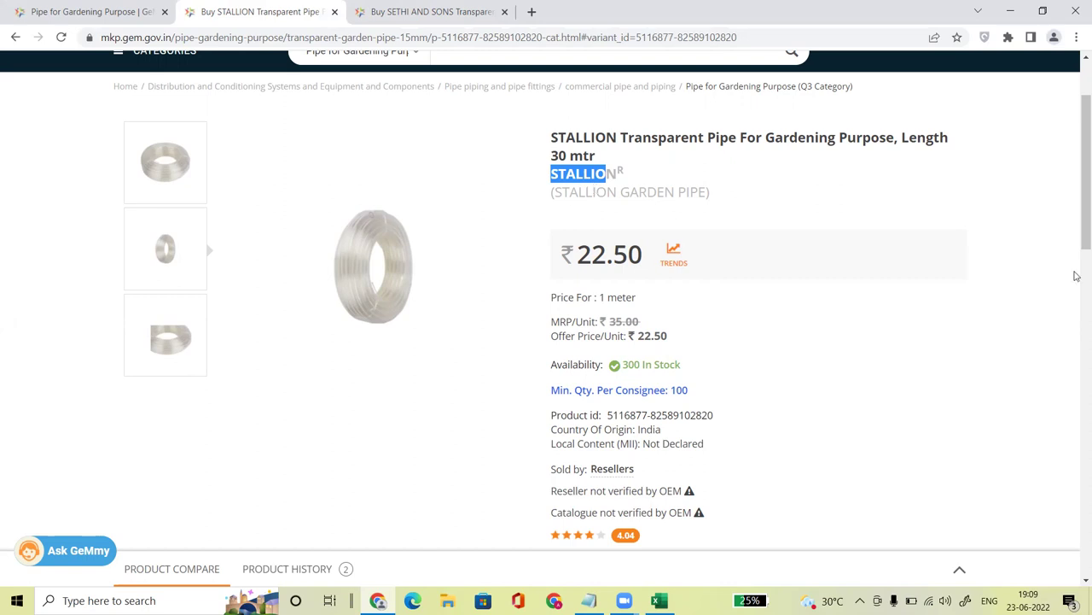
Step: Highlight both not-verified-by-OEM notes, then highlight the SETHI AND SONS brand on its page
{"action": "left_click_drag", "start_coordinate": [1075, 231], "coordinate": [1077, 237]}
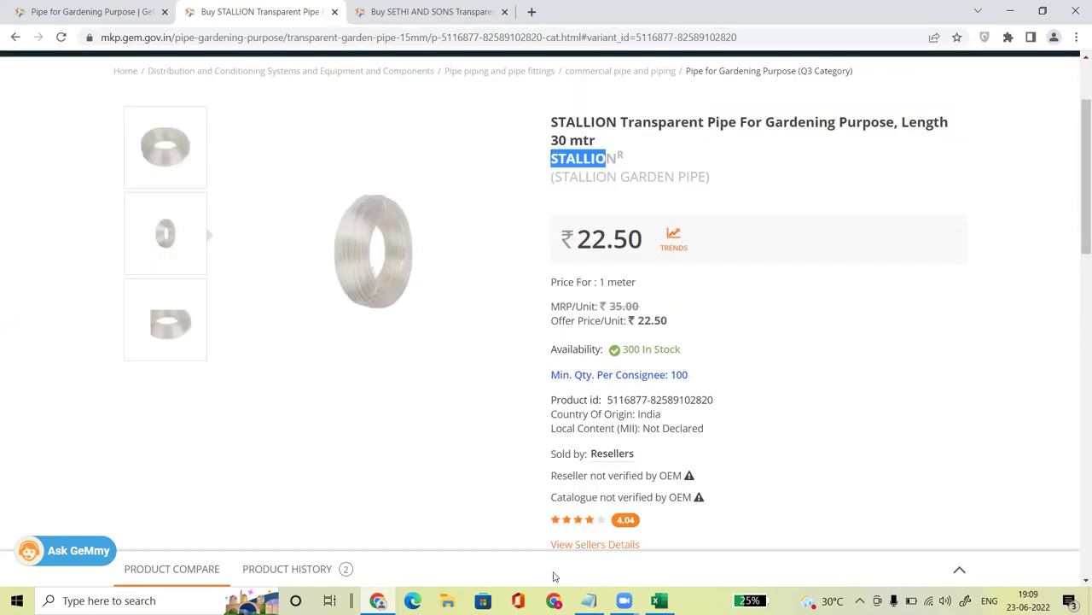
{"action": "left_click_drag", "start_coordinate": [552, 472], "coordinate": [667, 493]}
{"action": "key", "text": "ctrl+Tab"}
{"action": "left_click_drag", "start_coordinate": [551, 142], "coordinate": [662, 146]}
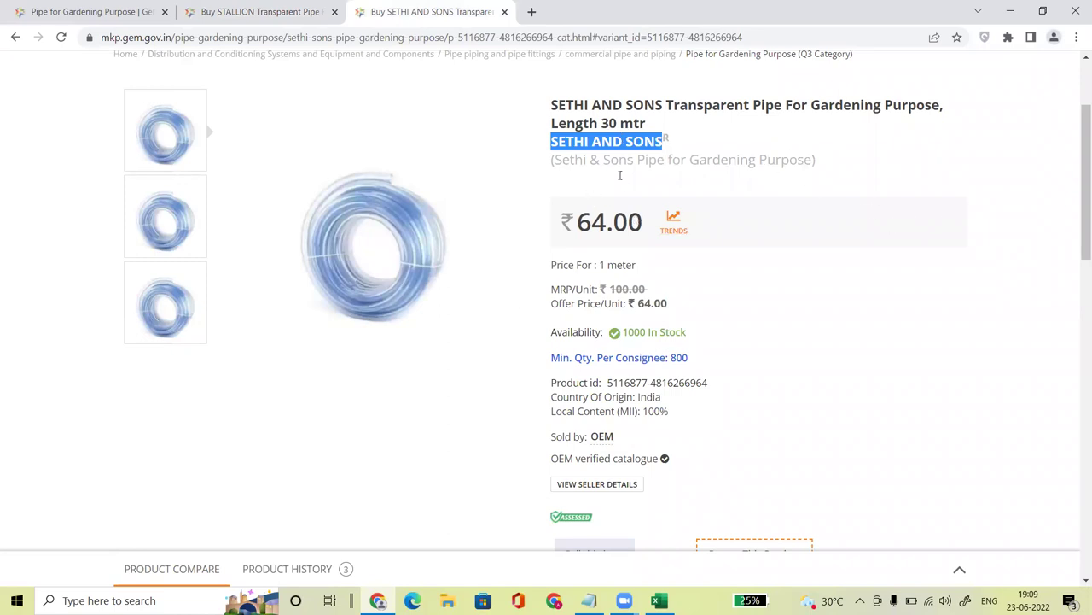
Step: Highlight SETHI AND SONS and its OEM verified catalogue note, then return to the STALLION pipe tab
{"action": "left_click", "coordinate": [577, 148]}
{"action": "left_click_drag", "start_coordinate": [550, 142], "coordinate": [663, 144]}
{"action": "left_click_drag", "start_coordinate": [548, 461], "coordinate": [658, 468]}
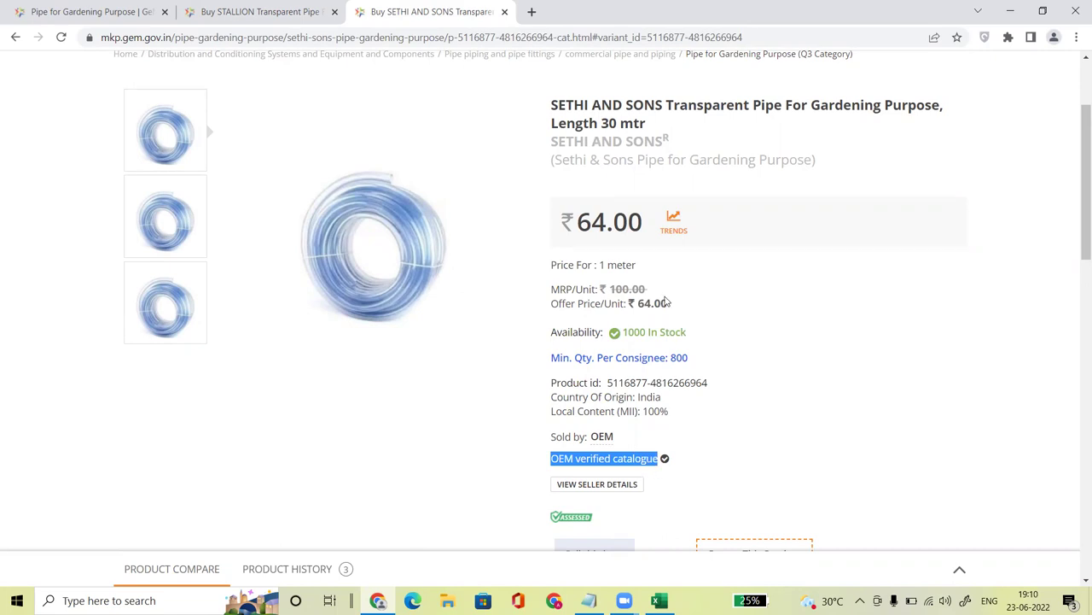
{"action": "left_click", "coordinate": [275, 12]}
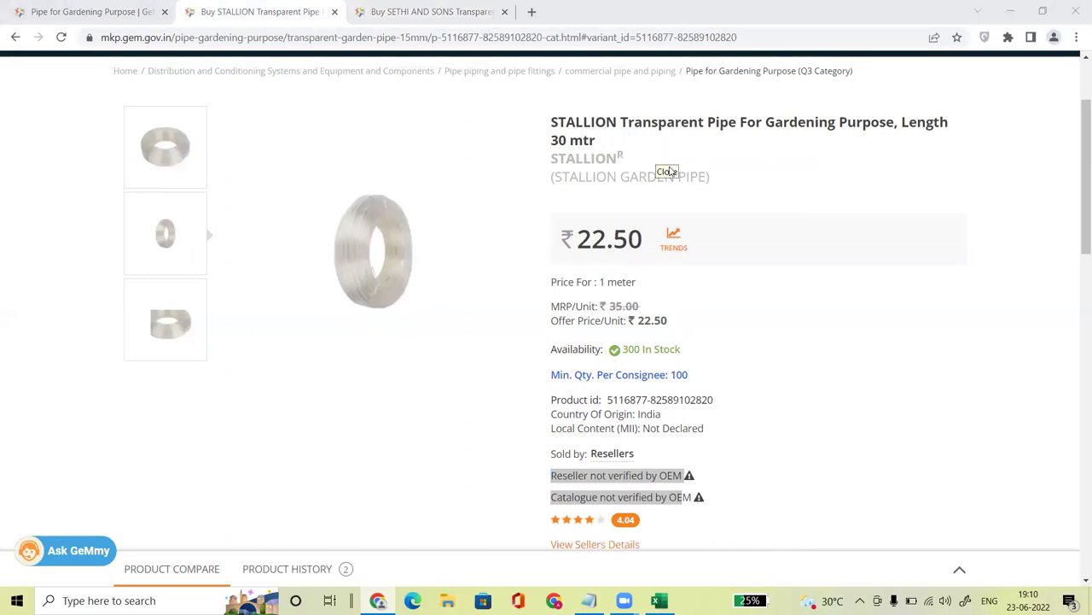
Step: Scroll the STALLION transparent pipe page and choose 'Sell this item' to begin a reseller offering
{"action": "left_click", "coordinate": [1043, 175]}
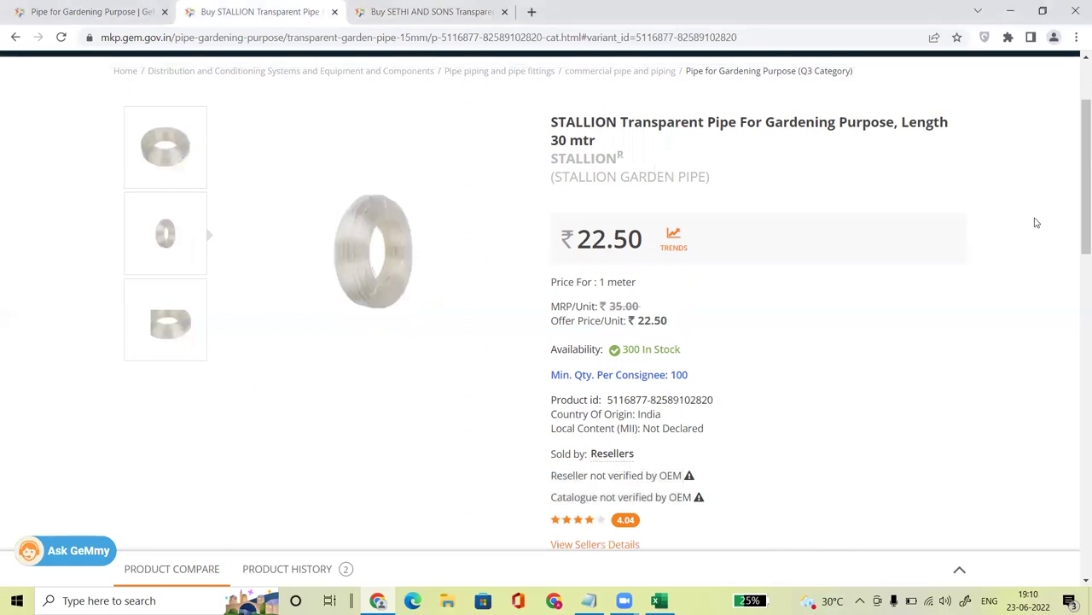
{"action": "scroll", "coordinate": [1075, 217], "scroll_direction": "down", "scroll_amount": 2}
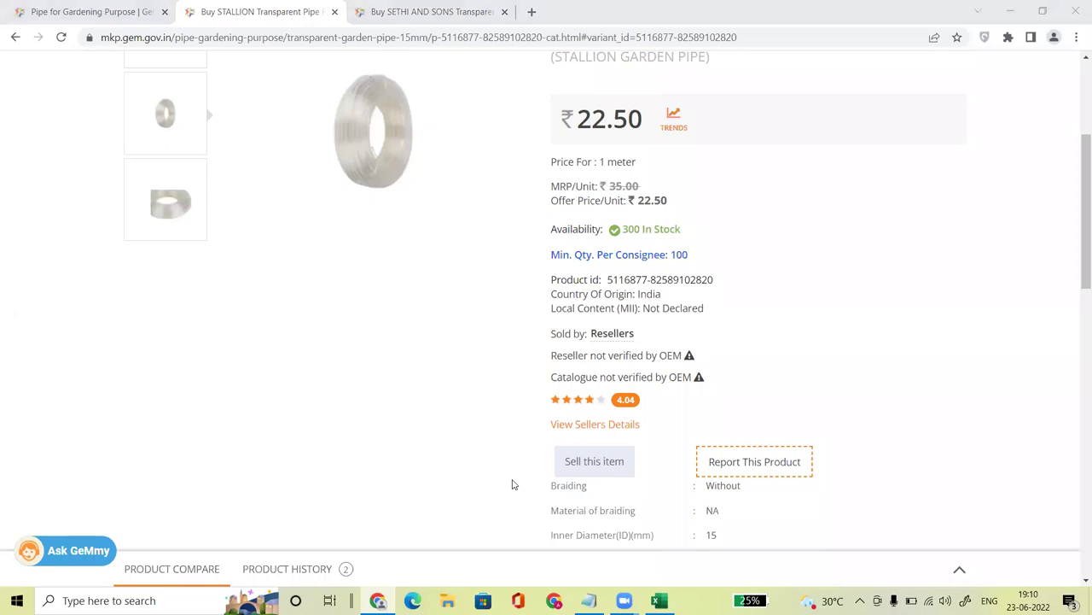
{"action": "left_click_drag", "start_coordinate": [1077, 239], "coordinate": [1077, 201]}
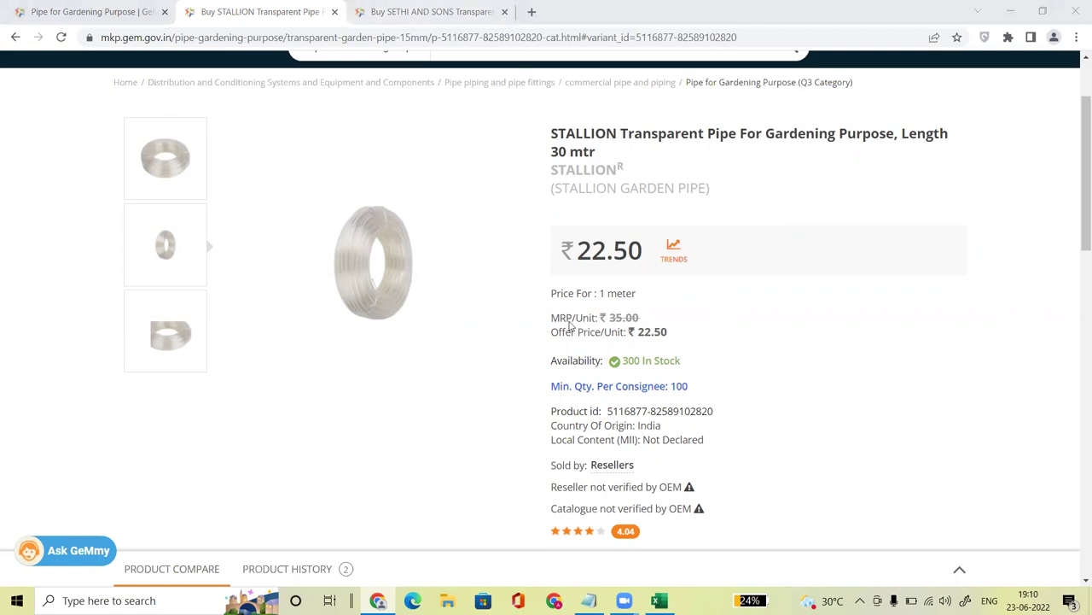
{"action": "left_click_drag", "start_coordinate": [1084, 162], "coordinate": [1076, 222]}
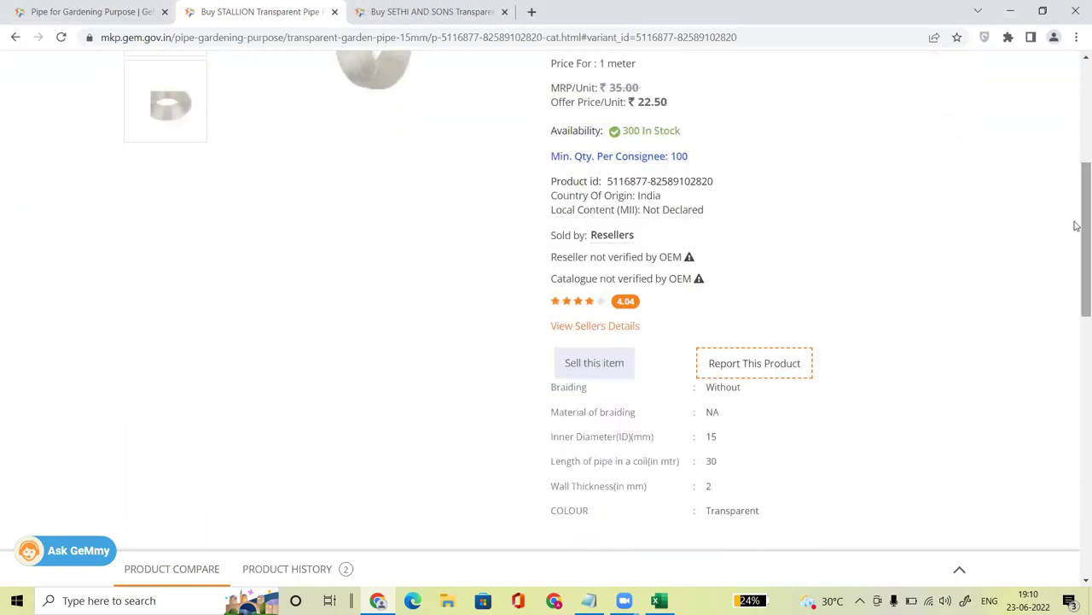
{"action": "left_click", "coordinate": [602, 366]}
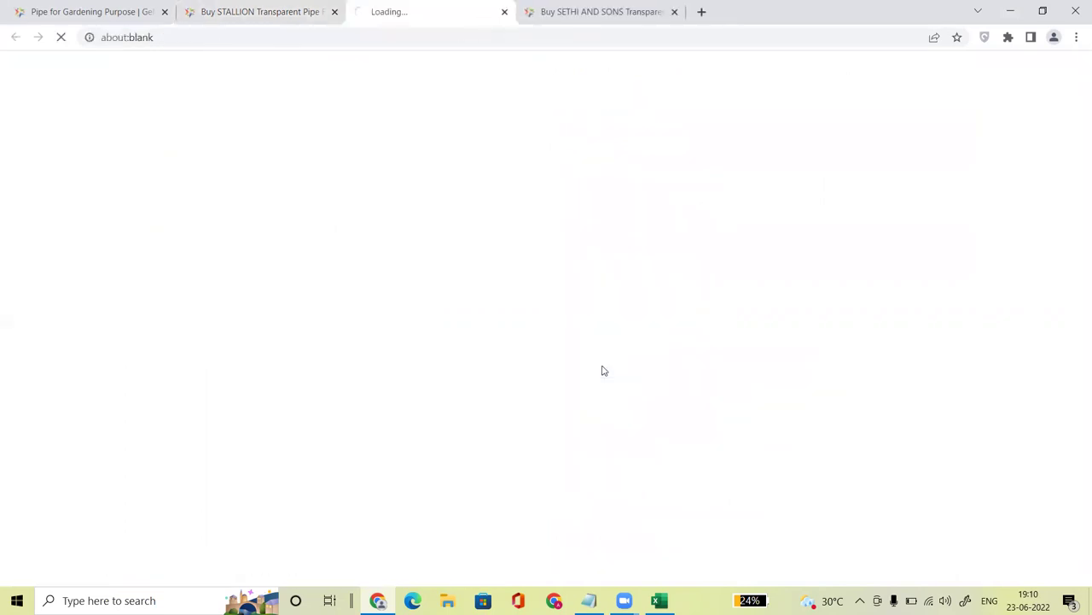
Step: Reload the failed page and confirm pairing with the existing TRANSPARENT GARDEN PIPE 15MM catalogue
{"action": "left_click", "coordinate": [458, 38]}
{"action": "key", "text": "Return"}
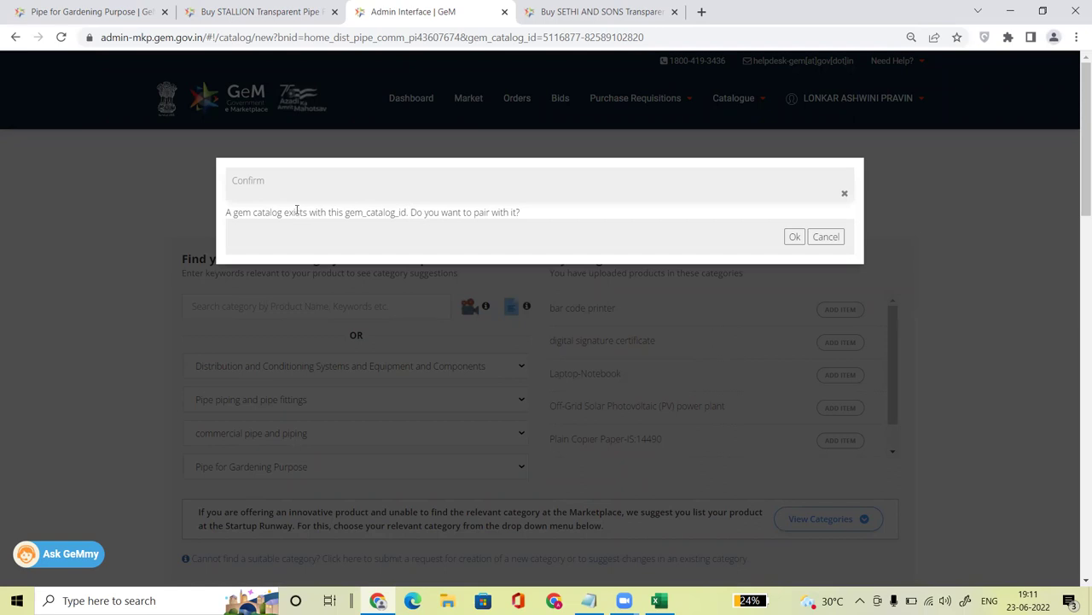
{"action": "left_click_drag", "start_coordinate": [416, 213], "coordinate": [522, 213]}
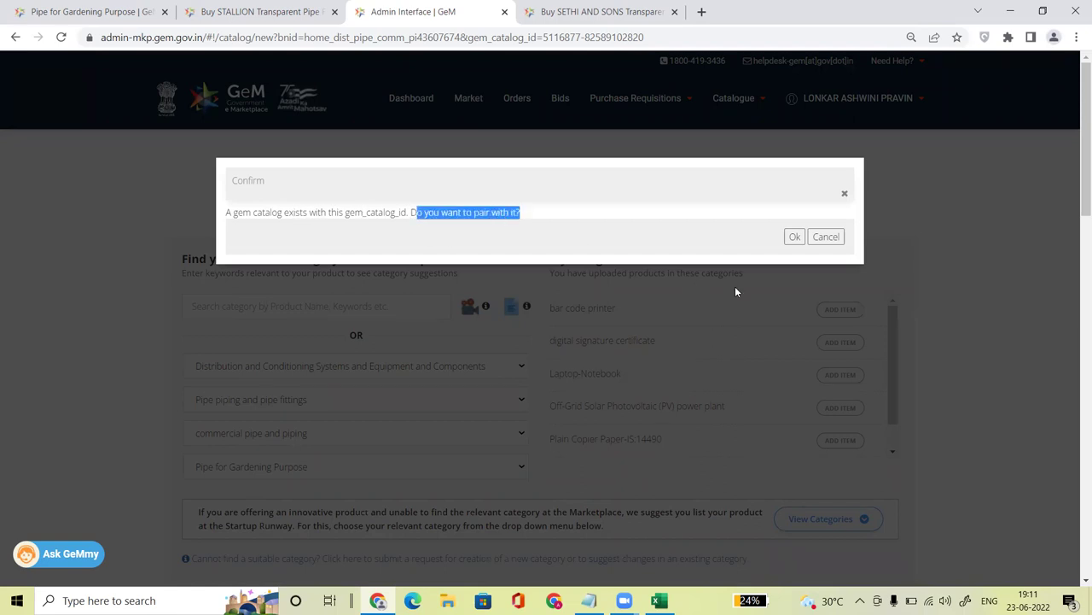
{"action": "left_click", "coordinate": [795, 238]}
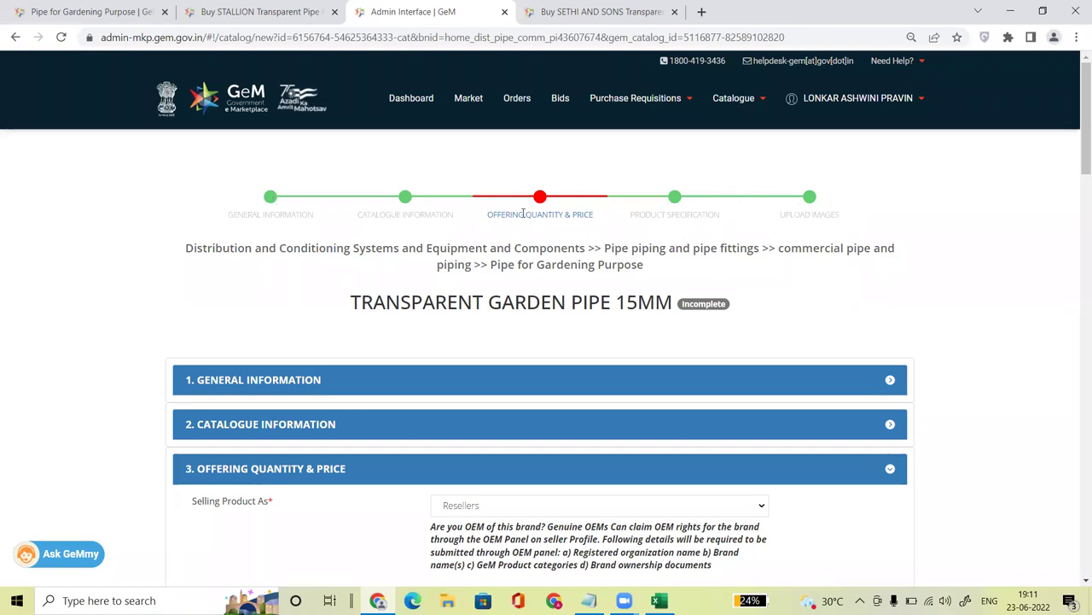
Step: Keep Resellers as the selling type on the Offering Quantity & Price form
{"action": "left_click_drag", "start_coordinate": [489, 217], "coordinate": [596, 218]}
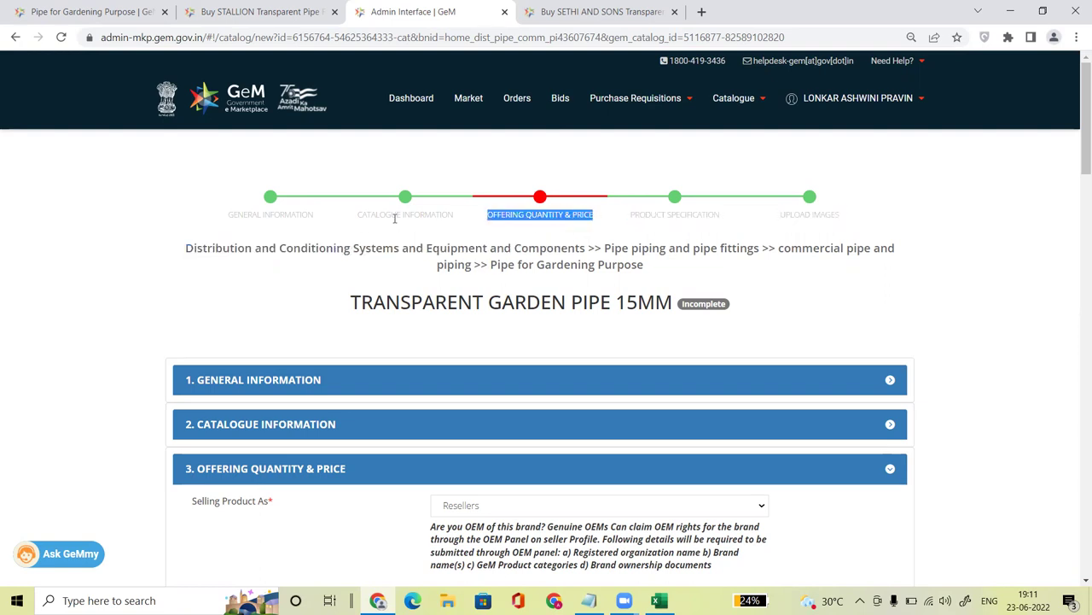
{"action": "left_click_drag", "start_coordinate": [1077, 173], "coordinate": [1076, 221]}
{"action": "left_click", "coordinate": [511, 201]}
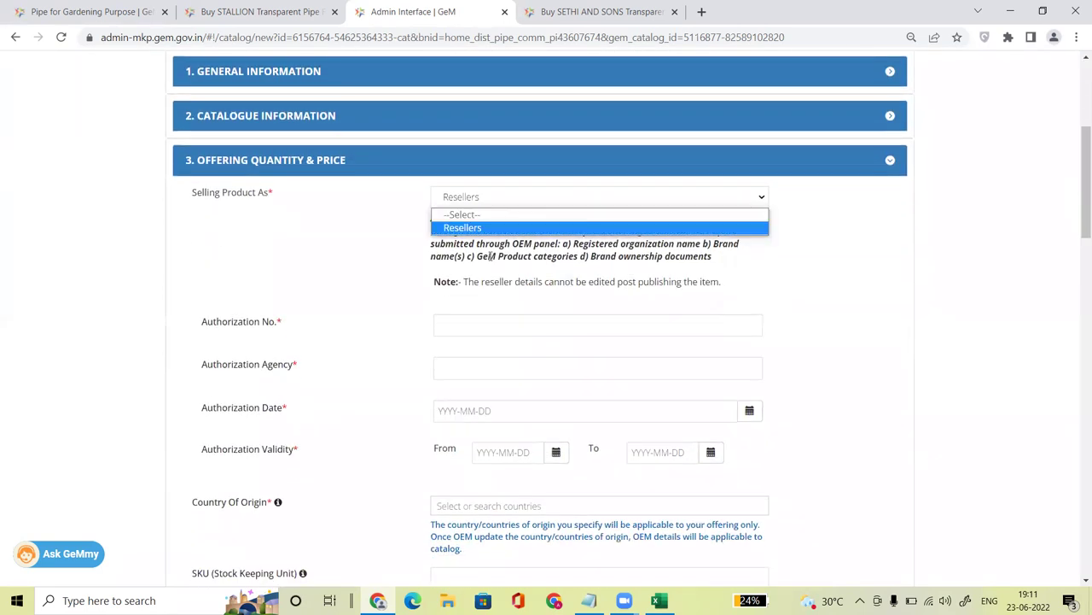
{"action": "left_click", "coordinate": [483, 229]}
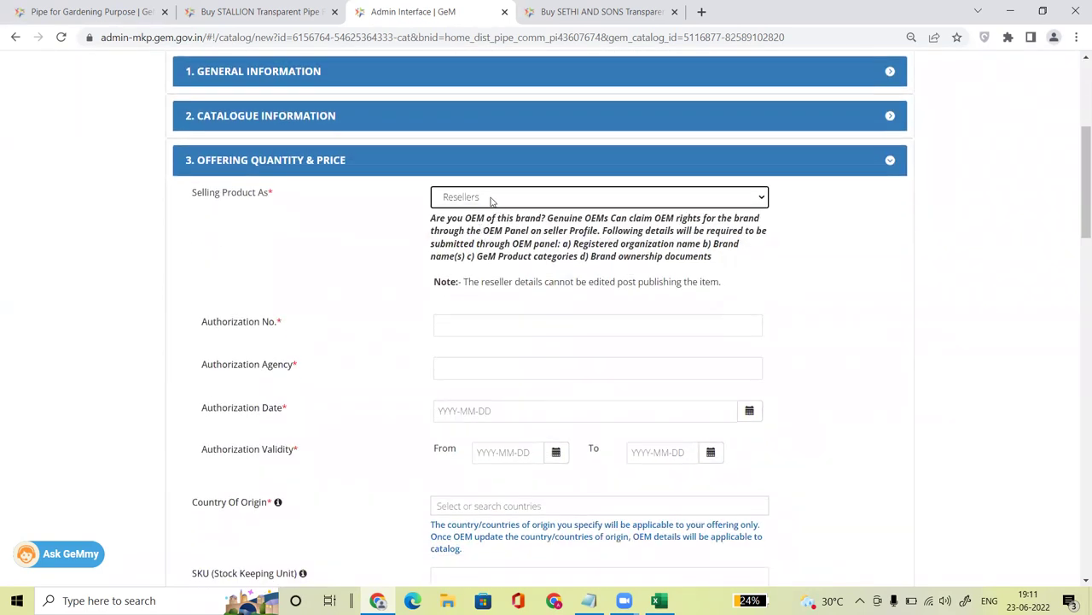
Step: Recheck the STALLION not-verified-by-OEM notes, then enter the authorization number and agency NA
{"action": "left_click", "coordinate": [483, 327]}
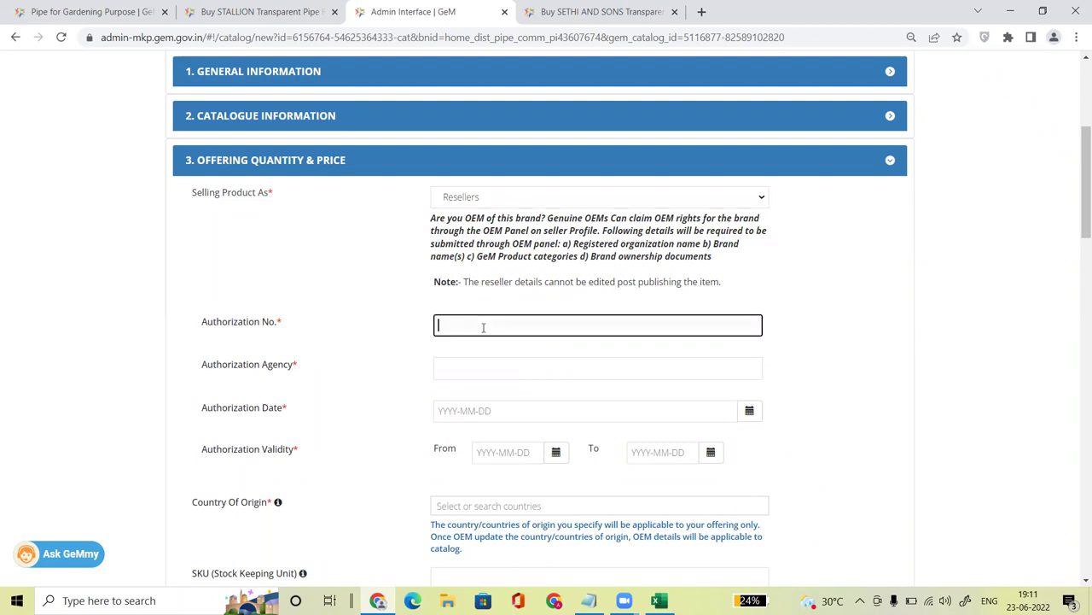
{"action": "left_click", "coordinate": [284, 12]}
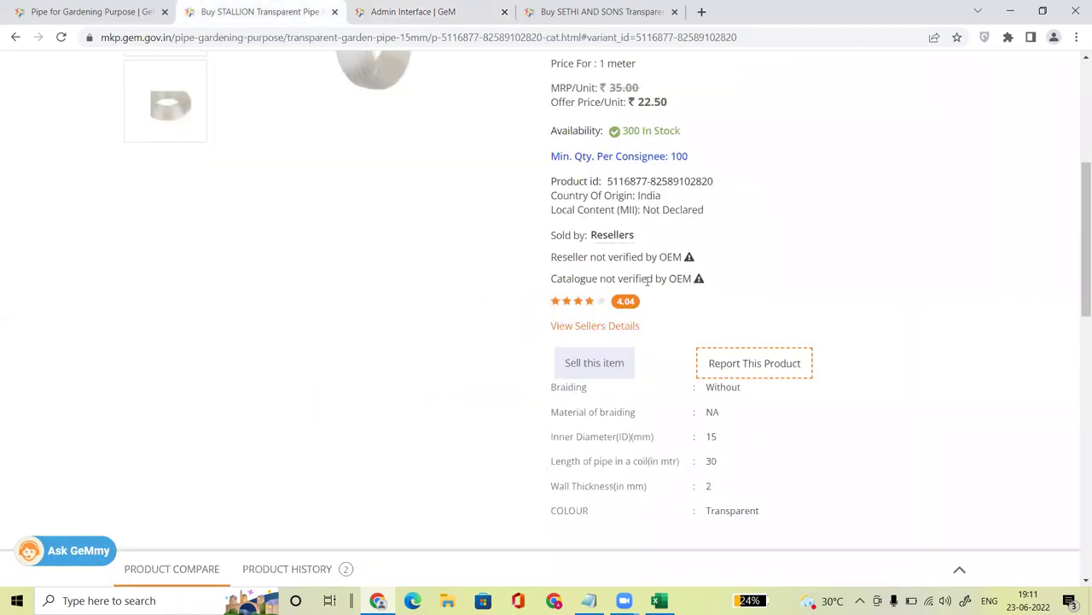
{"action": "left_click_drag", "start_coordinate": [552, 254], "coordinate": [700, 282]}
{"action": "left_click", "coordinate": [435, 11]}
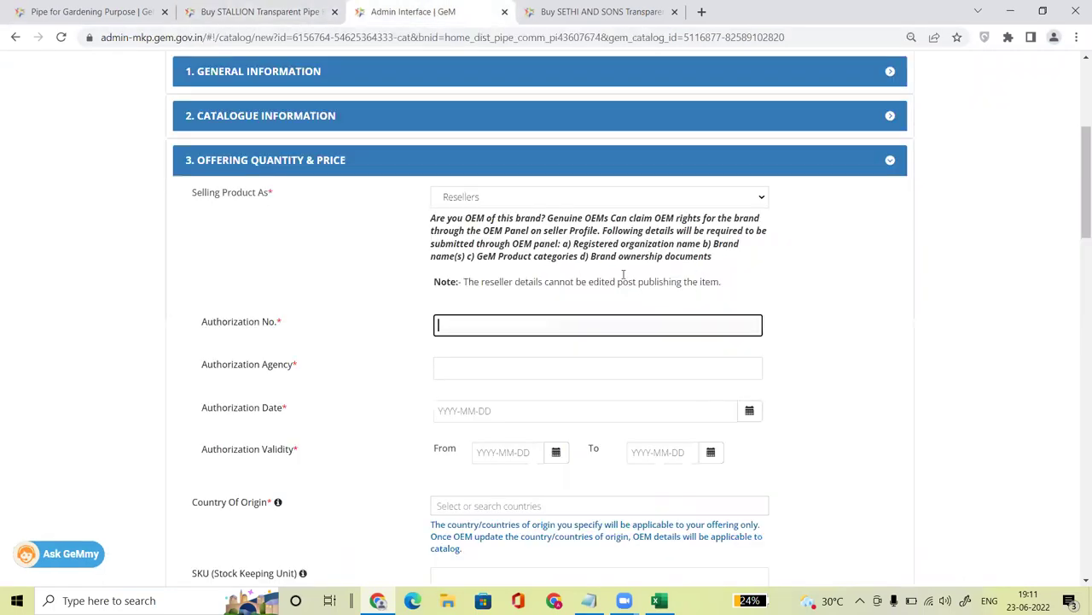
{"action": "left_click", "coordinate": [273, 12]}
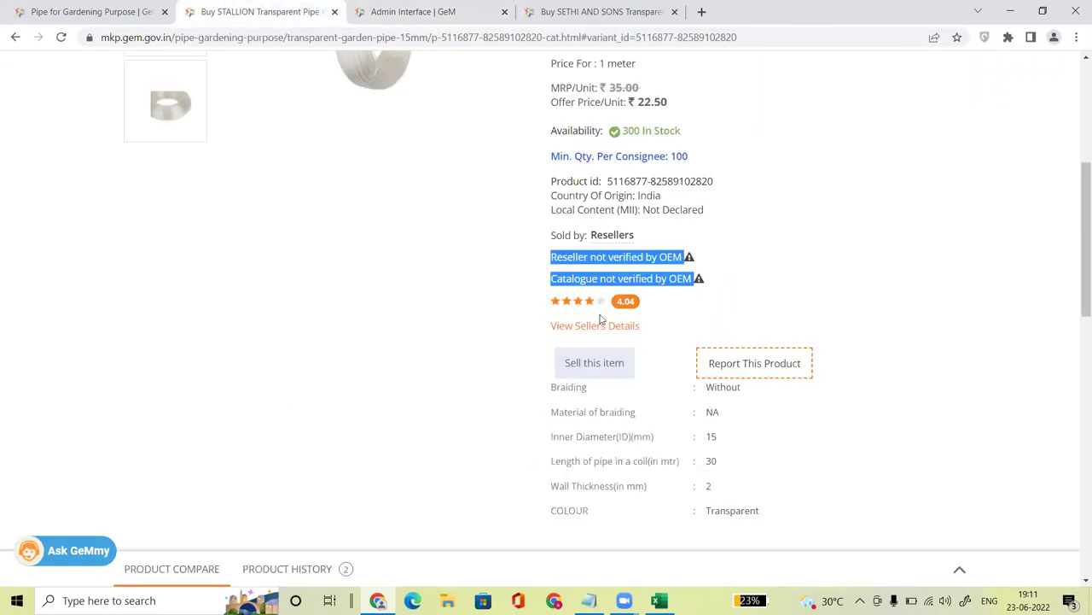
{"action": "left_click", "coordinate": [435, 12]}
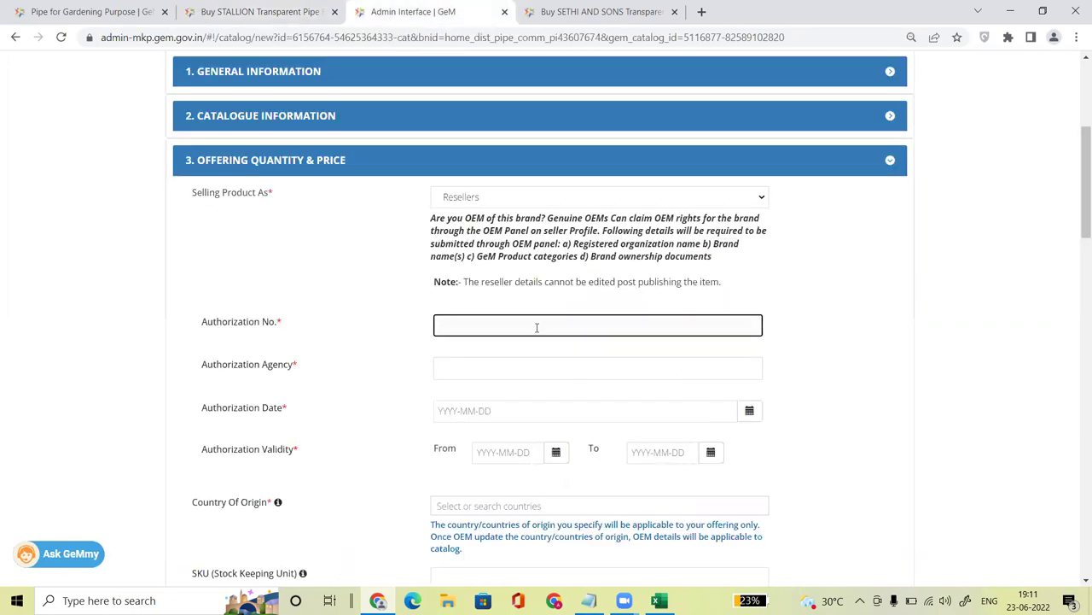
{"action": "left_click", "coordinate": [481, 360]}
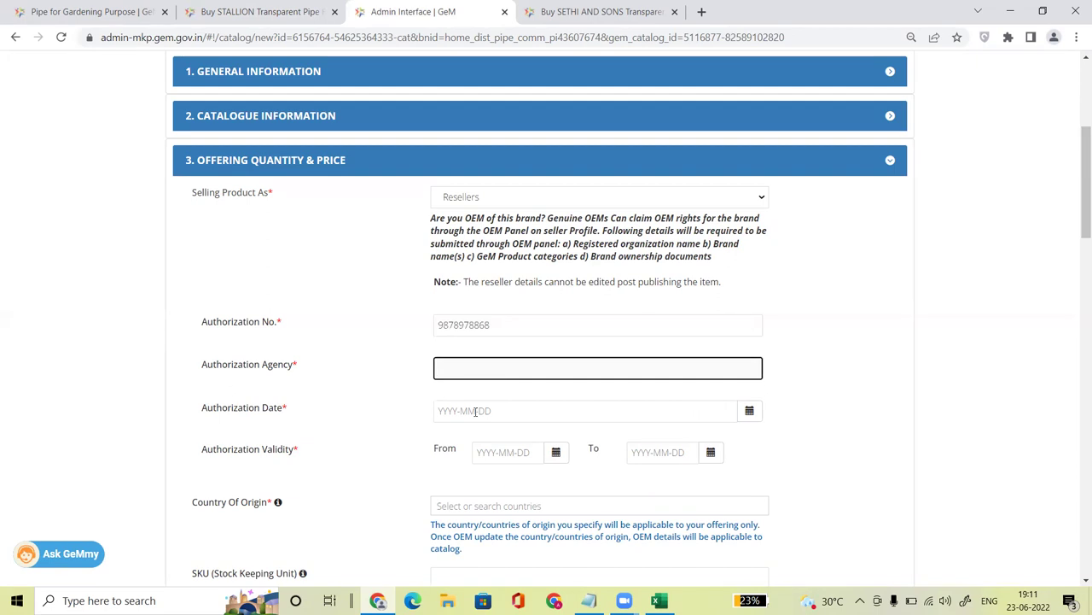
{"action": "type", "text": "NA"}
Step: Set authorization date 2022-06-01 and validity from 2022-06-01 to 2022-12-31
{"action": "left_click", "coordinate": [749, 411]}
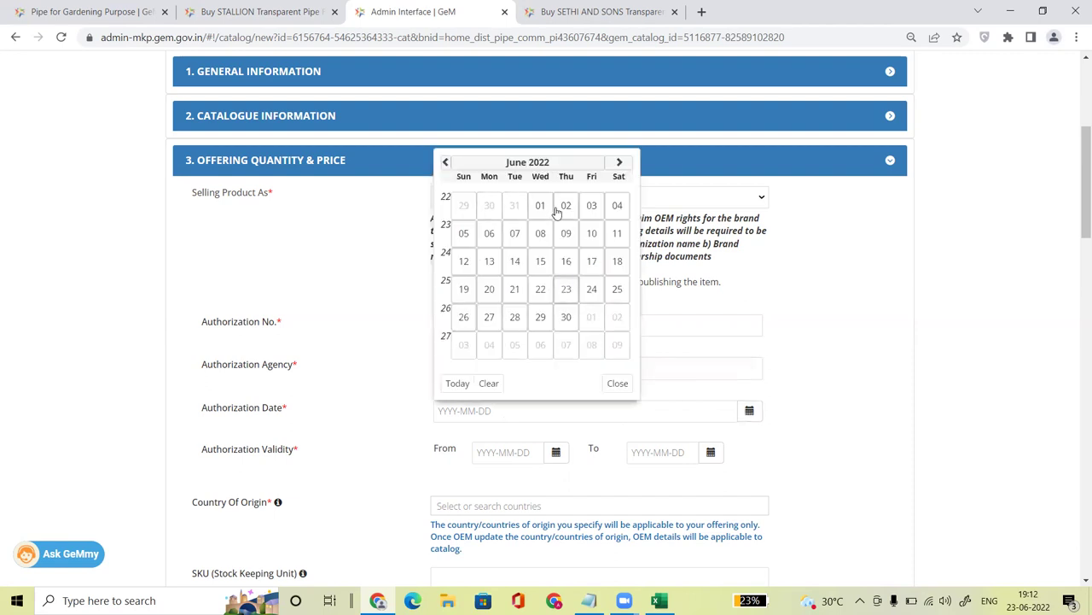
{"action": "left_click", "coordinate": [543, 208]}
{"action": "left_click", "coordinate": [556, 452]}
{"action": "left_click", "coordinate": [574, 253]}
{"action": "left_click", "coordinate": [711, 452]}
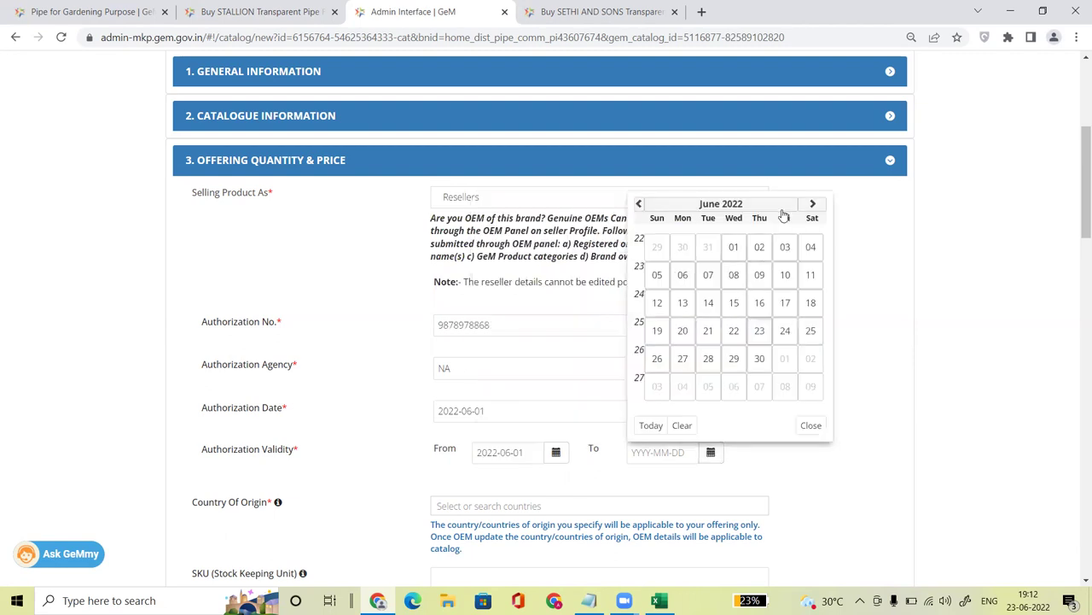
{"action": "left_click", "coordinate": [812, 204]}
{"action": "left_click", "coordinate": [813, 204]}
{"action": "left_click", "coordinate": [813, 204]}
{"action": "left_click", "coordinate": [814, 204]}
{"action": "left_click", "coordinate": [812, 204]}
{"action": "left_click", "coordinate": [812, 203]}
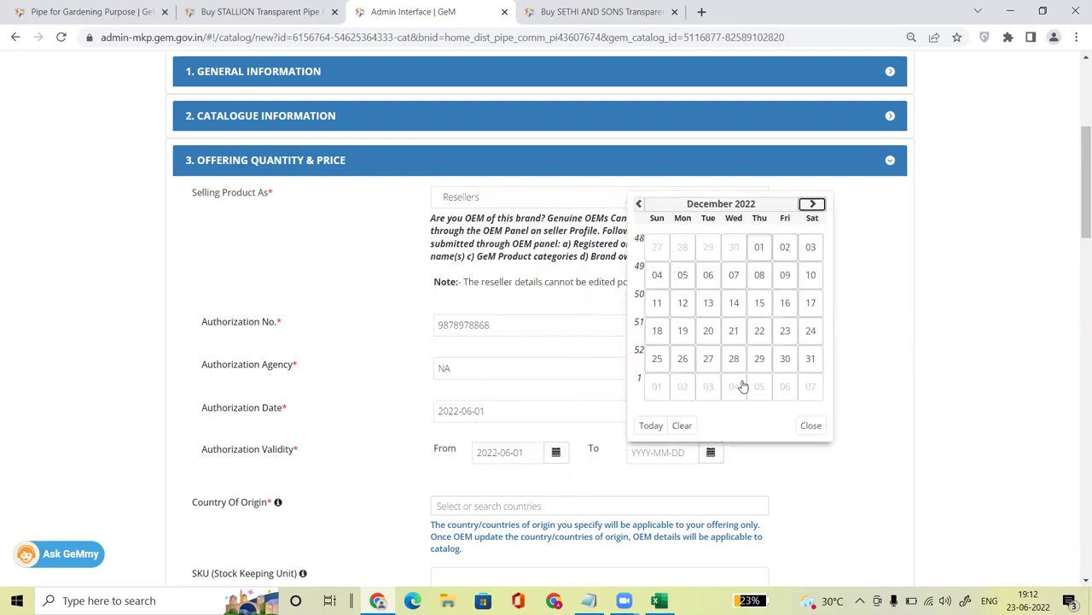
{"action": "left_click", "coordinate": [811, 362]}
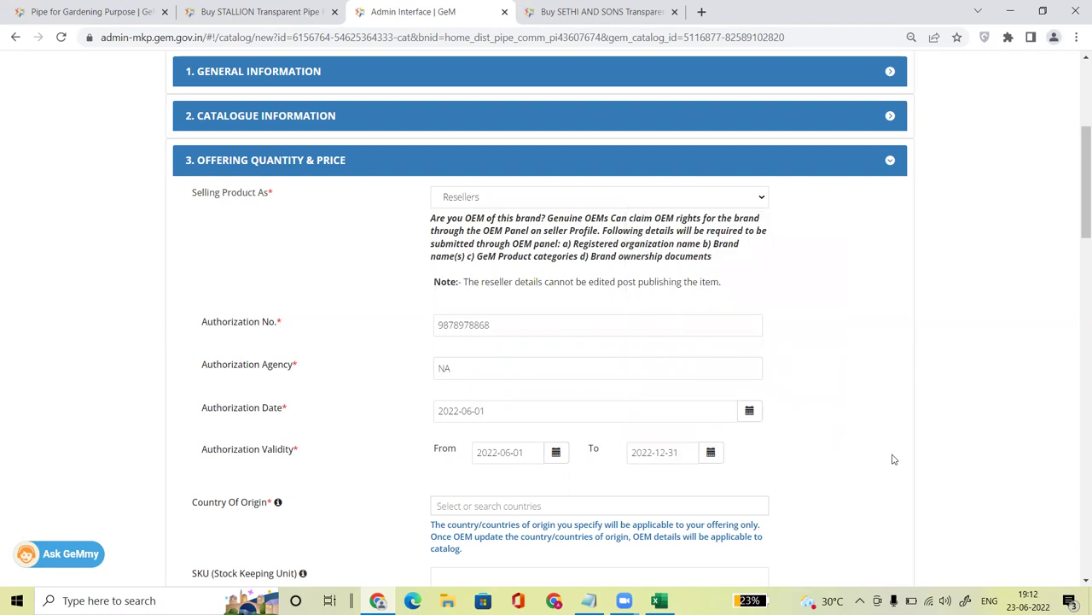
{"action": "left_click_drag", "start_coordinate": [1078, 224], "coordinate": [1077, 277]}
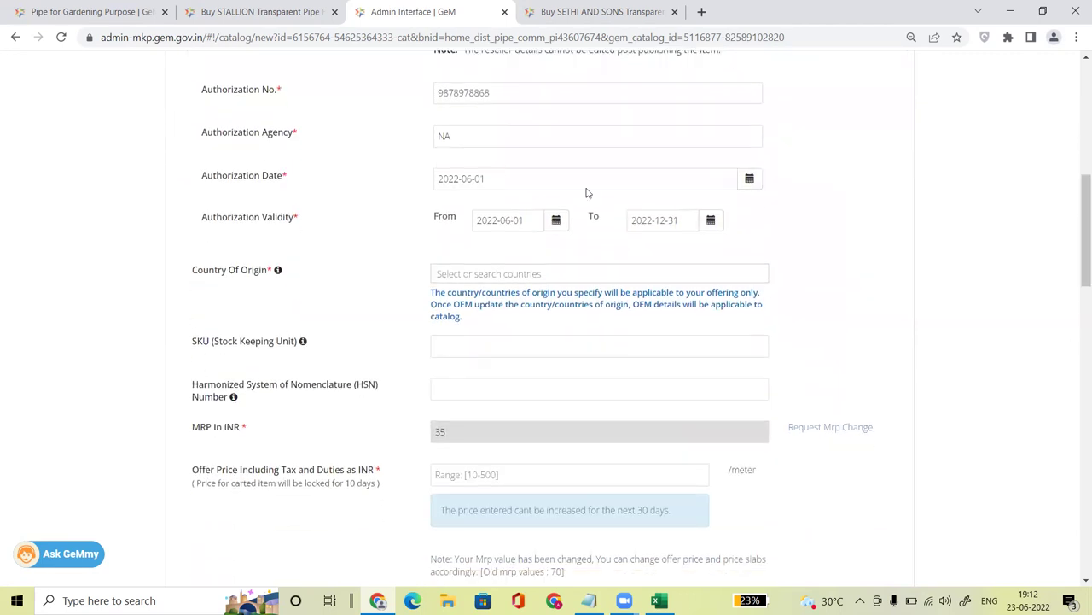
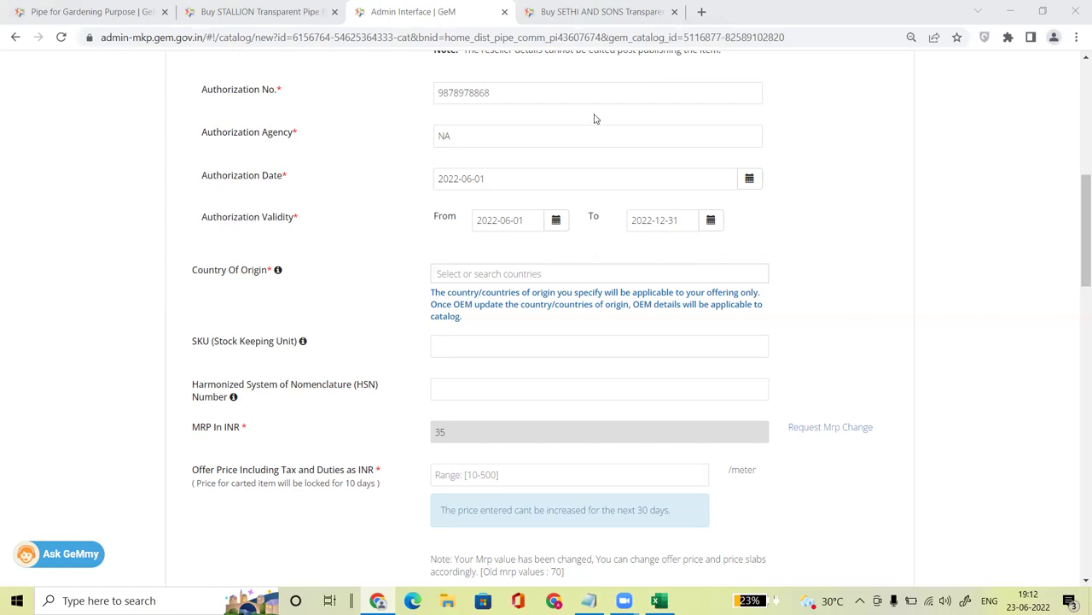
Step: Choose India as the offering's country of origin
{"action": "left_click", "coordinate": [555, 274]}
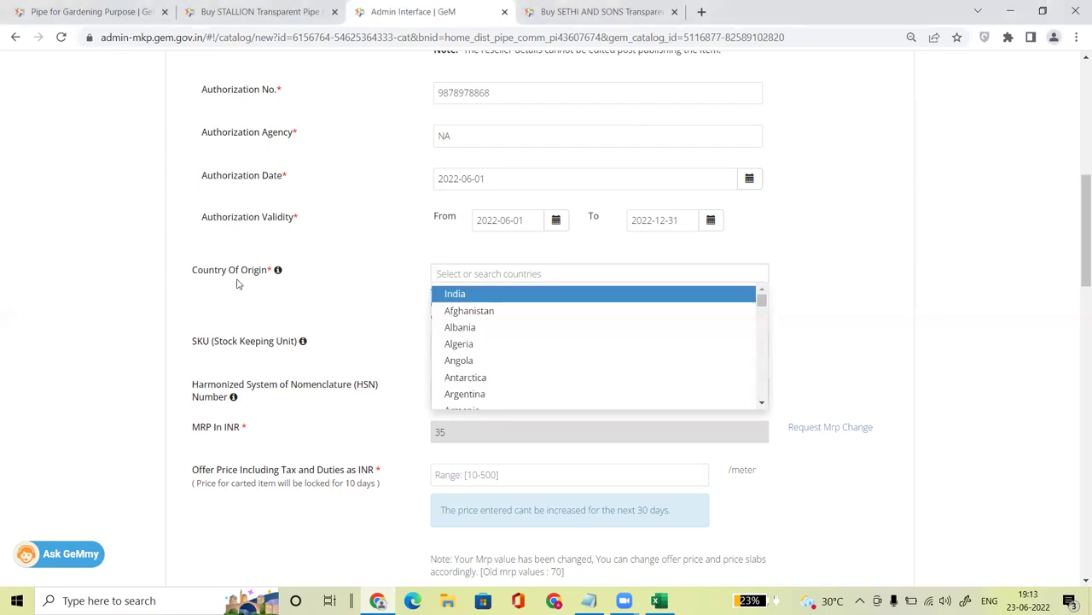
{"action": "left_click", "coordinate": [475, 303]}
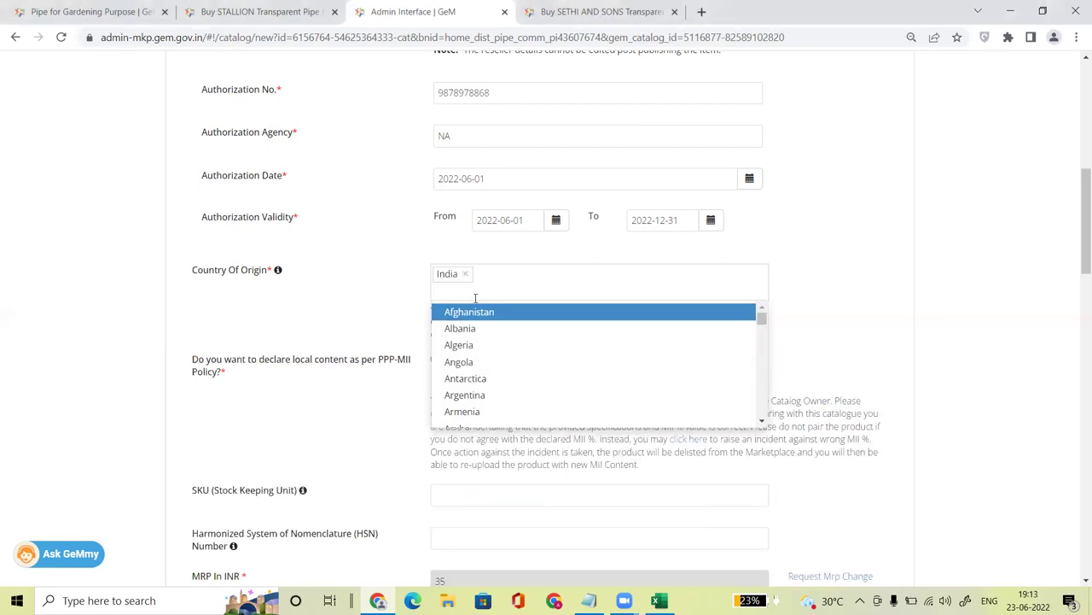
{"action": "left_click", "coordinate": [361, 301]}
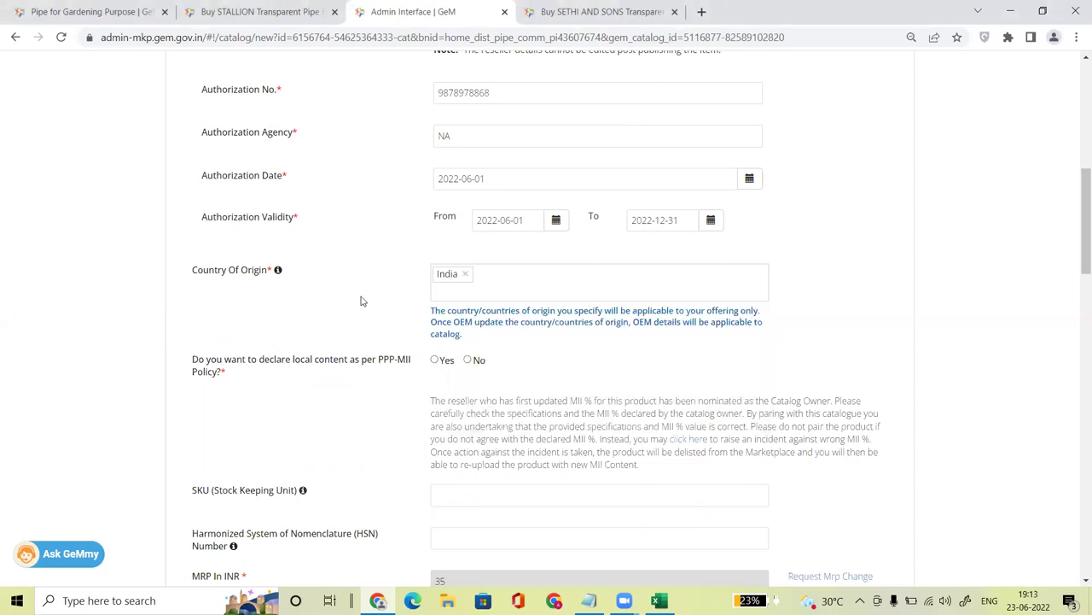
Step: Declare 95% local content under PPP-MII and glance at the competing STALLION listing
{"action": "left_click_drag", "start_coordinate": [191, 365], "coordinate": [376, 363]}
{"action": "left_click", "coordinate": [435, 360]}
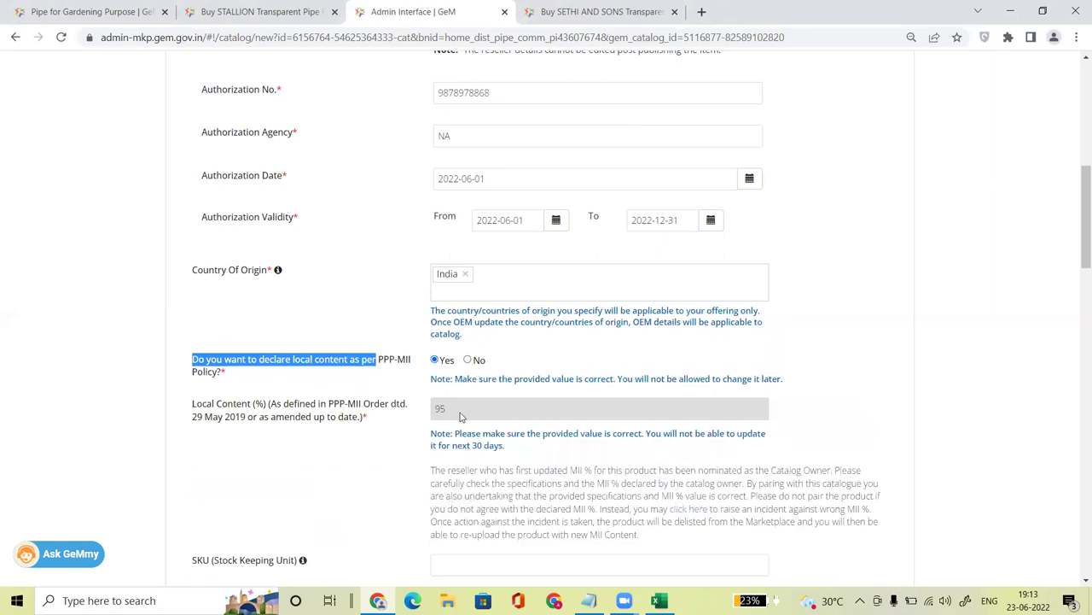
{"action": "left_click", "coordinate": [262, 15]}
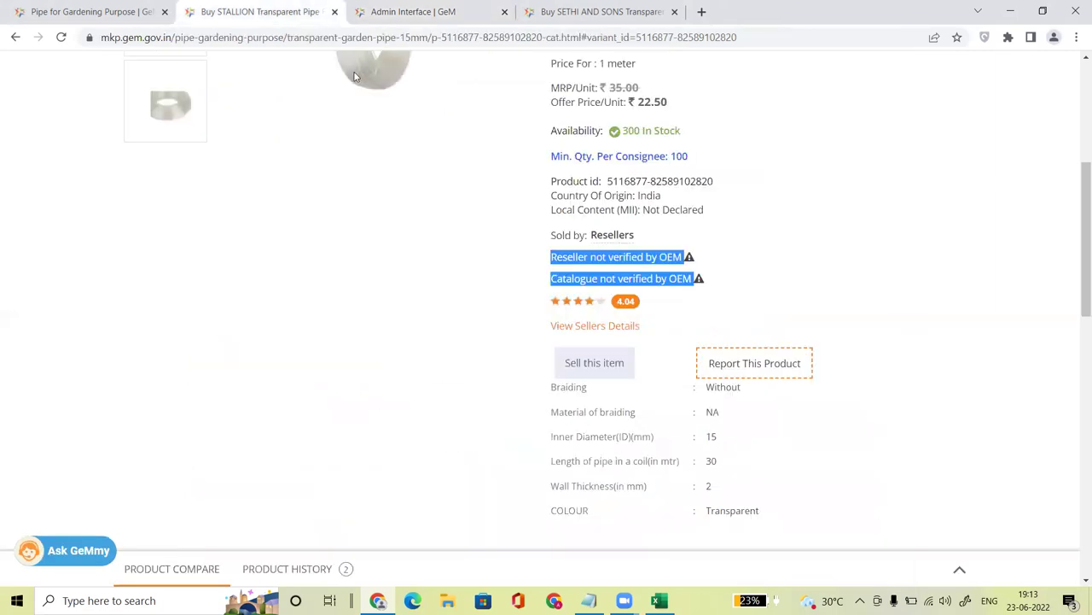
{"action": "left_click", "coordinate": [405, 7]}
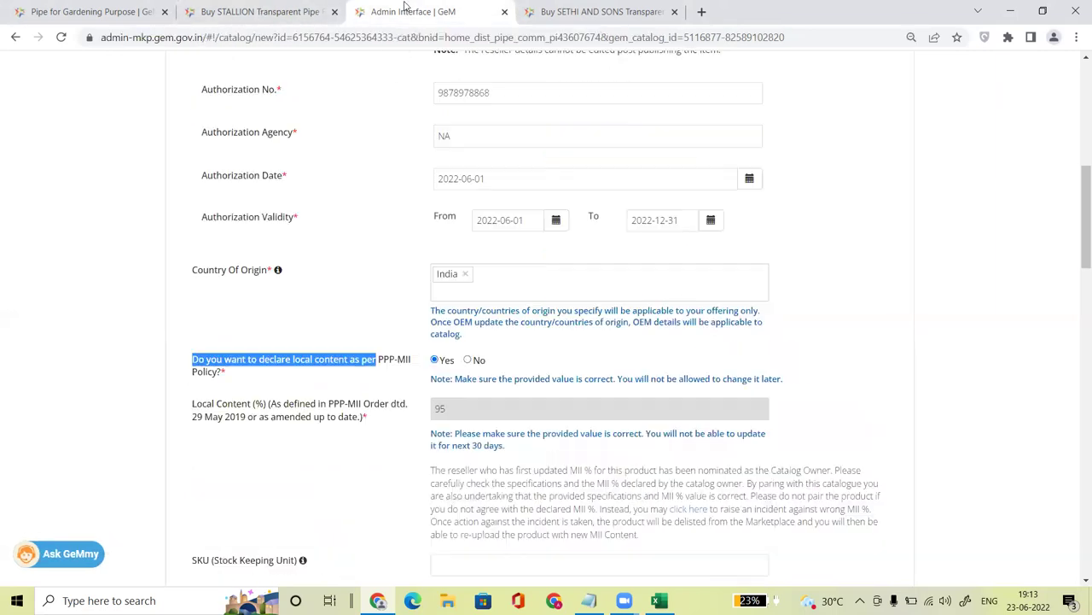
Step: Point out the SKU, HSN number and MRP fields on the offering form
{"action": "scroll", "coordinate": [1076, 305], "scroll_direction": "down", "scroll_amount": 3}
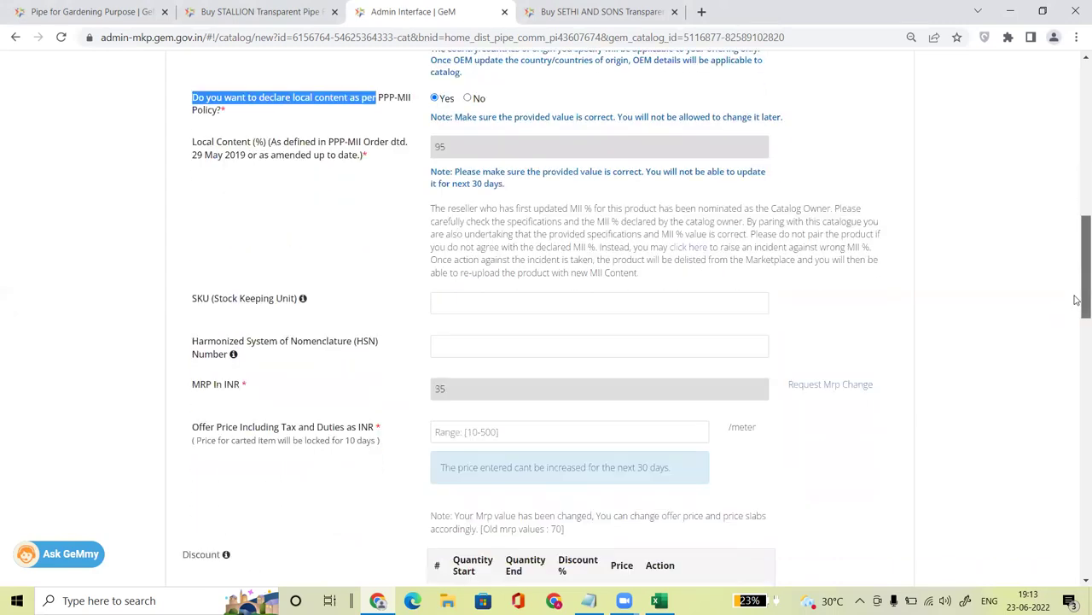
{"action": "left_click_drag", "start_coordinate": [193, 268], "coordinate": [298, 267]}
{"action": "mouse_move", "coordinate": [302, 266]}
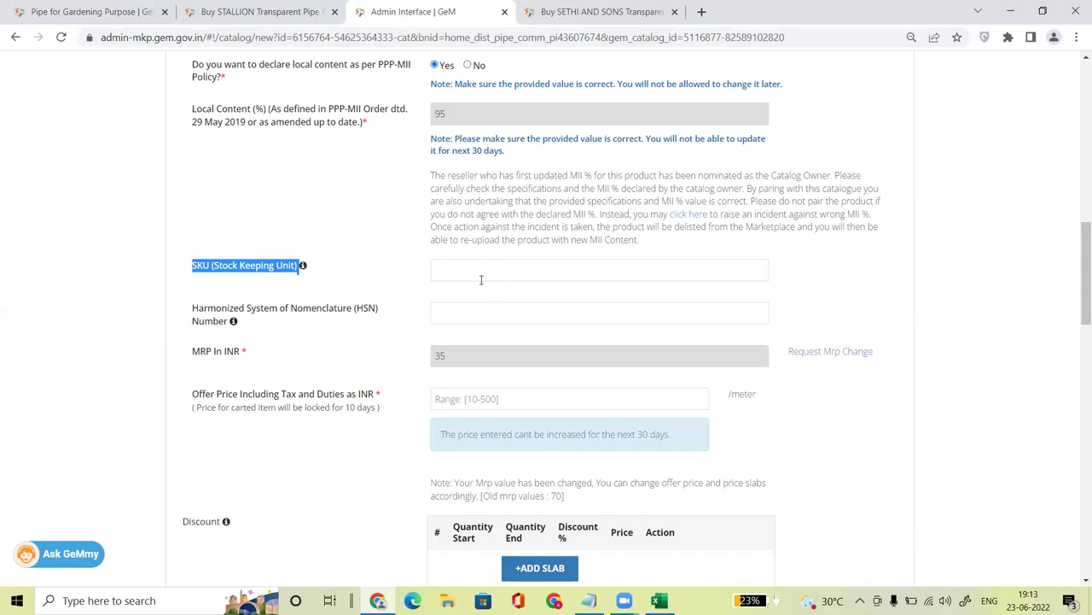
{"action": "left_click_drag", "start_coordinate": [192, 311], "coordinate": [383, 314]}
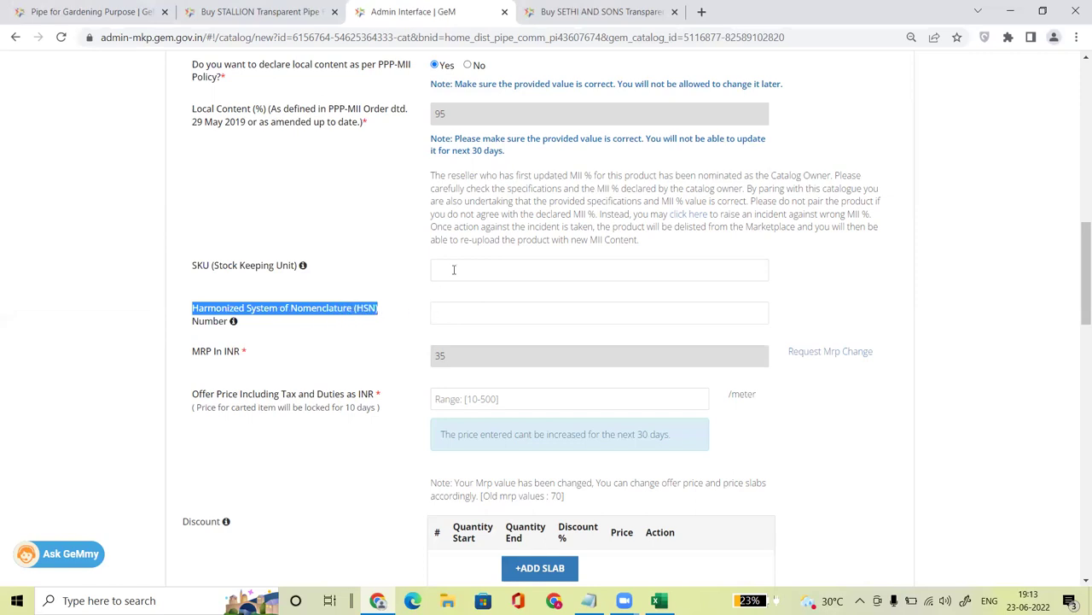
{"action": "left_click", "coordinate": [986, 261]}
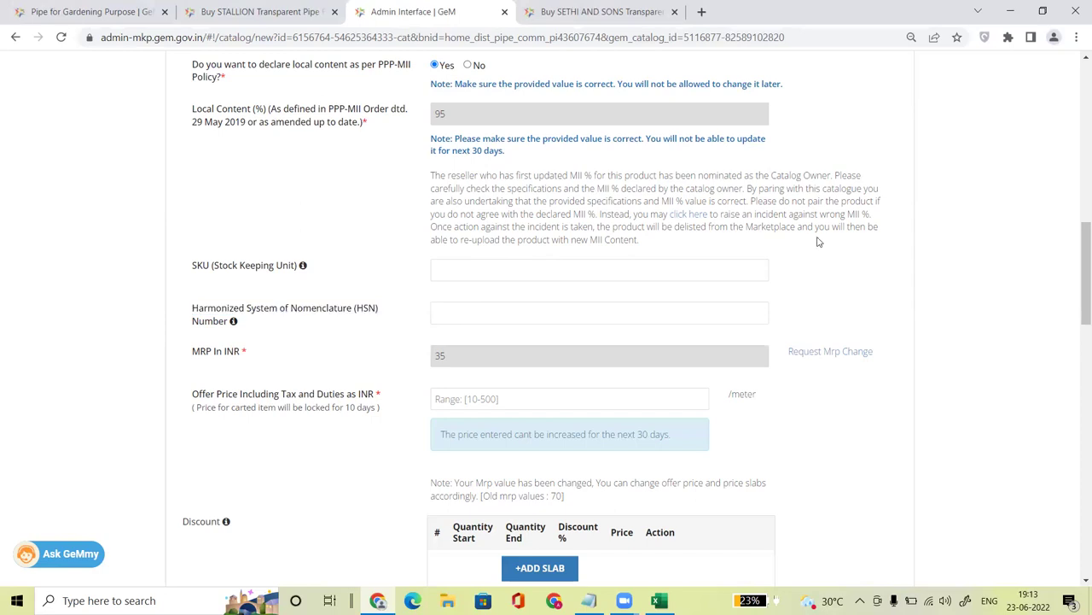
{"action": "left_click_drag", "start_coordinate": [1080, 323], "coordinate": [1080, 350]}
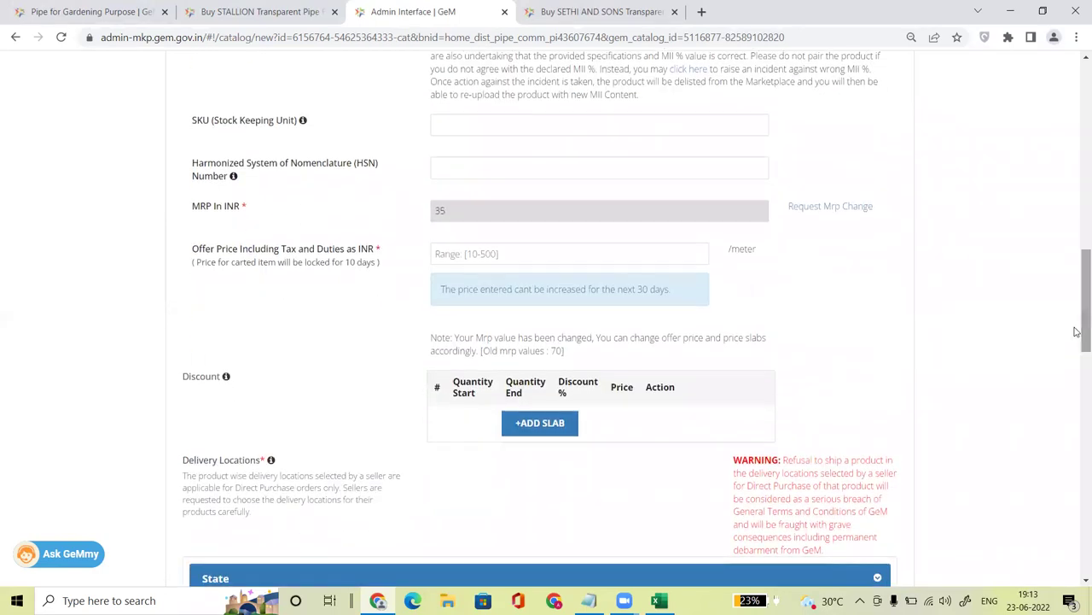
{"action": "left_click_drag", "start_coordinate": [179, 220], "coordinate": [361, 214]}
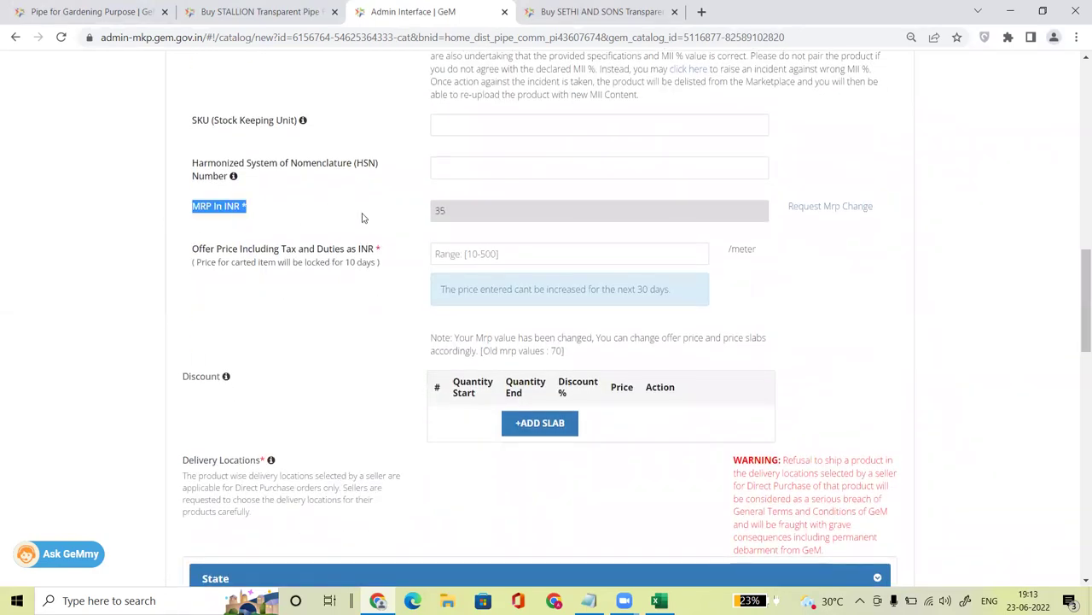
Step: Compare against the STALLION listing's 35.00 MRP and 22.50 offer price
{"action": "left_click", "coordinate": [299, 11]}
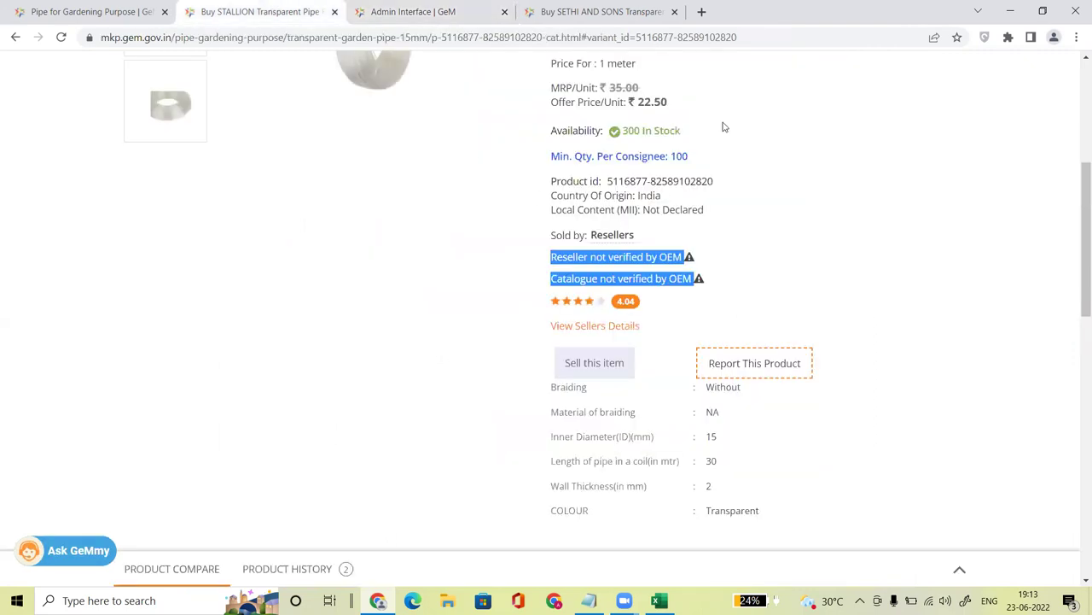
{"action": "left_click_drag", "start_coordinate": [610, 87], "coordinate": [640, 87]}
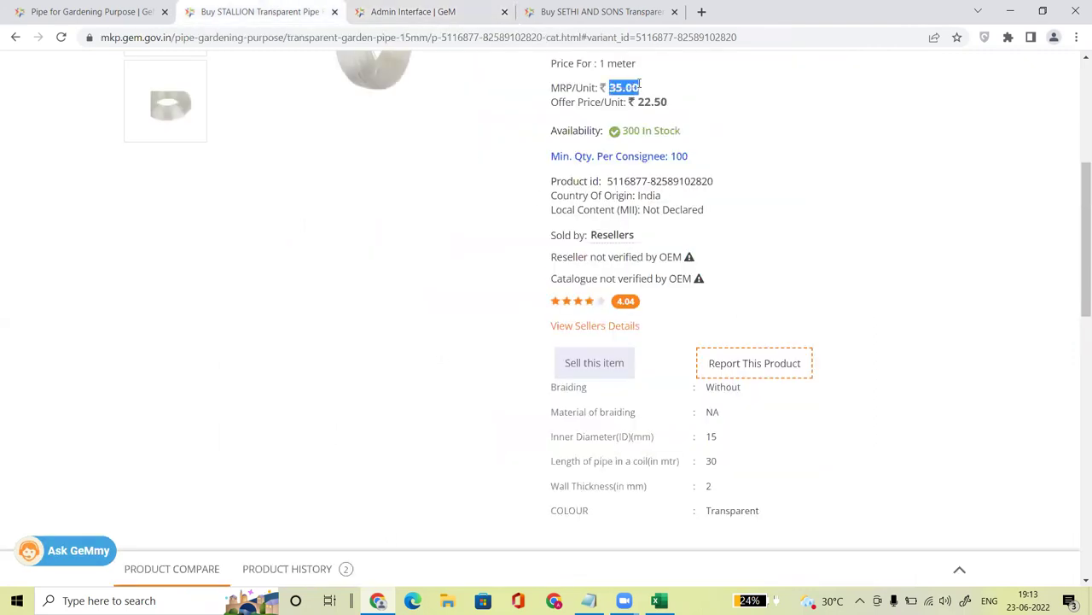
{"action": "left_click", "coordinate": [382, 11]}
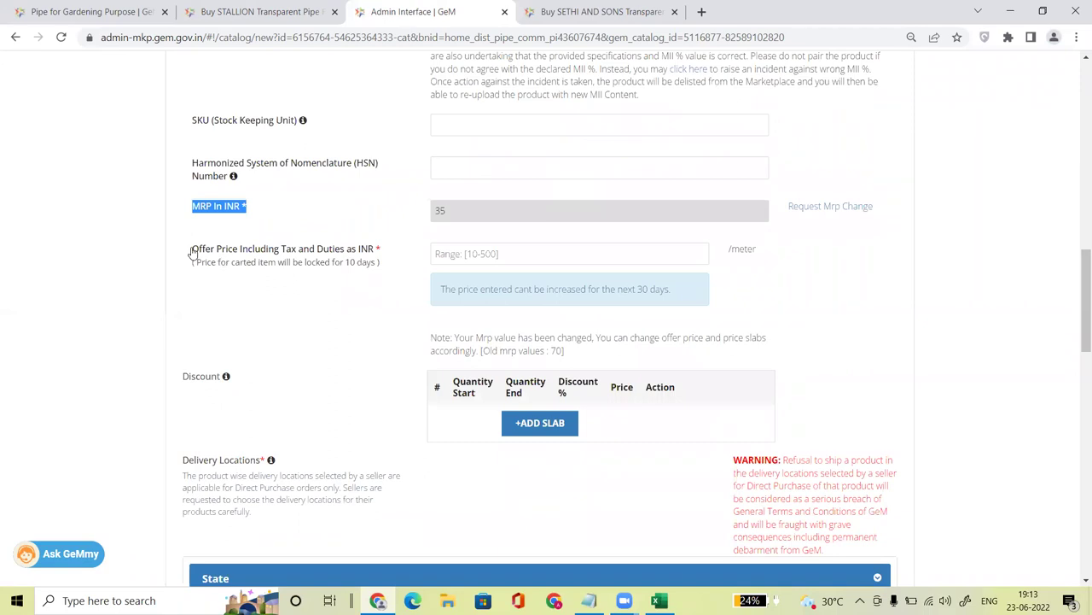
{"action": "left_click", "coordinate": [194, 253]}
{"action": "triple_click", "coordinate": [365, 251]}
{"action": "left_click", "coordinate": [264, 12]}
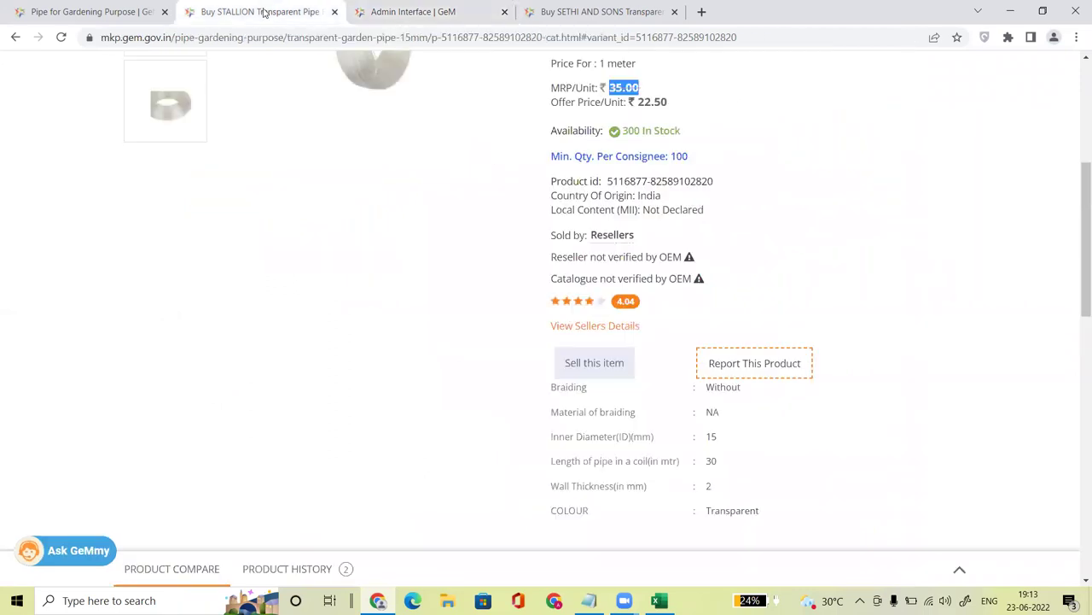
{"action": "left_click", "coordinate": [413, 12]}
{"action": "left_click", "coordinate": [291, 12]}
{"action": "left_click_drag", "start_coordinate": [671, 112], "coordinate": [639, 103]}
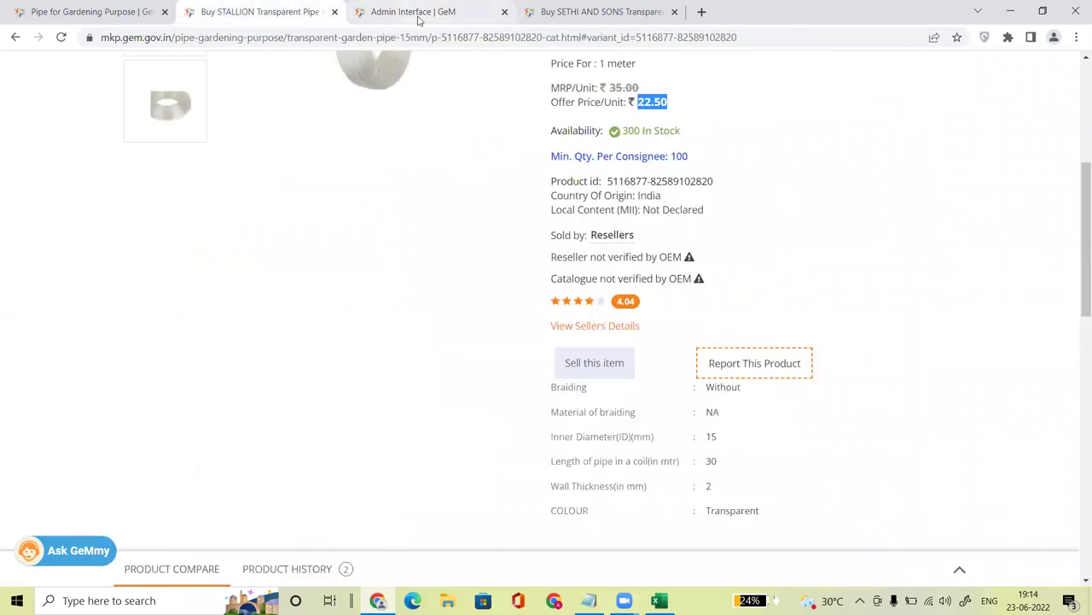
{"action": "left_click", "coordinate": [418, 12]}
Step: Enter 22.49 as the offer price including tax and duties
{"action": "left_click", "coordinate": [487, 253]}
{"action": "type", "text": "2"}
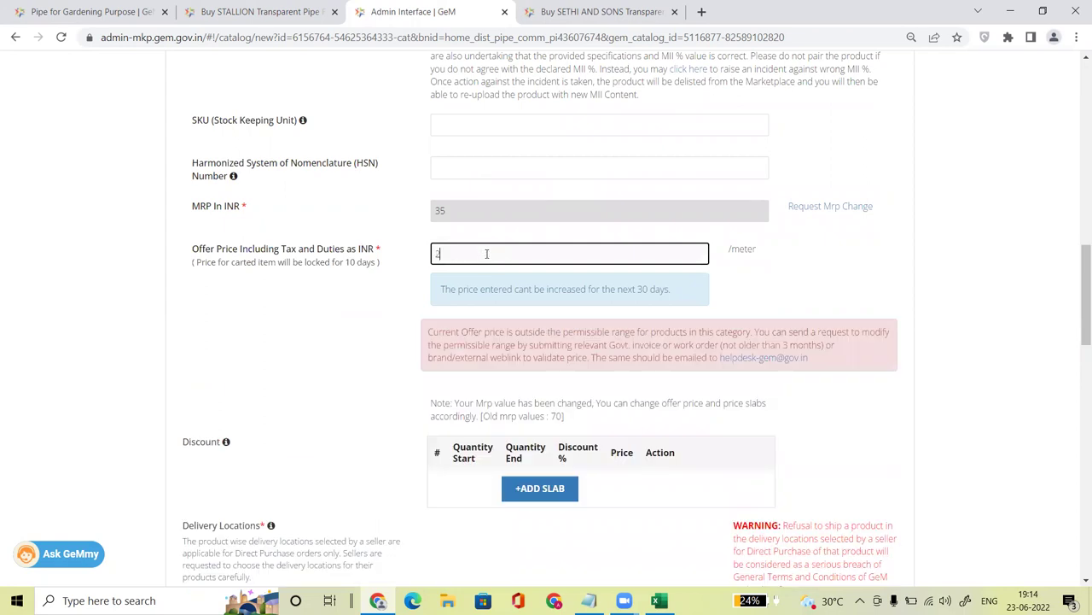
{"action": "type", "text": "2.49"}
{"action": "left_click", "coordinate": [811, 301]}
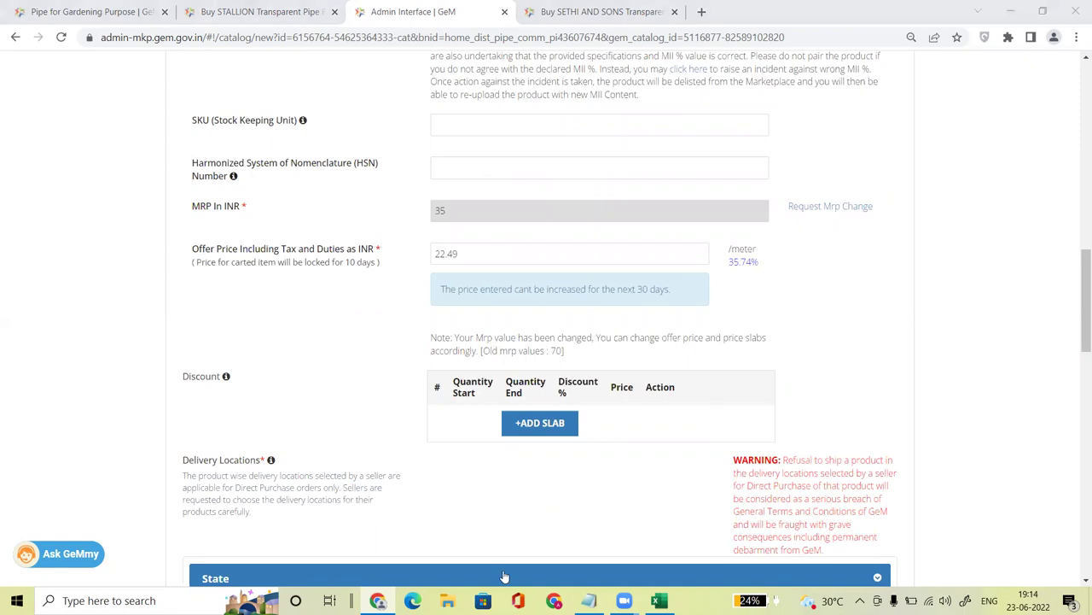
{"action": "left_click", "coordinate": [761, 335]}
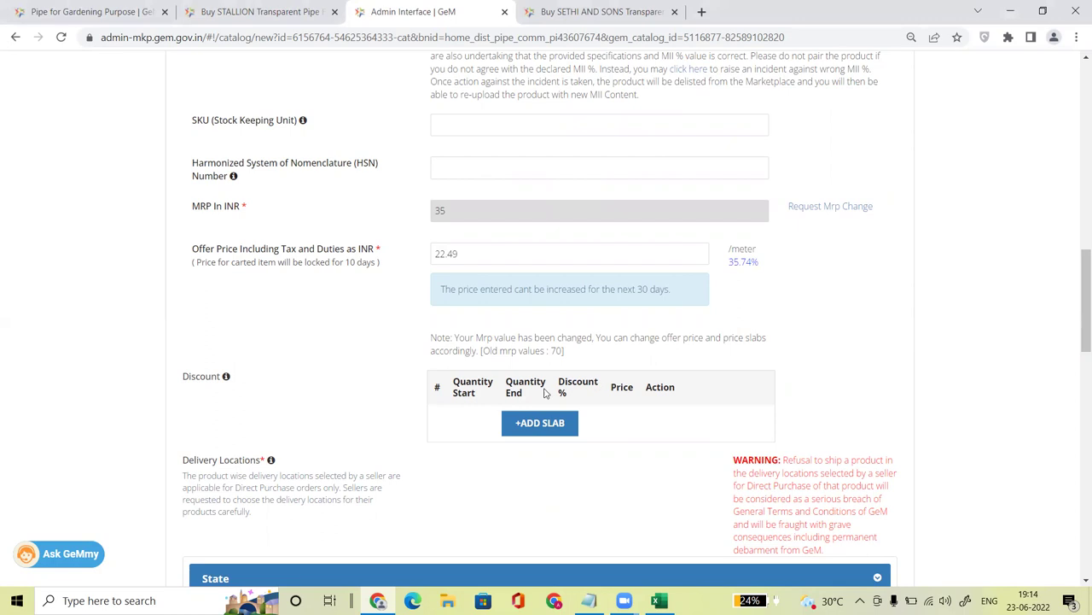
{"action": "scroll", "coordinate": [1080, 299], "scroll_direction": "down", "scroll_amount": 2}
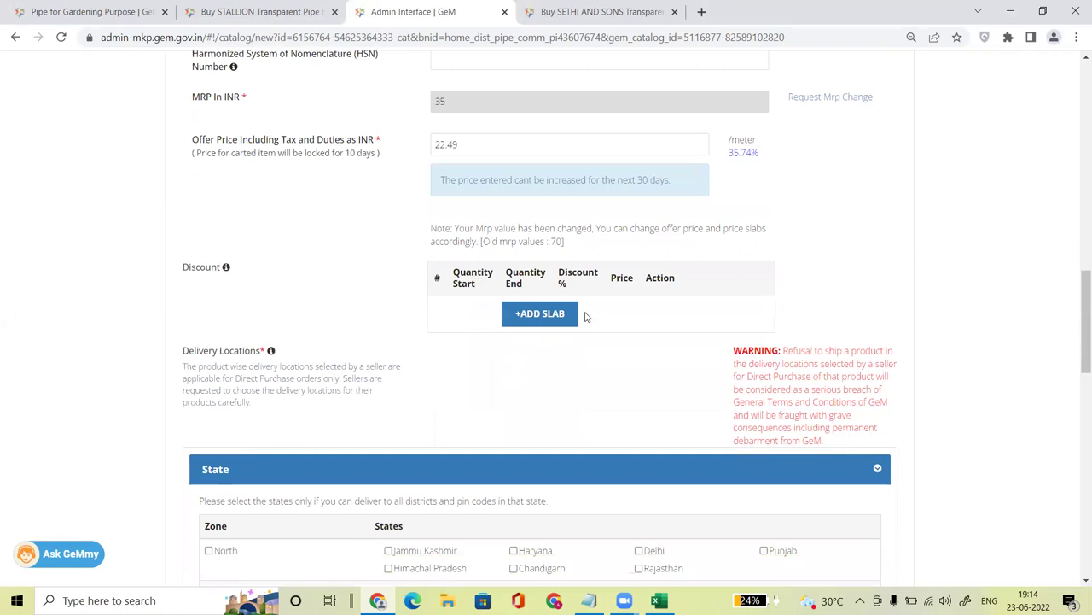
Step: Add a bulk discount slab for 1000–5000 units at 40%
{"action": "left_click", "coordinate": [552, 315]}
{"action": "double_click", "coordinate": [471, 309]}
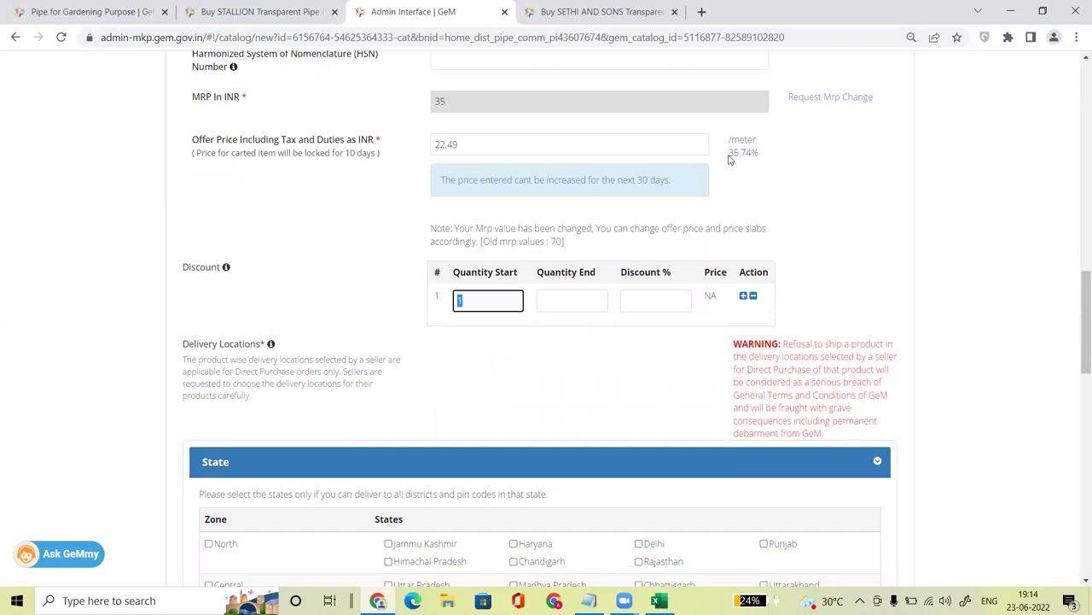
{"action": "left_click_drag", "start_coordinate": [730, 155], "coordinate": [760, 157]}
{"action": "double_click", "coordinate": [460, 302]}
{"action": "type", "text": "1000"}
{"action": "key", "text": "Tab"}
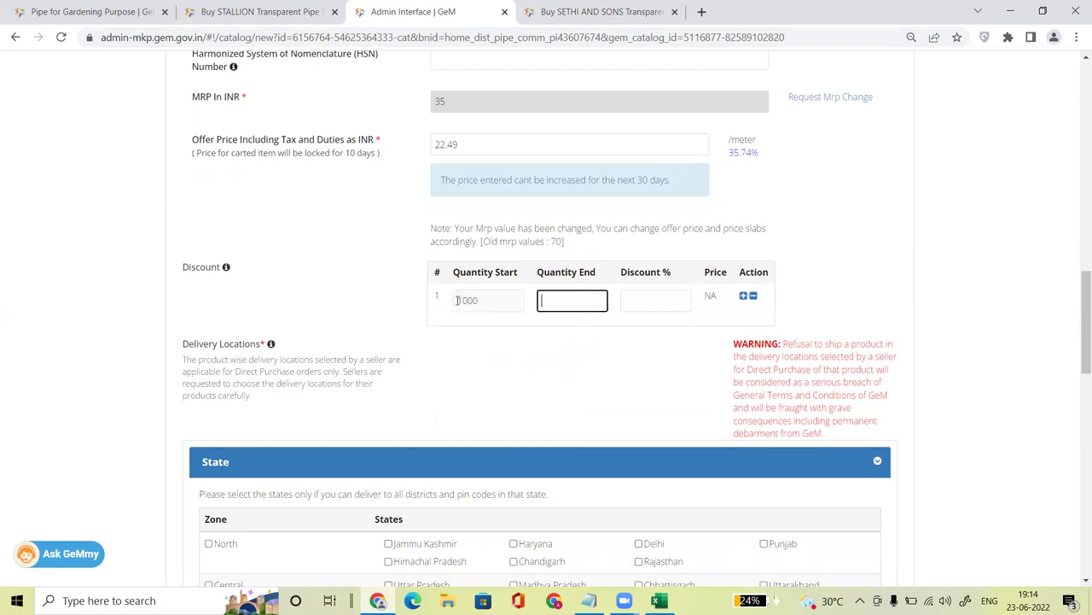
{"action": "type", "text": "5000"}
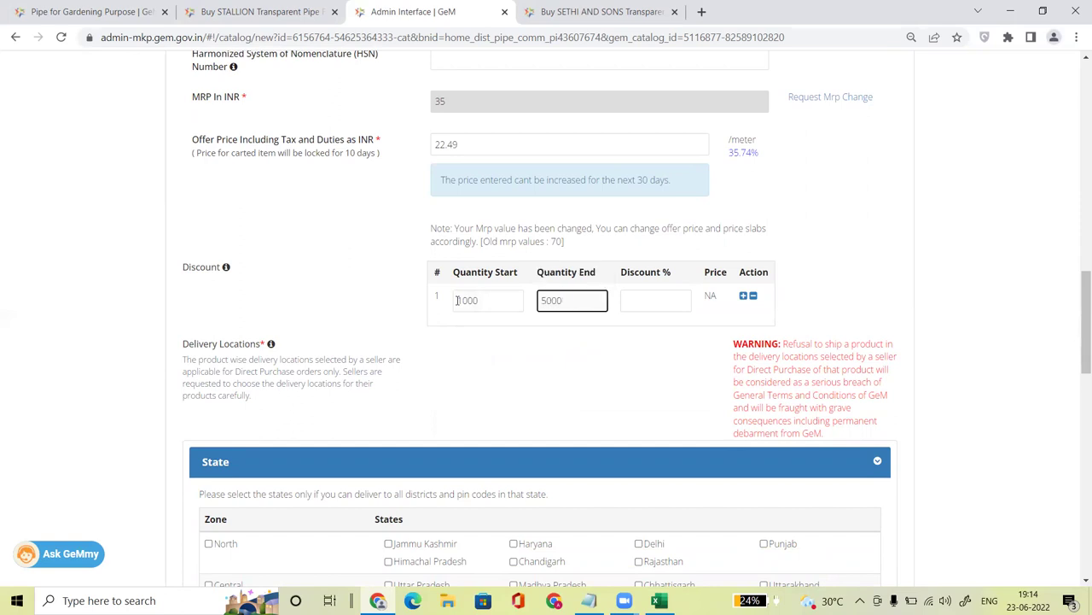
{"action": "key", "text": "Tab"}
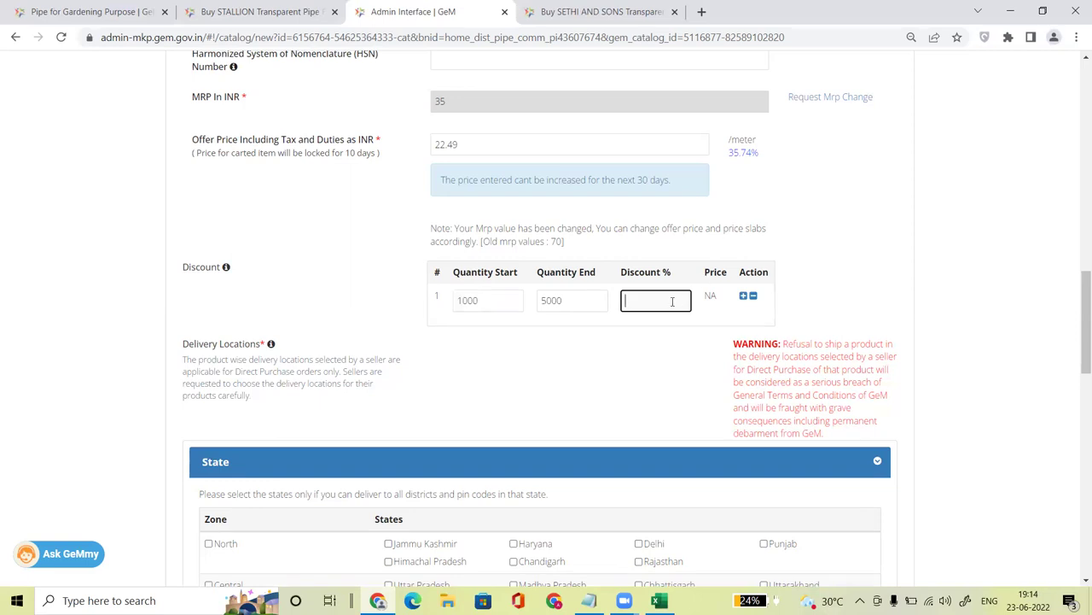
{"action": "type", "text": "40"}
{"action": "left_click", "coordinate": [872, 278]}
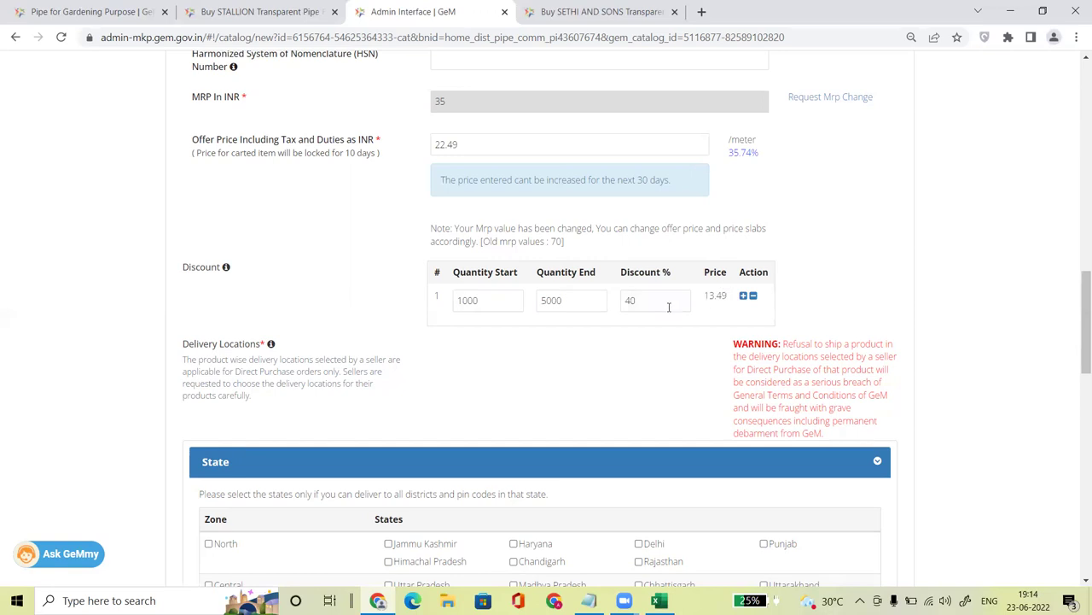
Step: Lower the slab's discount to 10%, giving a 20.24 discounted price
{"action": "left_click_drag", "start_coordinate": [730, 297], "coordinate": [619, 308]}
{"action": "key", "text": "BackSpace"}
{"action": "type", "text": "10"}
{"action": "right_click", "coordinate": [862, 323]}
{"action": "key", "text": "Escape"}
{"action": "left_click_drag", "start_coordinate": [705, 296], "coordinate": [728, 295]}
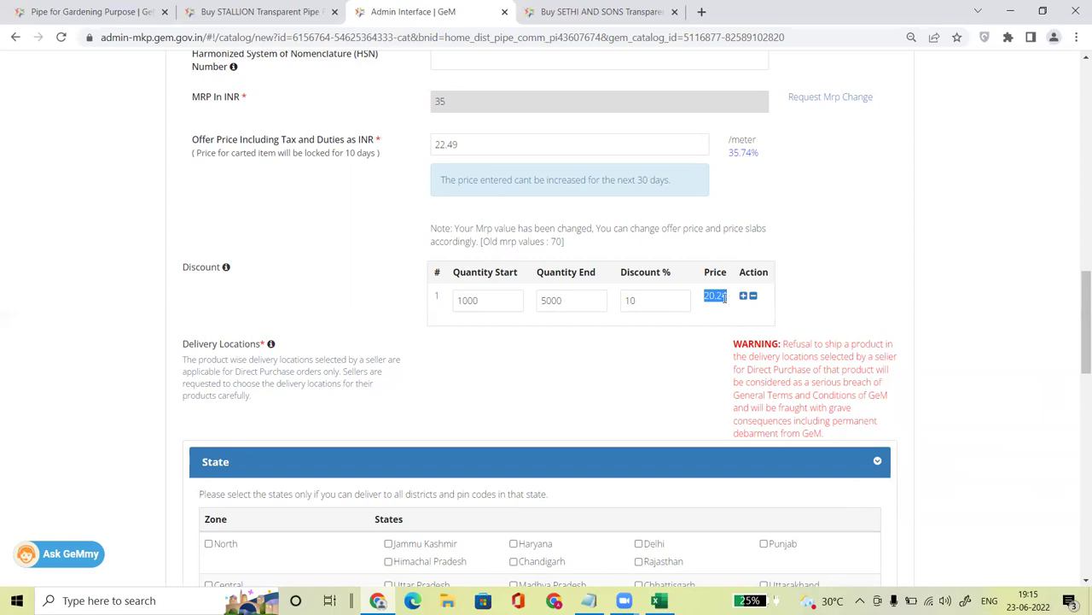
{"action": "left_click", "coordinate": [663, 348]}
Step: Keep the offer price at 22.49 and delete every discount slab
{"action": "left_click_drag", "start_coordinate": [480, 150], "coordinate": [416, 157]}
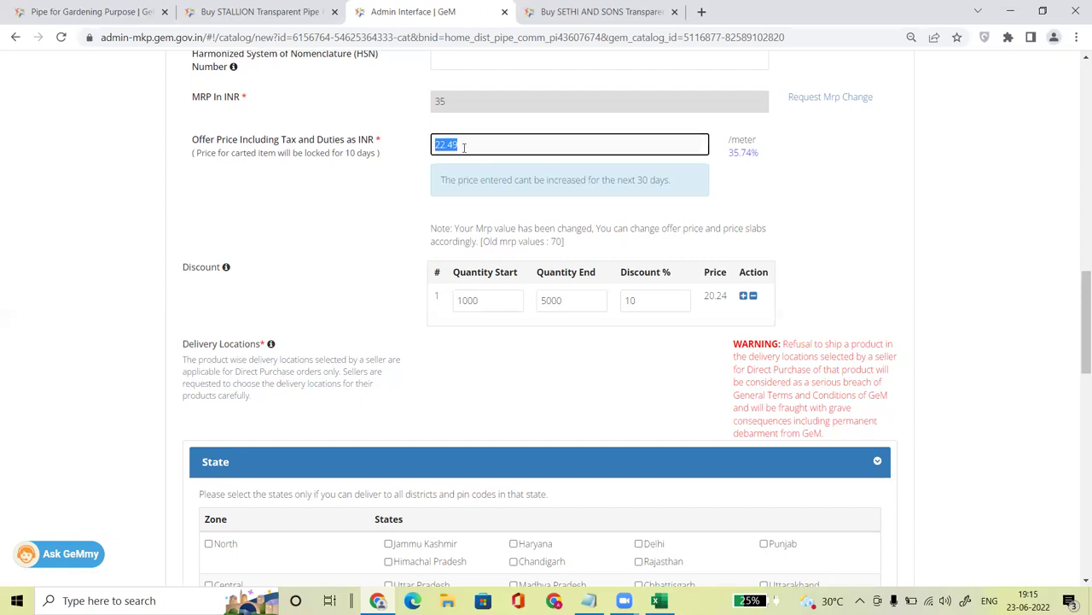
{"action": "left_click", "coordinate": [388, 208]}
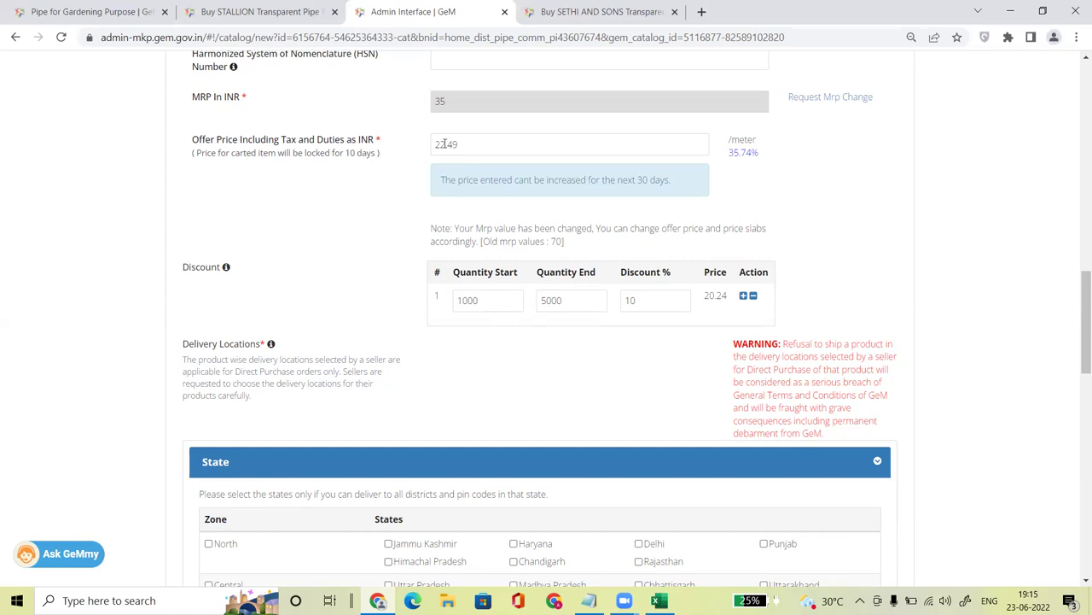
{"action": "left_click_drag", "start_coordinate": [705, 296], "coordinate": [729, 302]}
{"action": "left_click", "coordinate": [744, 295]}
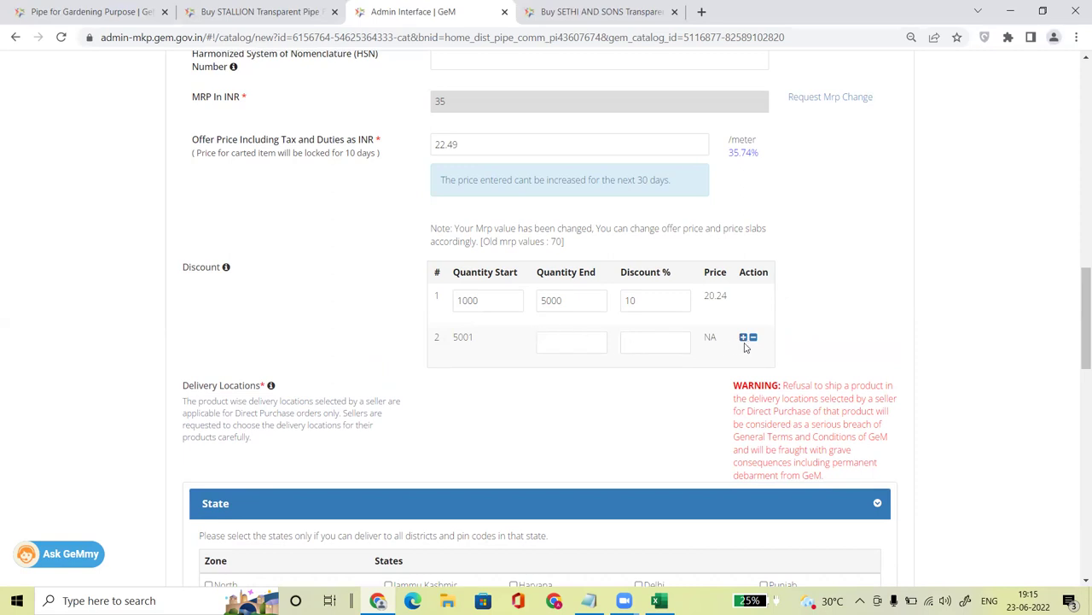
{"action": "left_click", "coordinate": [753, 337]}
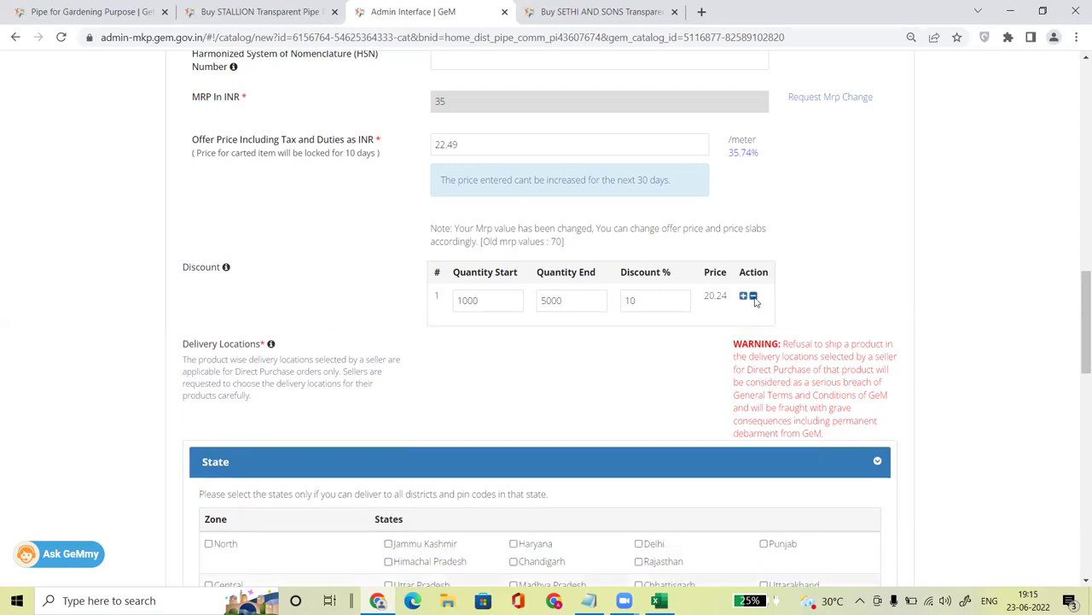
{"action": "left_click", "coordinate": [753, 295]}
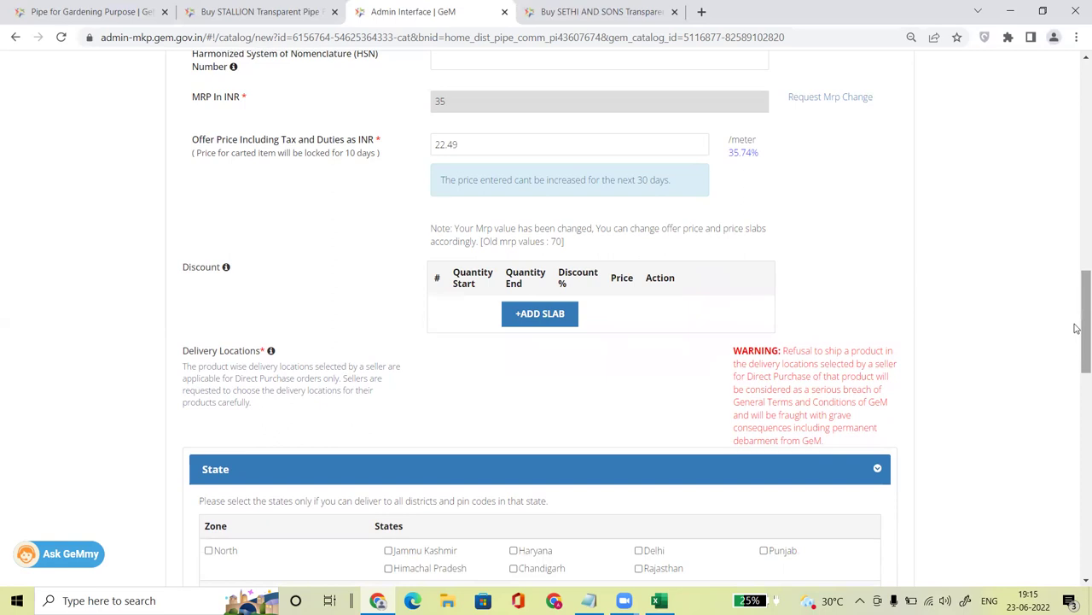
{"action": "scroll", "coordinate": [1078, 367], "scroll_direction": "down", "scroll_amount": 3}
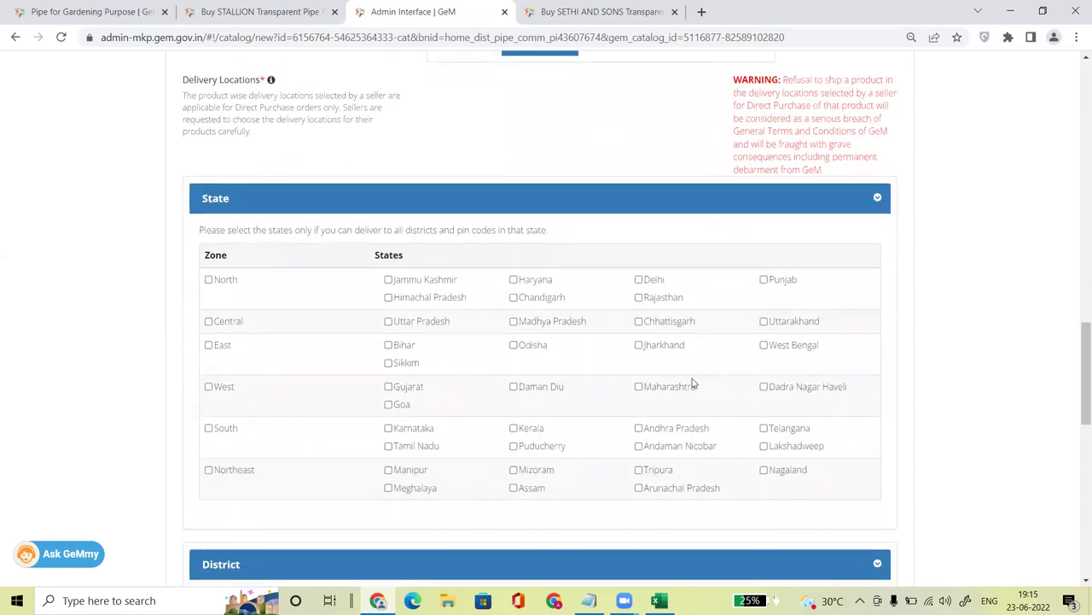
Step: Tick Maharashtra and Gujarat as delivery states
{"action": "left_click", "coordinate": [639, 387]}
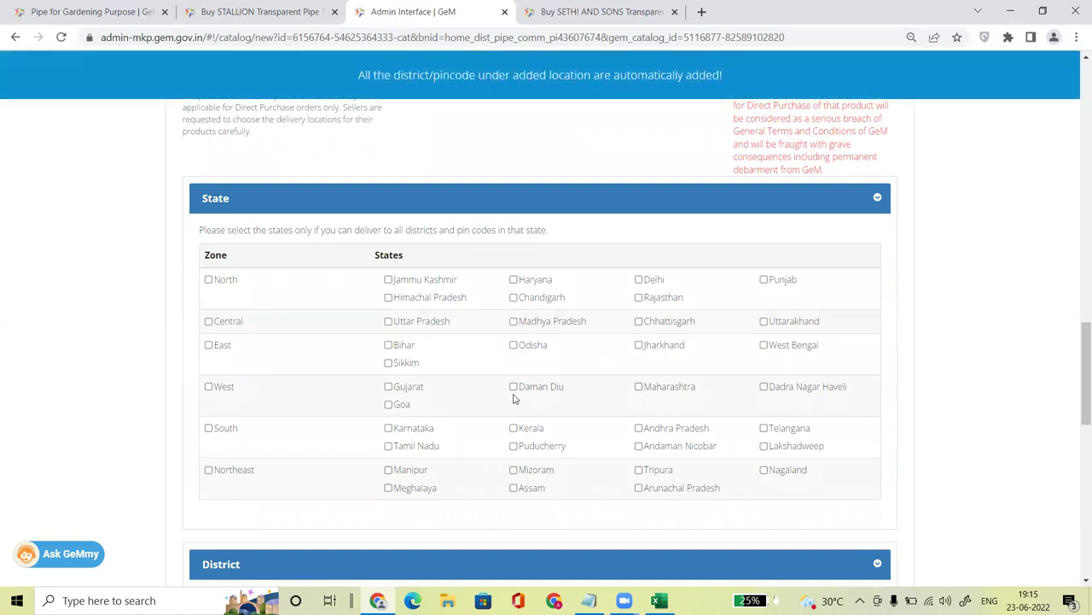
{"action": "left_click", "coordinate": [389, 386]}
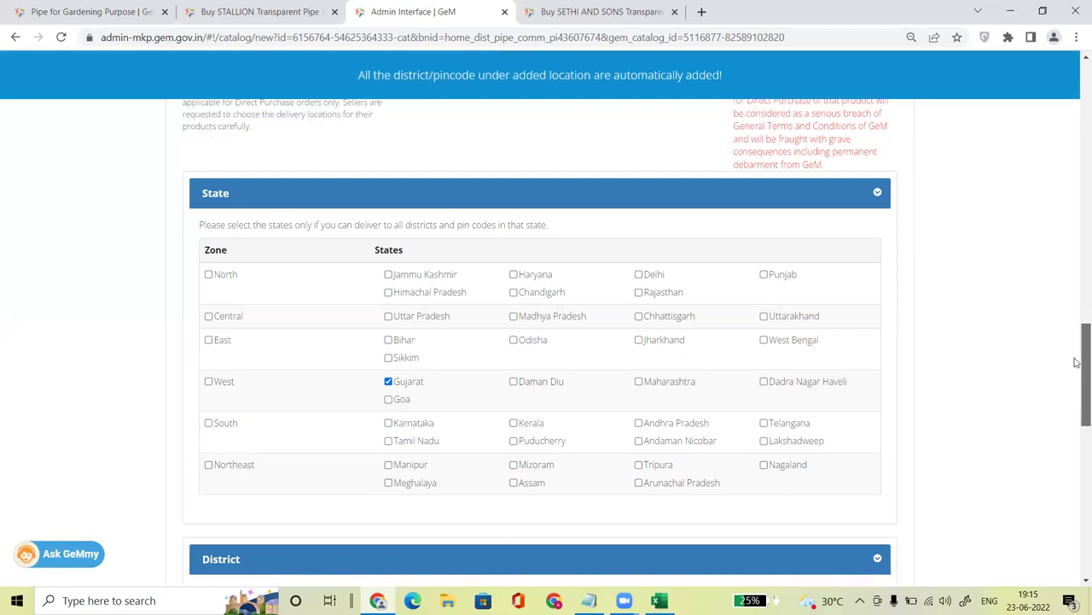
{"action": "left_click_drag", "start_coordinate": [1077, 358], "coordinate": [1077, 386]}
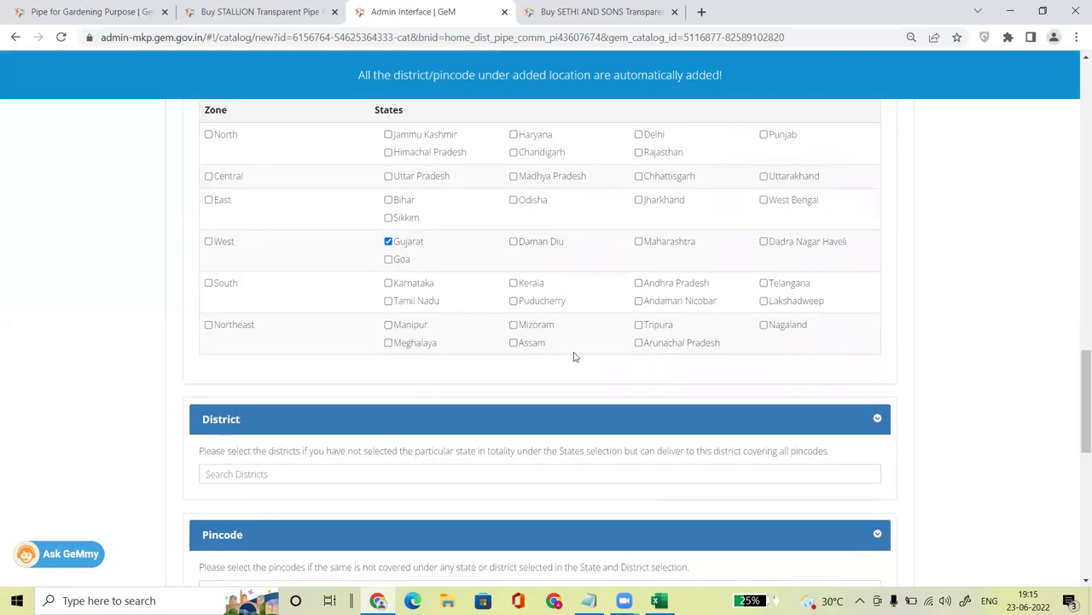
Step: Add Pune as a delivery district, then remove it and clear the search
{"action": "left_click", "coordinate": [279, 471]}
{"action": "type", "text": "pune"}
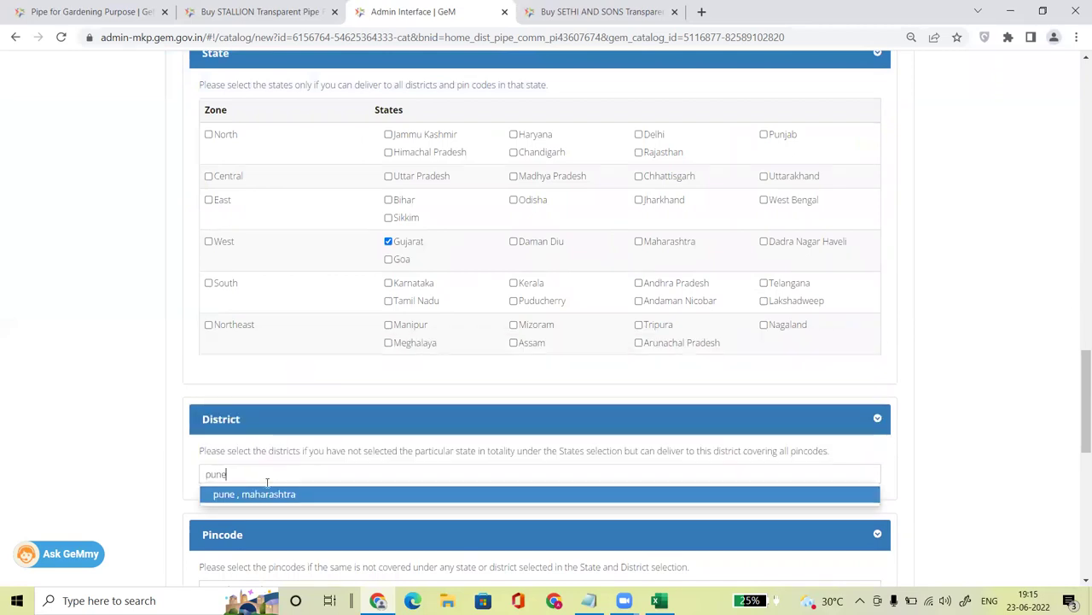
{"action": "key", "text": "Return"}
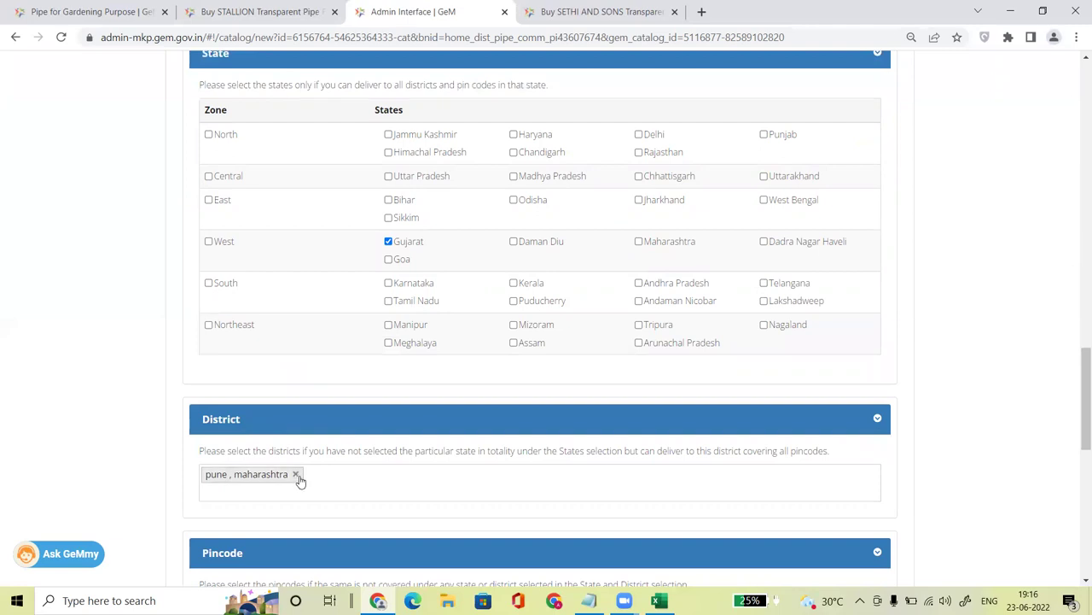
{"action": "left_click", "coordinate": [296, 474]}
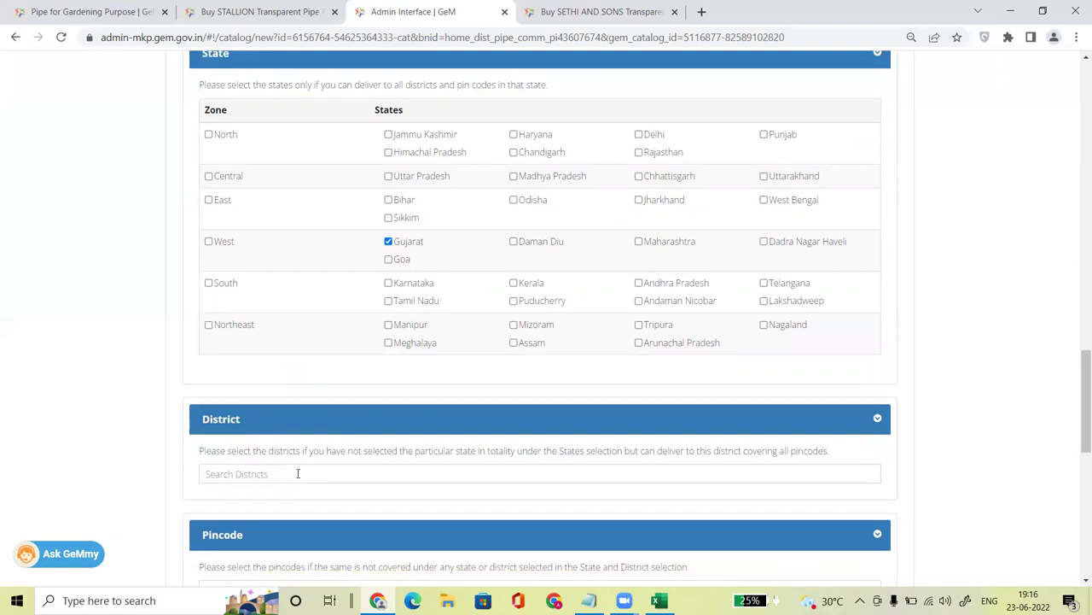
{"action": "left_click", "coordinate": [639, 243]}
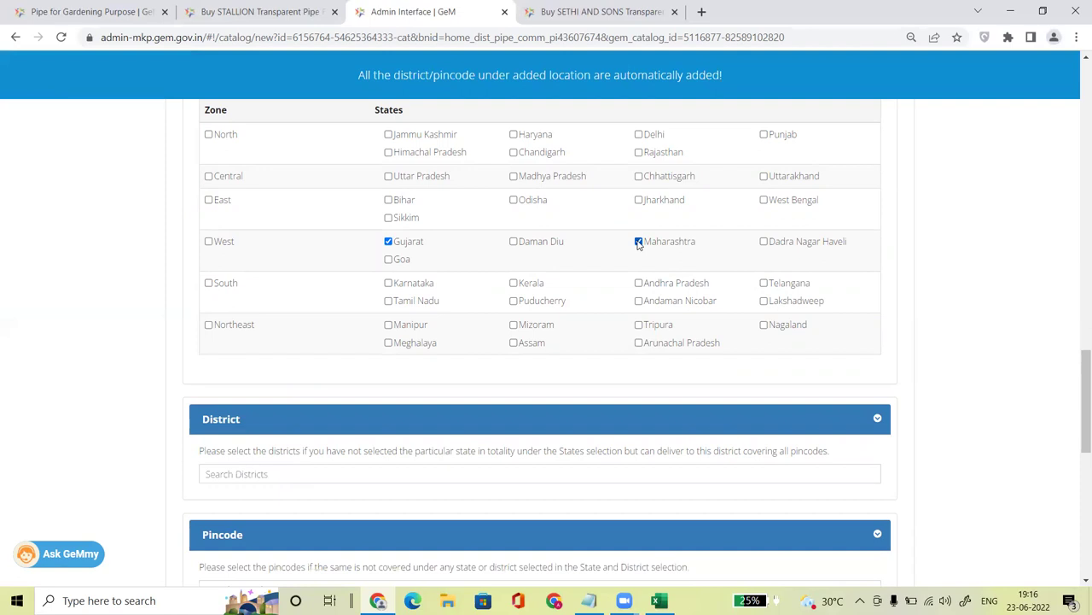
{"action": "type", "text": "pune"}
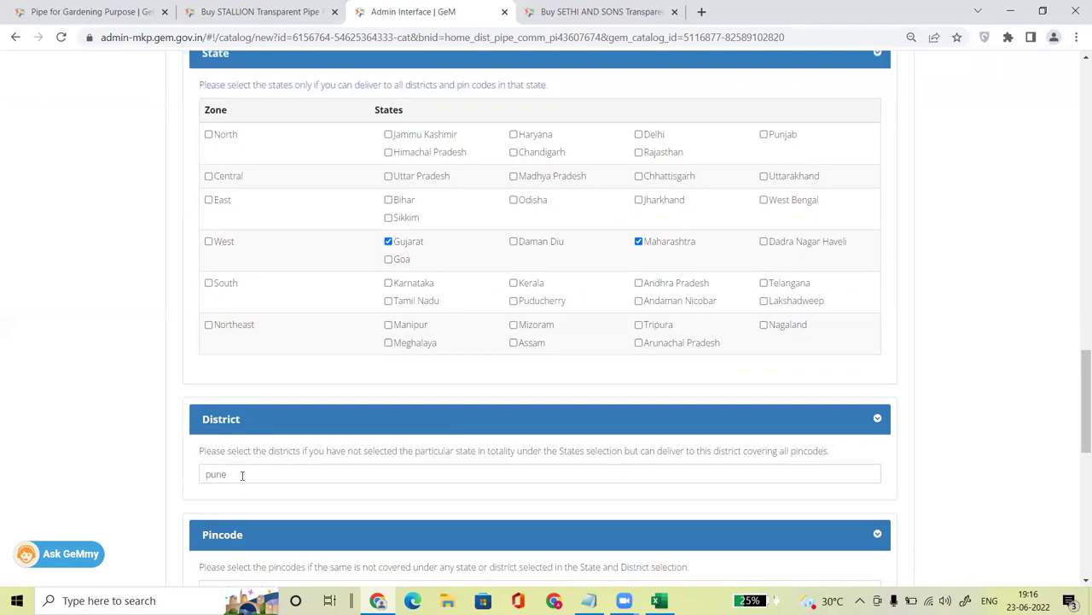
{"action": "key", "text": "BackSpace"}
{"action": "key", "text": "BackSpace"}
{"action": "key", "text": "BackSpace"}
{"action": "key", "text": "BackSpace"}
Step: Select all West zone states as delivery locations and confirm
{"action": "scroll", "coordinate": [1078, 392], "scroll_direction": "down", "scroll_amount": 1}
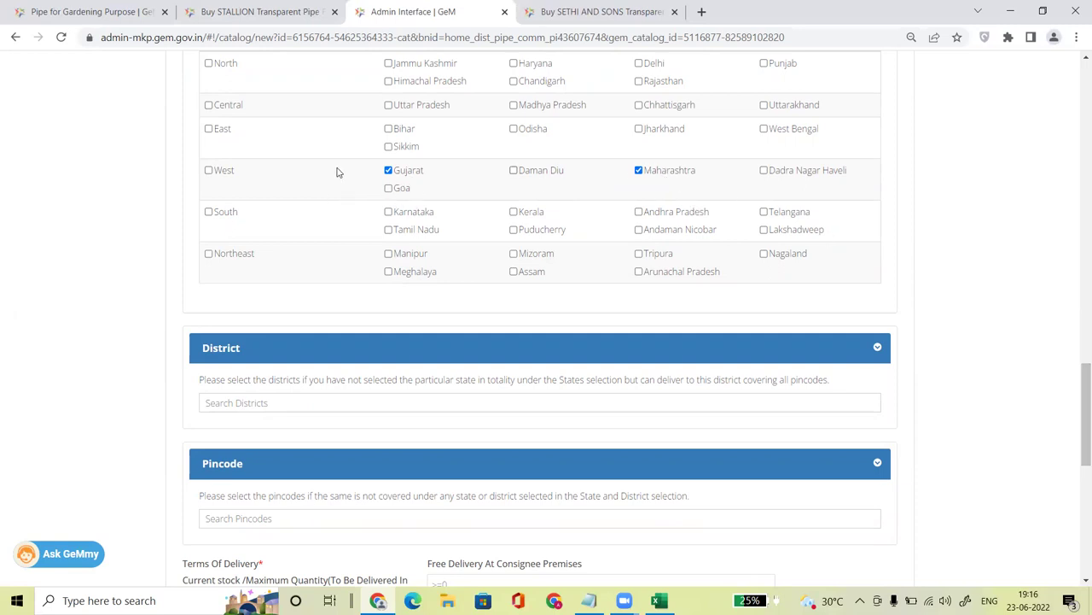
{"action": "scroll", "coordinate": [1079, 392], "scroll_direction": "down", "scroll_amount": 1}
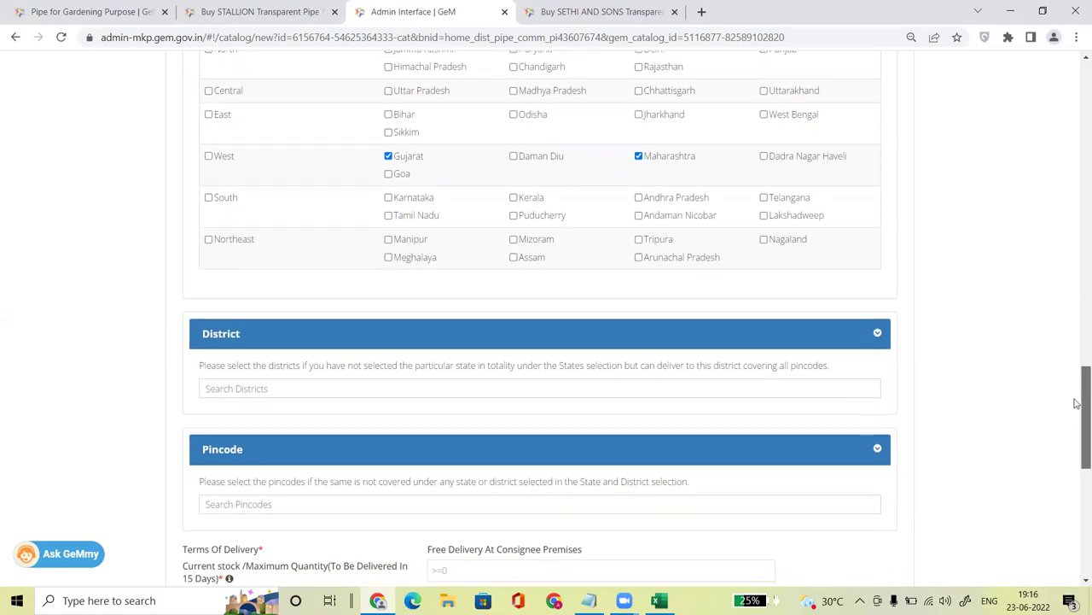
{"action": "scroll", "coordinate": [1077, 367], "scroll_direction": "up", "scroll_amount": 2}
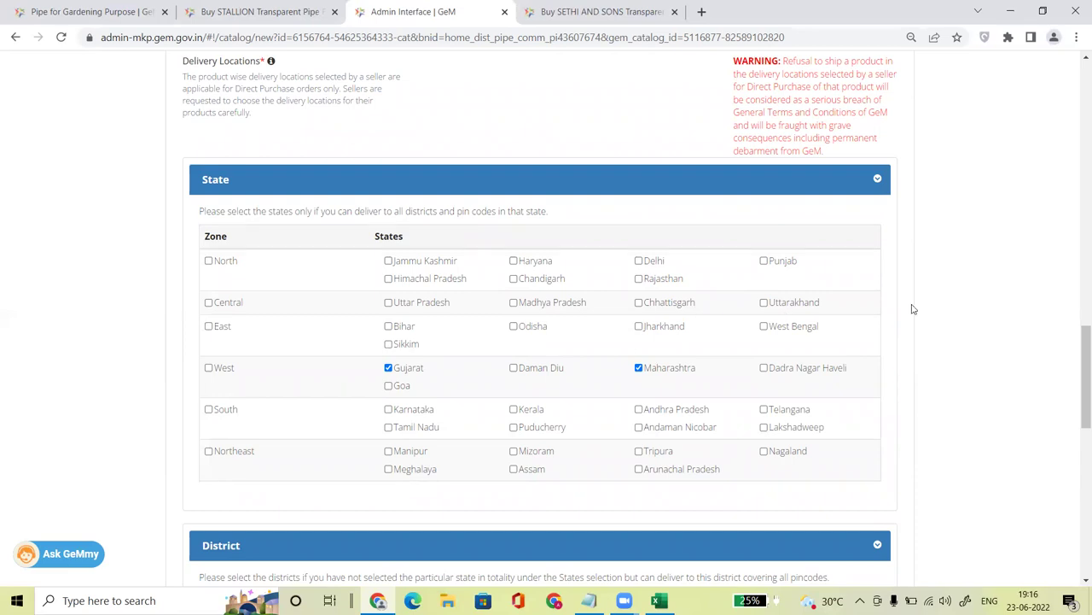
{"action": "left_click", "coordinate": [210, 367]}
{"action": "left_click", "coordinate": [617, 177]}
{"action": "left_click_drag", "start_coordinate": [1078, 356], "coordinate": [1079, 433]}
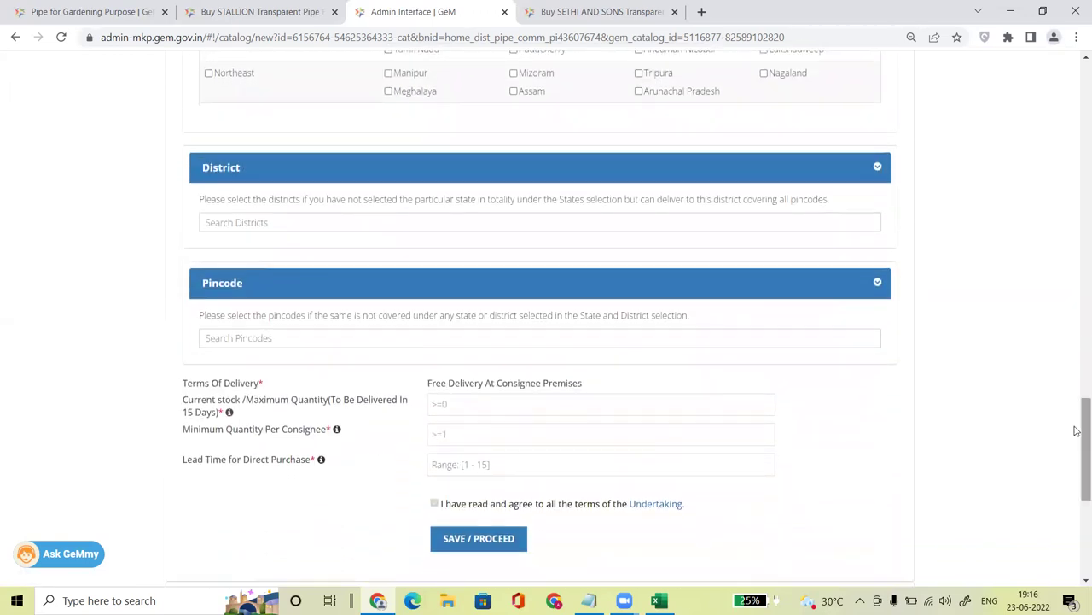
Step: Enter 10000 current stock, 1000 minimum per consignee and a 15-day direct-purchase lead time
{"action": "left_click", "coordinate": [471, 401]}
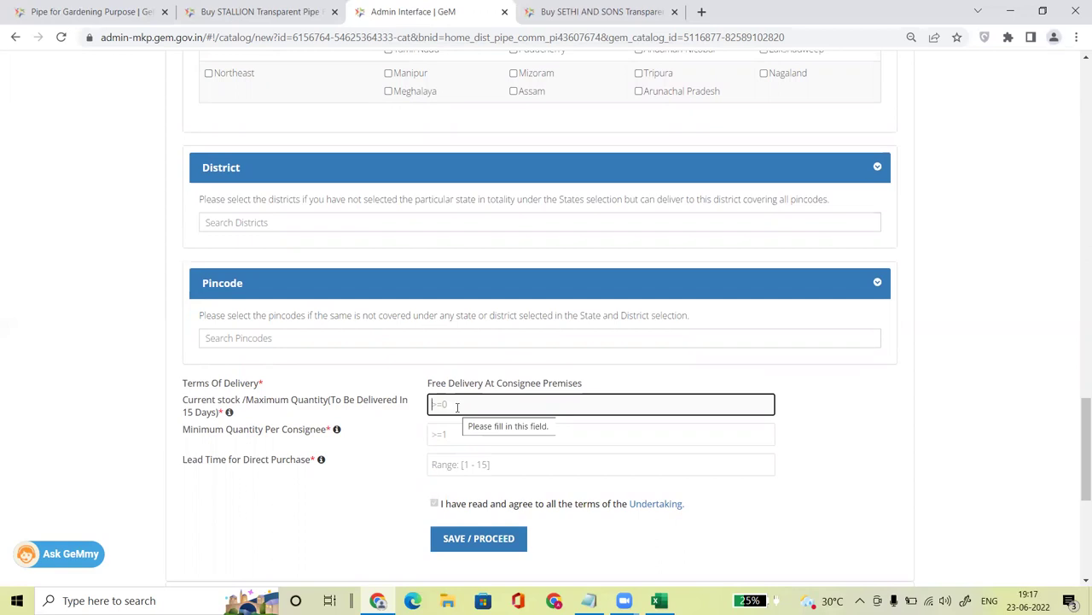
{"action": "type", "text": "10000"}
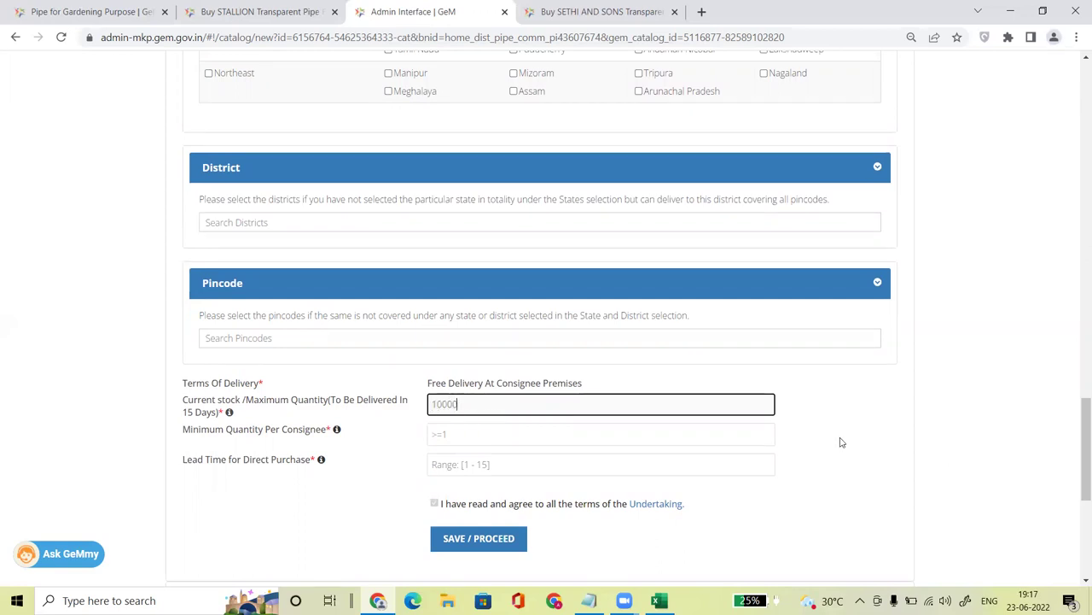
{"action": "left_click", "coordinate": [843, 443]}
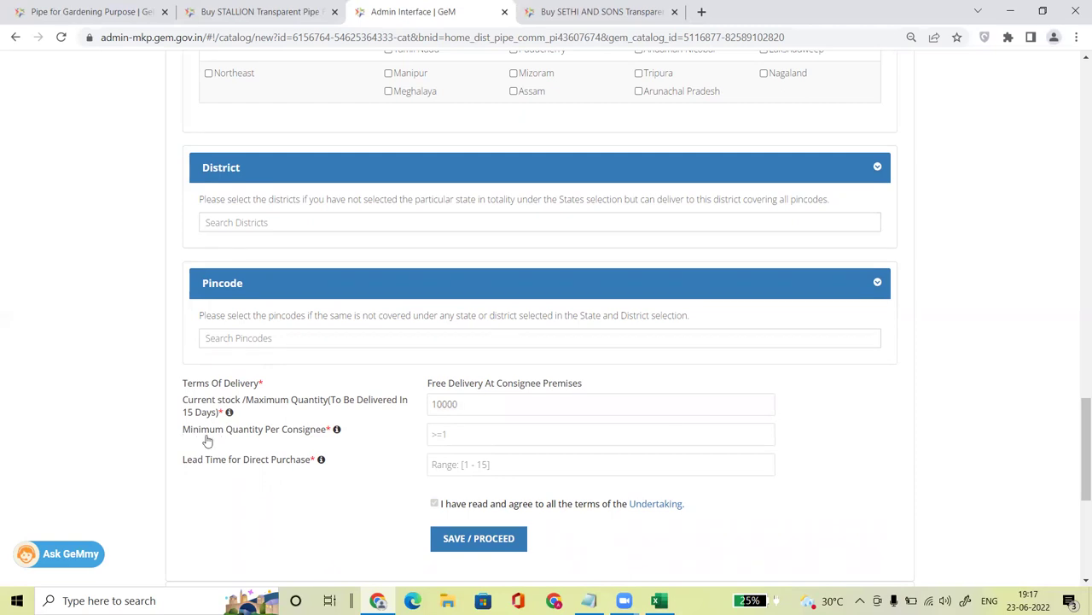
{"action": "left_click", "coordinate": [462, 437]}
{"action": "type", "text": "1000"}
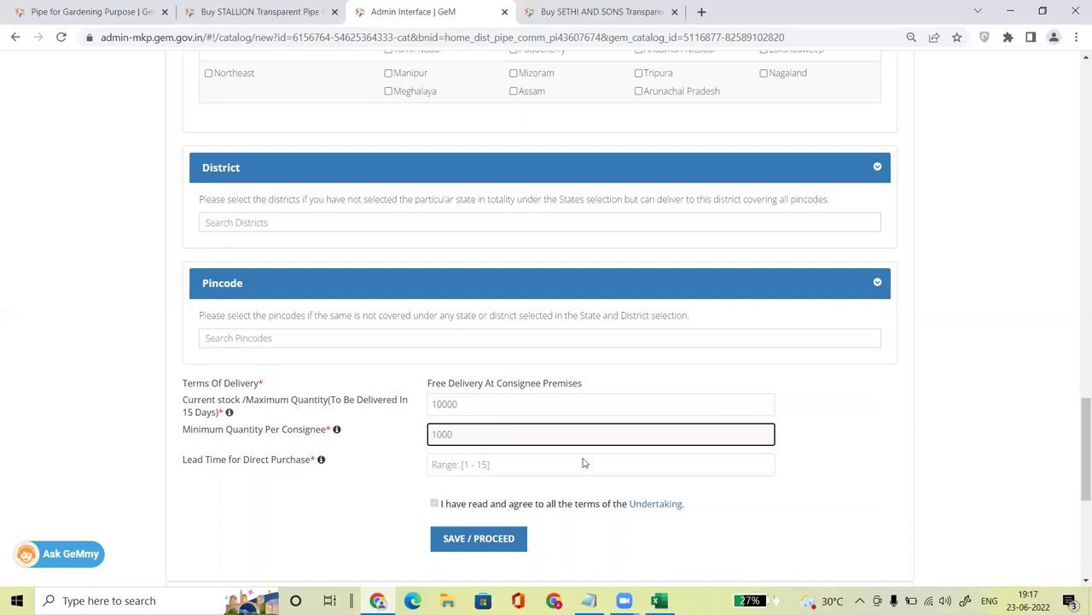
{"action": "left_click", "coordinate": [858, 435]}
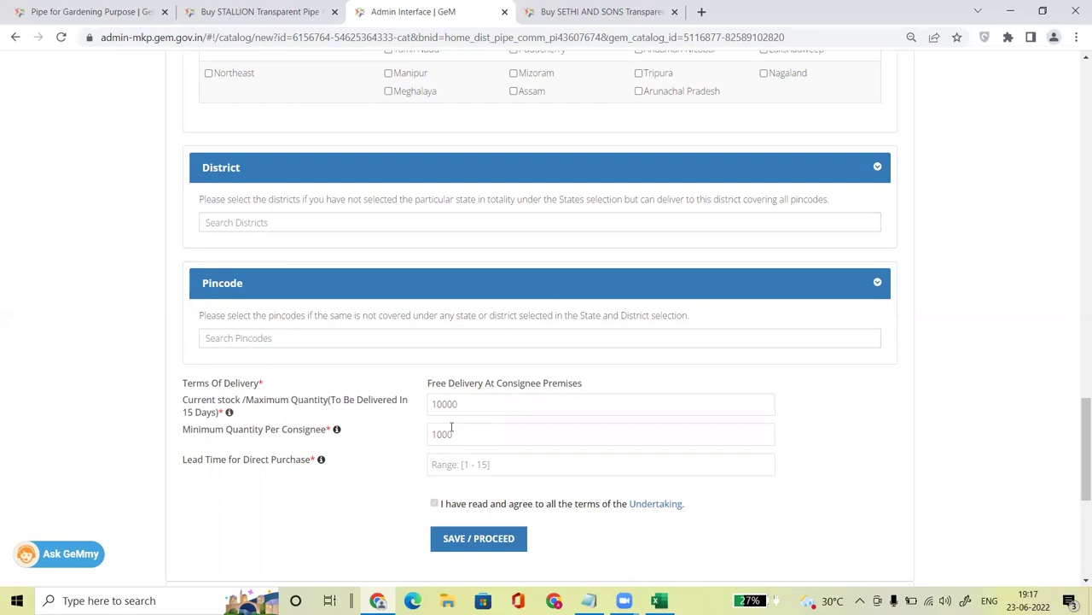
{"action": "mouse_move", "coordinate": [321, 462]}
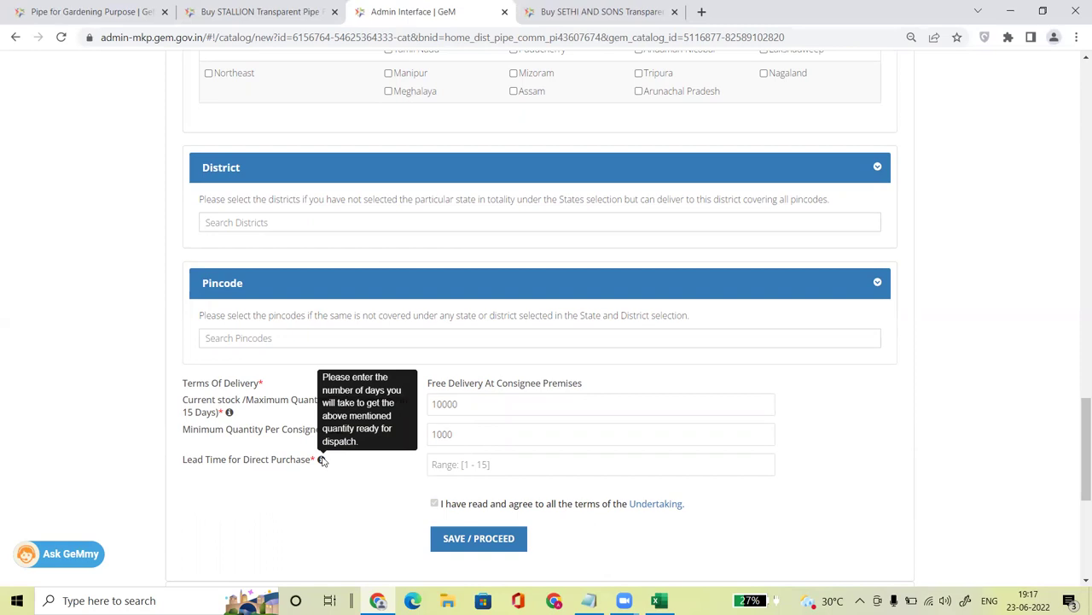
{"action": "left_click", "coordinate": [487, 464]}
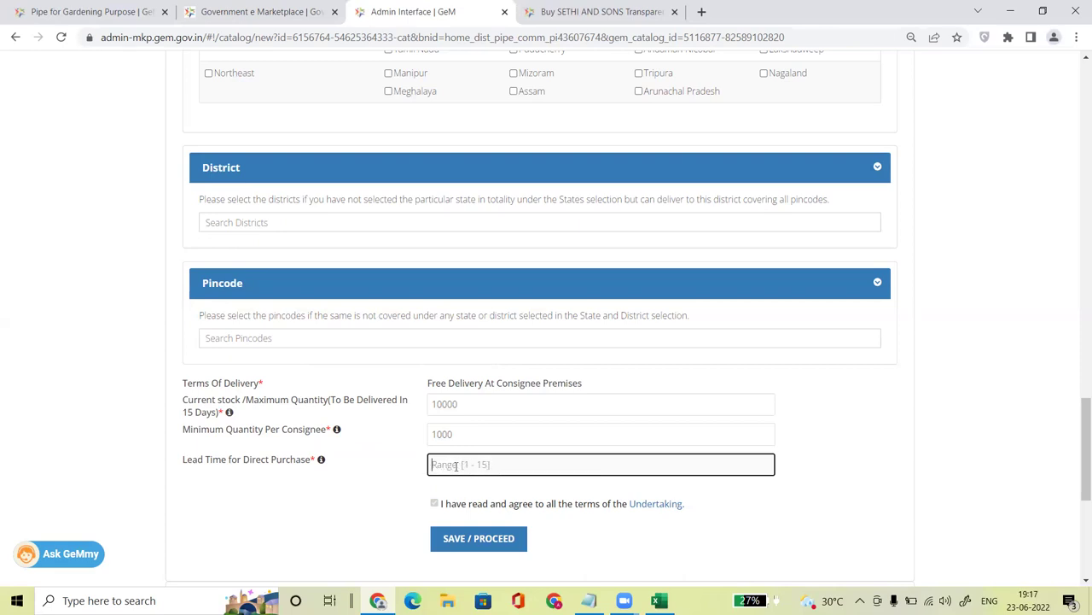
{"action": "type", "text": "15"}
{"action": "left_click", "coordinate": [887, 451]}
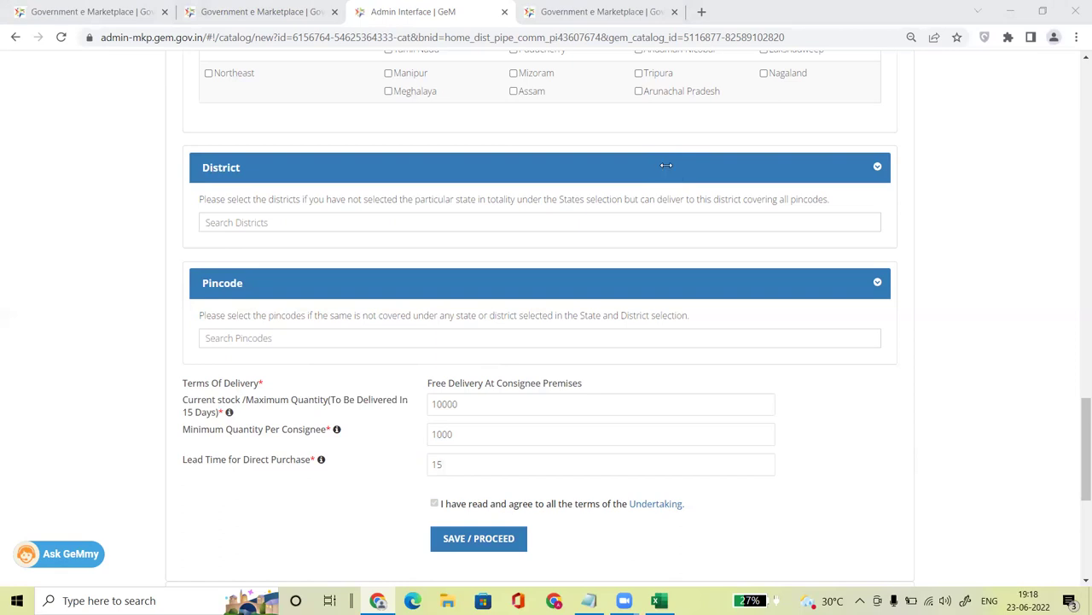
Step: Save the quantity and price details and review the terms and conditions
{"action": "left_click_drag", "start_coordinate": [1082, 427], "coordinate": [1082, 452]}
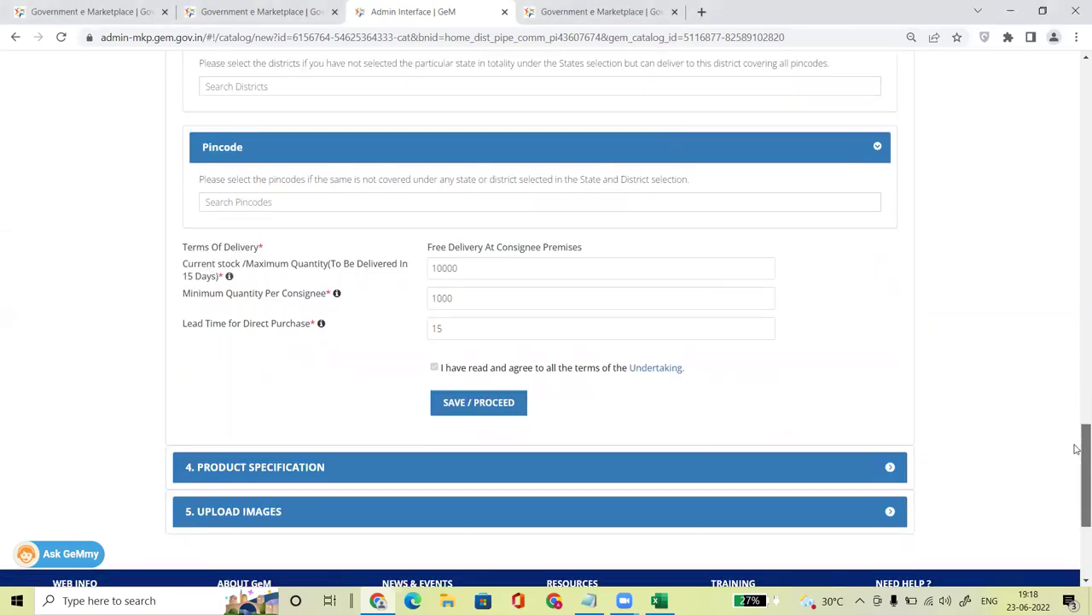
{"action": "left_click", "coordinate": [480, 398]}
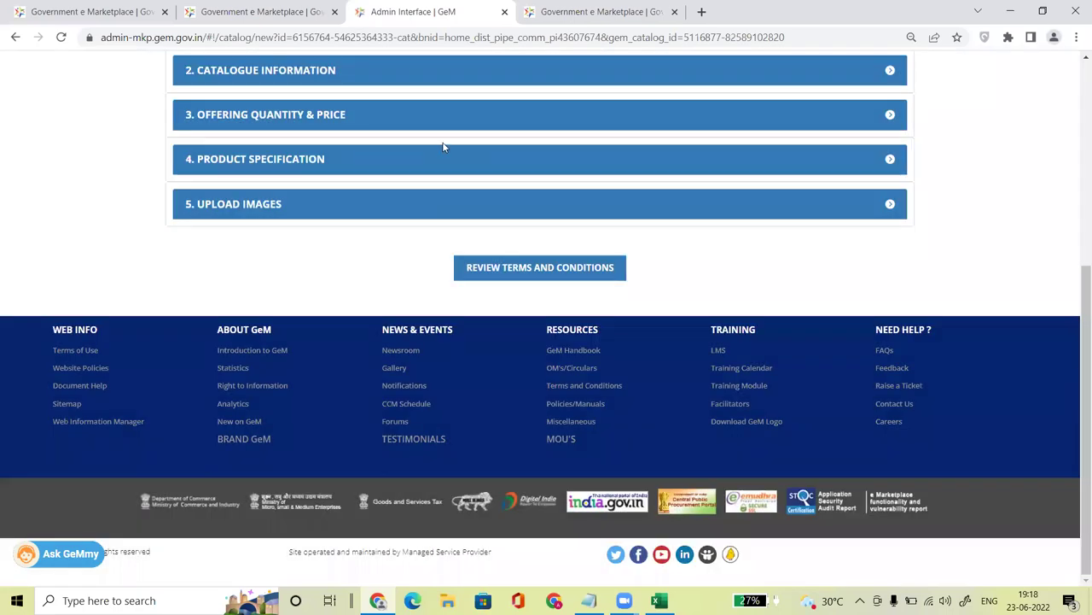
{"action": "left_click", "coordinate": [523, 271]}
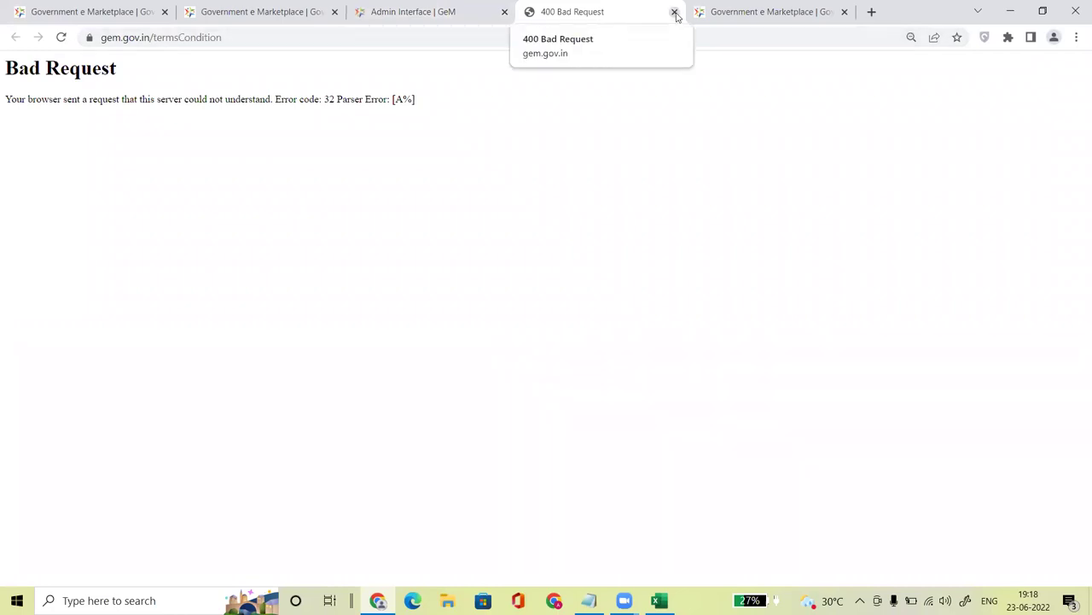
{"action": "left_click", "coordinate": [674, 13]}
Step: Accept the terms, enter the captcha text in capitals and publish the offering
{"action": "left_click", "coordinate": [176, 304]}
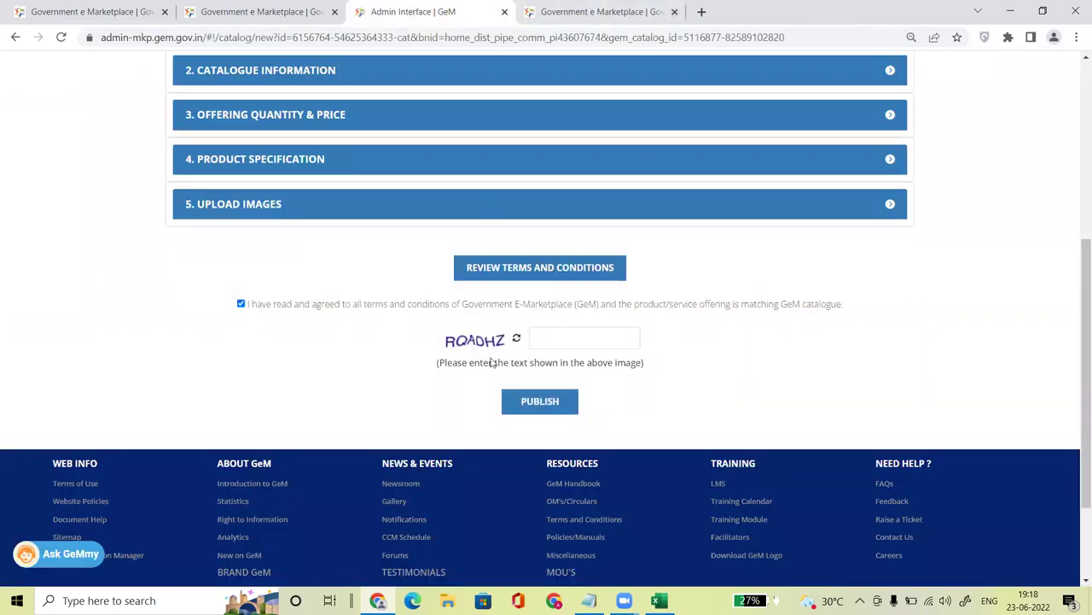
{"action": "left_click", "coordinate": [576, 340]}
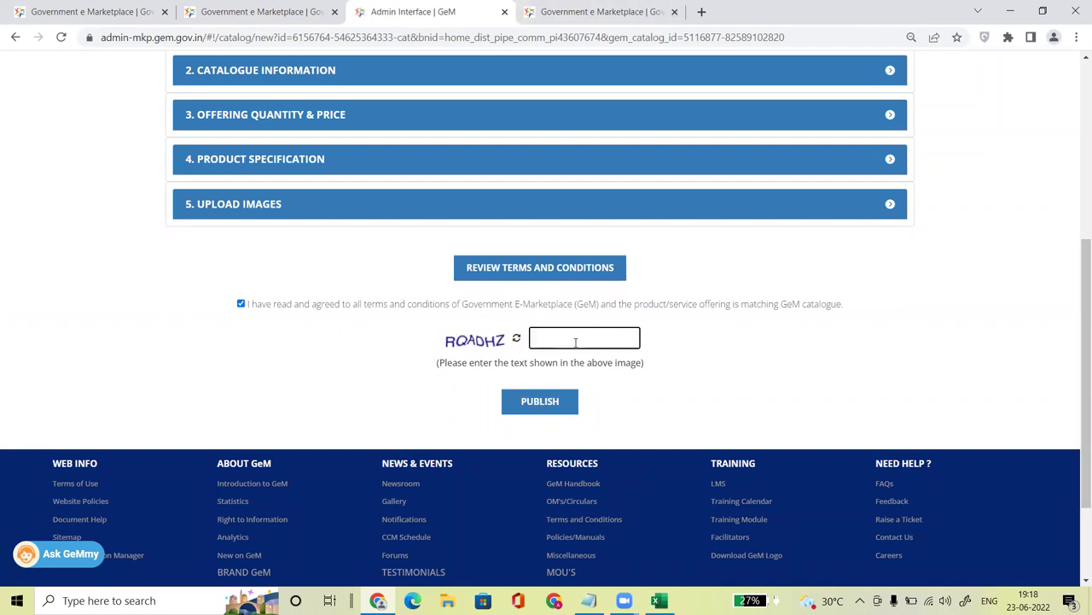
{"action": "key", "text": "Caps_Lock"}
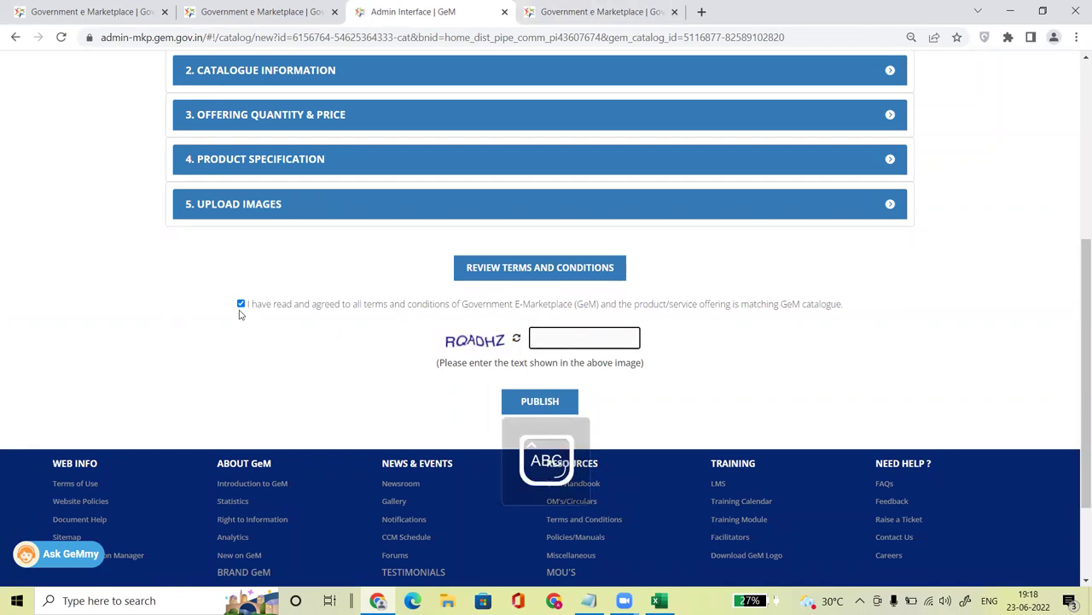
{"action": "type", "text": "RQADHZ"}
{"action": "left_click", "coordinate": [541, 401]}
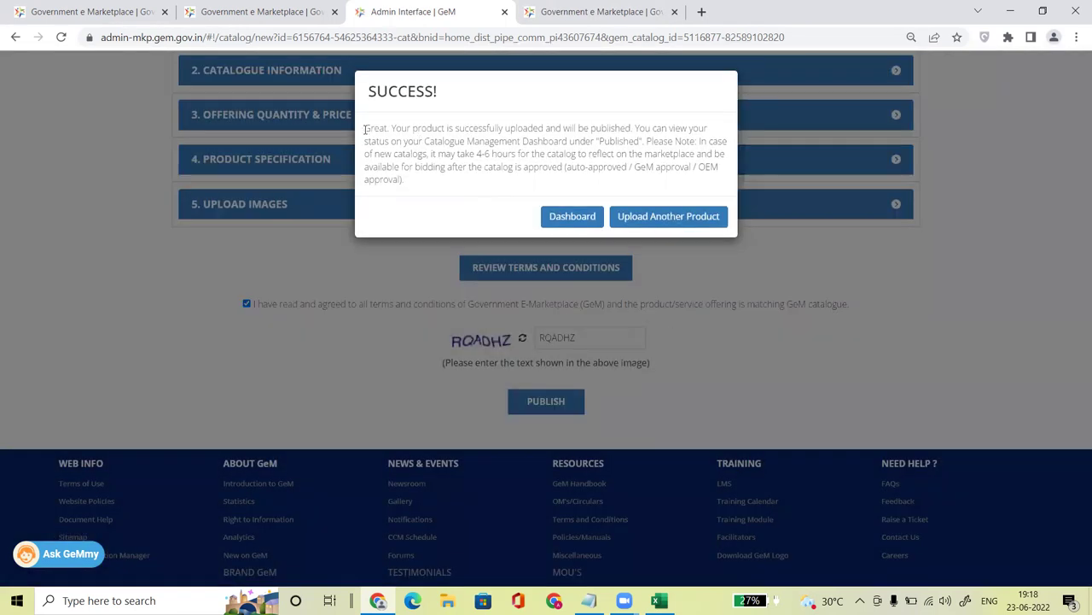
Step: Note the upload success message, then find the garden pipe in the dashboard's Published list
{"action": "left_click_drag", "start_coordinate": [365, 128], "coordinate": [646, 129]}
{"action": "left_click_drag", "start_coordinate": [445, 155], "coordinate": [623, 153]}
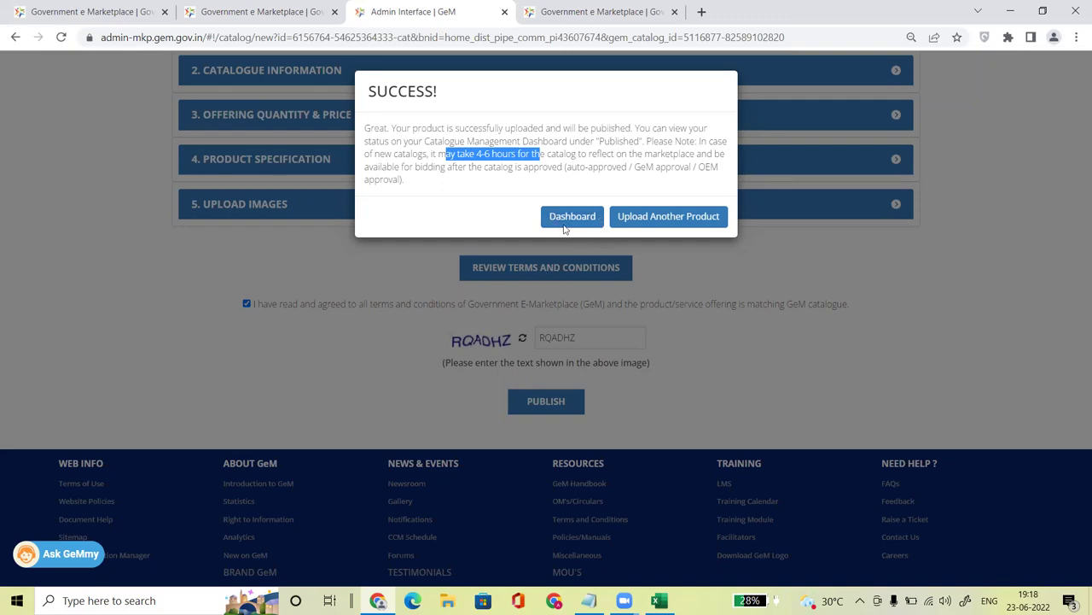
{"action": "left_click", "coordinate": [570, 216]}
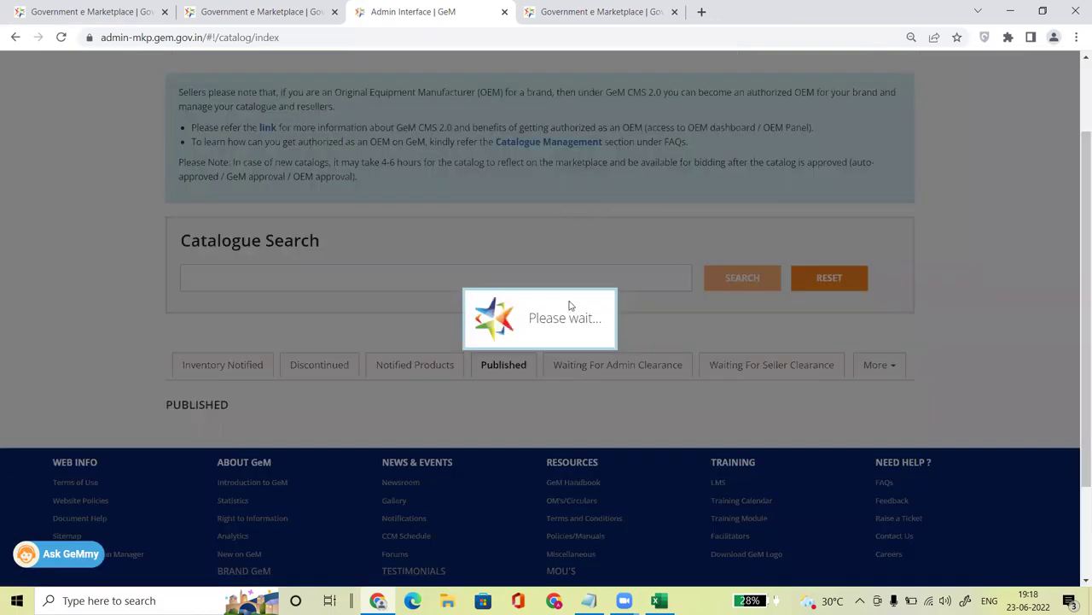
{"action": "scroll", "coordinate": [632, 333], "scroll_direction": "down", "scroll_amount": 2}
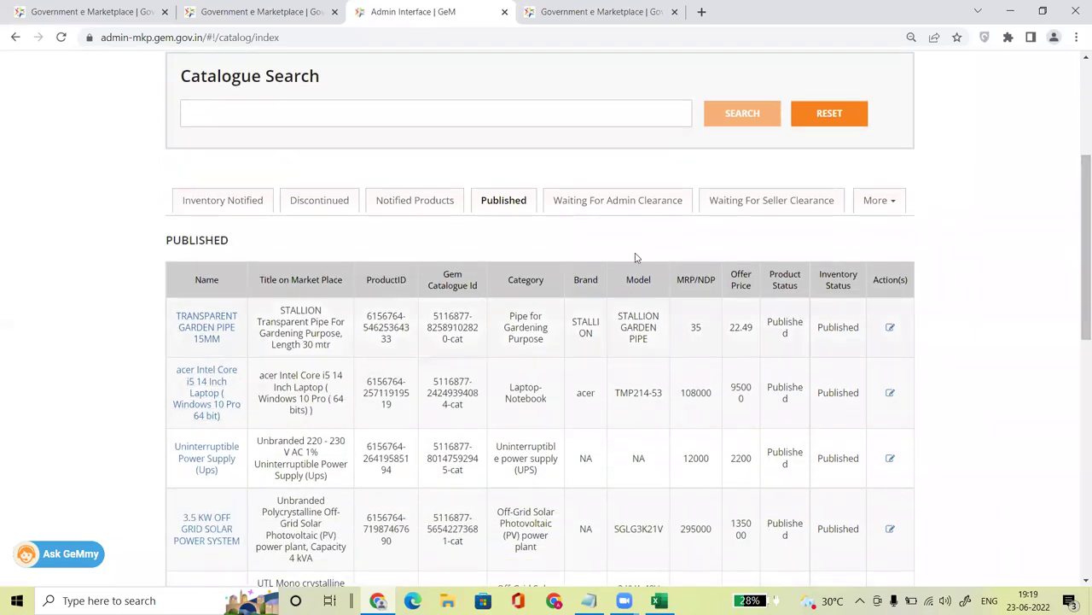
{"action": "left_click_drag", "start_coordinate": [618, 316], "coordinate": [666, 347]}
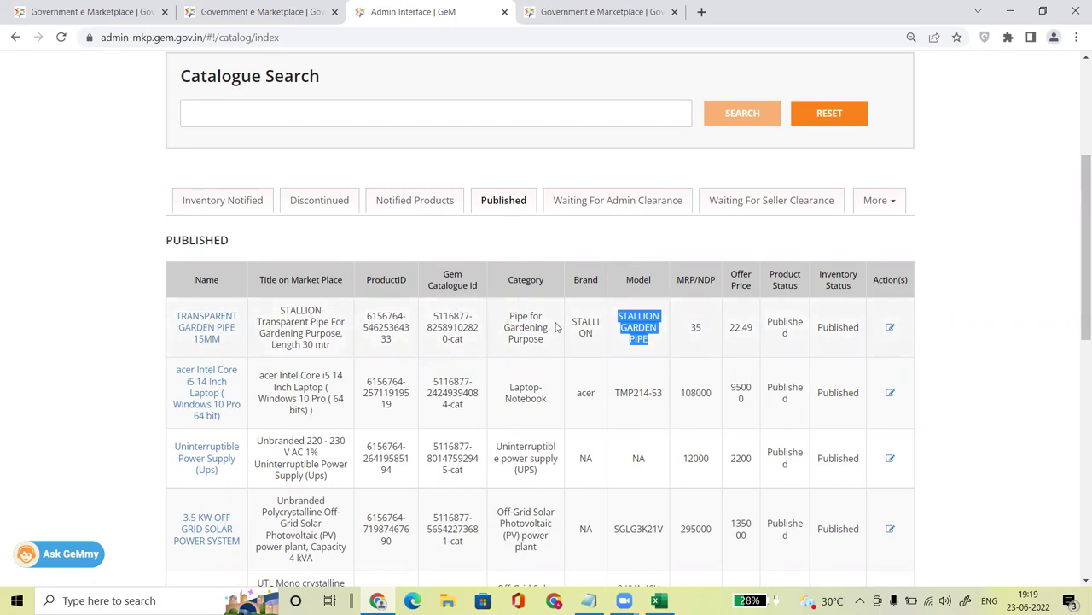
Step: Open the Transparent Garden Pipe marketplace listing showing the 22.49 offer price
{"action": "left_click", "coordinate": [189, 333]}
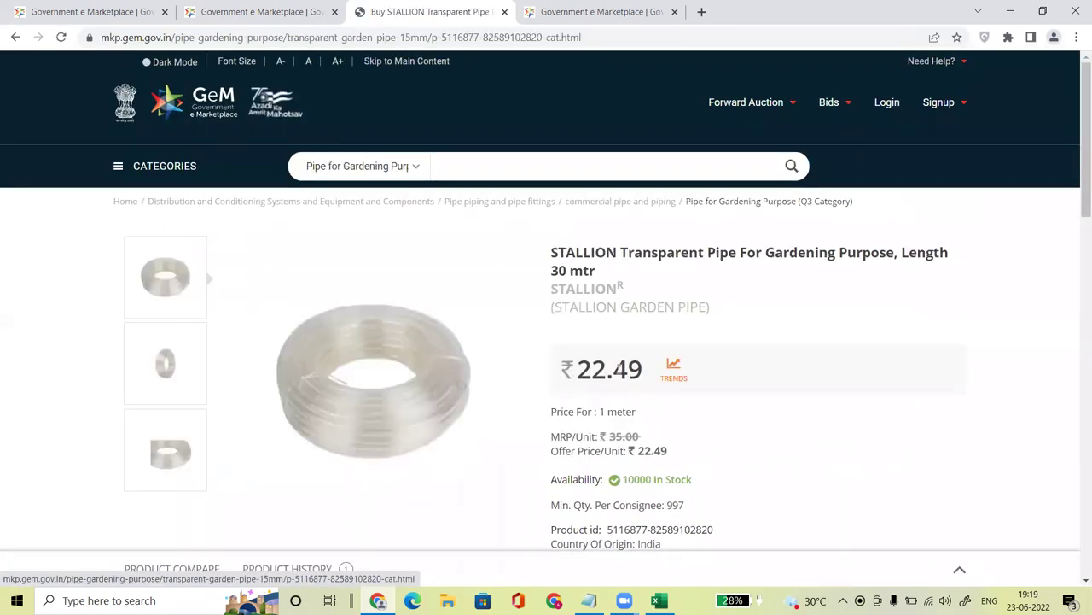
{"action": "left_click_drag", "start_coordinate": [578, 368], "coordinate": [645, 376]}
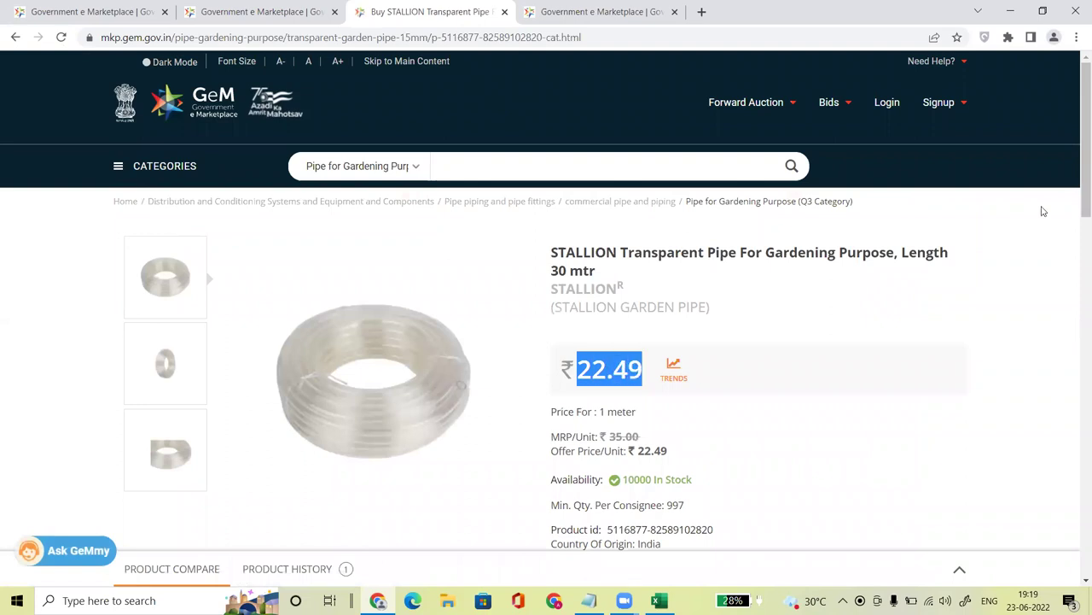
{"action": "left_click_drag", "start_coordinate": [1078, 171], "coordinate": [1077, 221]}
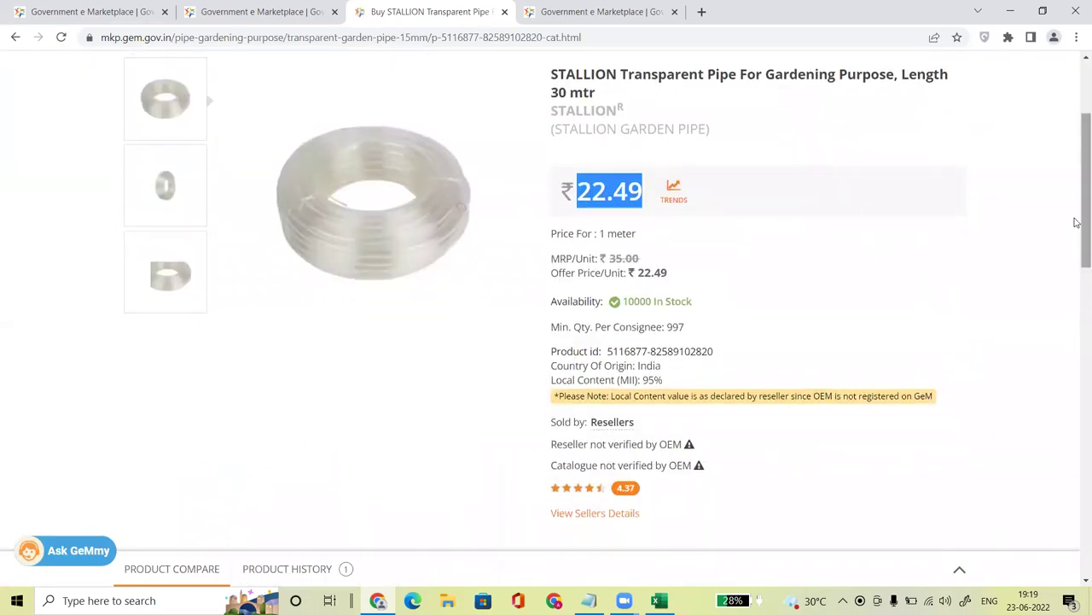
{"action": "scroll", "coordinate": [1077, 190], "scroll_direction": "down", "scroll_amount": 3}
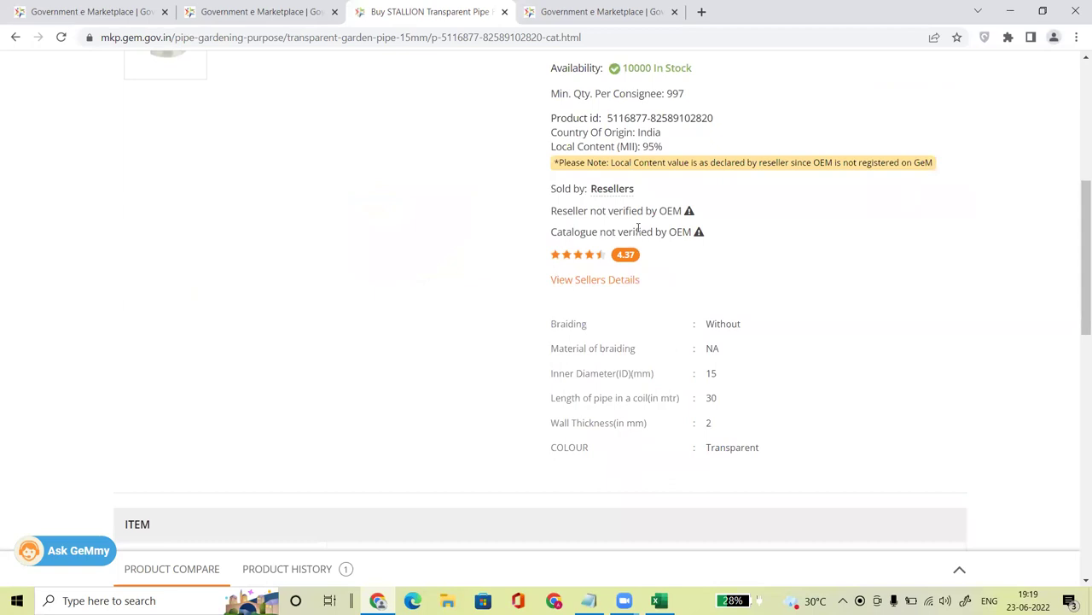
Step: Jump to the sellers details table and expand the full delivery state list
{"action": "left_click", "coordinate": [588, 282]}
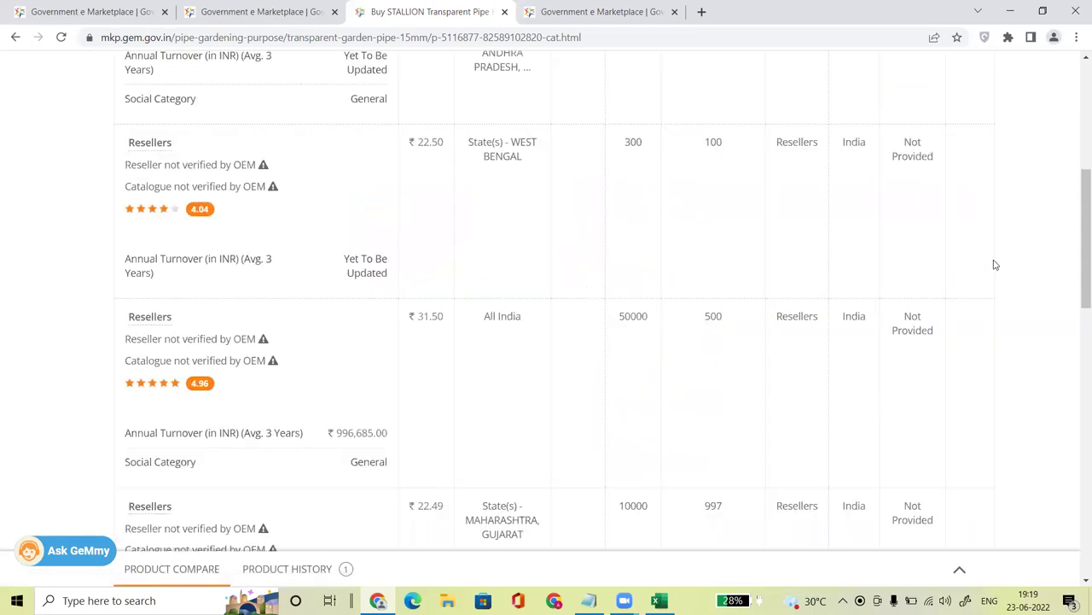
{"action": "left_click_drag", "start_coordinate": [1076, 258], "coordinate": [1077, 193]}
{"action": "left_click_drag", "start_coordinate": [414, 401], "coordinate": [485, 407]}
{"action": "left_click_drag", "start_coordinate": [423, 198], "coordinate": [456, 198]}
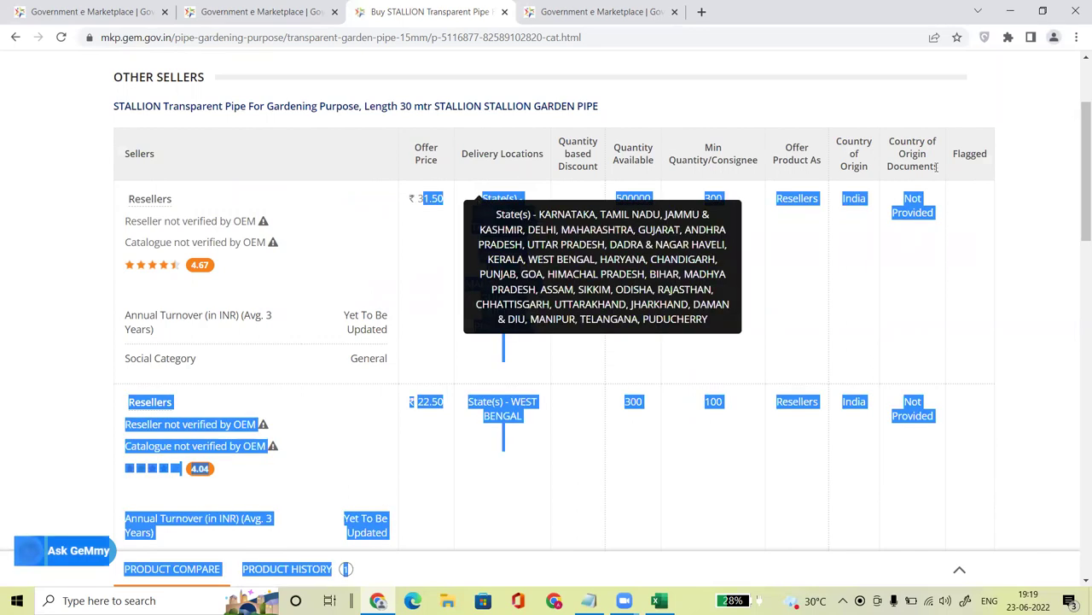
{"action": "left_click", "coordinate": [1023, 192]}
{"action": "scroll", "coordinate": [1075, 226], "scroll_direction": "down", "scroll_amount": 2}
{"action": "scroll", "coordinate": [1076, 256], "scroll_direction": "down", "scroll_amount": 3}
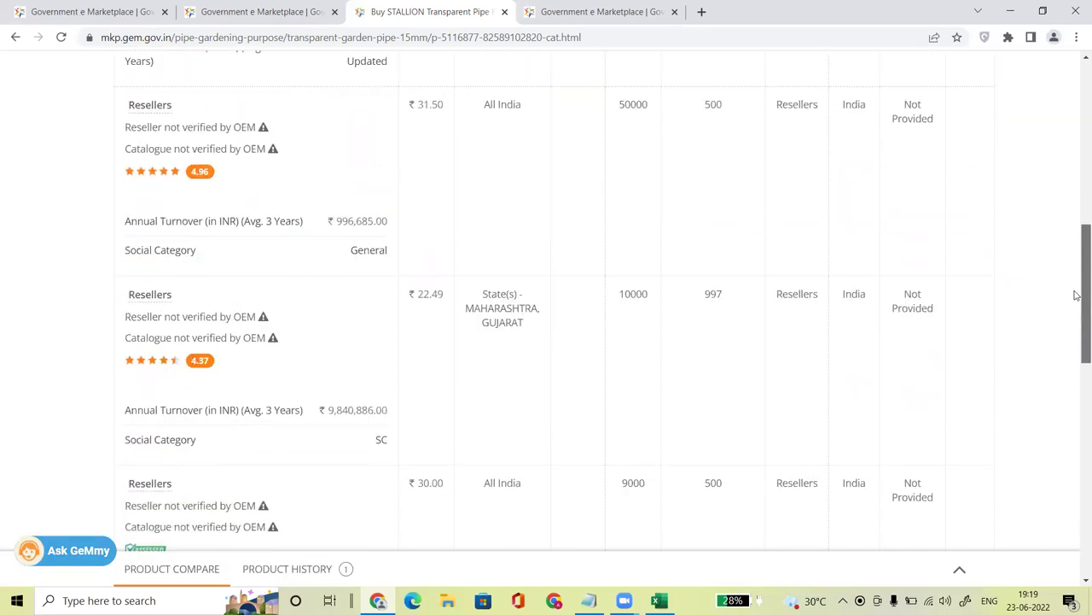
Step: Review the 22.49 reseller offer: Maharashtra and Gujarat, 10000 available, 997 minimum
{"action": "double_click", "coordinate": [435, 241]}
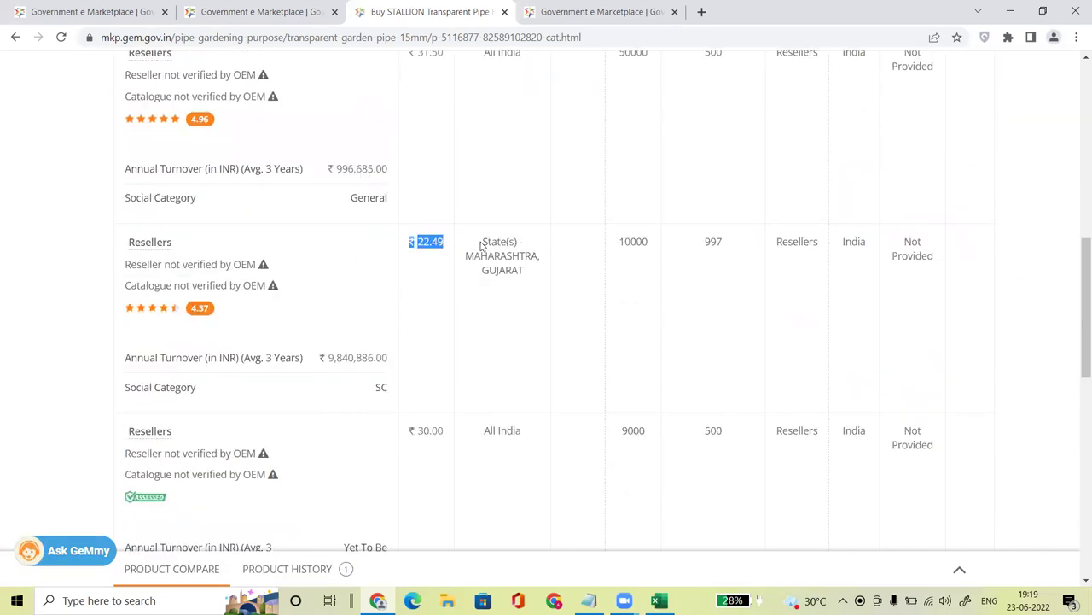
{"action": "left_click_drag", "start_coordinate": [474, 256], "coordinate": [522, 273]}
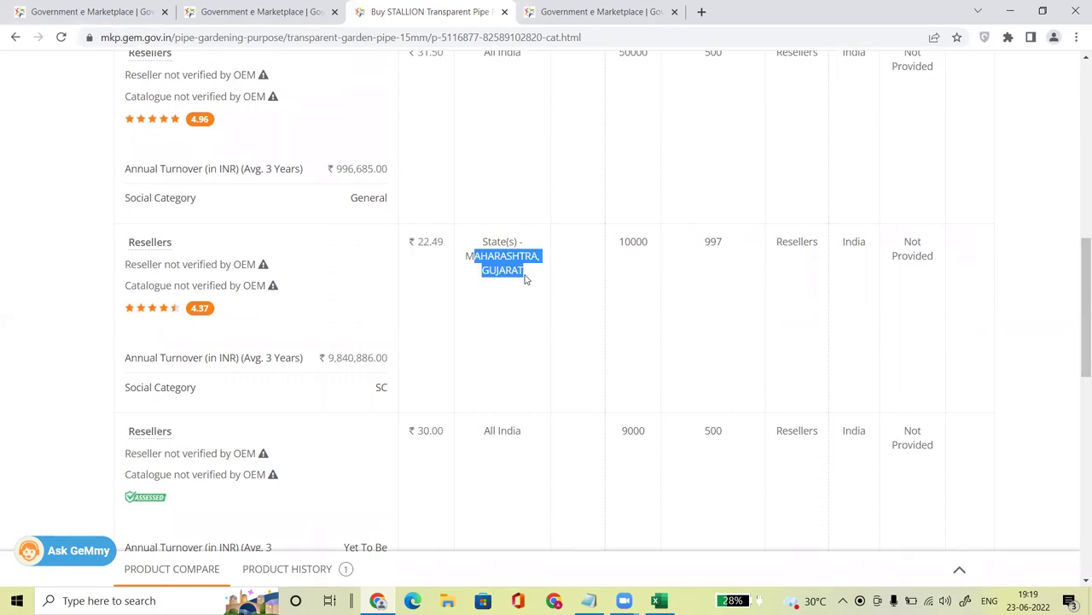
{"action": "double_click", "coordinate": [635, 241]}
{"action": "double_click", "coordinate": [710, 241]}
{"action": "left_click_drag", "start_coordinate": [1080, 298], "coordinate": [1075, 277]}
{"action": "left_click_drag", "start_coordinate": [726, 315], "coordinate": [610, 309]}
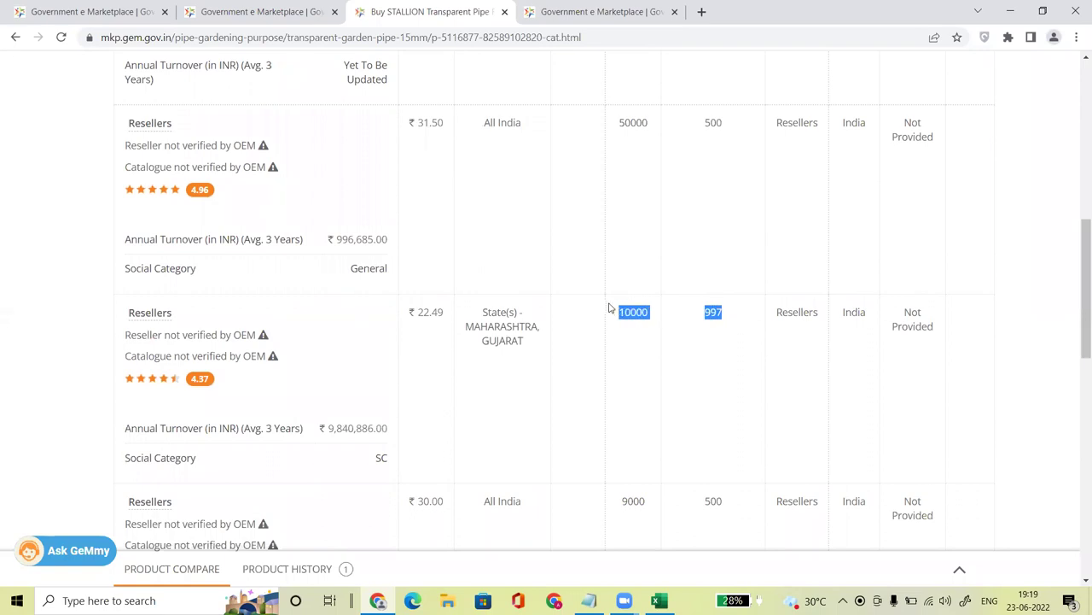
{"action": "left_click", "coordinate": [746, 352]}
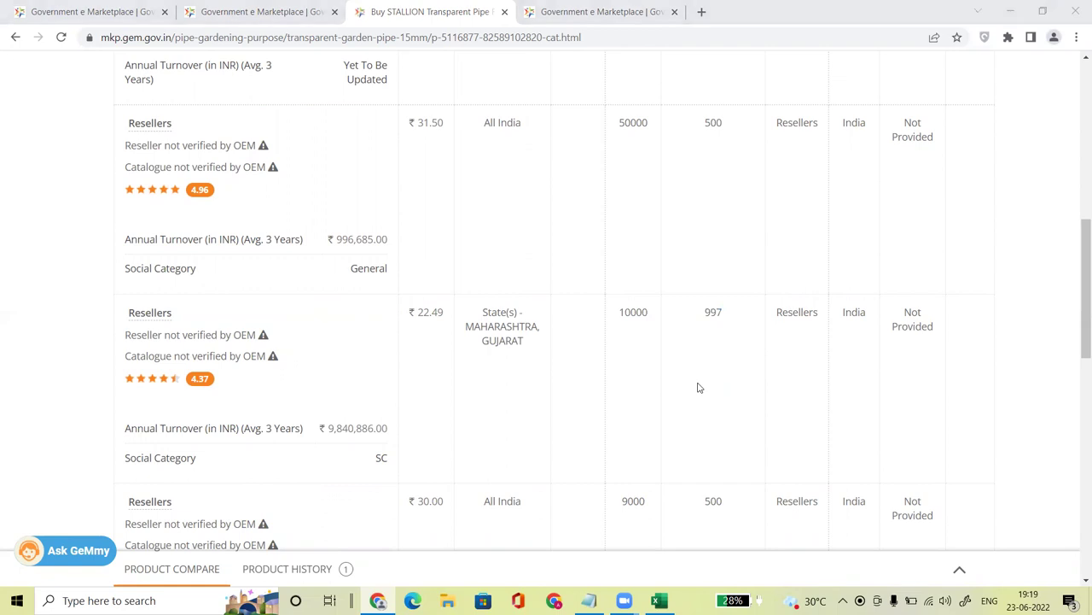
{"action": "left_click", "coordinate": [665, 340]}
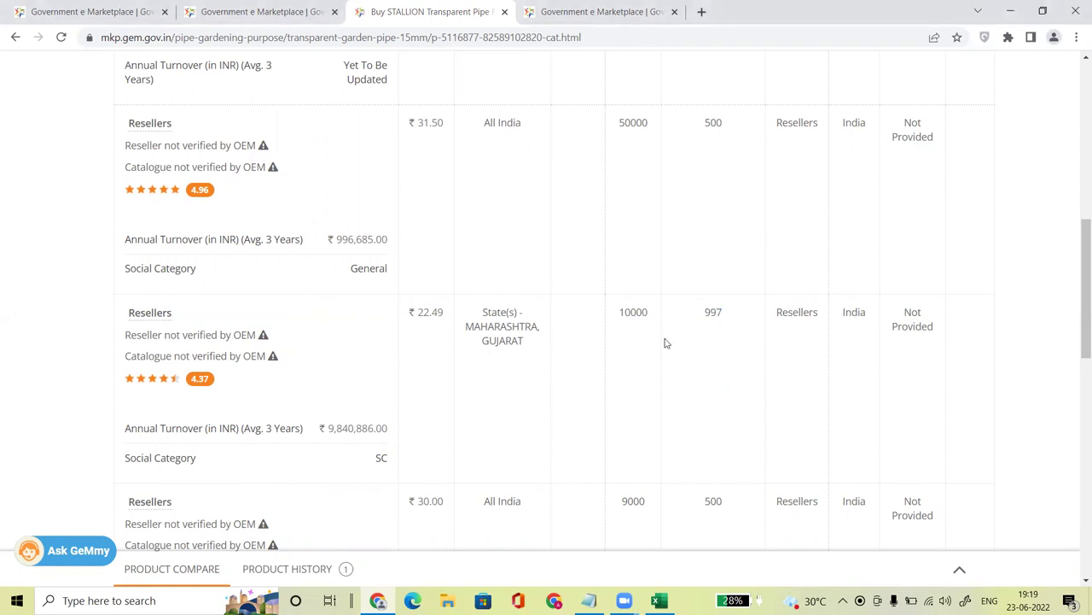
{"action": "scroll", "coordinate": [1076, 225], "scroll_direction": "up", "scroll_amount": 8}
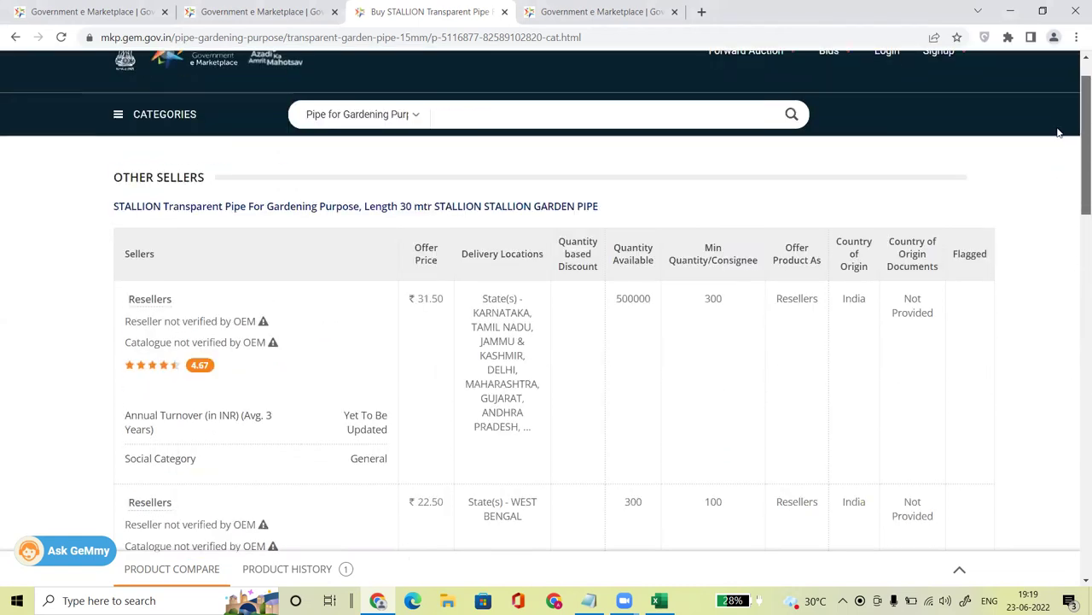
Step: Return to the STALLION garden pipe's product details
{"action": "left_click", "coordinate": [415, 214]}
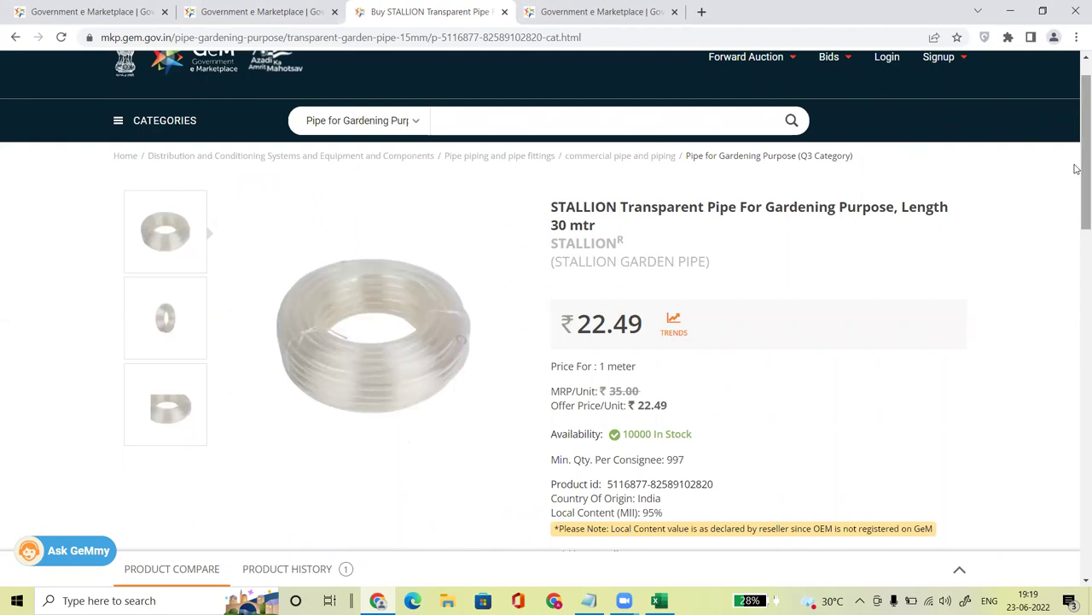
{"action": "scroll", "coordinate": [1077, 191], "scroll_direction": "down", "scroll_amount": 1}
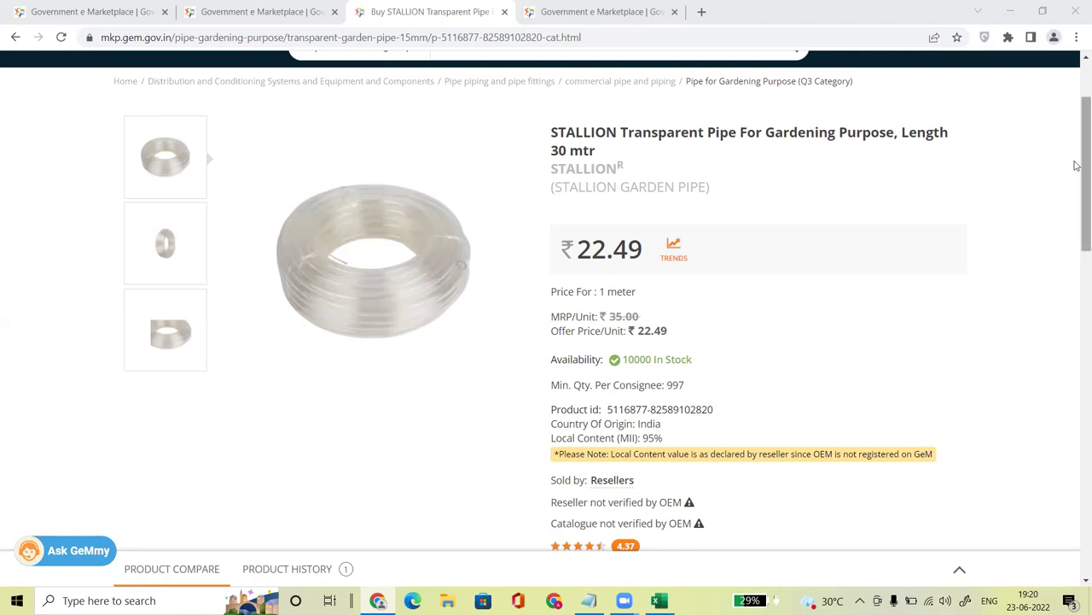
{"action": "left_click_drag", "start_coordinate": [1077, 183], "coordinate": [1077, 205]}
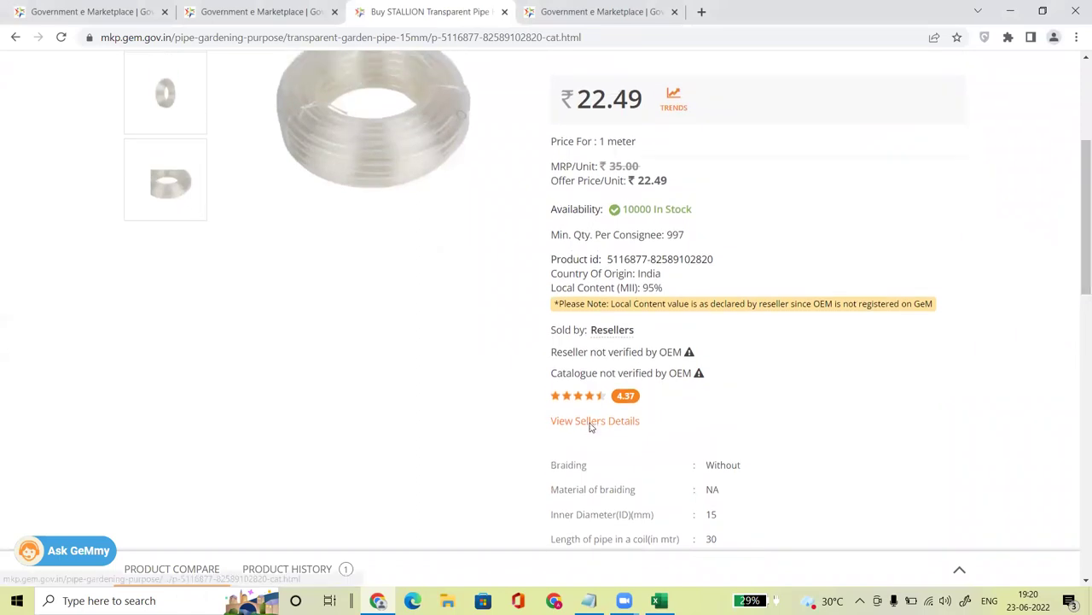
Step: Compare the ₹22.50 and ₹22.49 seller prices, then go back to the product view
{"action": "left_click", "coordinate": [590, 418]}
{"action": "left_click_drag", "start_coordinate": [418, 286], "coordinate": [430, 285]}
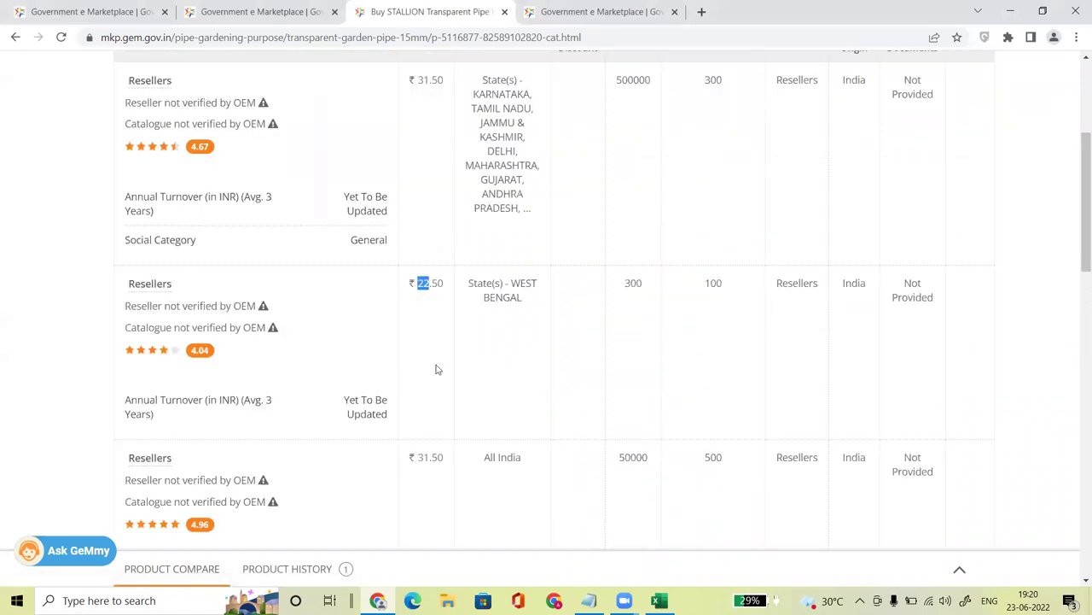
{"action": "scroll", "coordinate": [1077, 256], "scroll_direction": "down", "scroll_amount": 3}
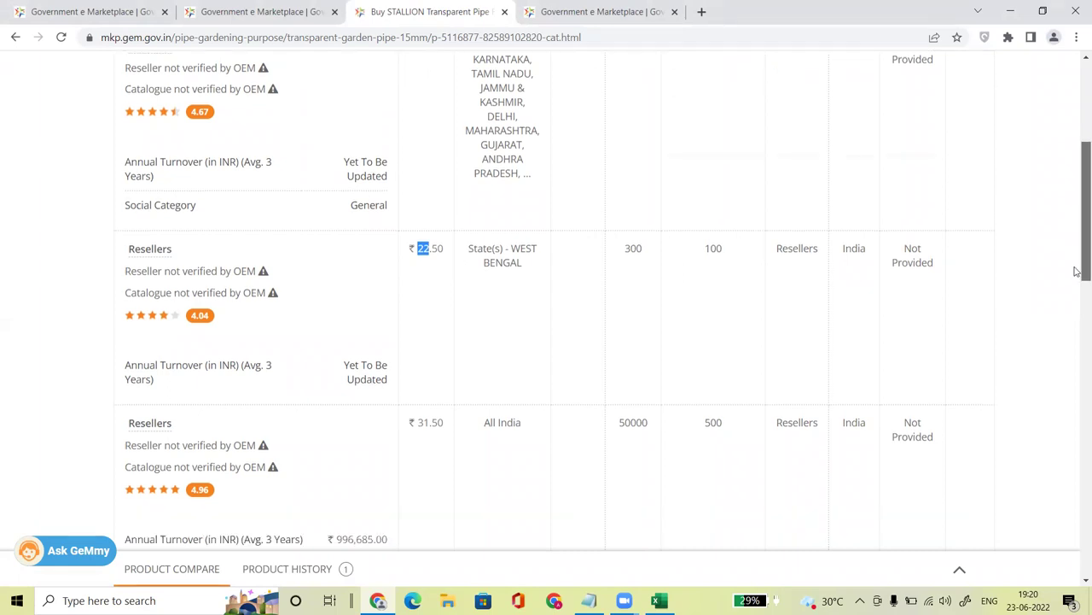
{"action": "left_click_drag", "start_coordinate": [418, 386], "coordinate": [445, 389]}
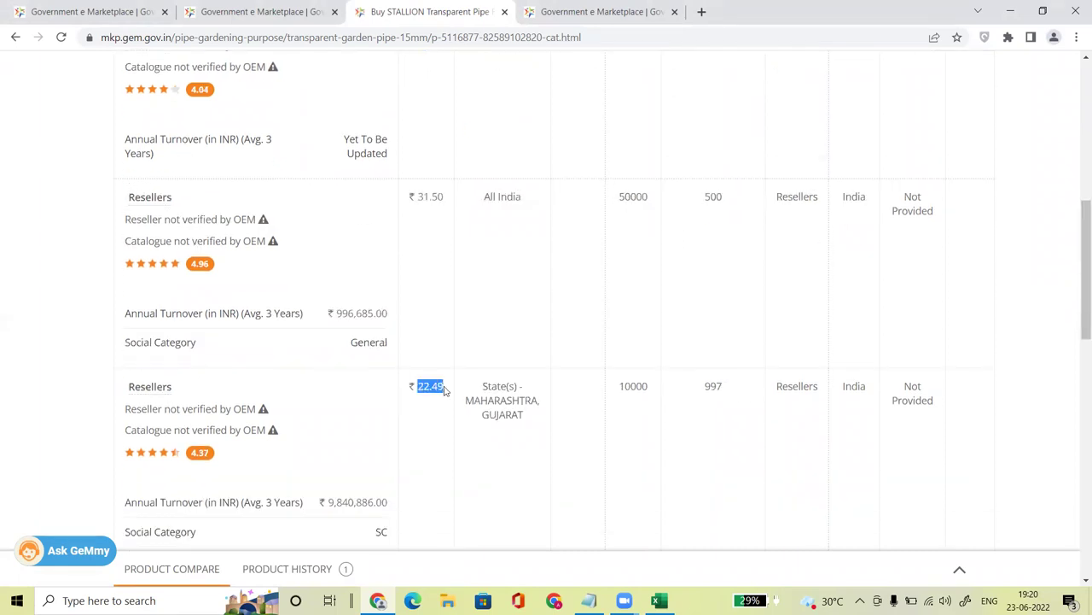
{"action": "left_click_drag", "start_coordinate": [1073, 281], "coordinate": [1076, 117]}
{"action": "left_click", "coordinate": [427, 210]}
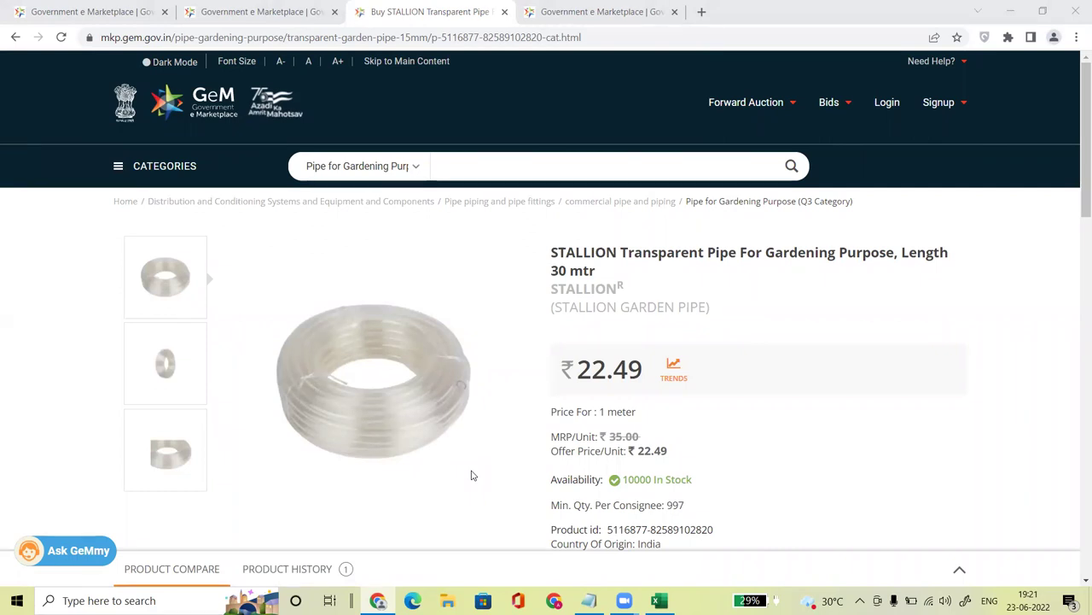
Step: Reload the page after the login error and open Search My Offerings under Catalogue > Products
{"action": "left_click", "coordinate": [886, 111]}
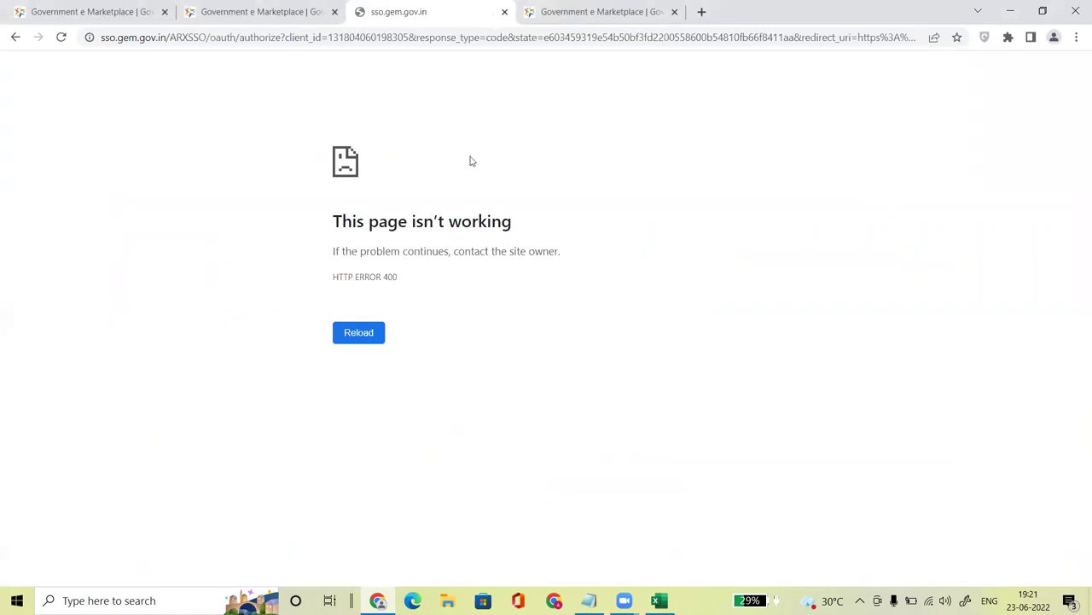
{"action": "left_click", "coordinate": [213, 42]}
{"action": "key", "text": "Return"}
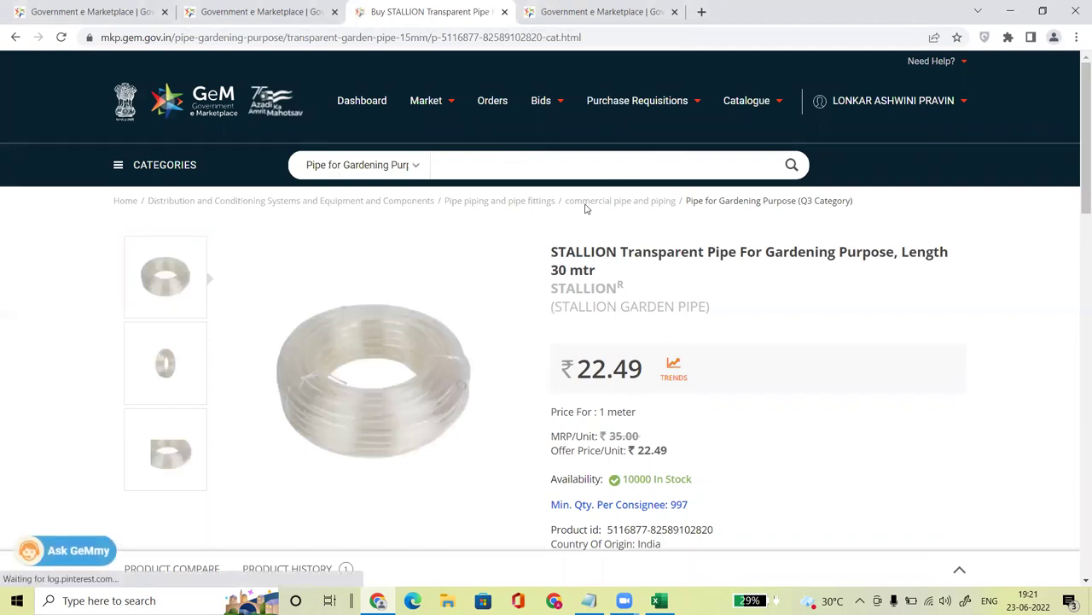
{"action": "mouse_move", "coordinate": [780, 110]}
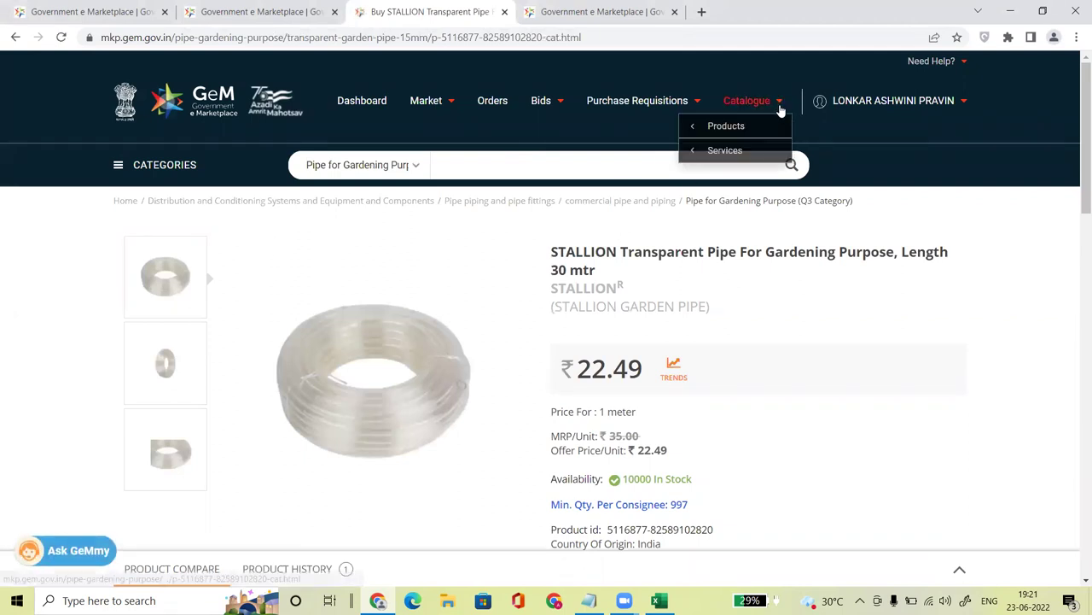
{"action": "mouse_move", "coordinate": [724, 126]}
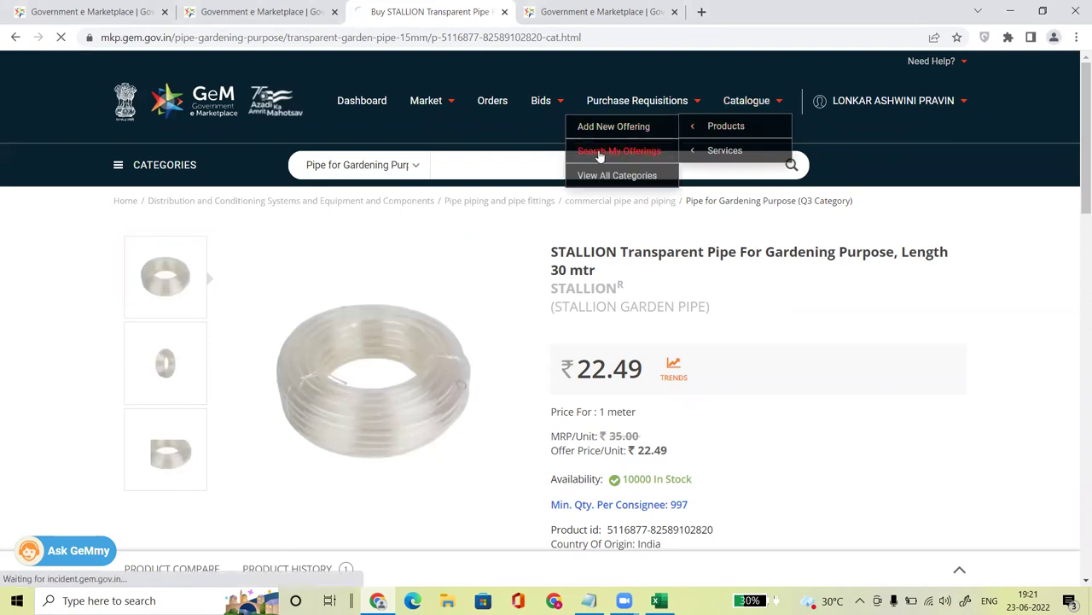
{"action": "left_click", "coordinate": [583, 176]}
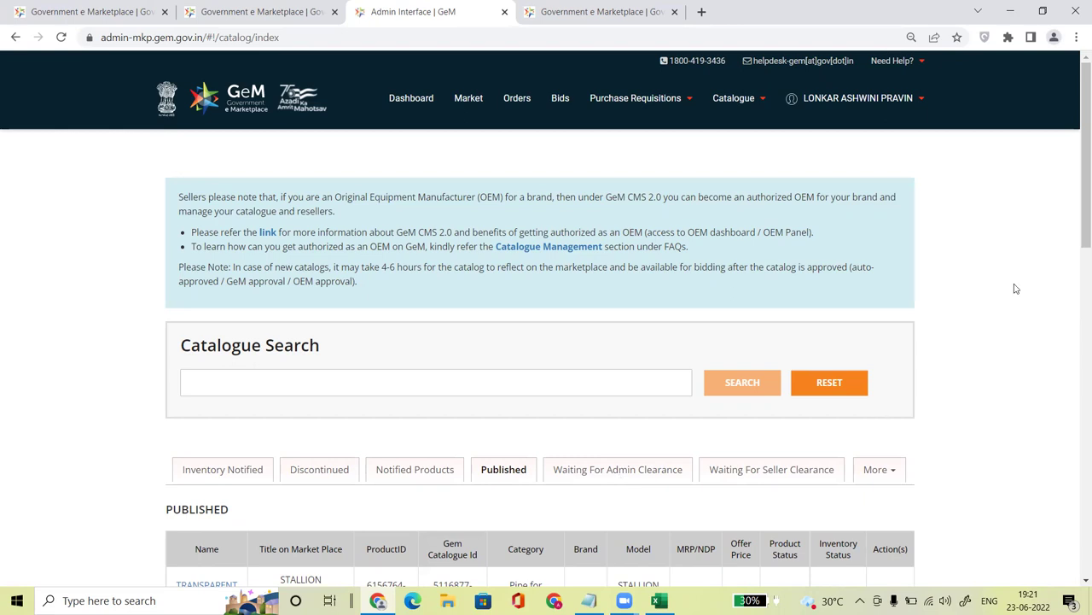
Step: Scroll through the Published table and close the two extra Government e Marketplace tabs
{"action": "scroll", "coordinate": [1078, 248], "scroll_direction": "down", "scroll_amount": 2}
{"action": "scroll", "coordinate": [1077, 282], "scroll_direction": "down", "scroll_amount": 3}
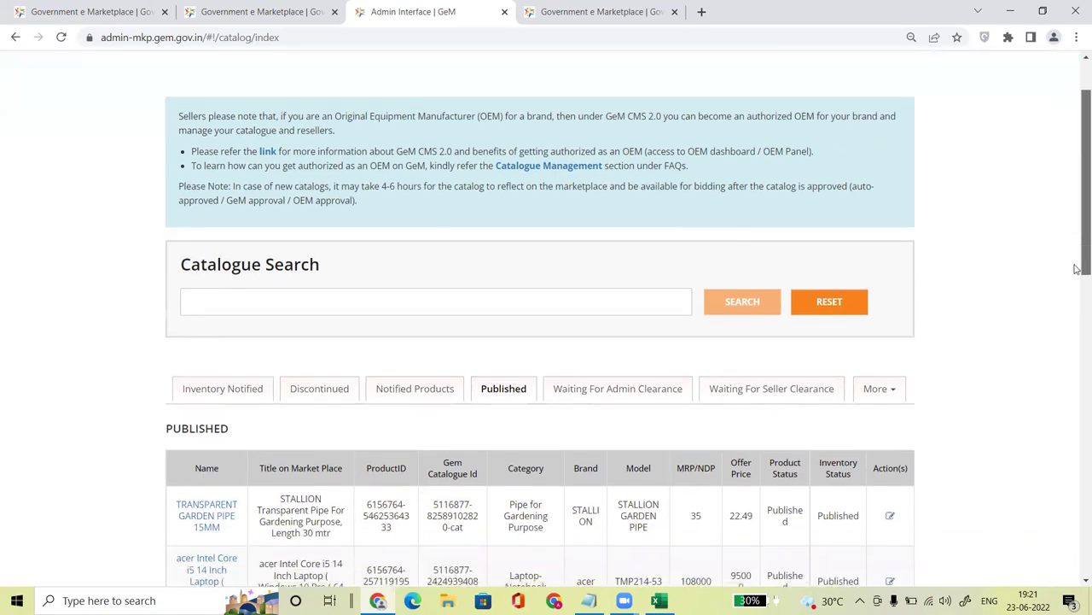
{"action": "scroll", "coordinate": [1077, 307], "scroll_direction": "down", "scroll_amount": 1}
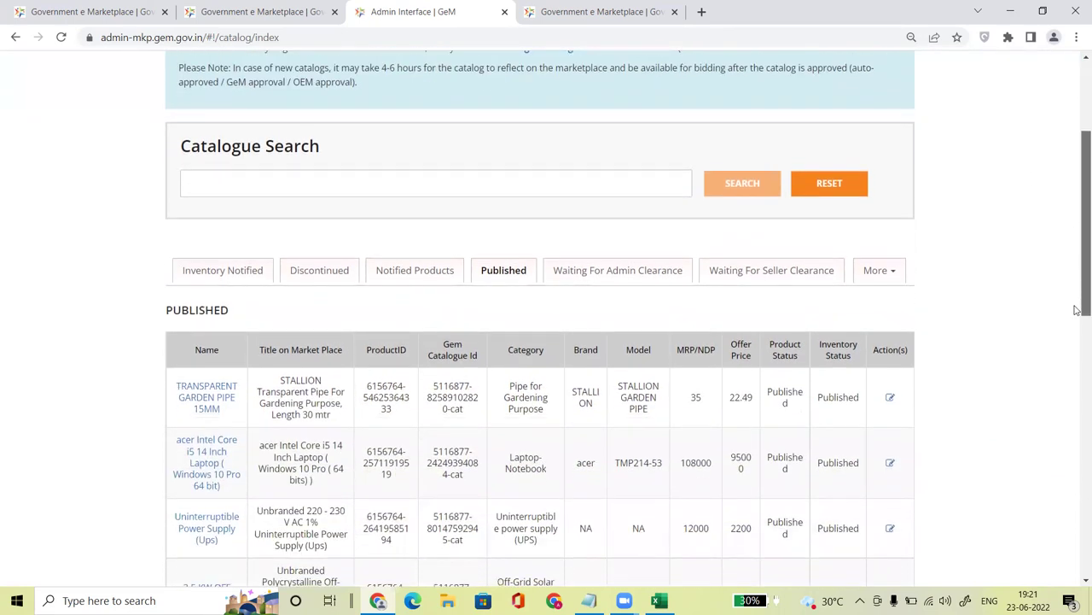
{"action": "scroll", "coordinate": [1077, 309], "scroll_direction": "down", "scroll_amount": 2}
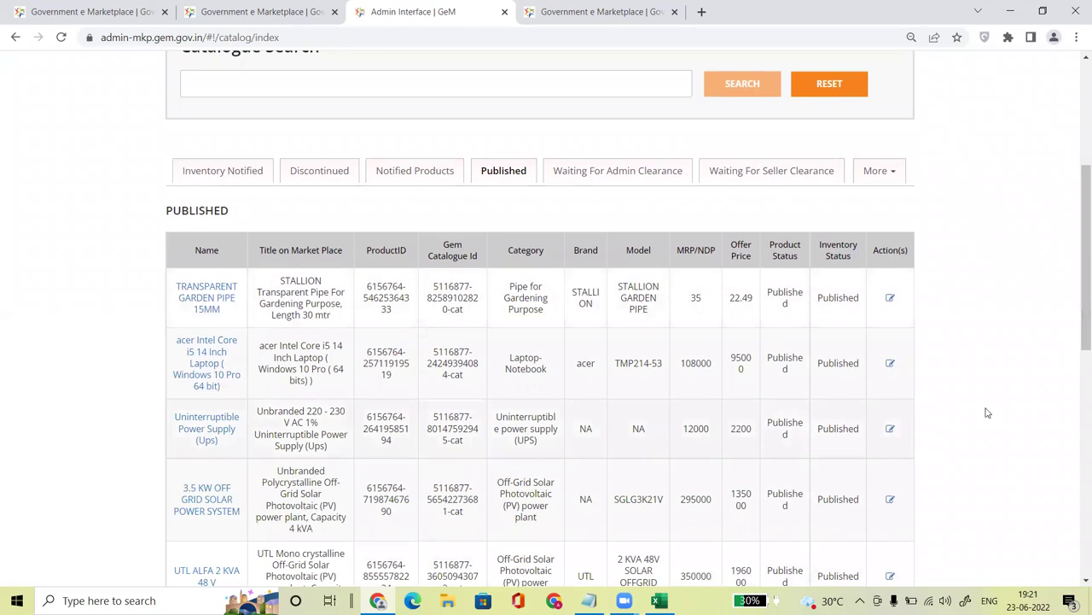
{"action": "left_click_drag", "start_coordinate": [1077, 252], "coordinate": [1076, 143]}
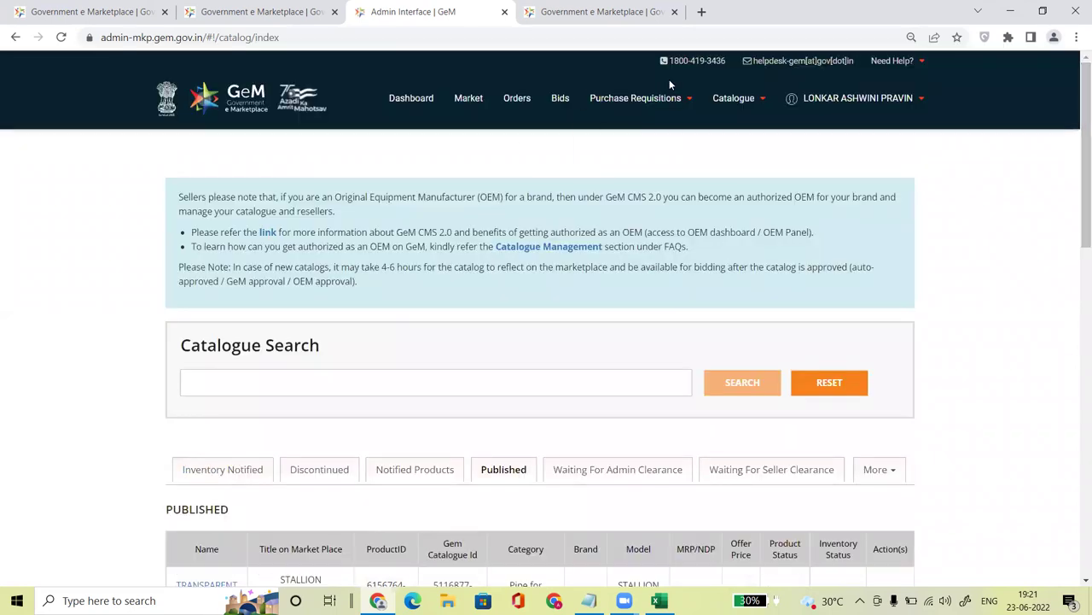
{"action": "left_click", "coordinate": [165, 12]}
{"action": "left_click", "coordinate": [165, 12]}
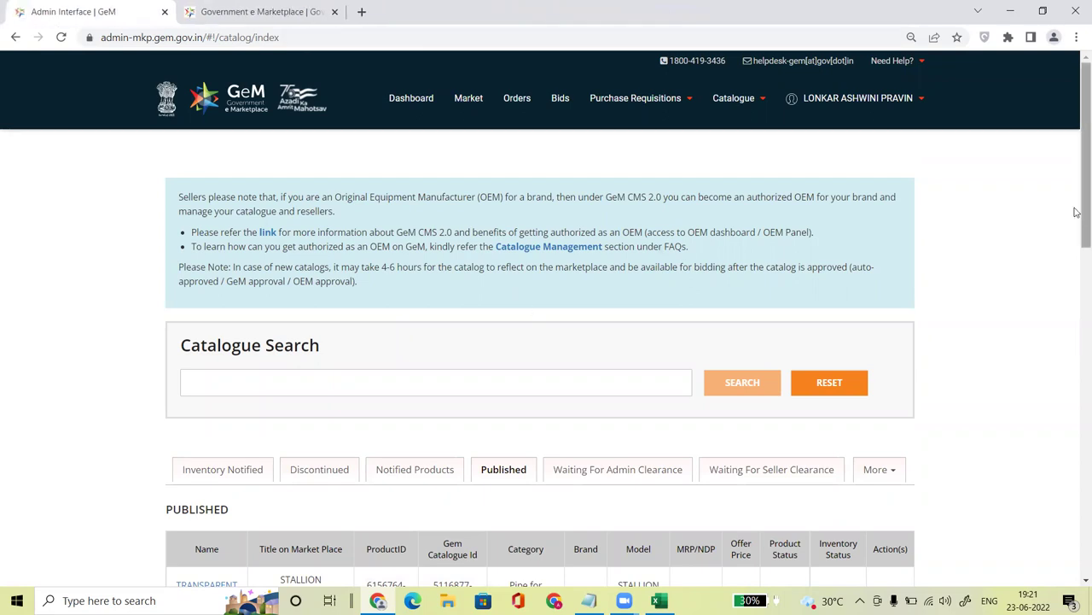
Step: Return to the GeM Marketplace home page using Market in the header
{"action": "right_click", "coordinate": [1076, 271]}
{"action": "left_click", "coordinate": [1076, 271]}
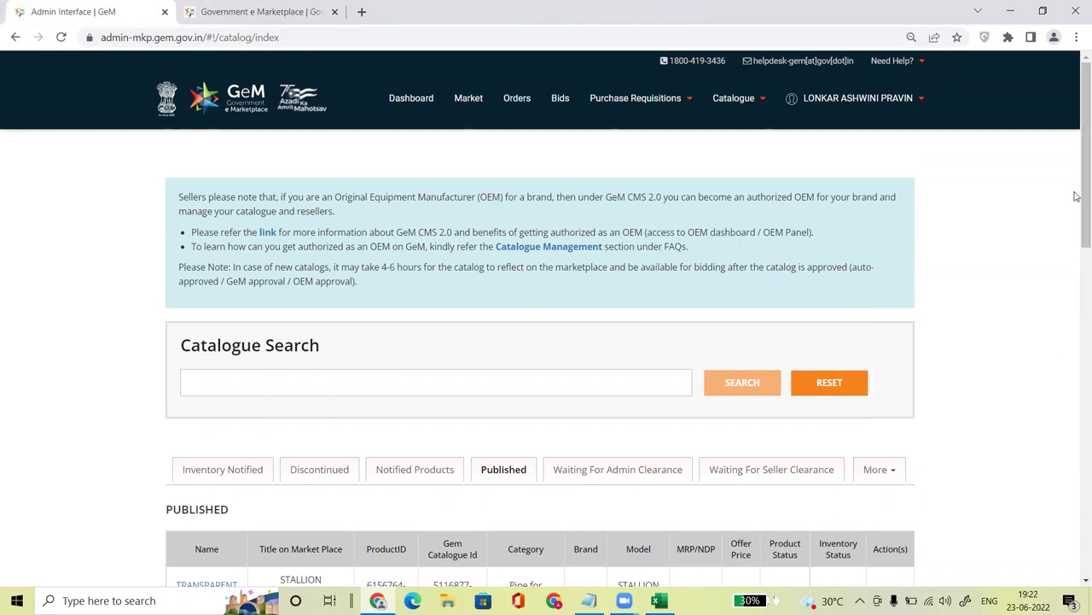
{"action": "scroll", "coordinate": [1076, 290], "scroll_direction": "down", "scroll_amount": 4}
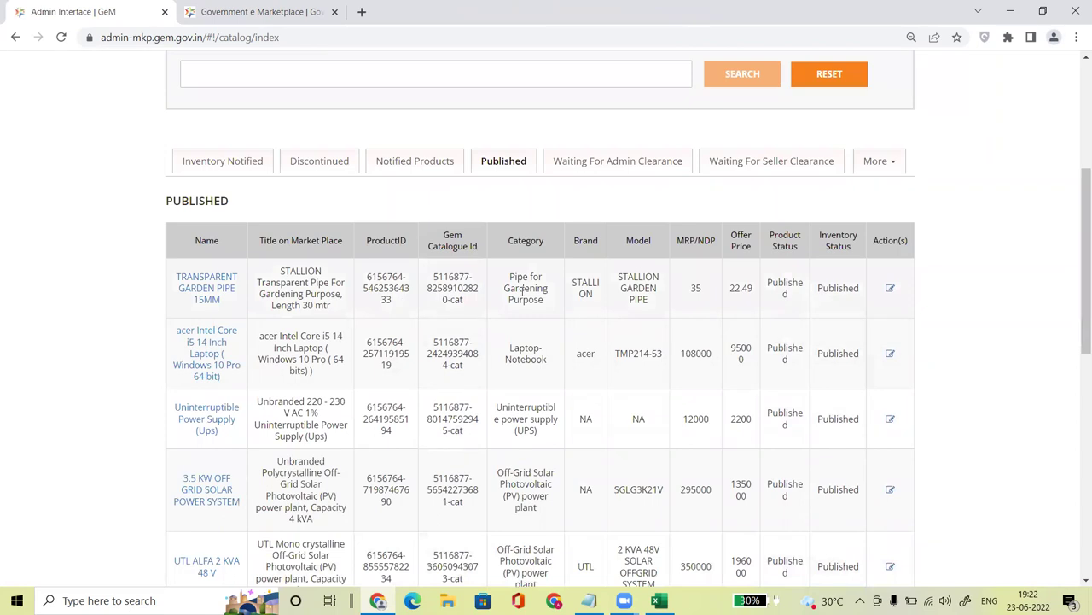
{"action": "left_click_drag", "start_coordinate": [507, 277], "coordinate": [545, 309]}
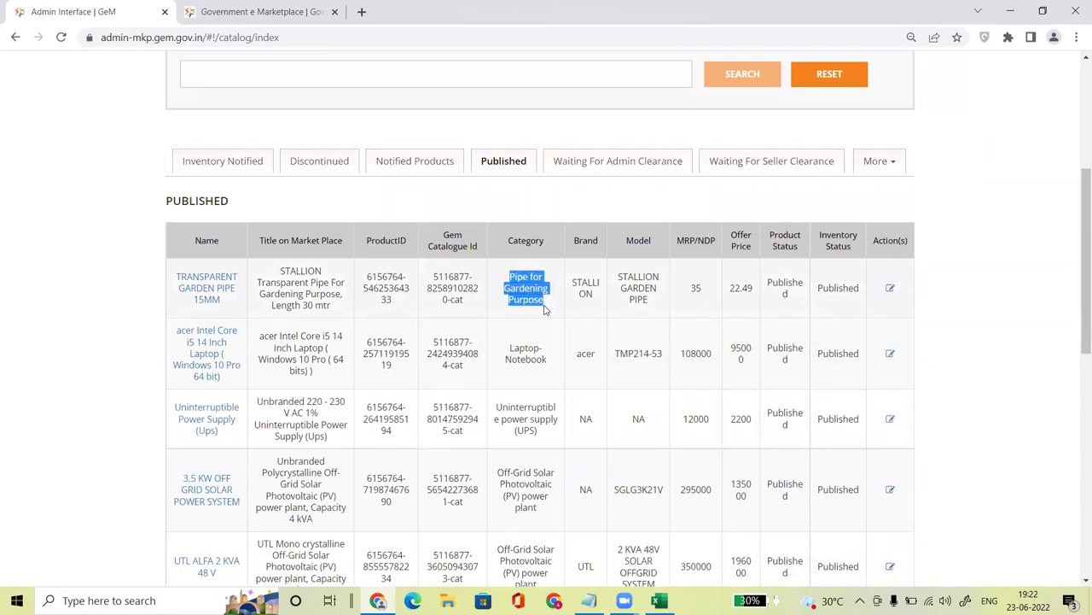
{"action": "scroll", "coordinate": [1078, 307], "scroll_direction": "up", "scroll_amount": 4}
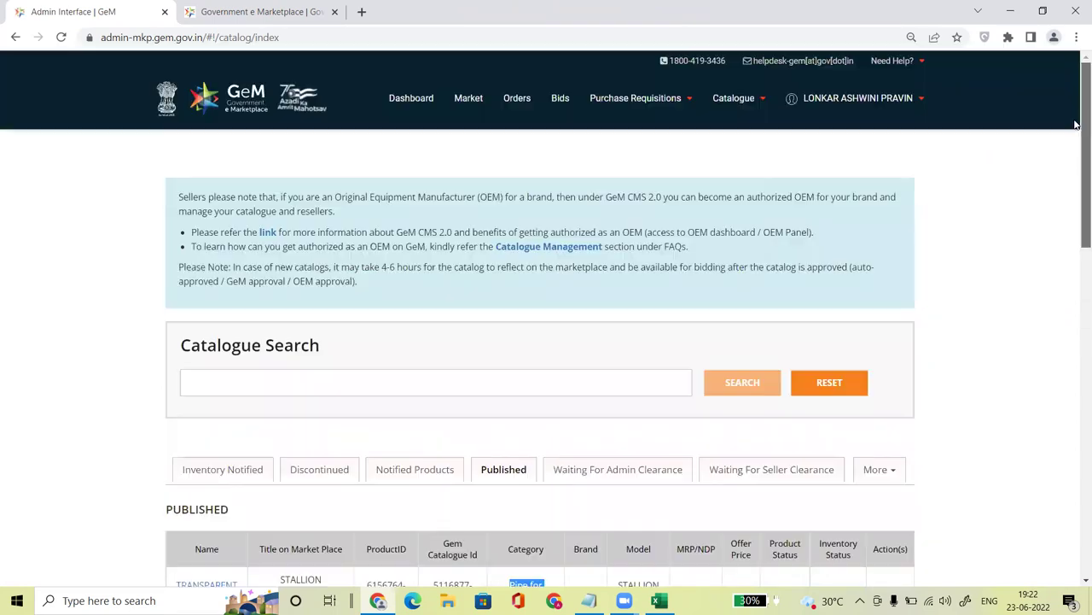
{"action": "left_click", "coordinate": [467, 98]}
Step: Close the leftover tab, search 'MIR' and open the Office Furniture>>Almirah Steel-IS:3312 results
{"action": "left_click", "coordinate": [334, 11]}
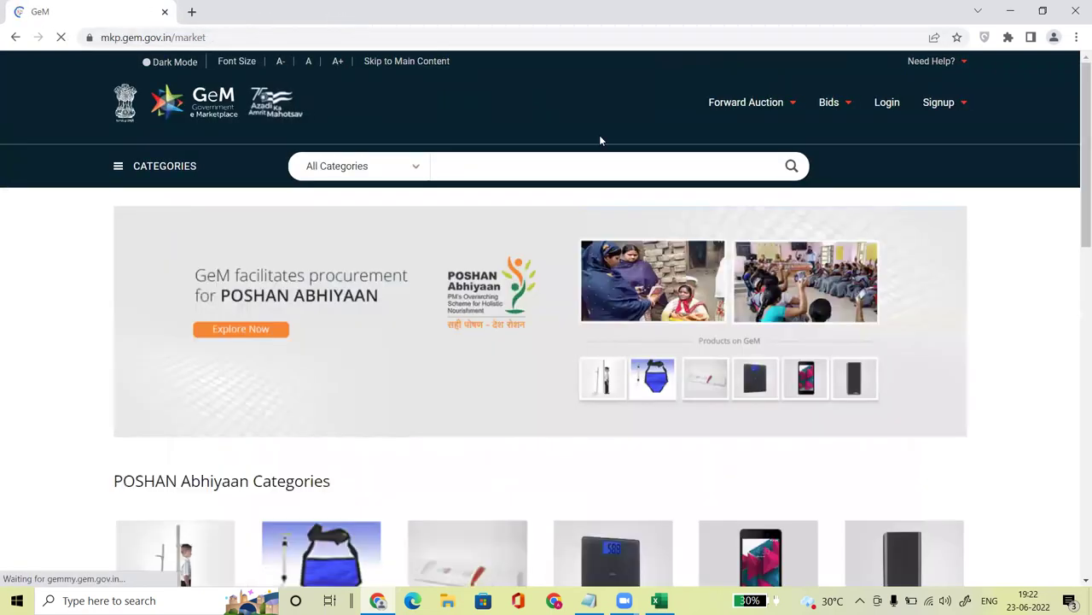
{"action": "left_click", "coordinate": [492, 161]}
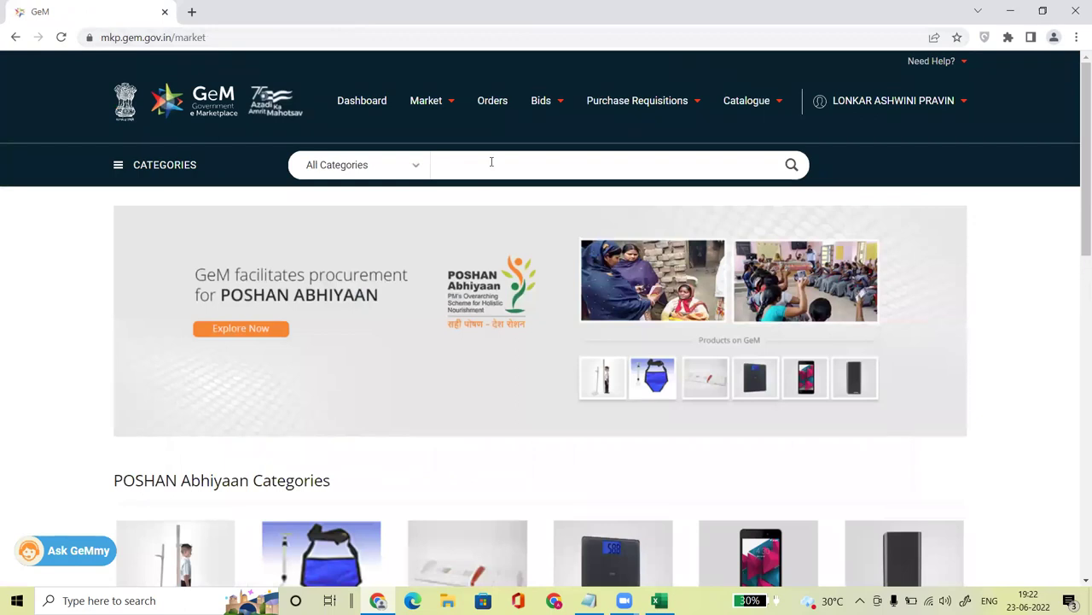
{"action": "type", "text": "MIR"}
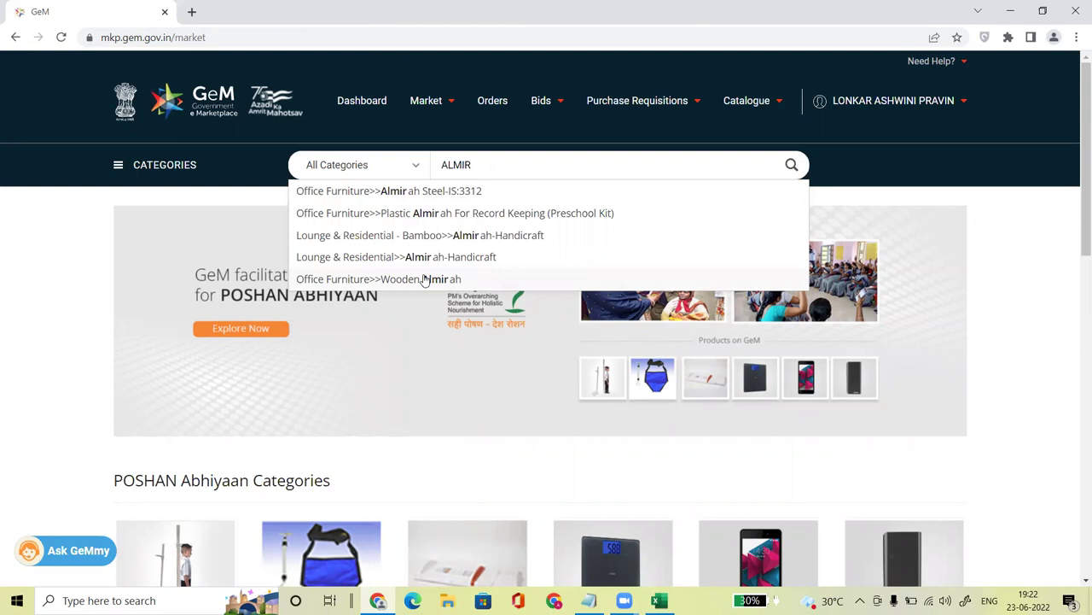
{"action": "left_click", "coordinate": [444, 195]}
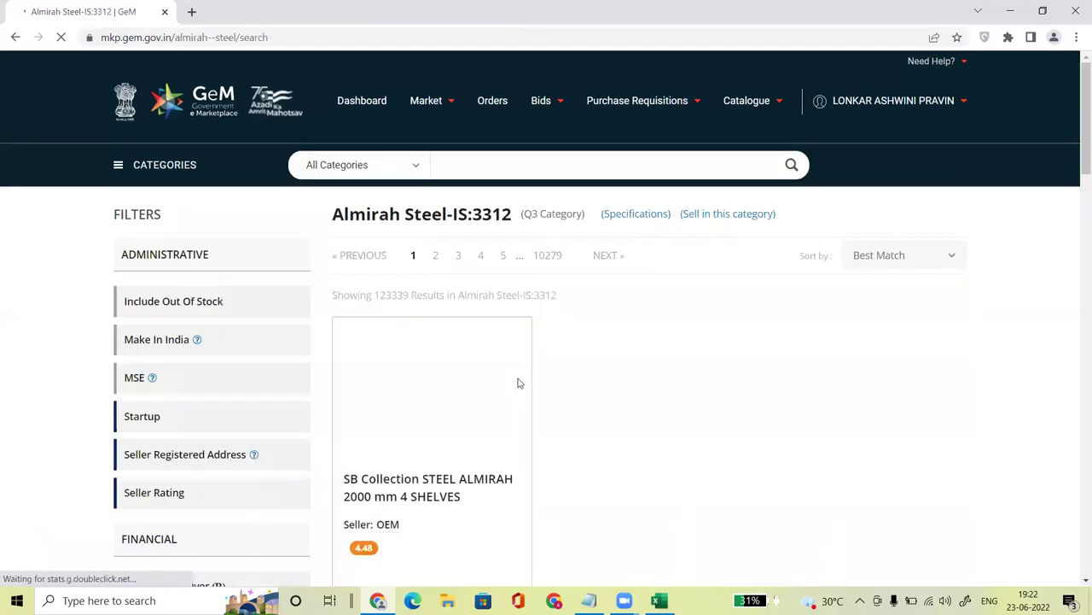
{"action": "left_click_drag", "start_coordinate": [1077, 171], "coordinate": [1078, 235]}
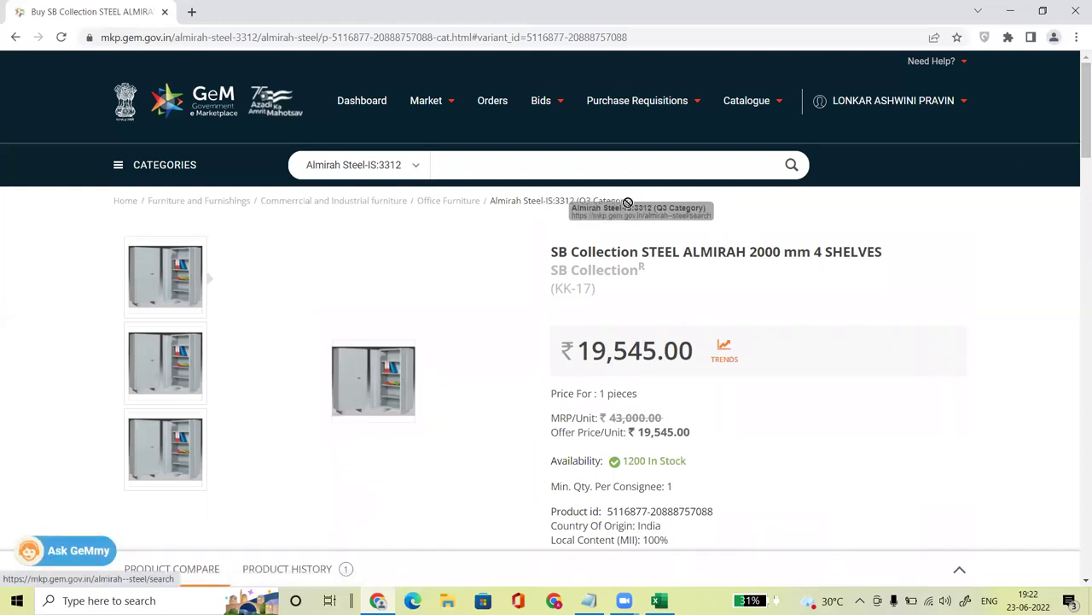
Step: Check the almirah's OEM-verified catalogue note, then choose 'Sell this item' to start the offering
{"action": "scroll", "coordinate": [1077, 158], "scroll_direction": "down", "scroll_amount": 3}
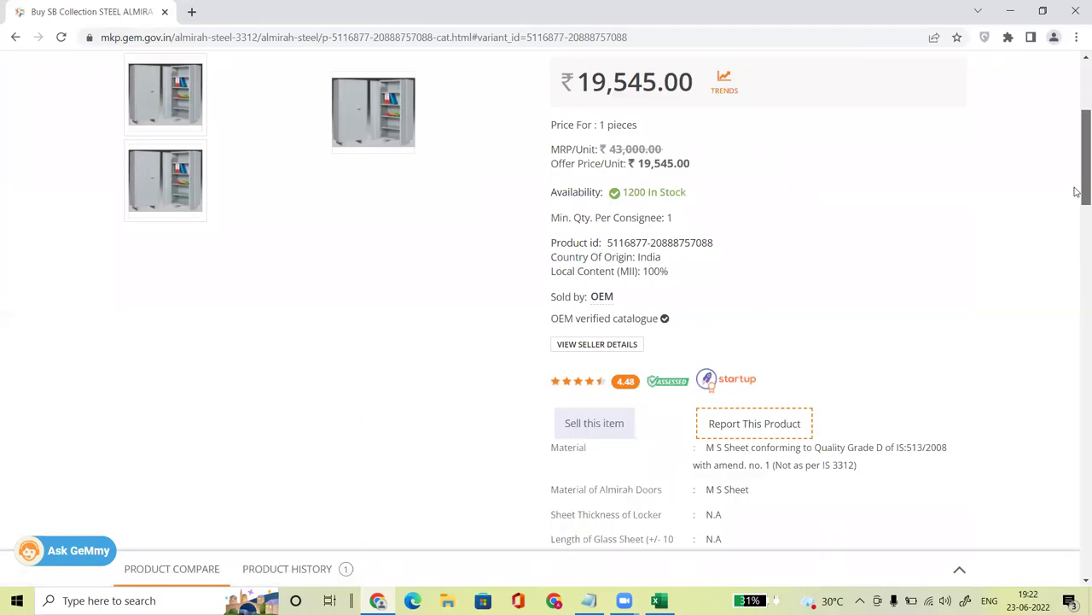
{"action": "left_click_drag", "start_coordinate": [549, 311], "coordinate": [659, 321]}
{"action": "left_click", "coordinate": [747, 269]}
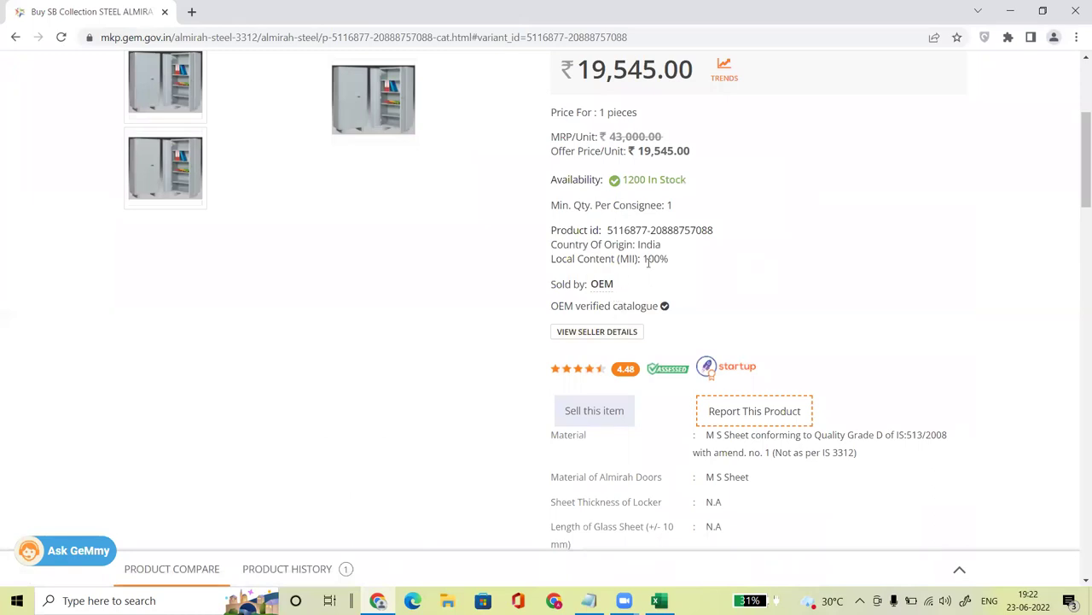
{"action": "left_click_drag", "start_coordinate": [556, 308], "coordinate": [670, 300]}
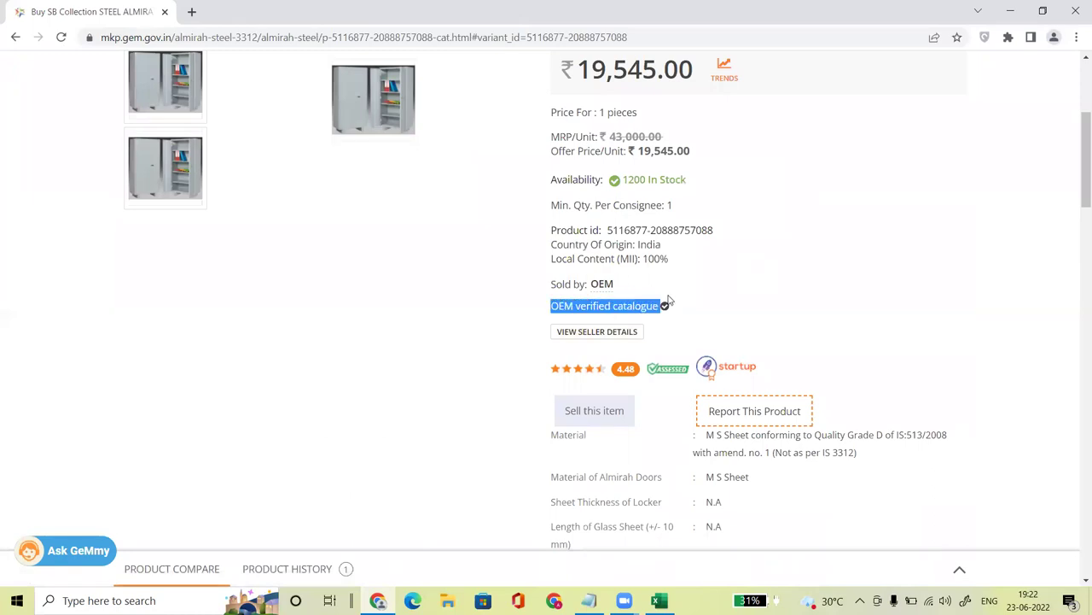
{"action": "left_click", "coordinate": [754, 261]}
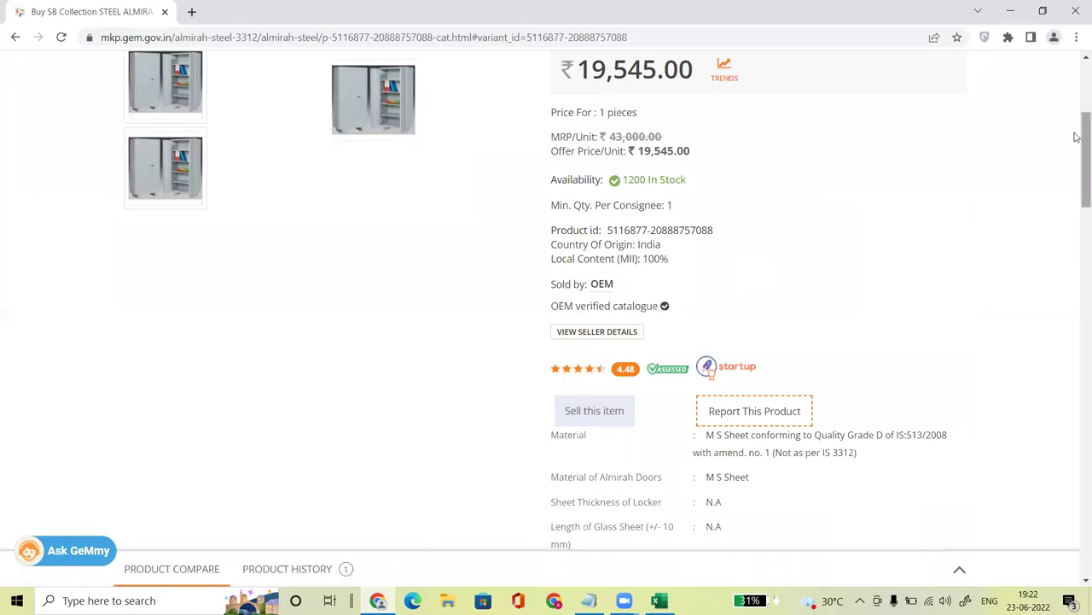
{"action": "scroll", "coordinate": [1077, 130], "scroll_direction": "up", "scroll_amount": 1}
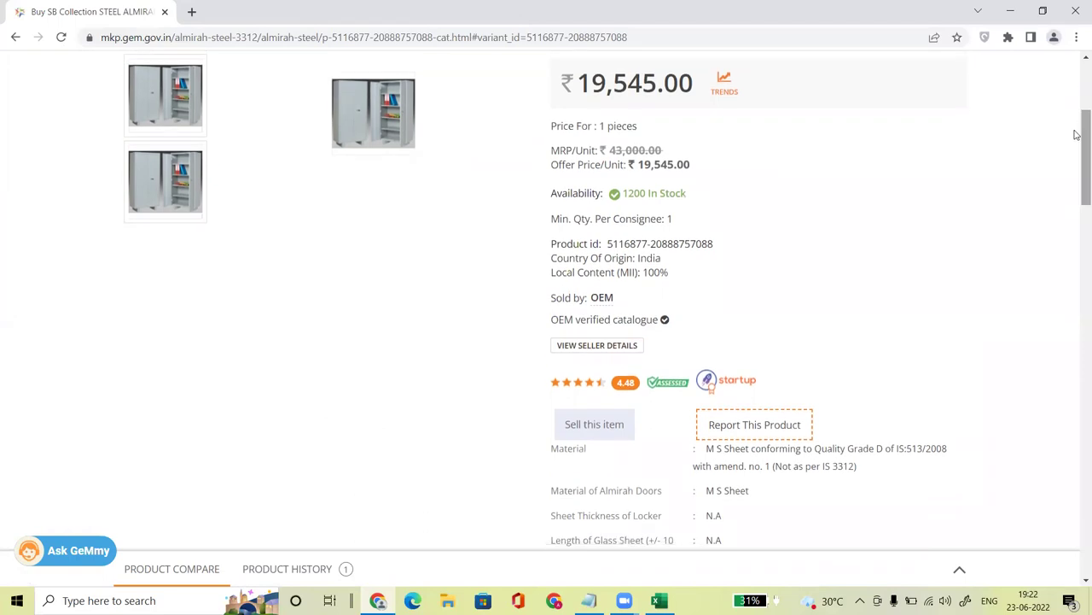
{"action": "left_click", "coordinate": [594, 433]}
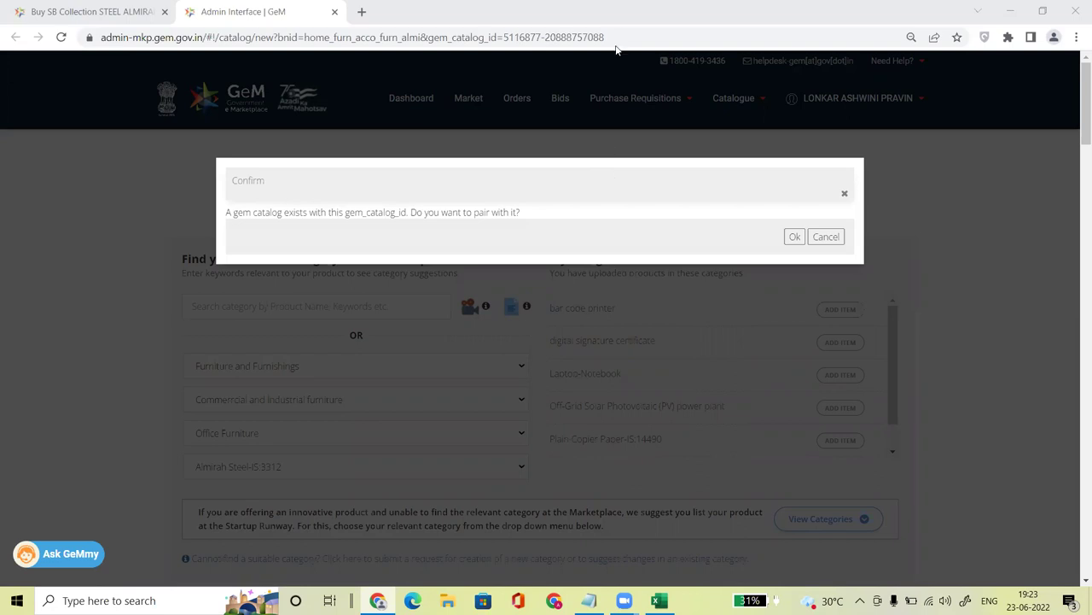
Step: Pair with the existing catalogue and begin the SKU and MRP document fields, keeping Packaging Photo
{"action": "left_click", "coordinate": [795, 236]}
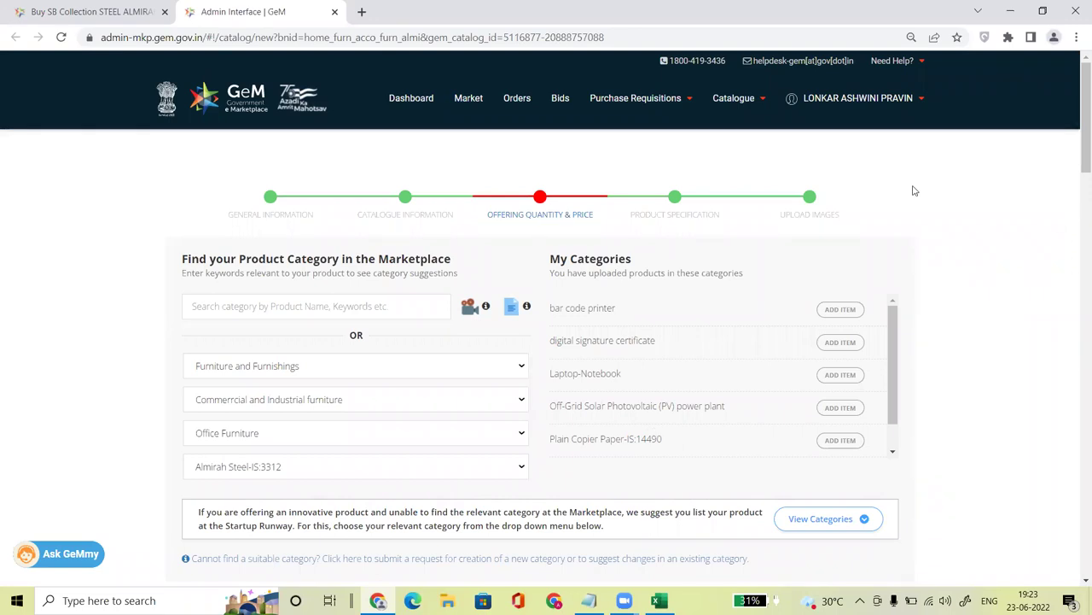
{"action": "scroll", "coordinate": [1082, 162], "scroll_direction": "down", "scroll_amount": 9}
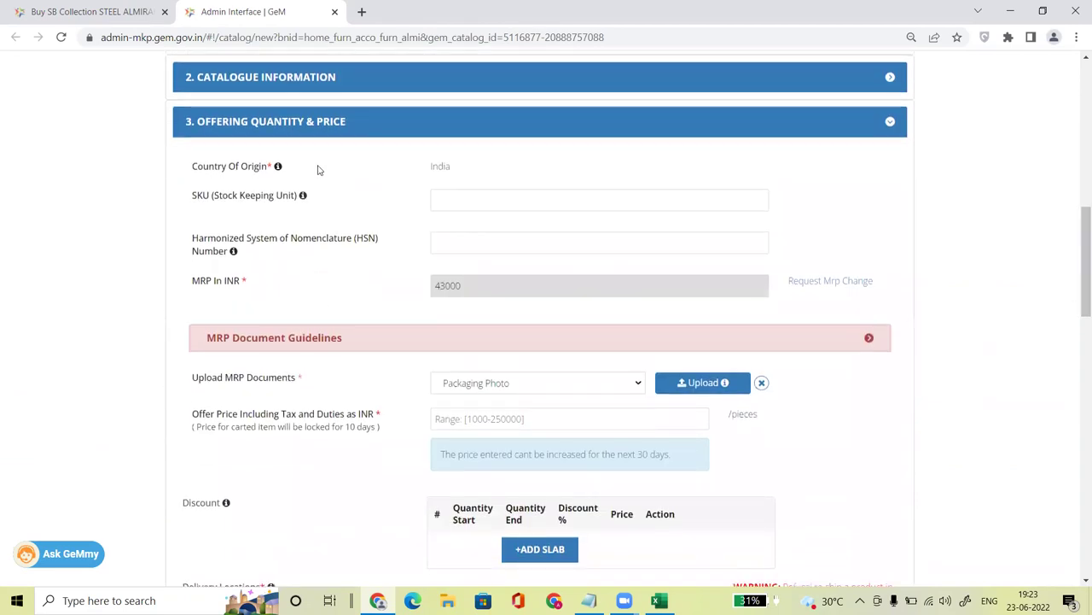
{"action": "left_click", "coordinate": [462, 197]}
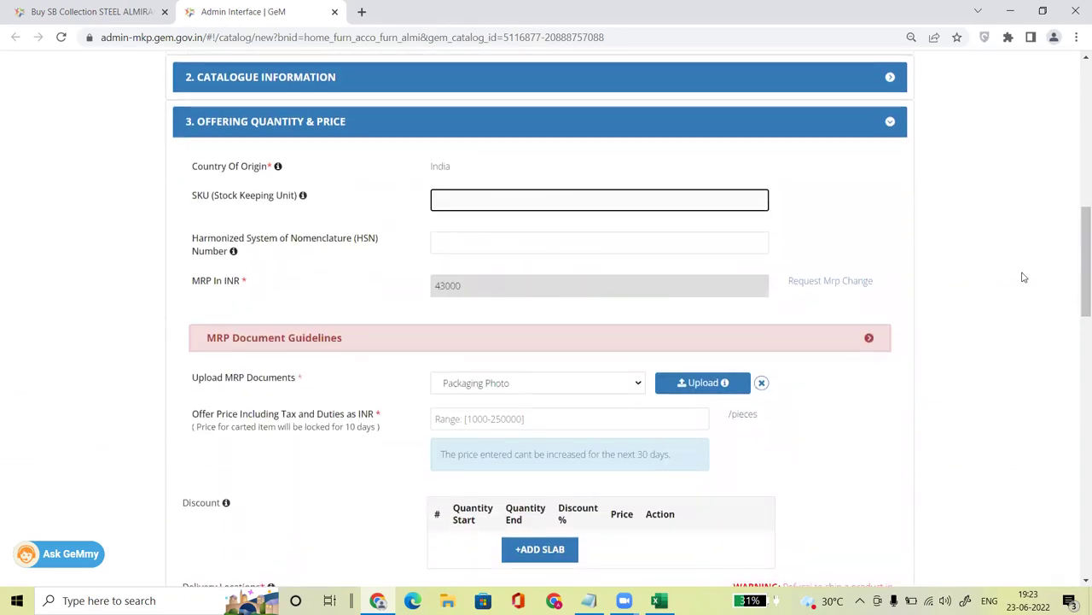
{"action": "scroll", "coordinate": [1075, 270], "scroll_direction": "down", "scroll_amount": 1}
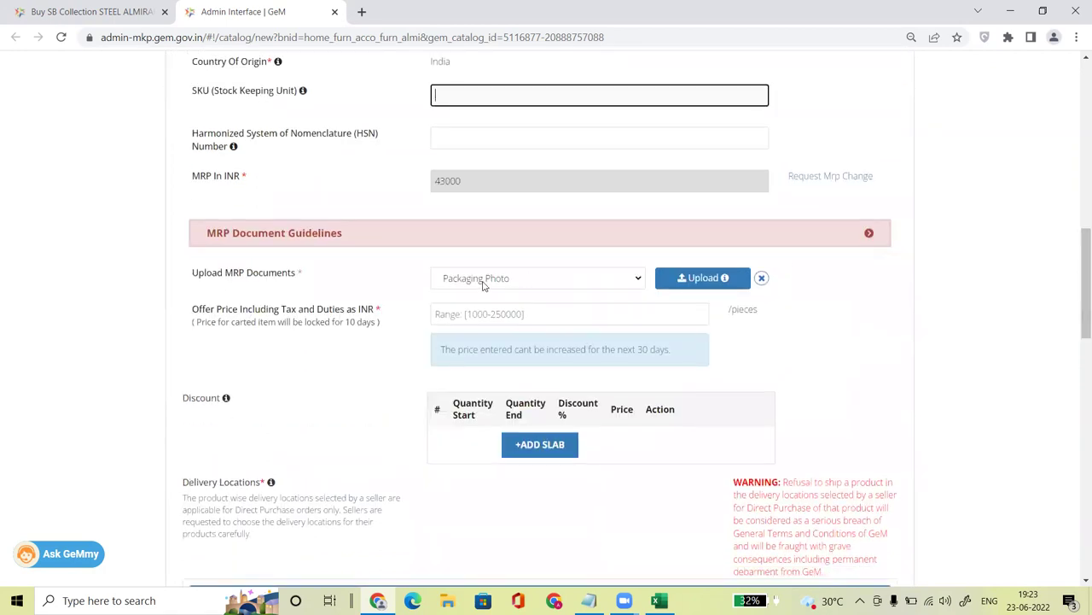
{"action": "left_click", "coordinate": [510, 280]}
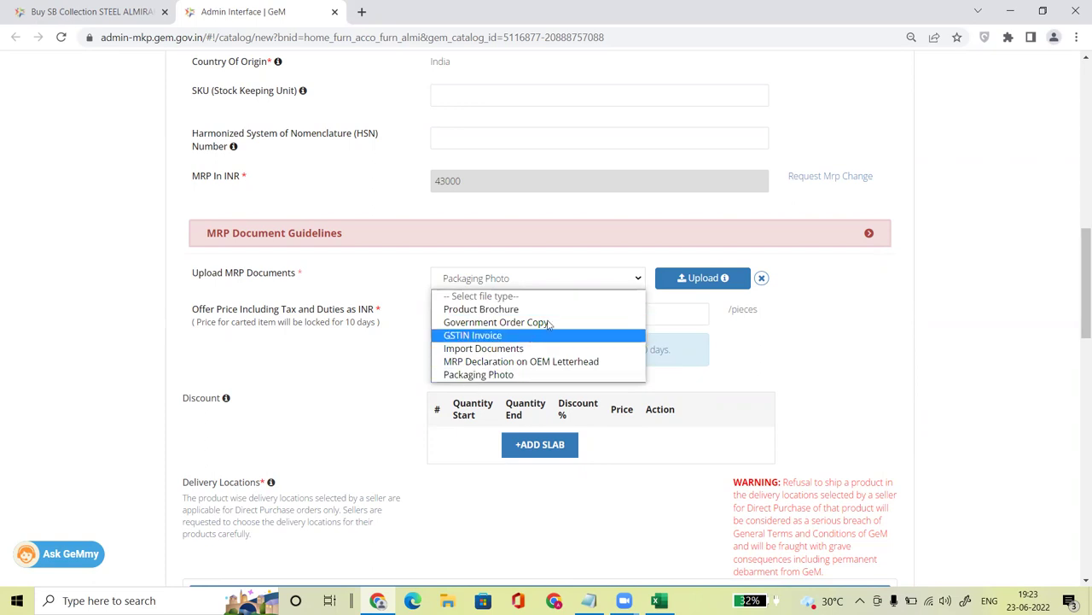
{"action": "left_click", "coordinate": [798, 374]}
Step: Reload the catalogue form, close the admin tab and restart via 'Sell this item'
{"action": "right_click", "coordinate": [799, 374]}
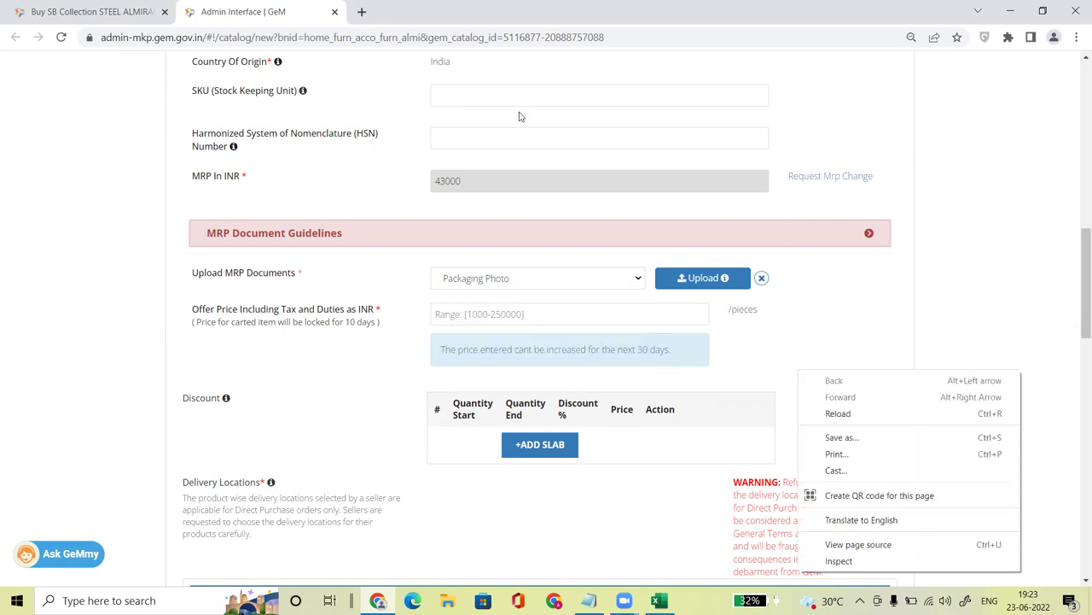
{"action": "left_click", "coordinate": [479, 38]}
{"action": "key", "text": "Return"}
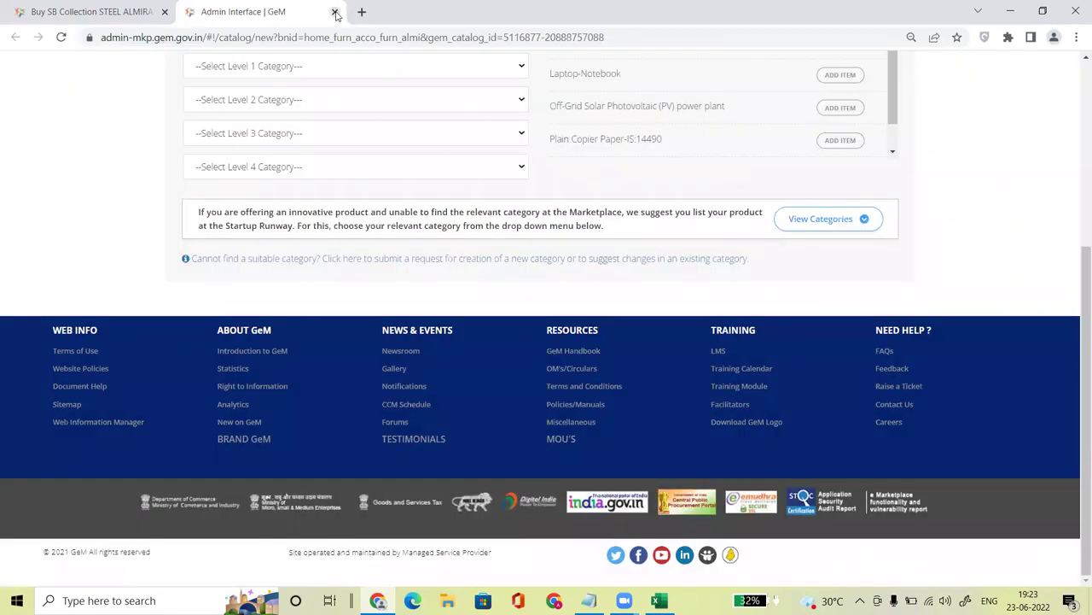
{"action": "left_click", "coordinate": [335, 12]}
{"action": "left_click", "coordinate": [616, 425]}
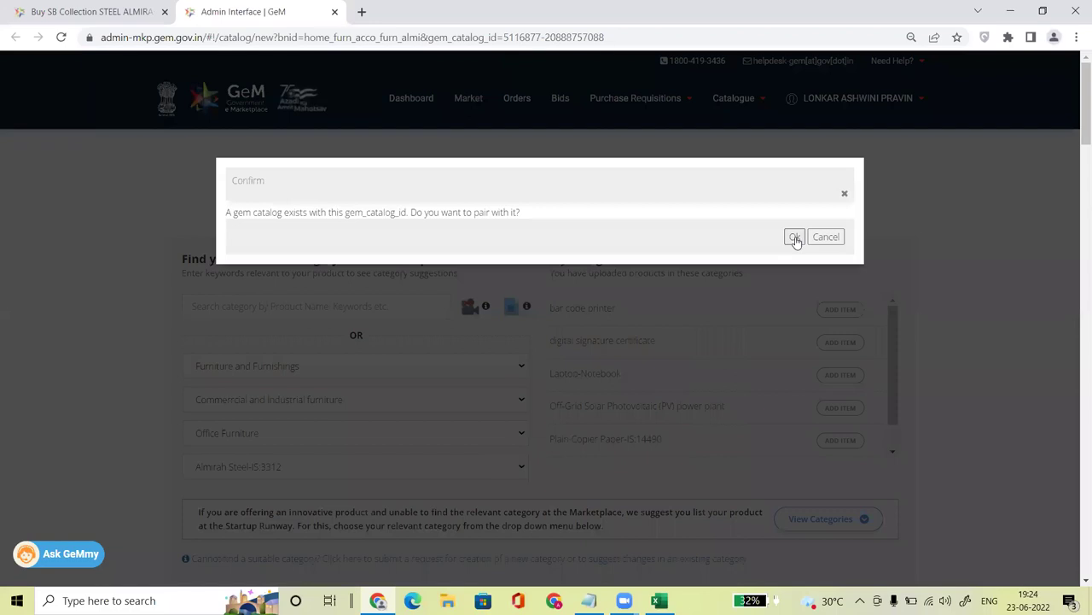
Step: Pair with the existing almirah catalogue and enter authorization number 969
{"action": "left_click", "coordinate": [794, 237]}
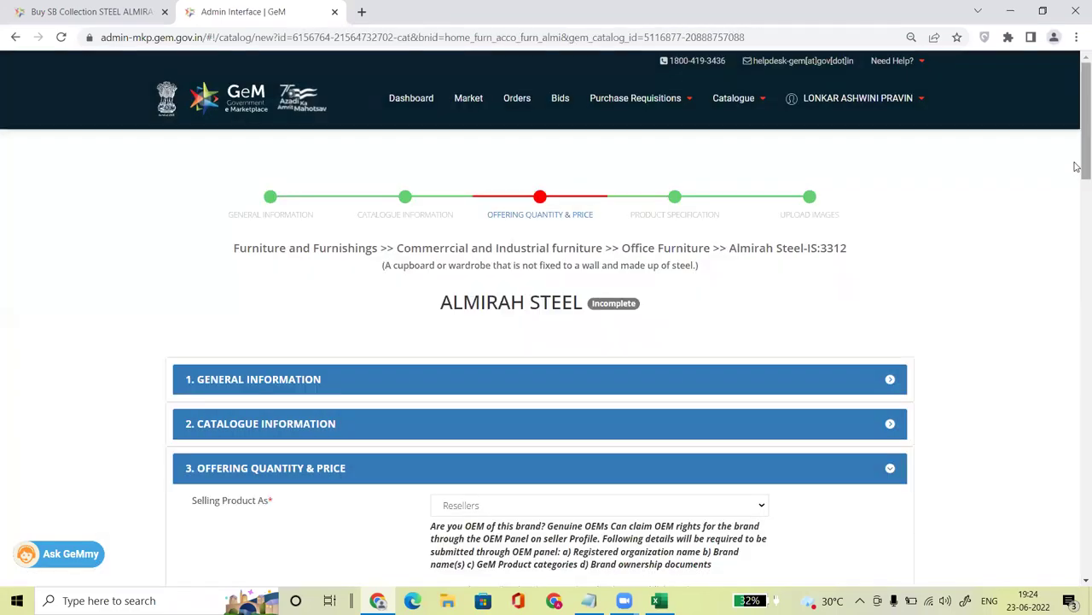
{"action": "left_click_drag", "start_coordinate": [1078, 163], "coordinate": [1078, 270]}
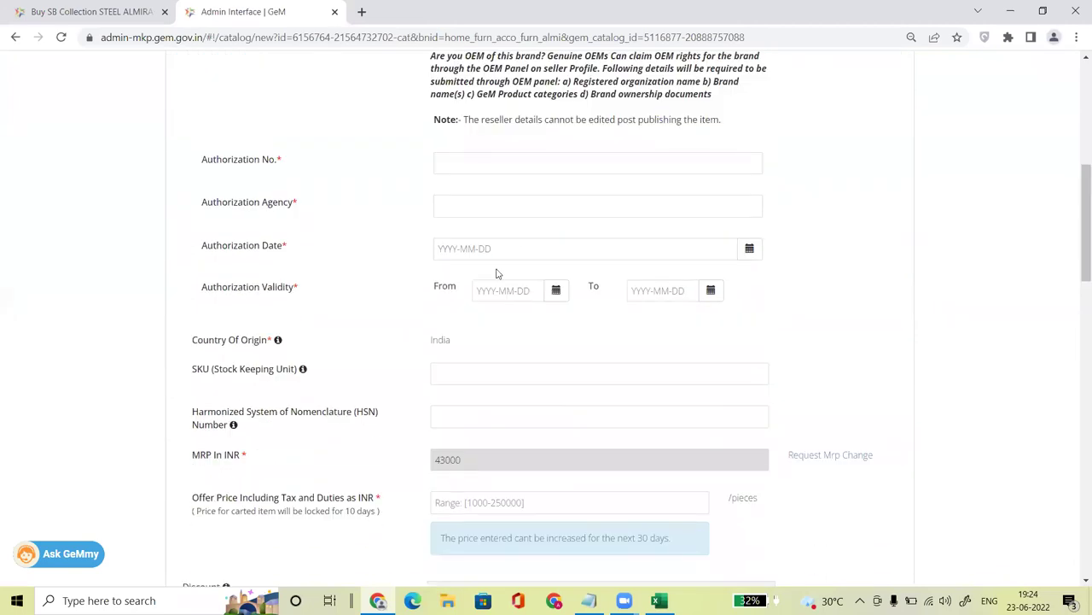
{"action": "left_click", "coordinate": [517, 164]}
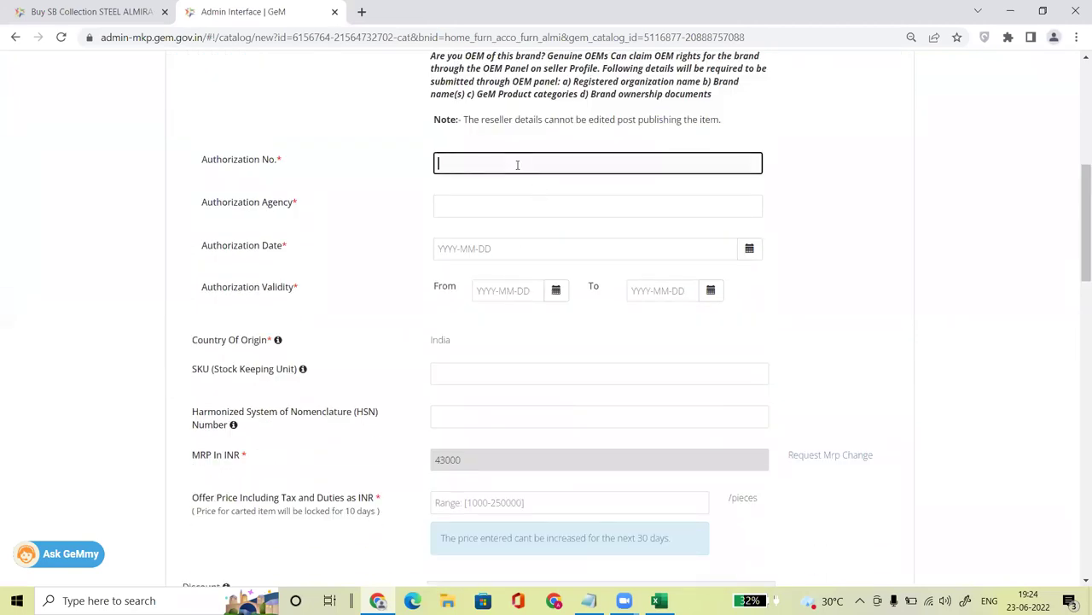
{"action": "type", "text": "969786"}
{"action": "left_click", "coordinate": [467, 199]}
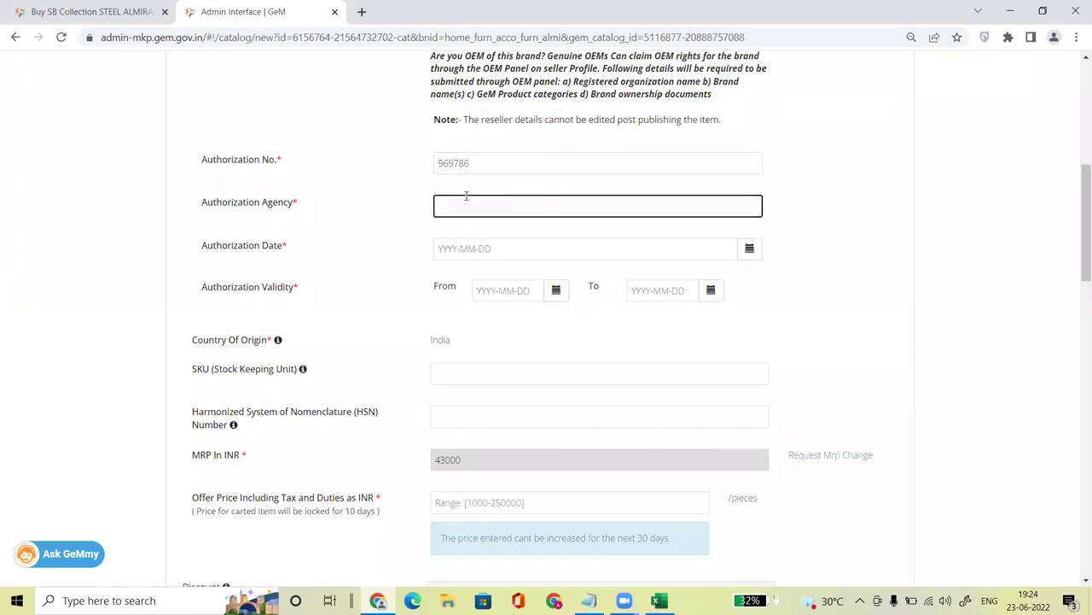
Step: Copy the brand name SB Collection from the product page and return to the form
{"action": "key", "text": "ctrl+shift+Tab"}
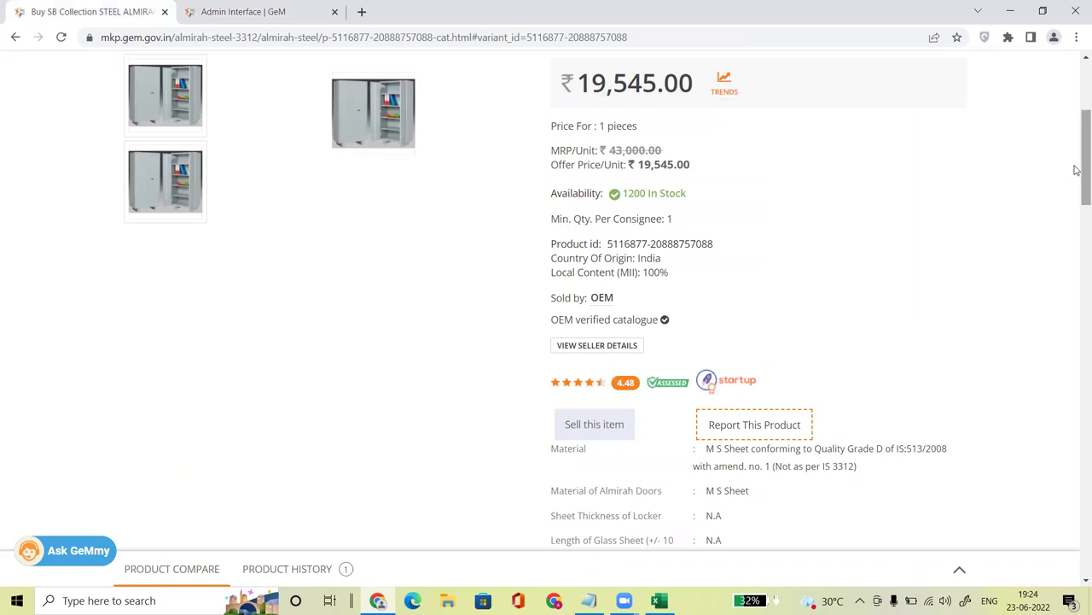
{"action": "scroll", "coordinate": [1076, 169], "scroll_direction": "up", "scroll_amount": 3}
{"action": "left_click_drag", "start_coordinate": [548, 265], "coordinate": [637, 259]}
{"action": "key", "text": "ctrl+c"}
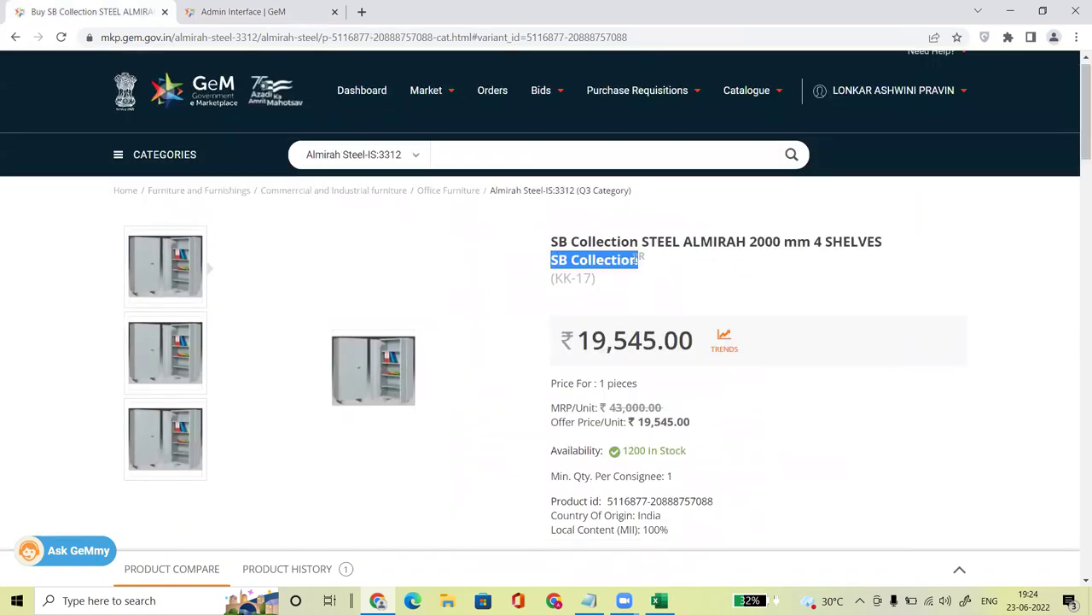
{"action": "left_click", "coordinate": [270, 10]}
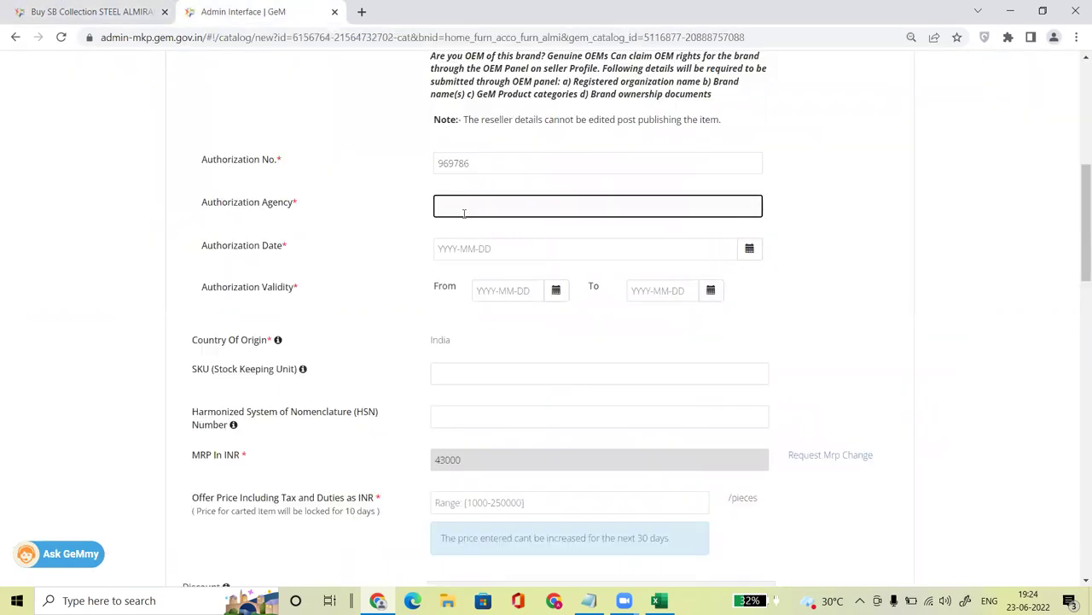
Step: Set authorization agency to SB Collection and authorization date to 2022-06-01
{"action": "key", "text": "ctrl+v"}
{"action": "left_click", "coordinate": [553, 250]}
{"action": "right_click", "coordinate": [749, 249]}
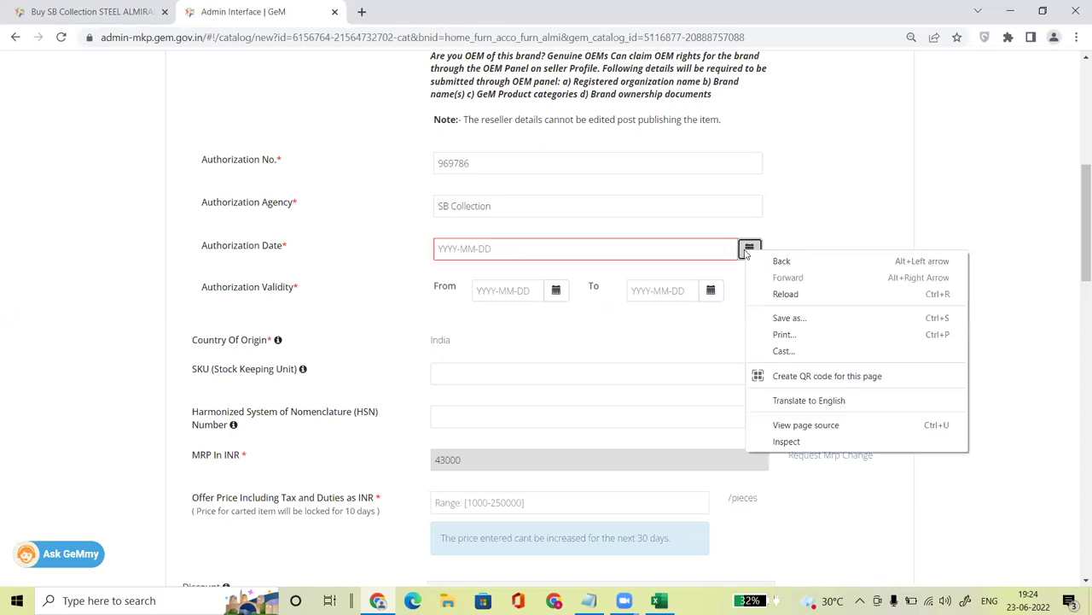
{"action": "left_click", "coordinate": [751, 251]}
{"action": "left_click", "coordinate": [750, 250]}
{"action": "left_click", "coordinate": [750, 249]}
{"action": "left_click", "coordinate": [542, 321]}
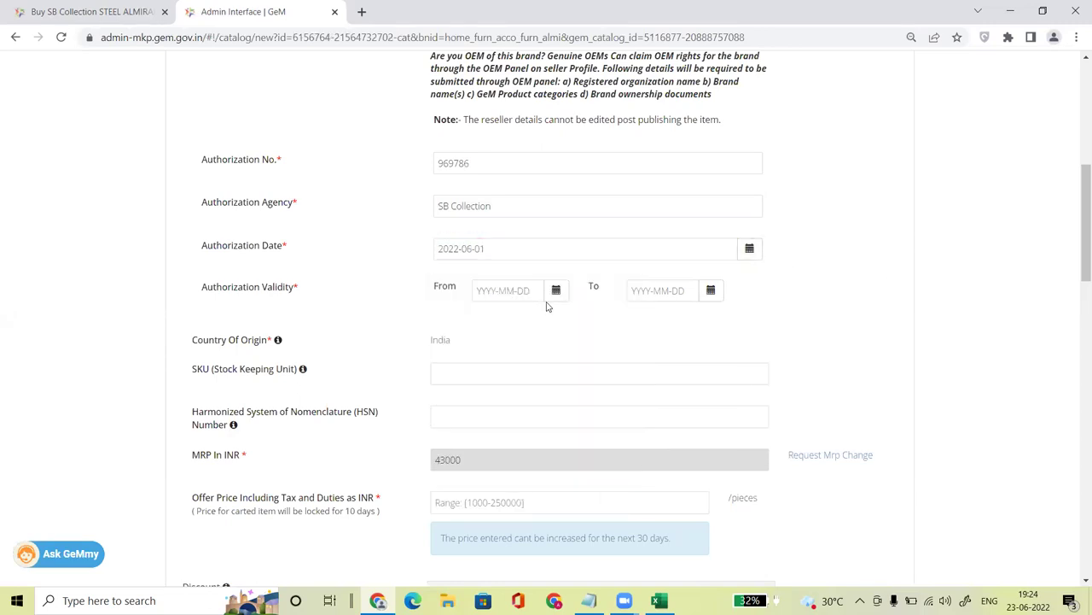
Step: Set the validity period from 2022-06-01 to 2022-10-31
{"action": "left_click", "coordinate": [556, 288]}
{"action": "left_click", "coordinate": [585, 361]}
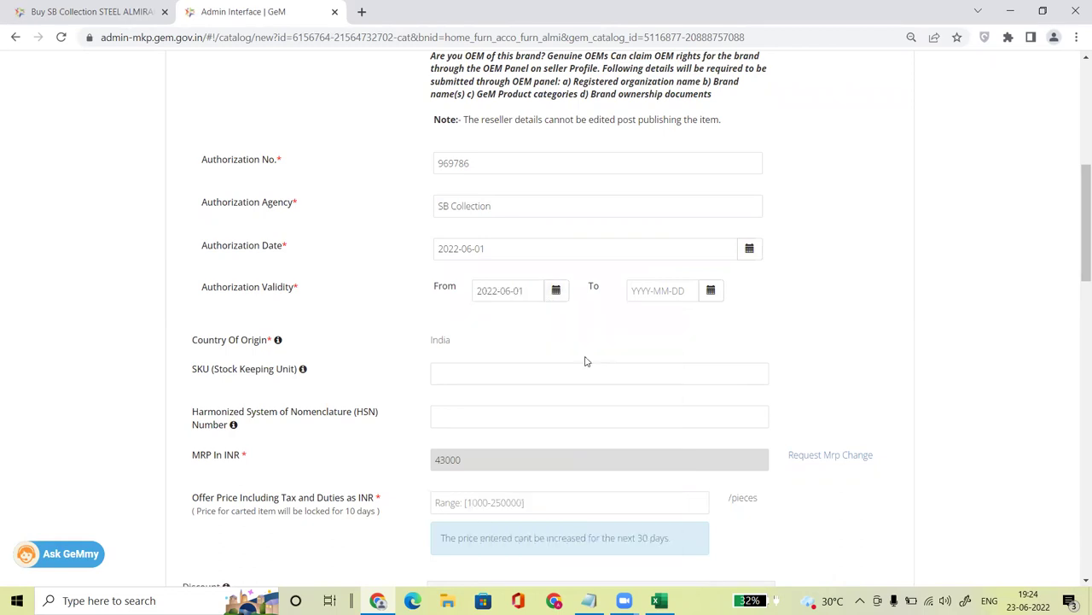
{"action": "left_click", "coordinate": [710, 290]}
{"action": "left_click", "coordinate": [812, 316]}
{"action": "left_click", "coordinate": [813, 315]}
{"action": "left_click", "coordinate": [813, 316]}
{"action": "left_click", "coordinate": [813, 316]}
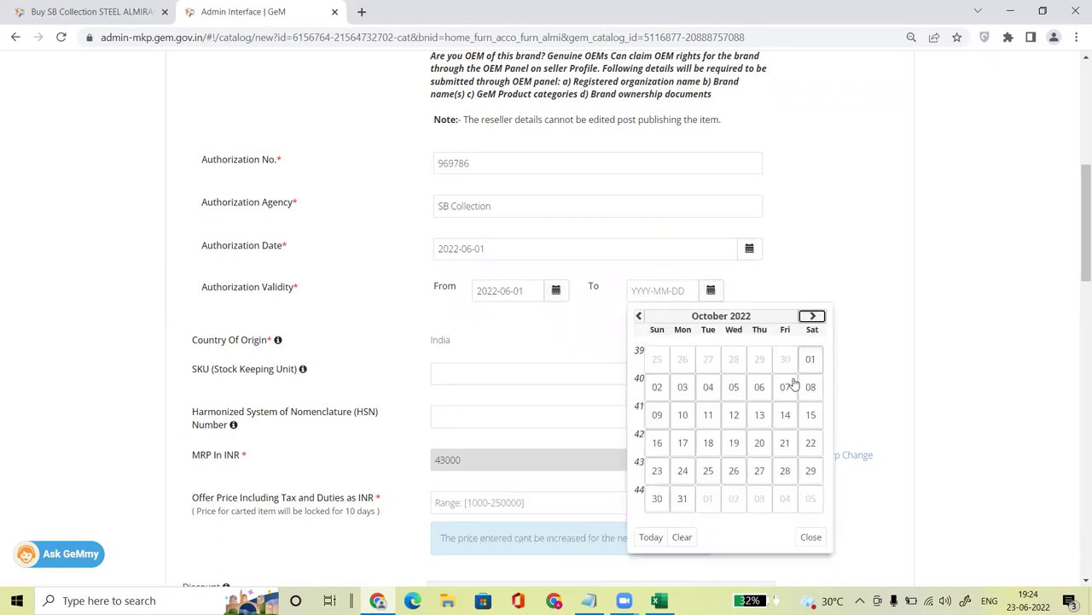
{"action": "left_click", "coordinate": [685, 495]}
Step: Enter an offer price of 40000, which shows only a 6.98% discount
{"action": "left_click", "coordinate": [495, 375]}
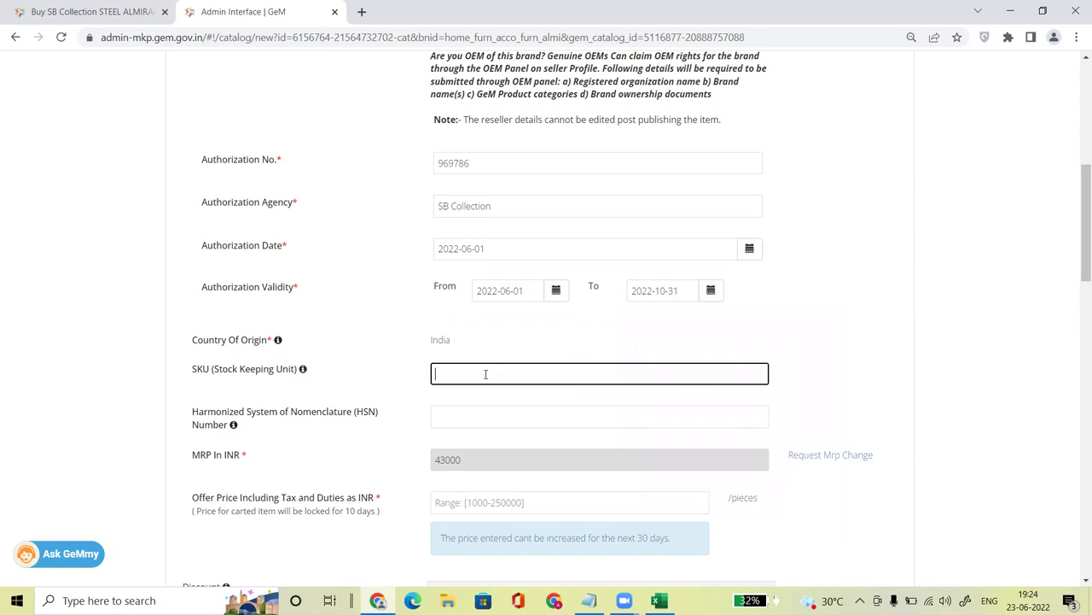
{"action": "left_click", "coordinate": [406, 493]}
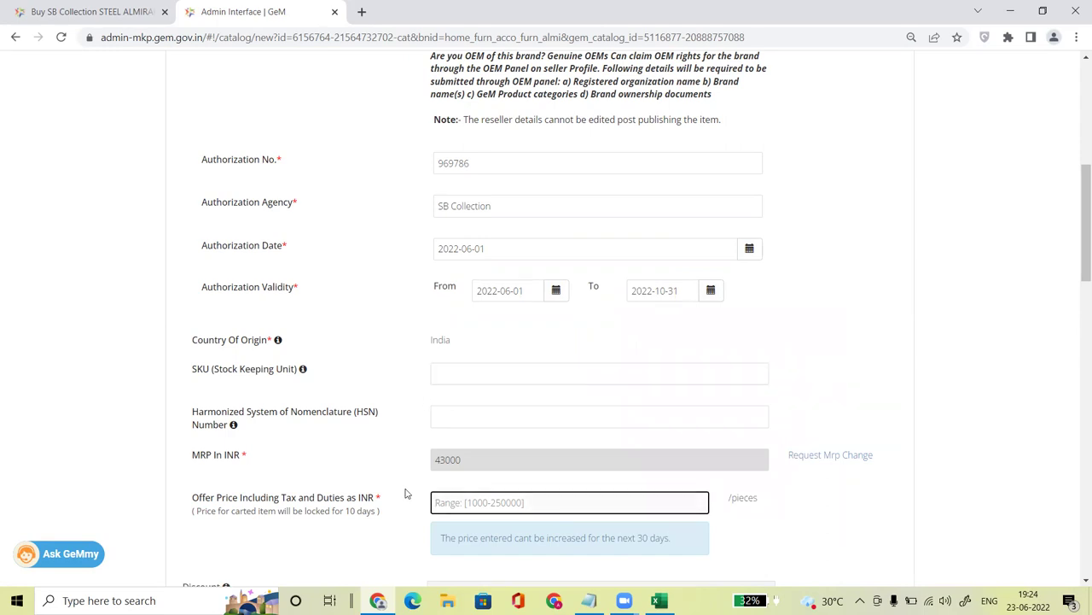
{"action": "type", "text": "40000"}
{"action": "left_click", "coordinate": [621, 490]}
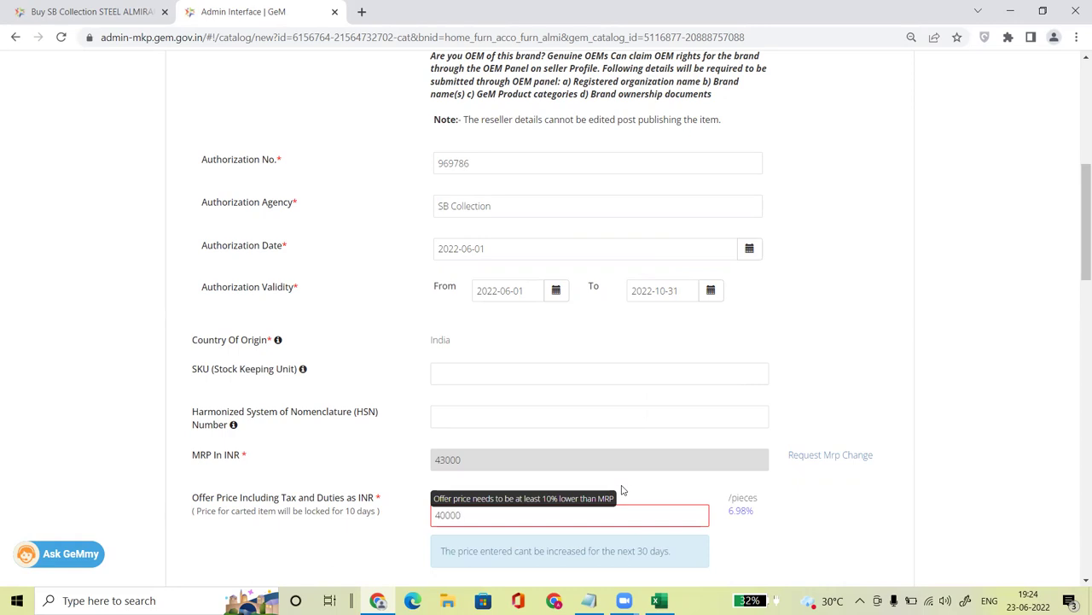
{"action": "triple_click", "coordinate": [622, 489]}
Step: Change the offer price from 40000 to 35000, 18.60% below the 43000 MRP
{"action": "scroll", "coordinate": [1076, 291], "scroll_direction": "down", "scroll_amount": 2}
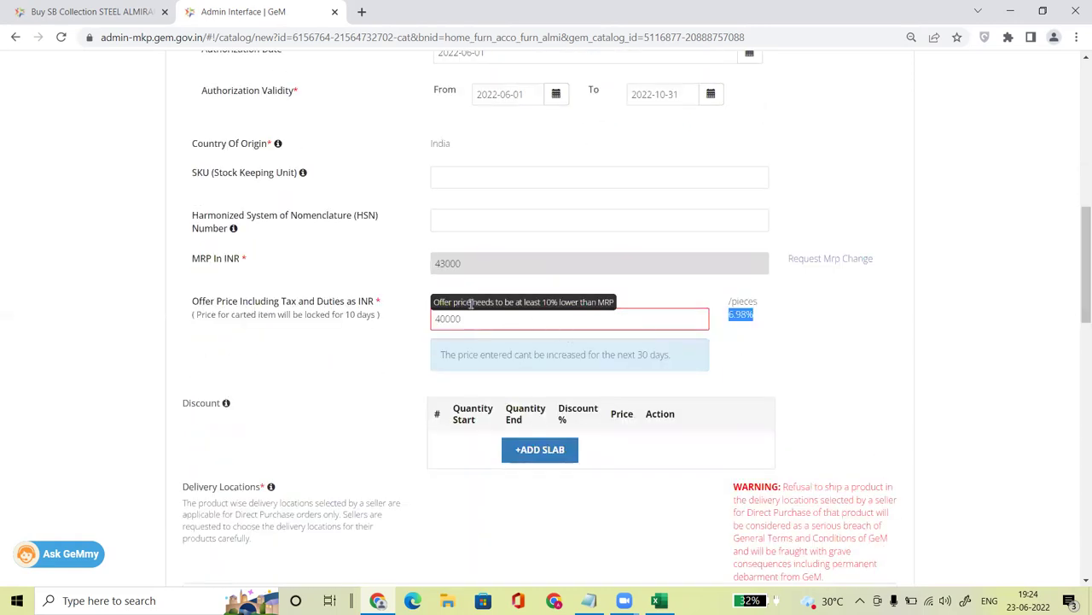
{"action": "left_click_drag", "start_coordinate": [444, 318], "coordinate": [431, 320]}
{"action": "type", "text": "35"}
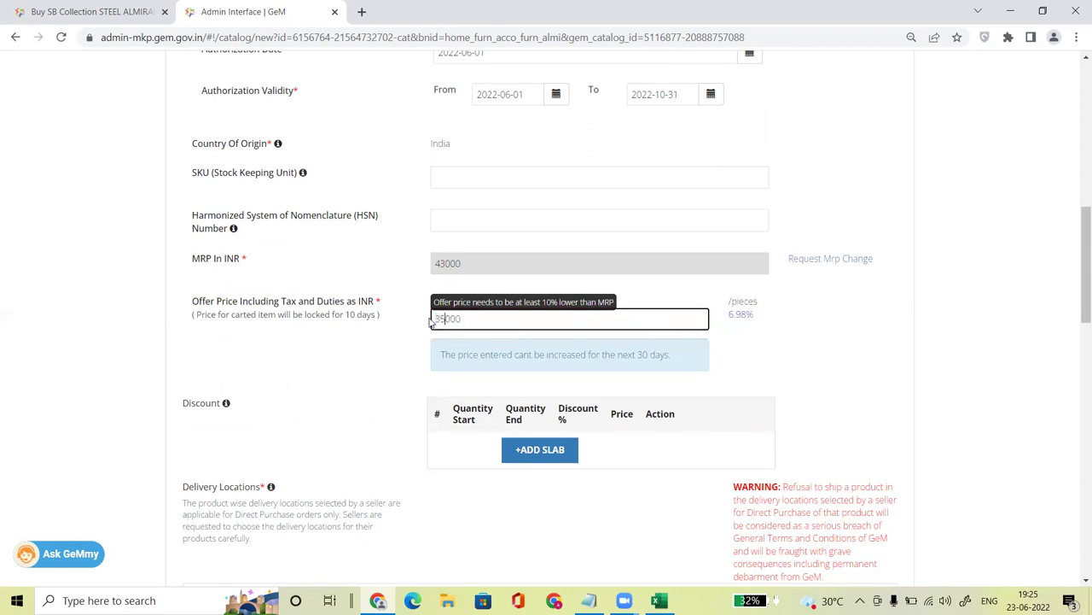
{"action": "left_click", "coordinate": [835, 433]}
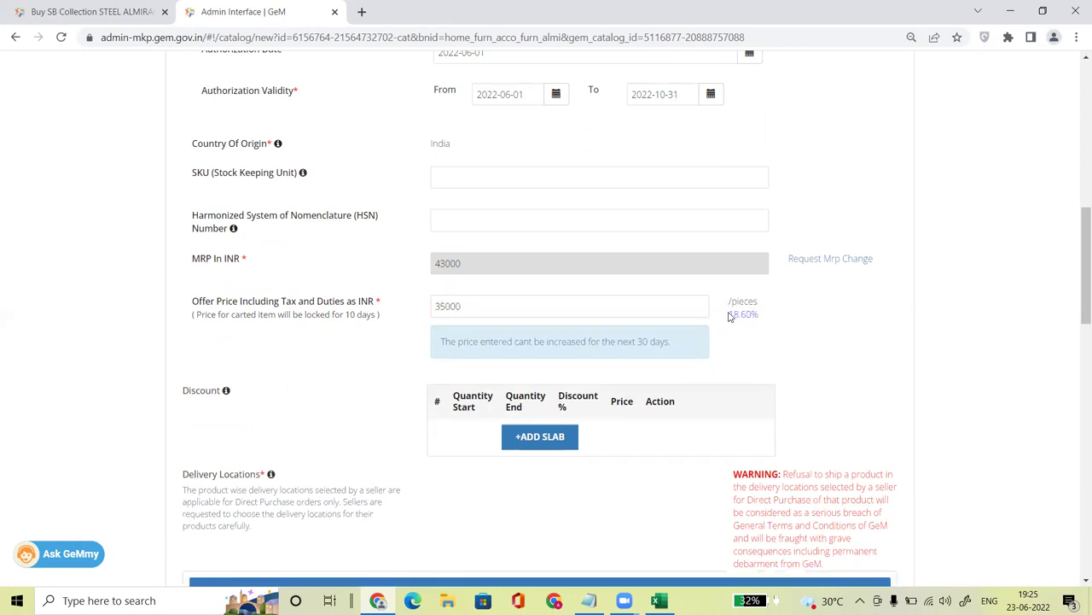
{"action": "left_click_drag", "start_coordinate": [1076, 304], "coordinate": [1076, 410]}
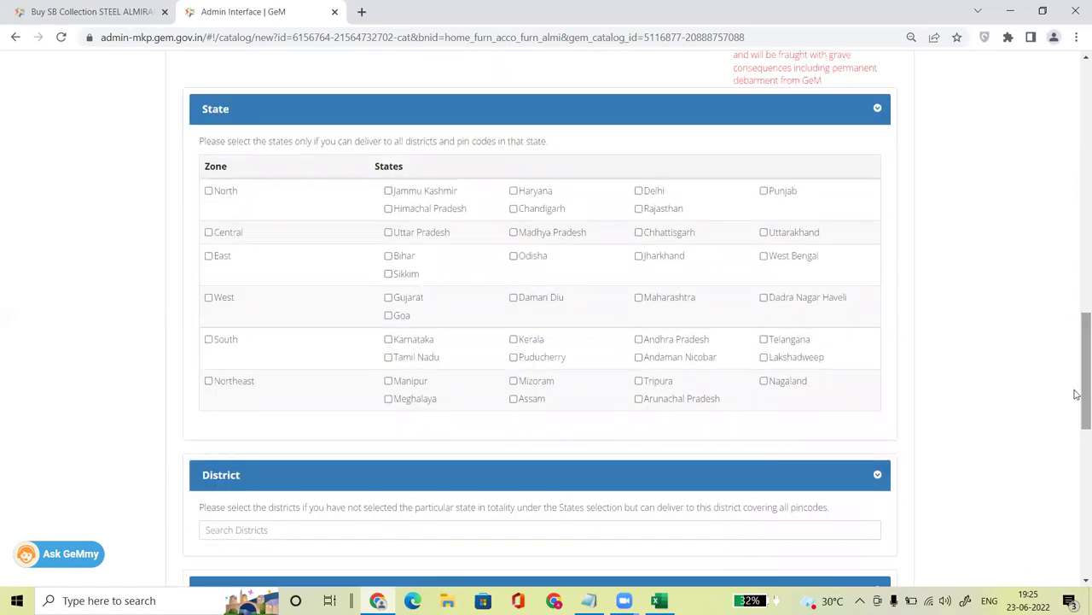
Step: Select all districts in the North, Central, East, West, South and Northeast zones for delivery
{"action": "left_click", "coordinate": [209, 190]}
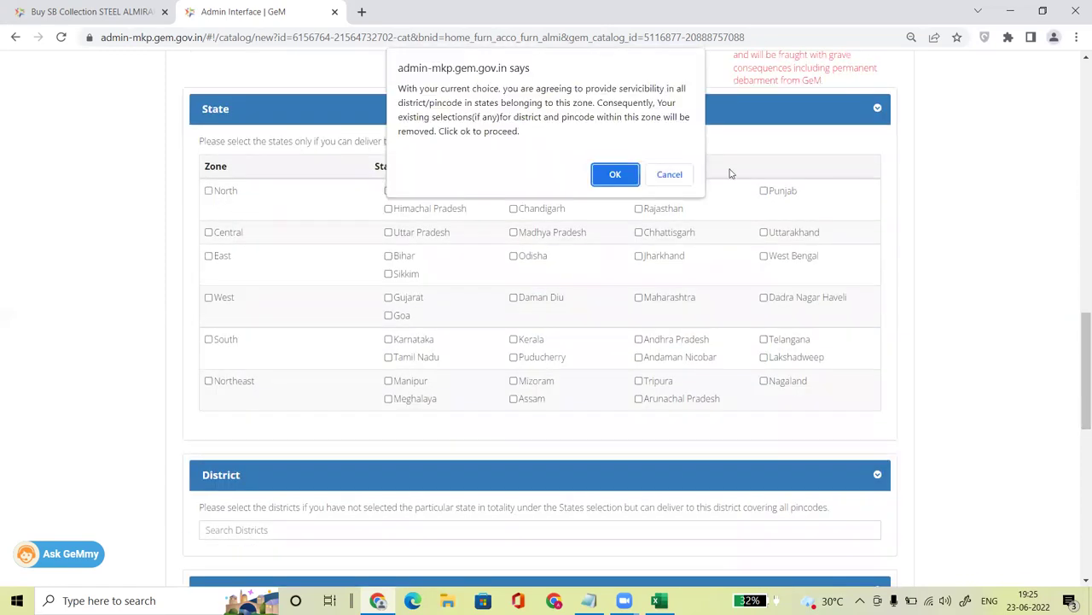
{"action": "left_click", "coordinate": [616, 172]}
{"action": "left_click", "coordinate": [207, 234]}
{"action": "left_click", "coordinate": [616, 173]}
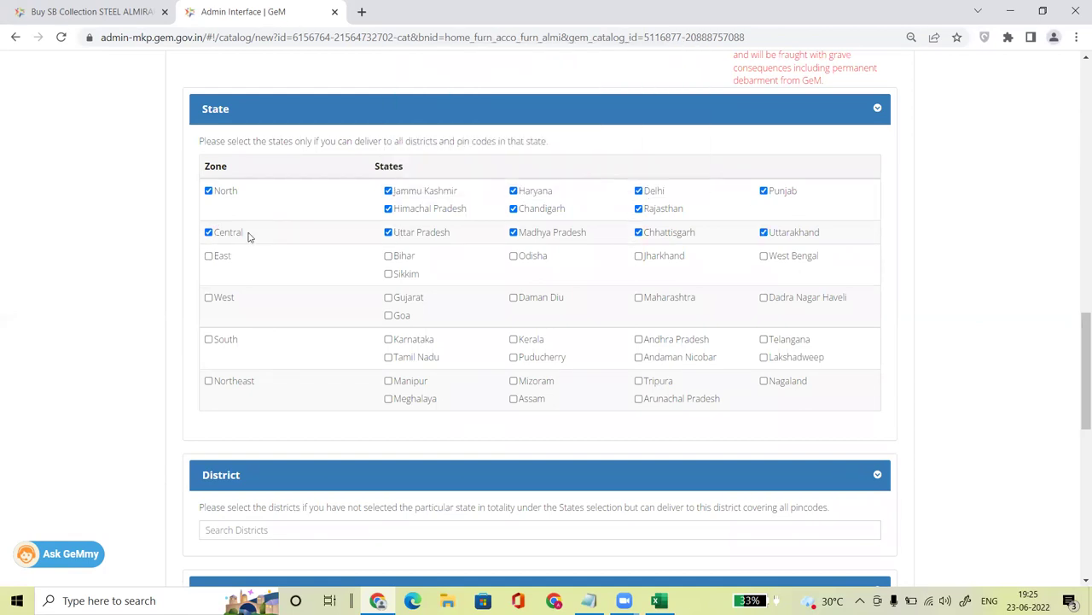
{"action": "left_click", "coordinate": [207, 257]}
{"action": "left_click", "coordinate": [615, 175]}
{"action": "left_click", "coordinate": [209, 299]}
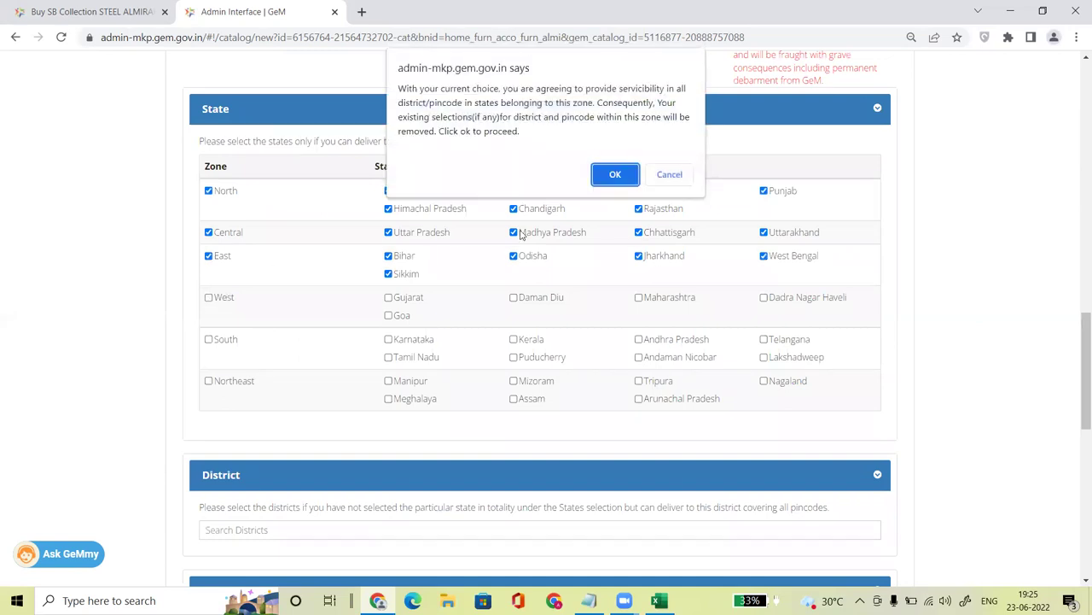
{"action": "left_click", "coordinate": [614, 174]}
{"action": "left_click", "coordinate": [208, 339]}
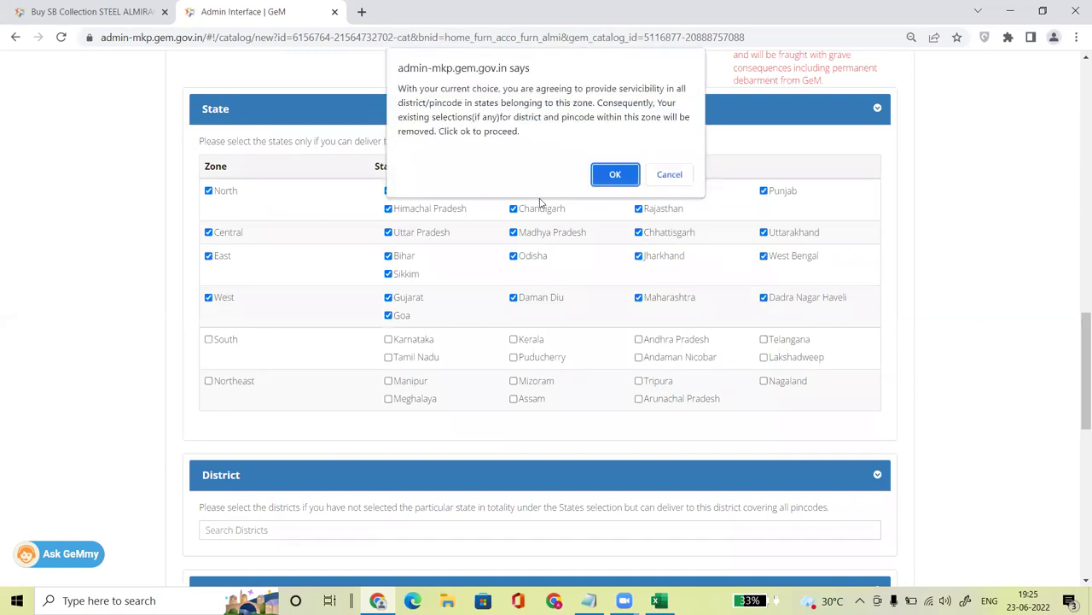
{"action": "left_click", "coordinate": [611, 179]}
{"action": "left_click", "coordinate": [209, 382]}
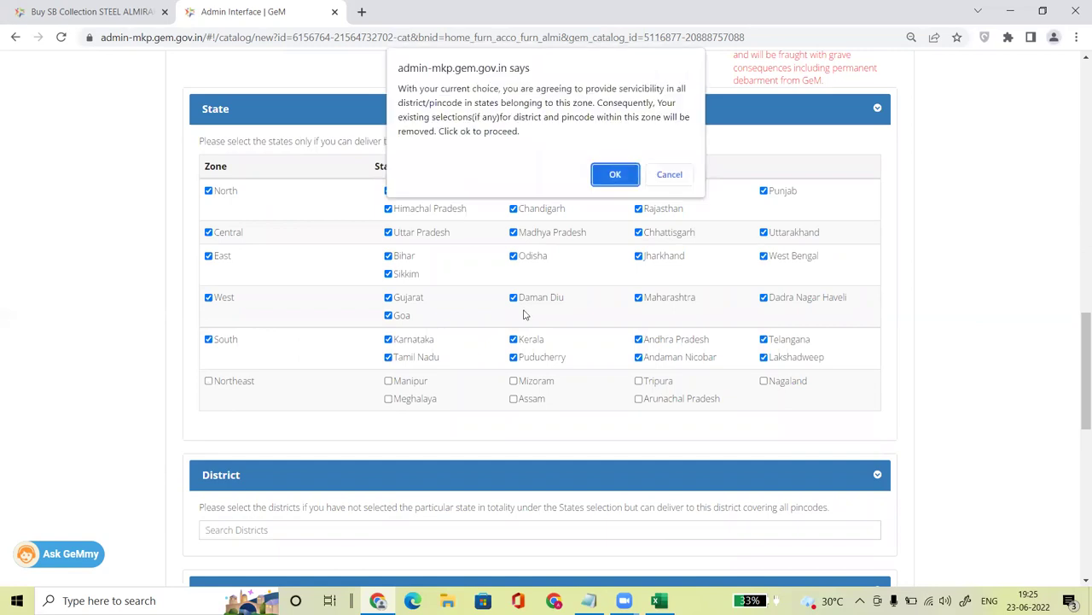
{"action": "left_click", "coordinate": [614, 174]}
{"action": "left_click_drag", "start_coordinate": [1078, 341], "coordinate": [1077, 372]}
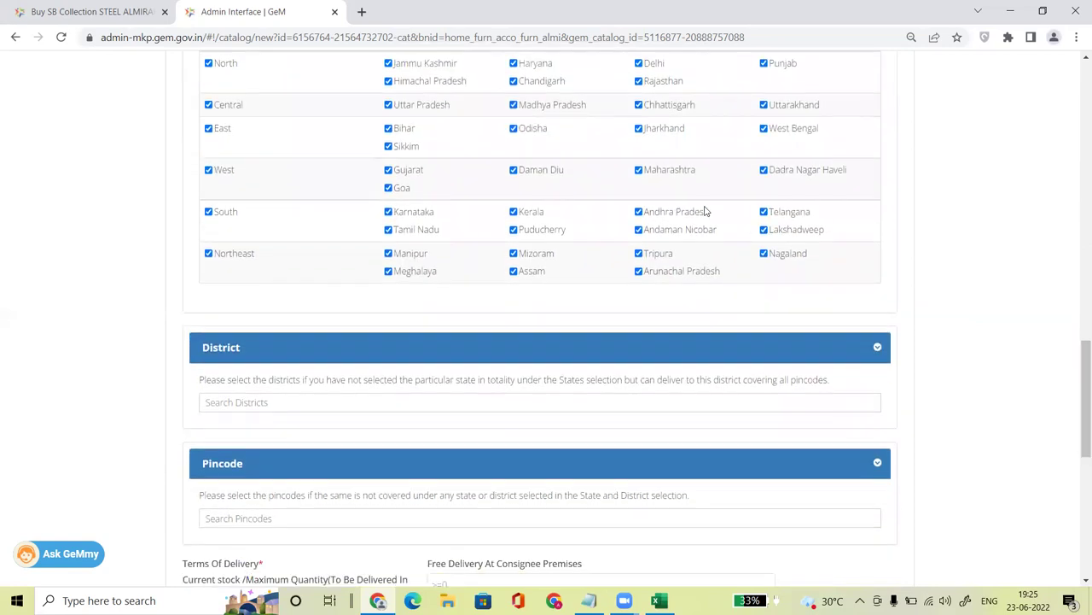
Step: Adjust the Maharashtra tick under West and leave the District search box empty
{"action": "left_click", "coordinate": [638, 170]}
{"action": "left_click", "coordinate": [254, 407]}
{"action": "type", "text": "PUN"}
{"action": "key", "text": "BackSpace"}
{"action": "key", "text": "BackSpace"}
{"action": "key", "text": "BackSpace"}
{"action": "type", "text": "P"}
{"action": "left_click", "coordinate": [642, 176]}
{"action": "left_click", "coordinate": [642, 174]}
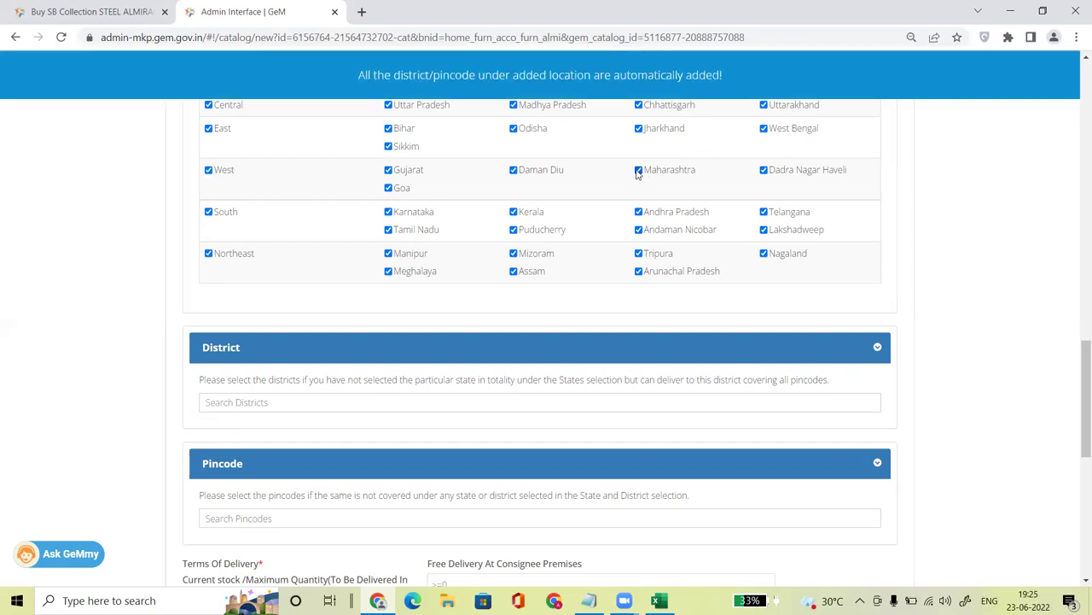
{"action": "left_click", "coordinate": [317, 403]}
{"action": "type", "text": "PUN"}
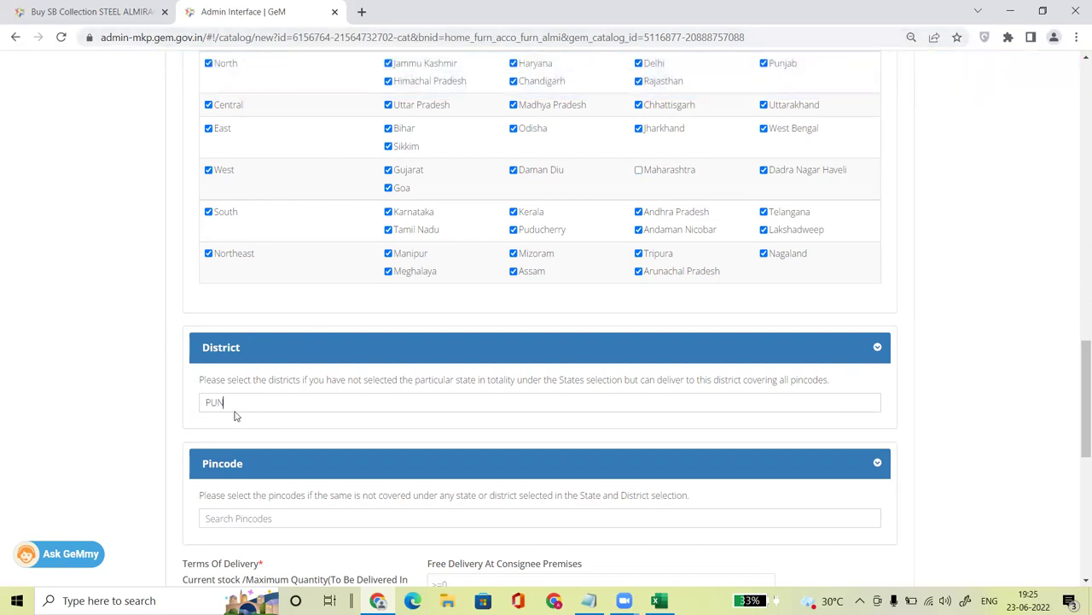
{"action": "key", "text": "BackSpace"}
Step: Enter 1 for current stock, minimum quantity per consignee and lead time, then save
{"action": "left_click_drag", "start_coordinate": [1078, 369], "coordinate": [1078, 431]}
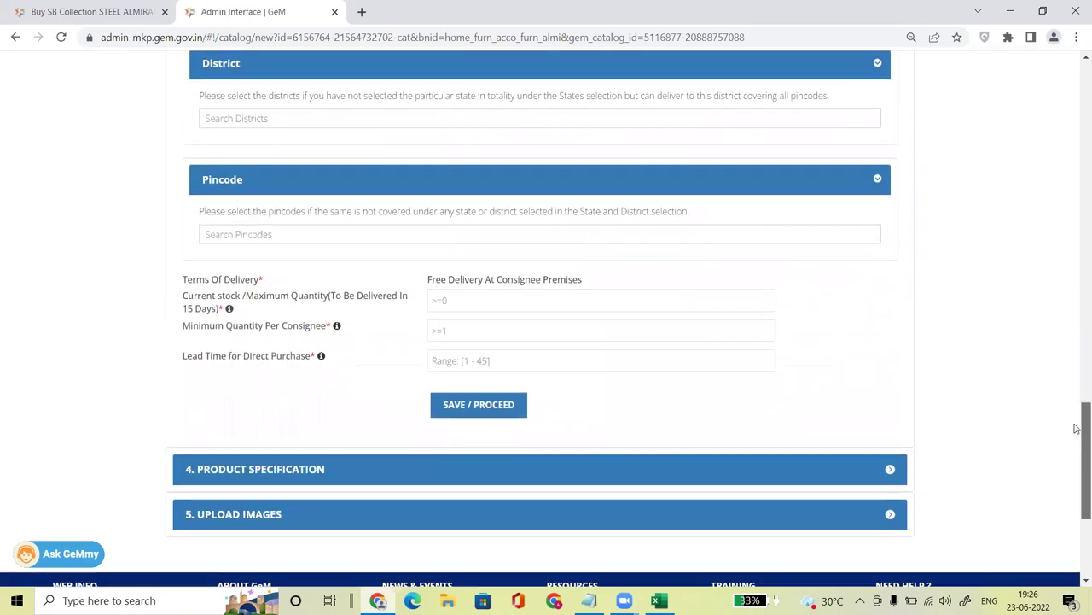
{"action": "left_click", "coordinate": [464, 302]}
{"action": "type", "text": "1"}
{"action": "key", "text": "Tab"}
{"action": "type", "text": "1"}
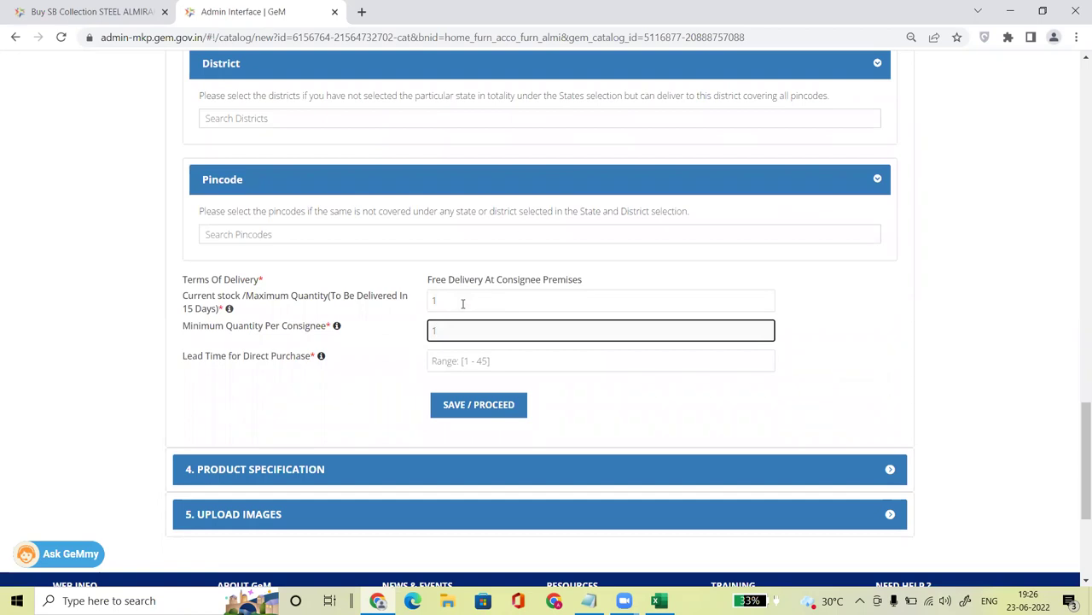
{"action": "key", "text": "Tab"}
{"action": "type", "text": "1"}
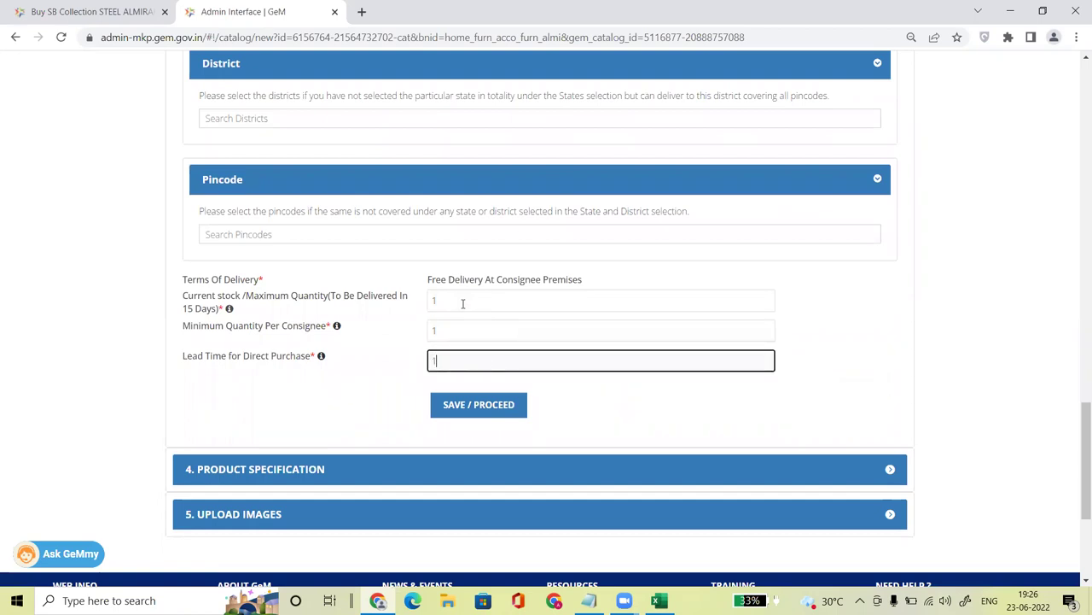
{"action": "left_click", "coordinate": [476, 405]}
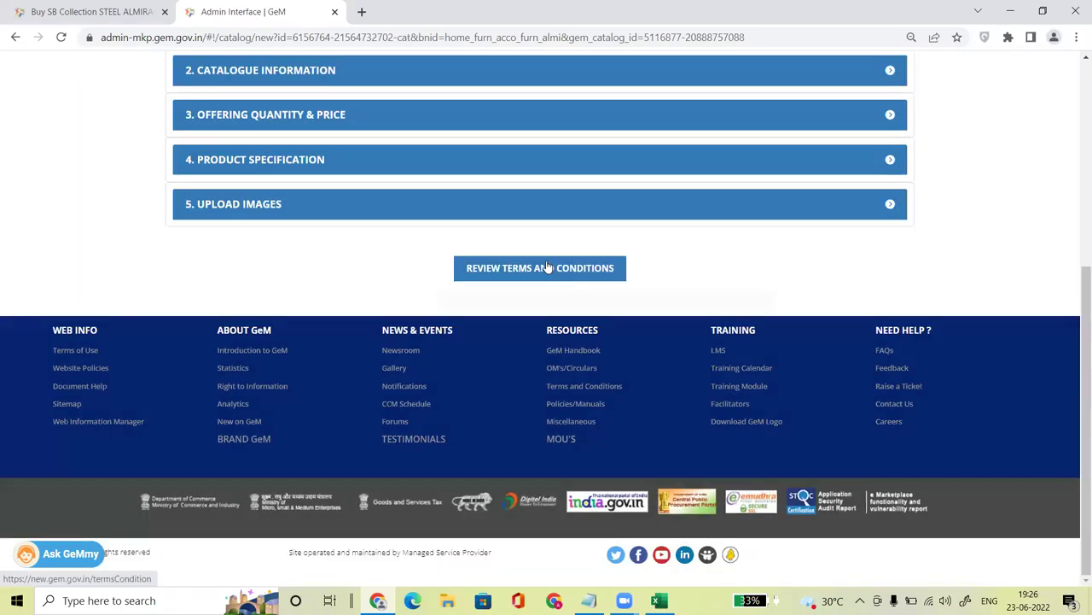
Step: Review and accept the GeM terms, enter the captcha, and publish the almirah offering
{"action": "left_click", "coordinate": [546, 268]}
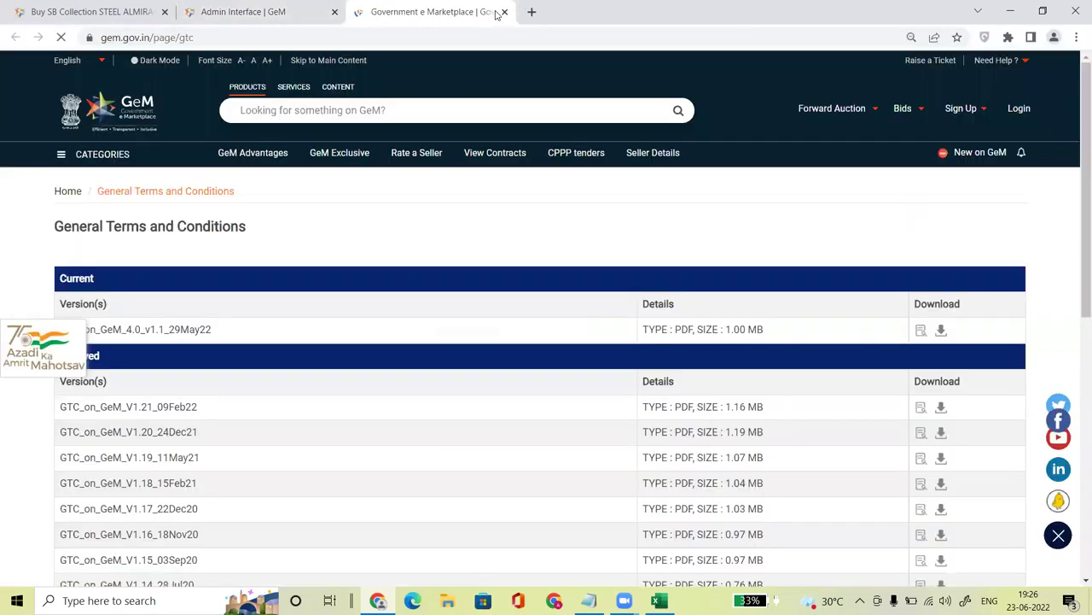
{"action": "left_click", "coordinate": [505, 12]}
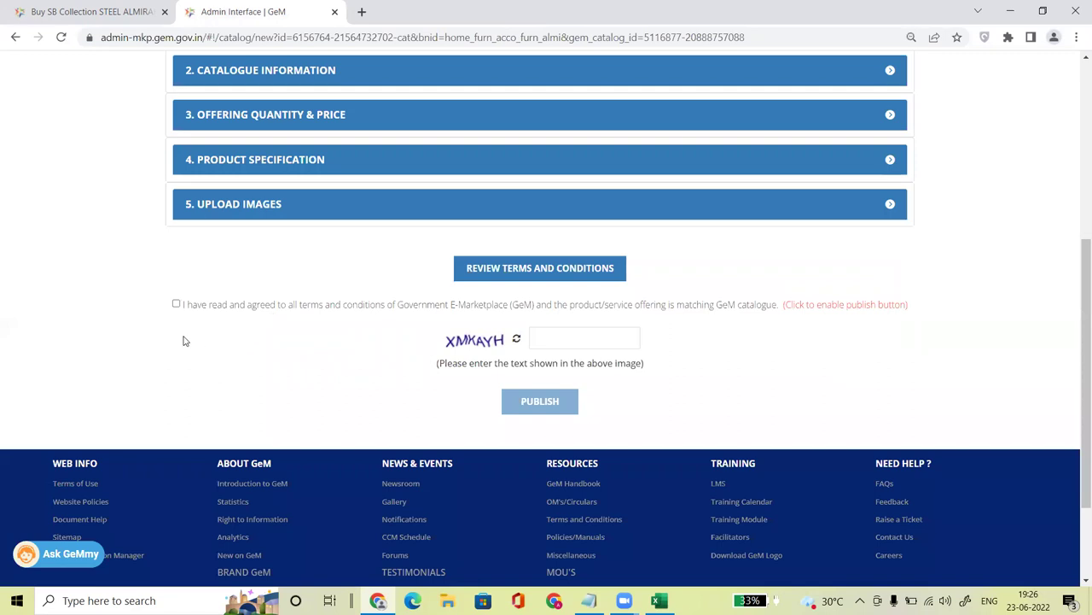
{"action": "left_click", "coordinate": [176, 304]}
{"action": "left_click", "coordinate": [551, 337]}
{"action": "type", "text": "xM"}
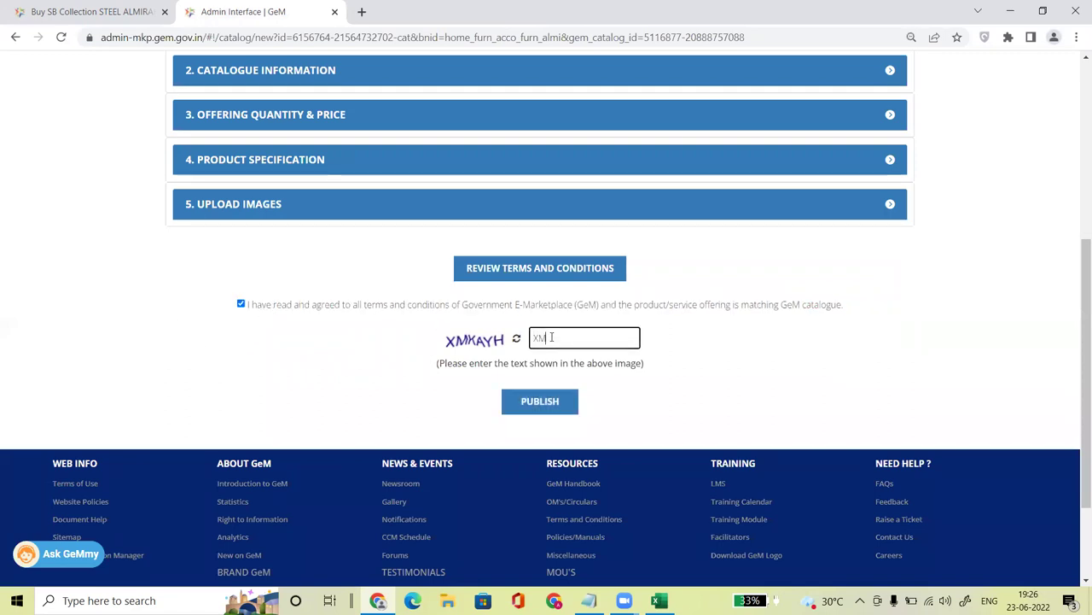
{"action": "type", "text": "KAYH"}
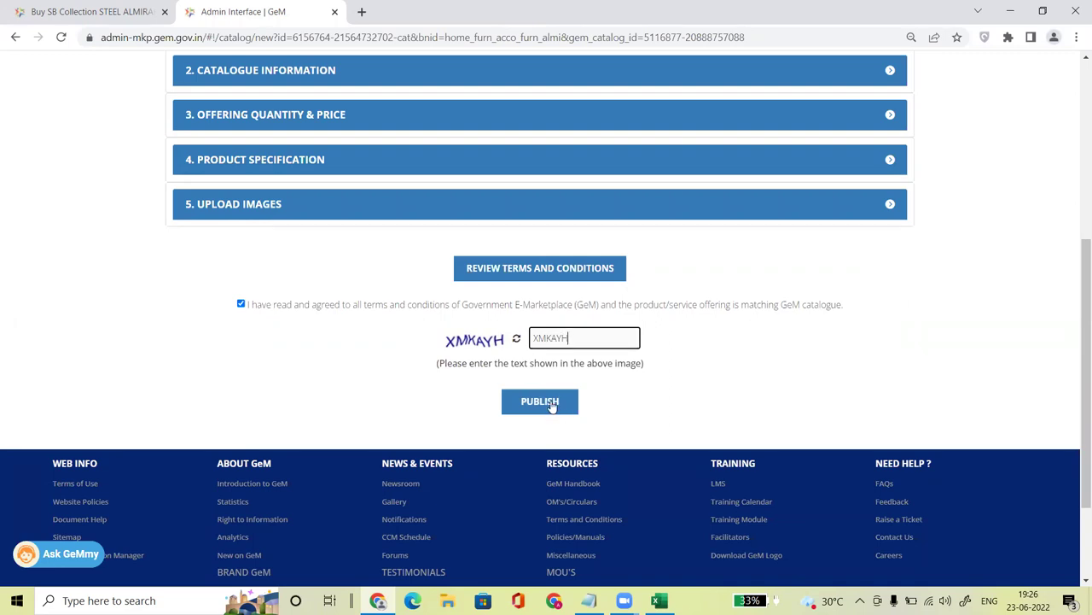
{"action": "left_click", "coordinate": [551, 402]}
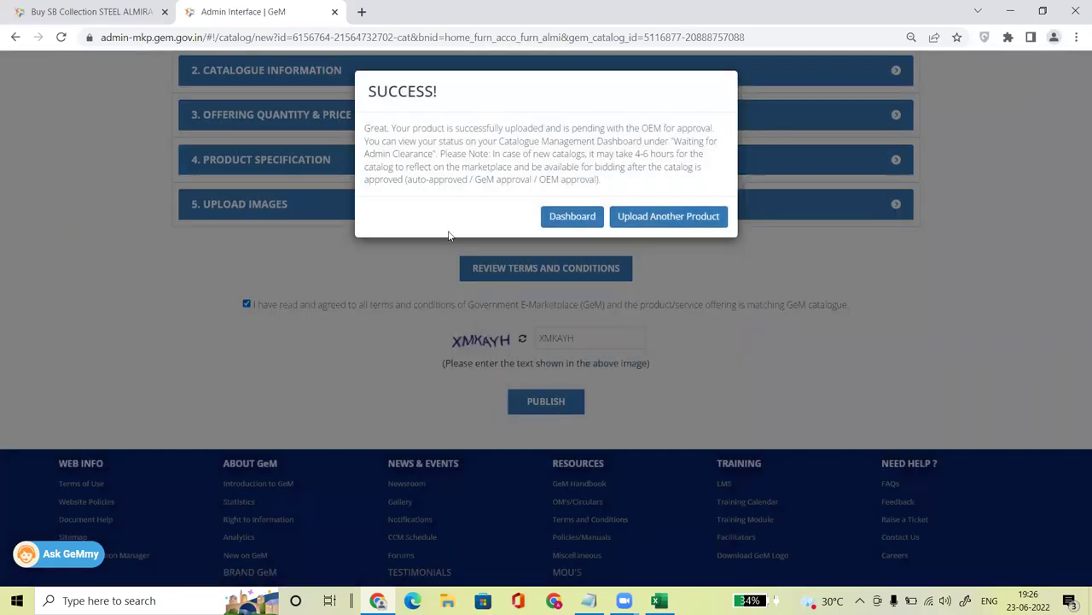
Step: Highlight the upload-pending-OEM-approval success message and go to the catalogue management dashboard
{"action": "left_click_drag", "start_coordinate": [365, 128], "coordinate": [715, 129]}
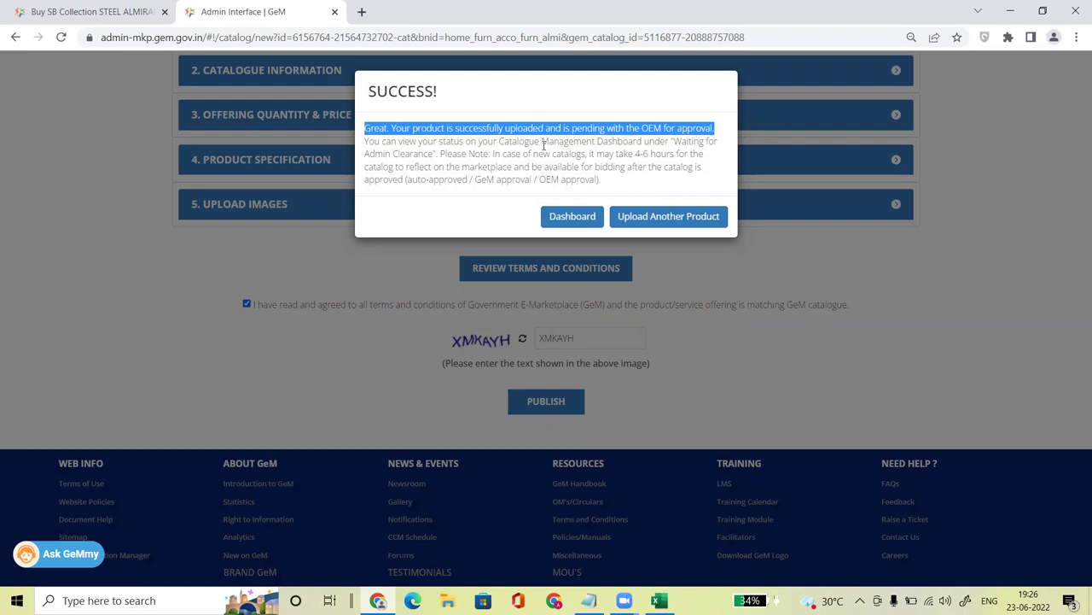
{"action": "left_click", "coordinate": [579, 220]}
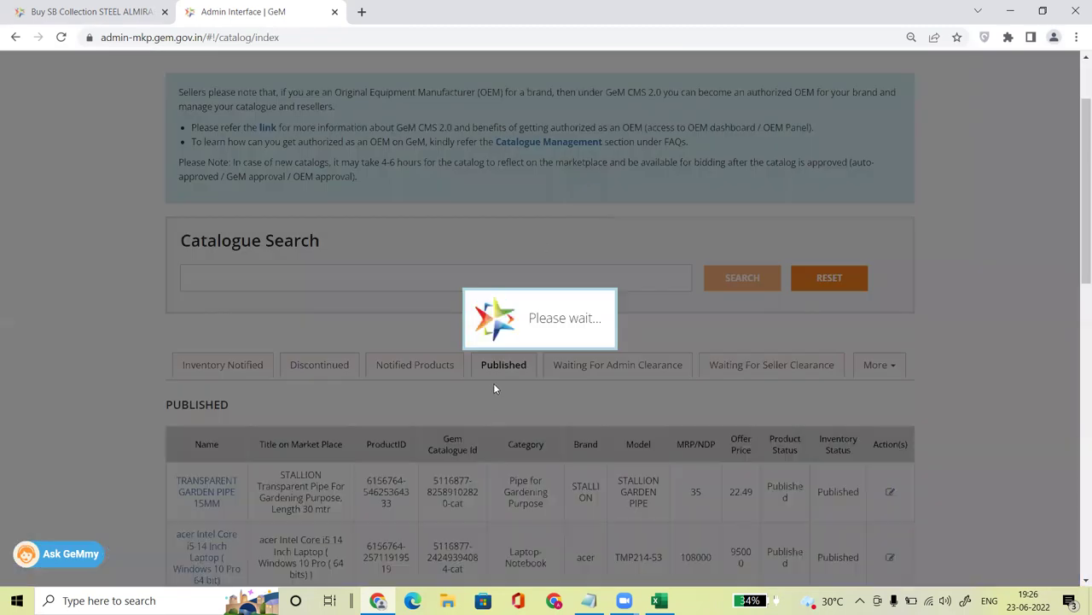
Step: Show offerings awaiting admin clearance, marking the almirah's Awaiting OEM Approval status and SB Collection brand, then return to its product page
{"action": "scroll", "coordinate": [971, 286], "scroll_direction": "down", "scroll_amount": 2}
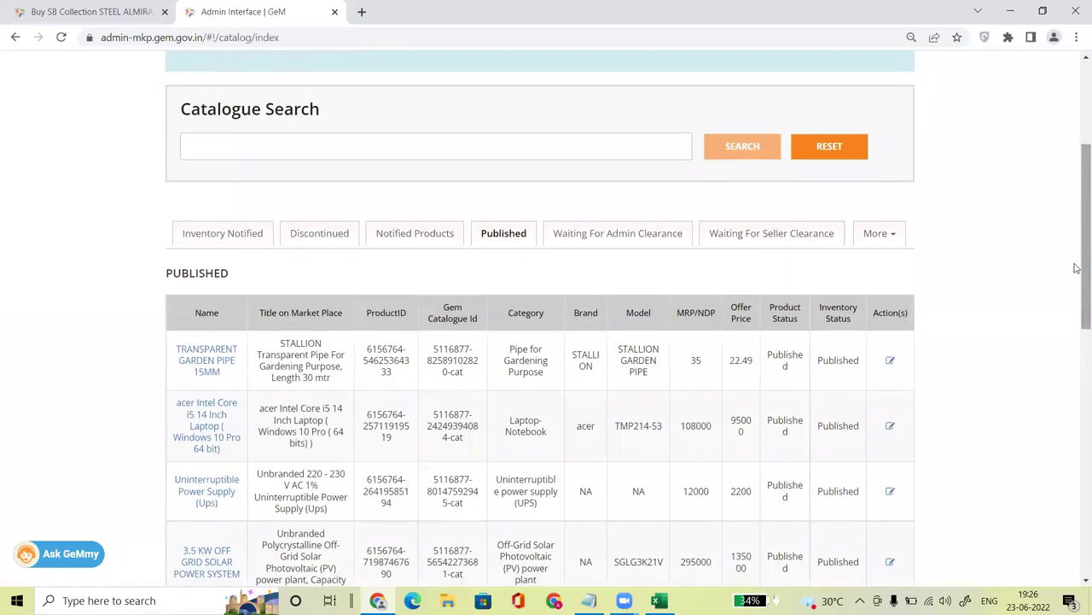
{"action": "left_click", "coordinate": [602, 240]}
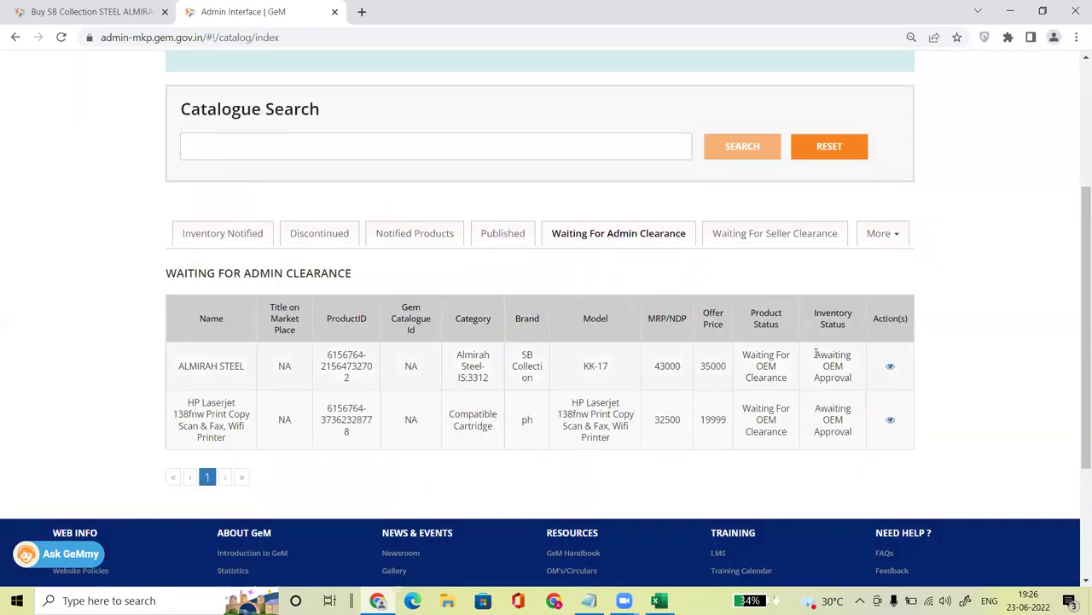
{"action": "left_click_drag", "start_coordinate": [816, 352], "coordinate": [851, 380]}
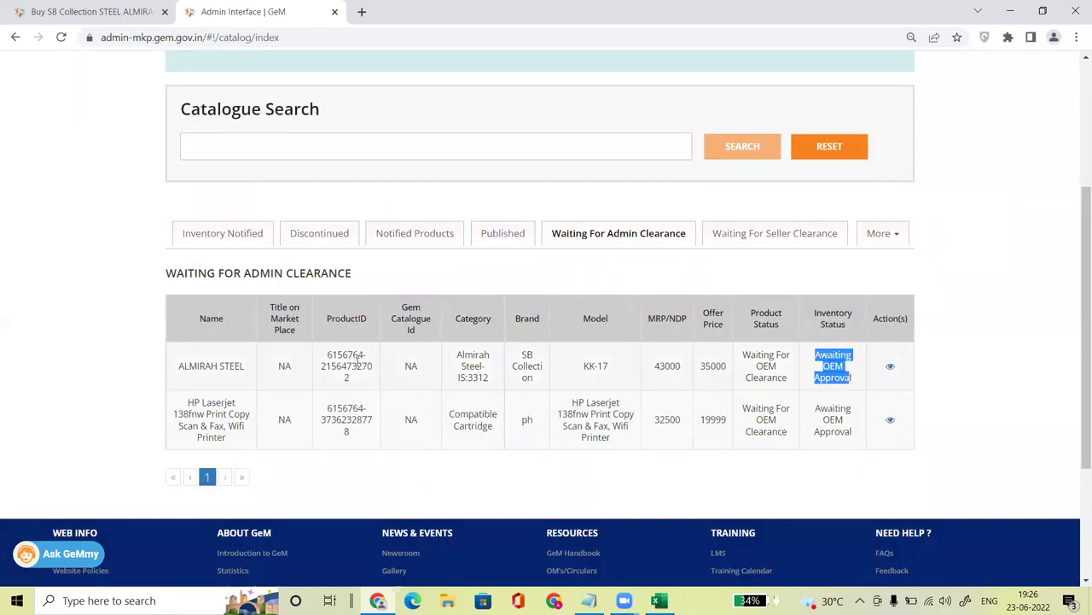
{"action": "left_click_drag", "start_coordinate": [517, 353], "coordinate": [536, 381]}
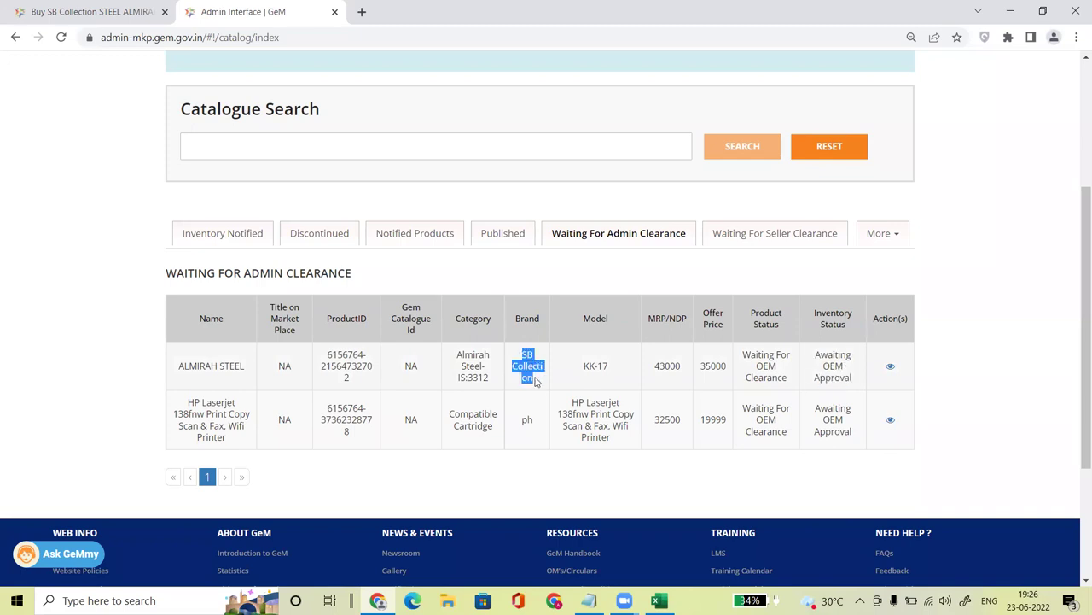
{"action": "left_click", "coordinate": [88, 11]}
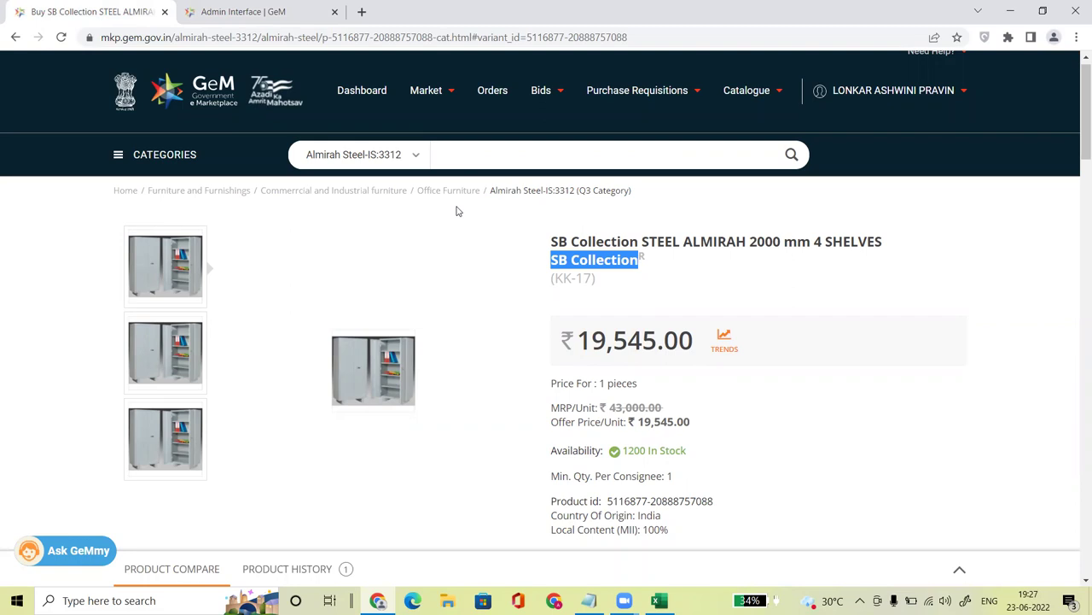
{"action": "left_click", "coordinate": [272, 14]}
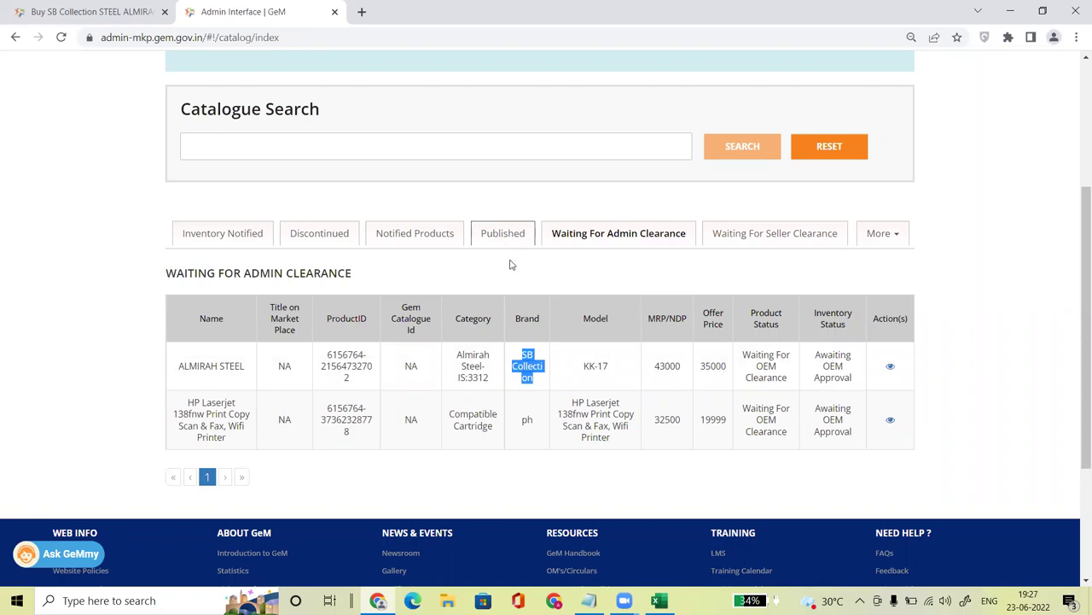
{"action": "left_click", "coordinate": [76, 12]}
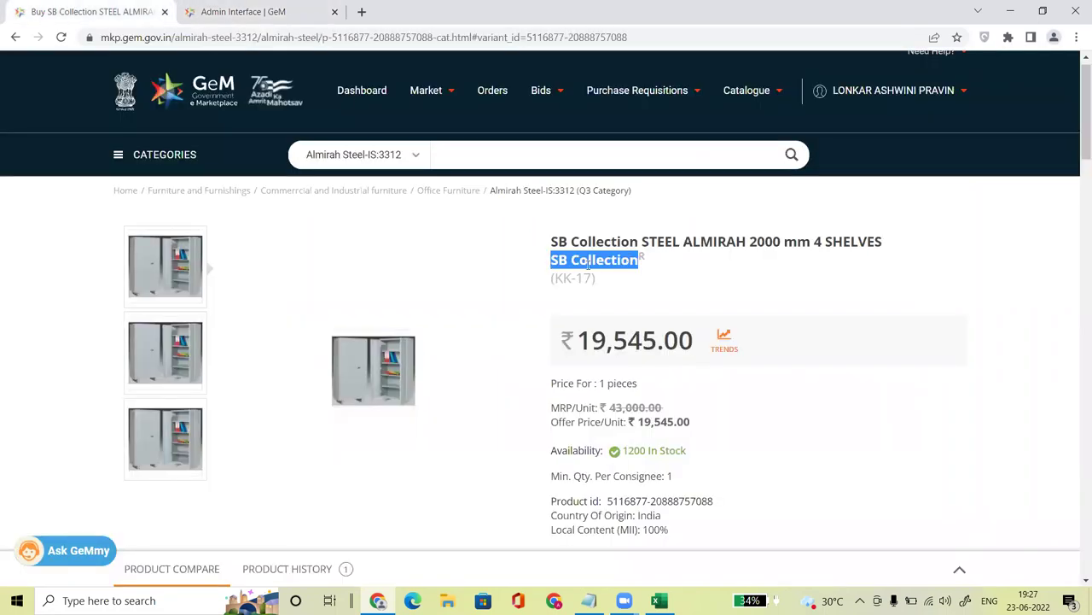
{"action": "left_click", "coordinate": [209, 10]}
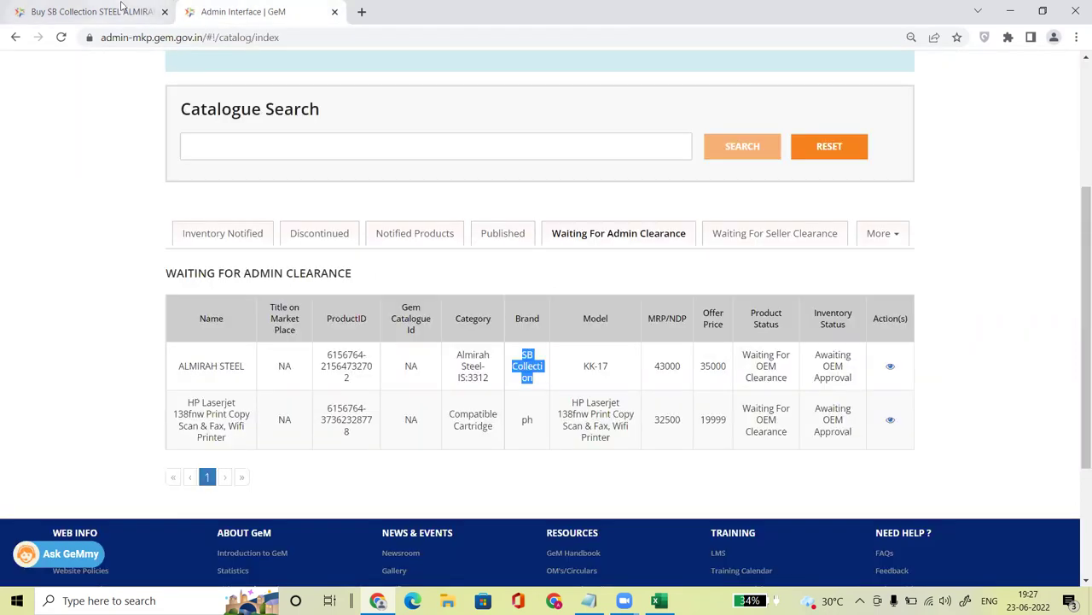
{"action": "left_click", "coordinate": [122, 7]}
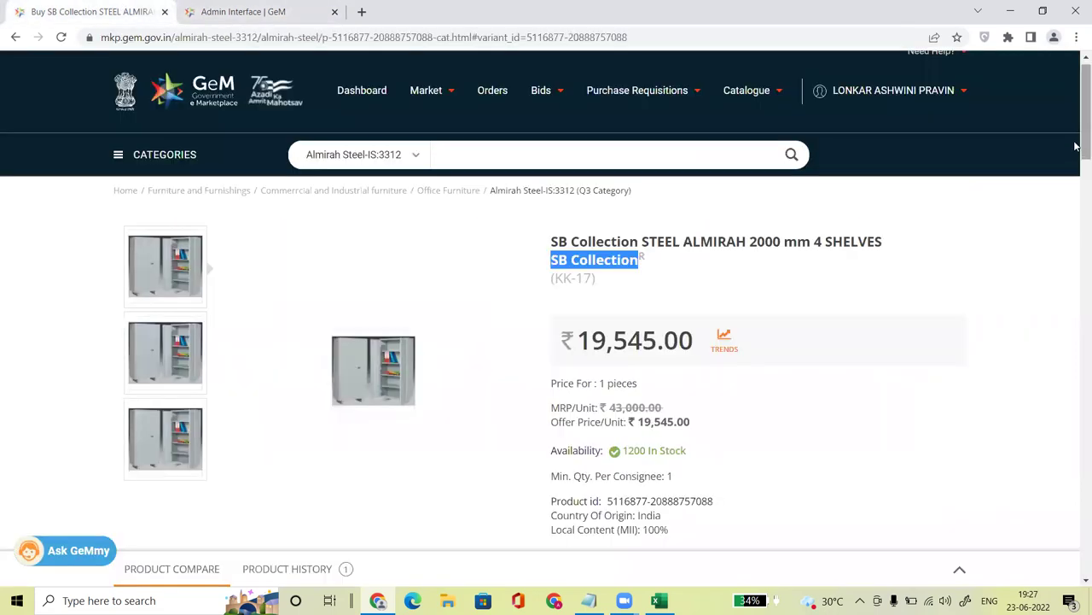
{"action": "scroll", "coordinate": [1075, 147], "scroll_direction": "down", "scroll_amount": 3}
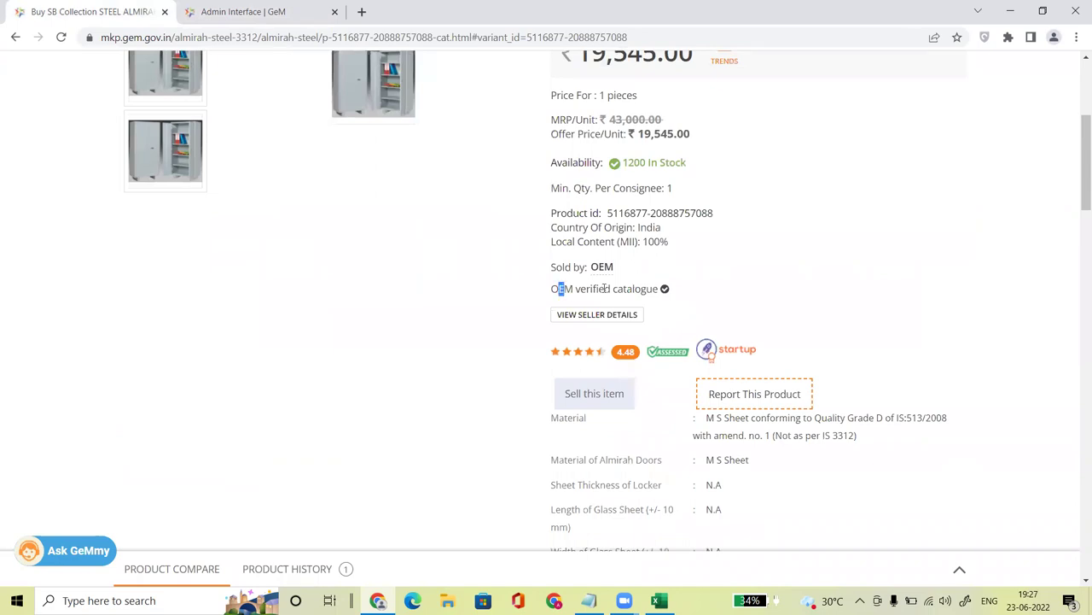
{"action": "left_click_drag", "start_coordinate": [605, 288], "coordinate": [646, 289]}
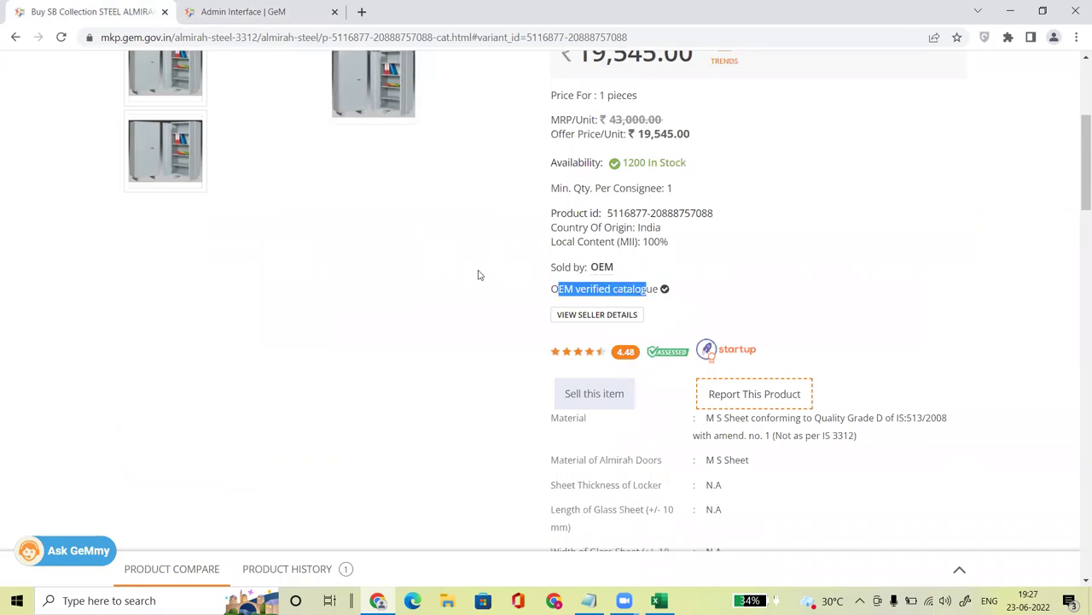